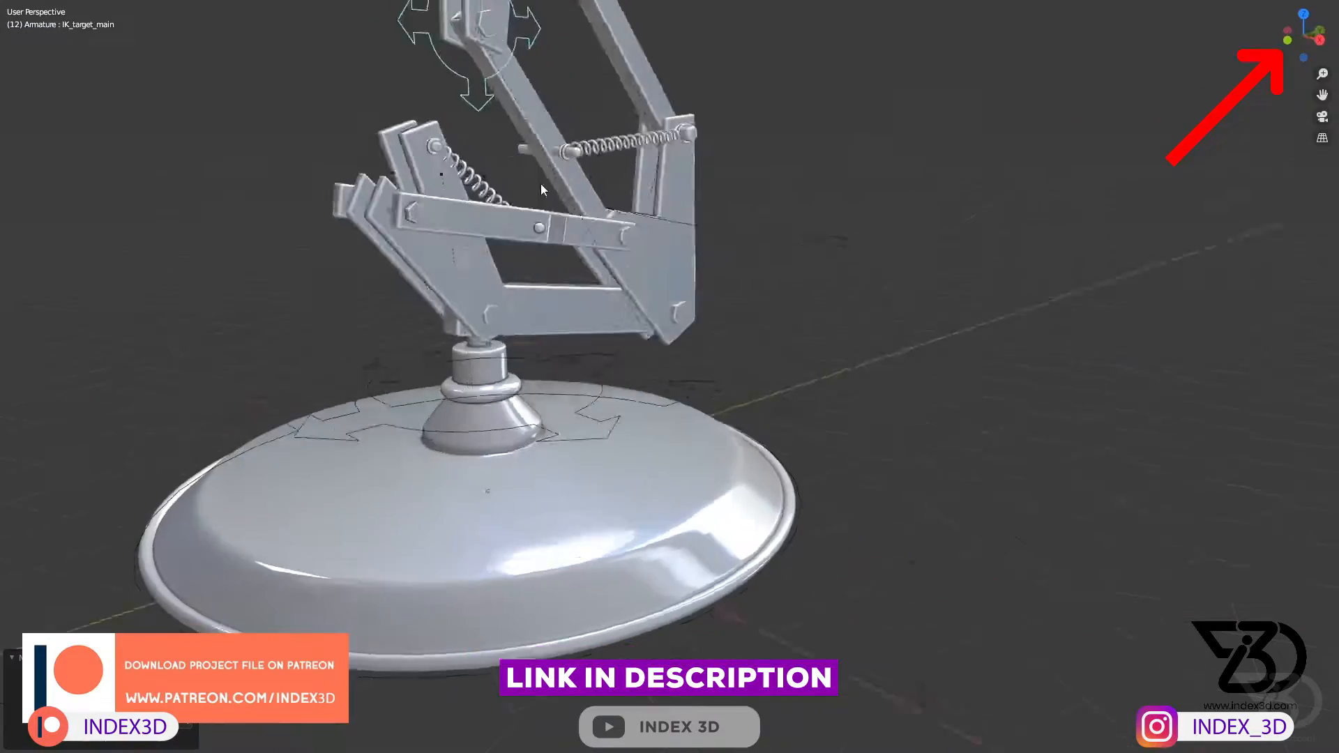
Step: Test the finished lamp rig with trial rotations of the IK_Pole control and the upper arm's control, cancelling each rotation
middle_click_drag(542, 183, 473, 353)
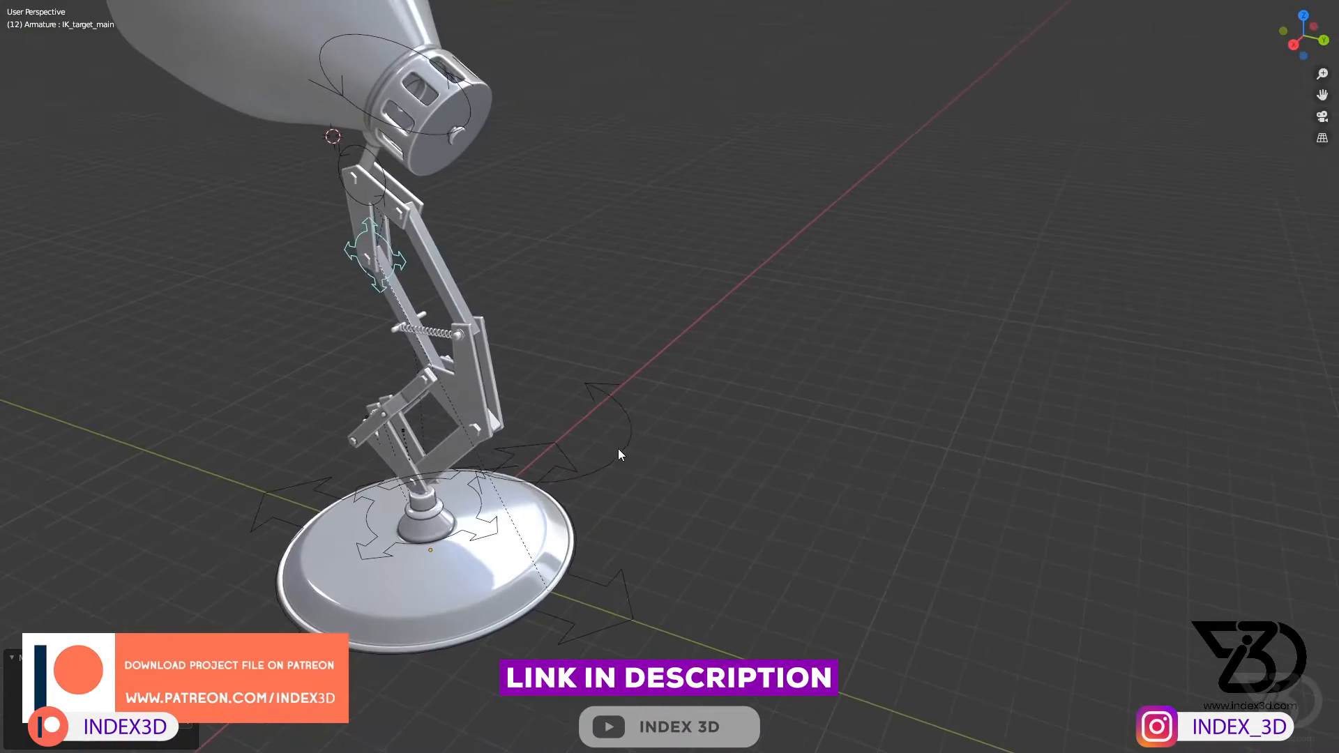
left_click(591, 444)
left_click_drag(591, 443, 604, 266)
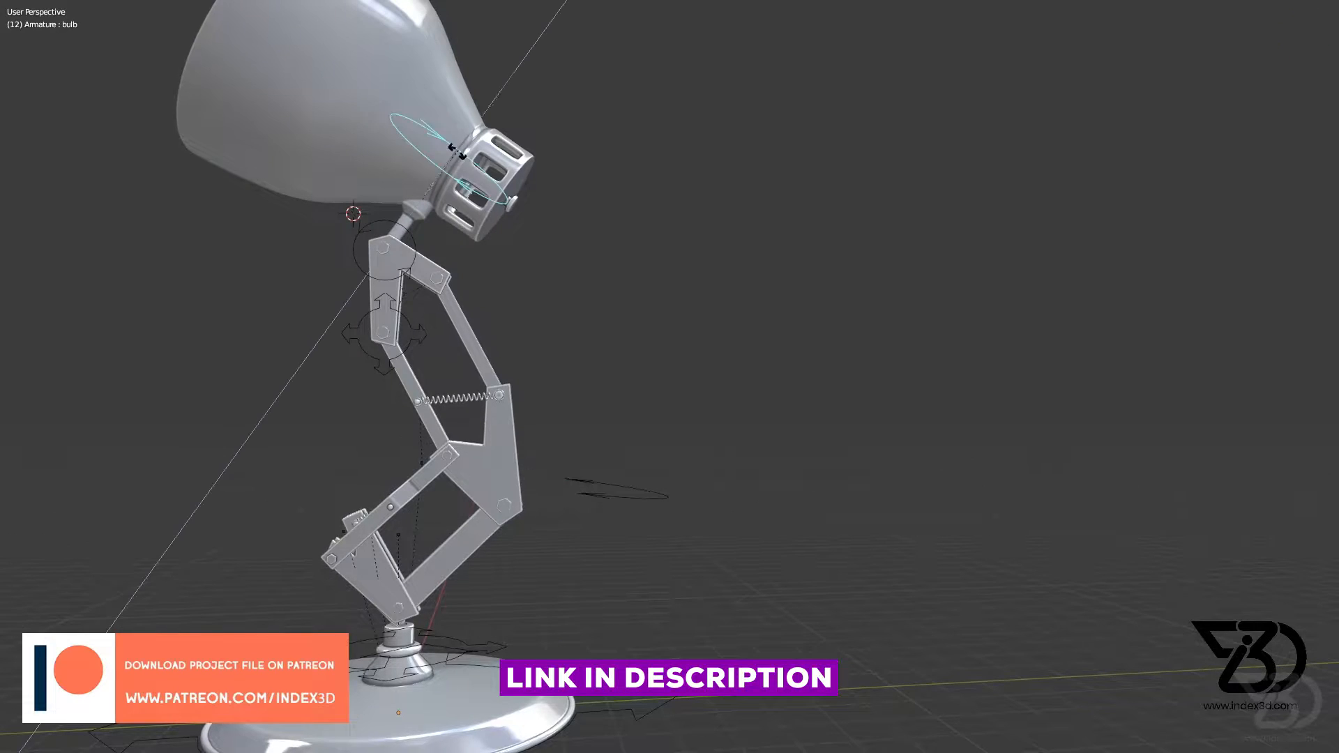
key("r")
right_click(404, 253)
left_click(410, 247)
key("r")
right_click(419, 283)
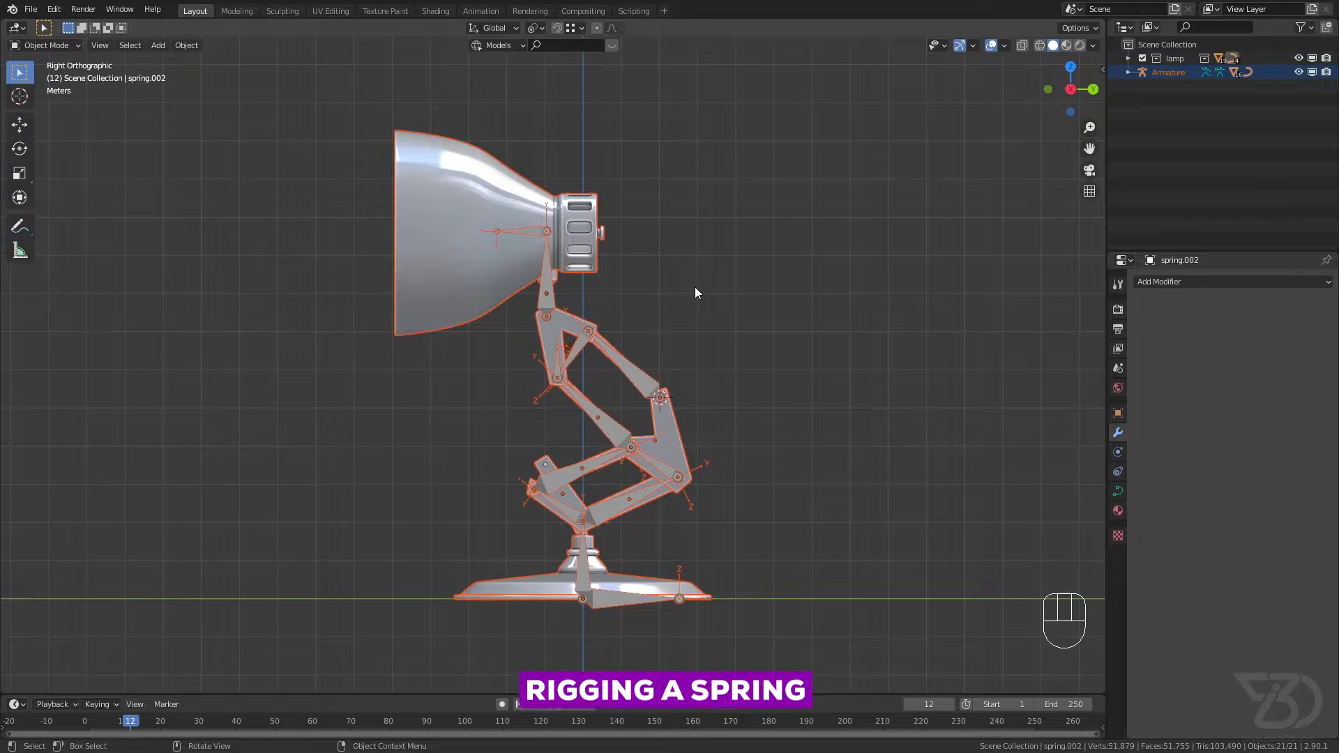
Step: Deselect everything and unhide the lamp's hidden objects
left_click(689, 329)
middle_click_drag(685, 333, 692, 358, "shift")
key("alt+h")
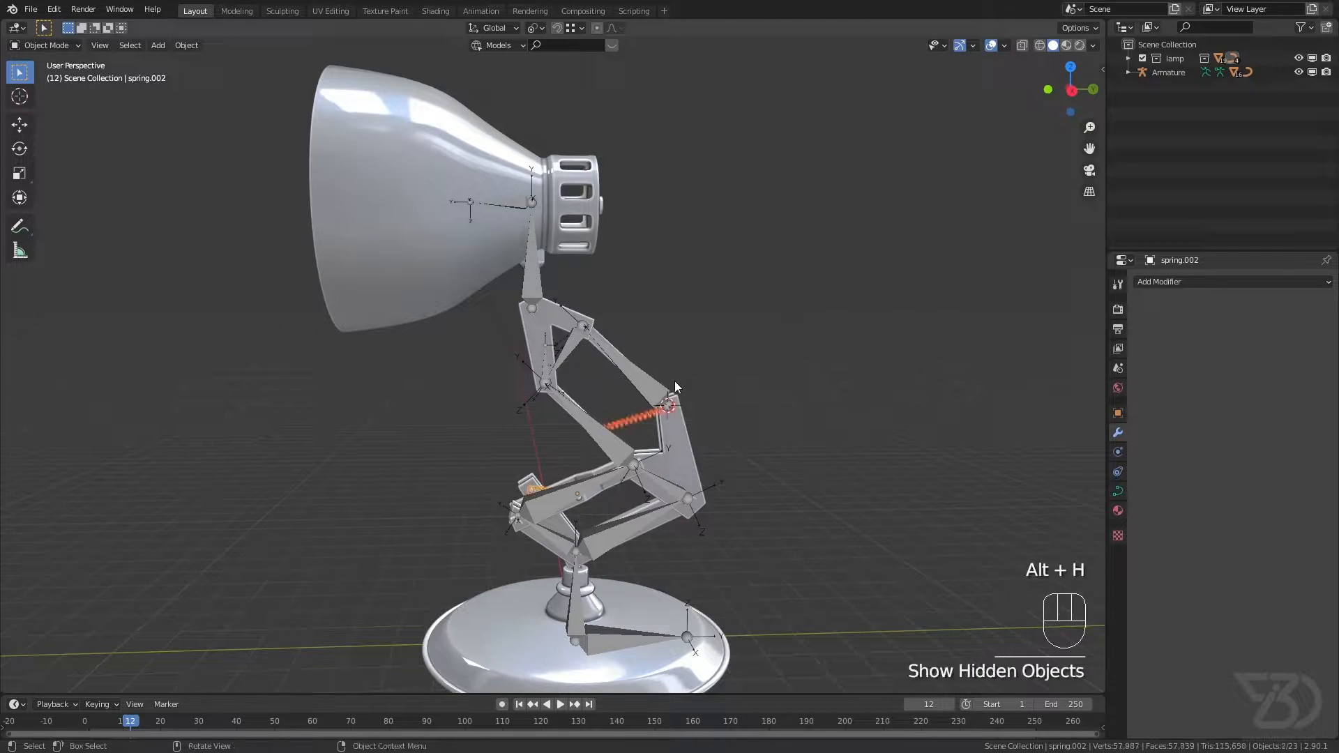
Step: Inspect the upper spring and the lower spring between the lamp's arms, and save the file
scroll(679, 376, "up", 5)
middle_click_drag(629, 440, 460, 500, "shift")
left_click(677, 399)
left_click(680, 389)
scroll(454, 500, "up", 4)
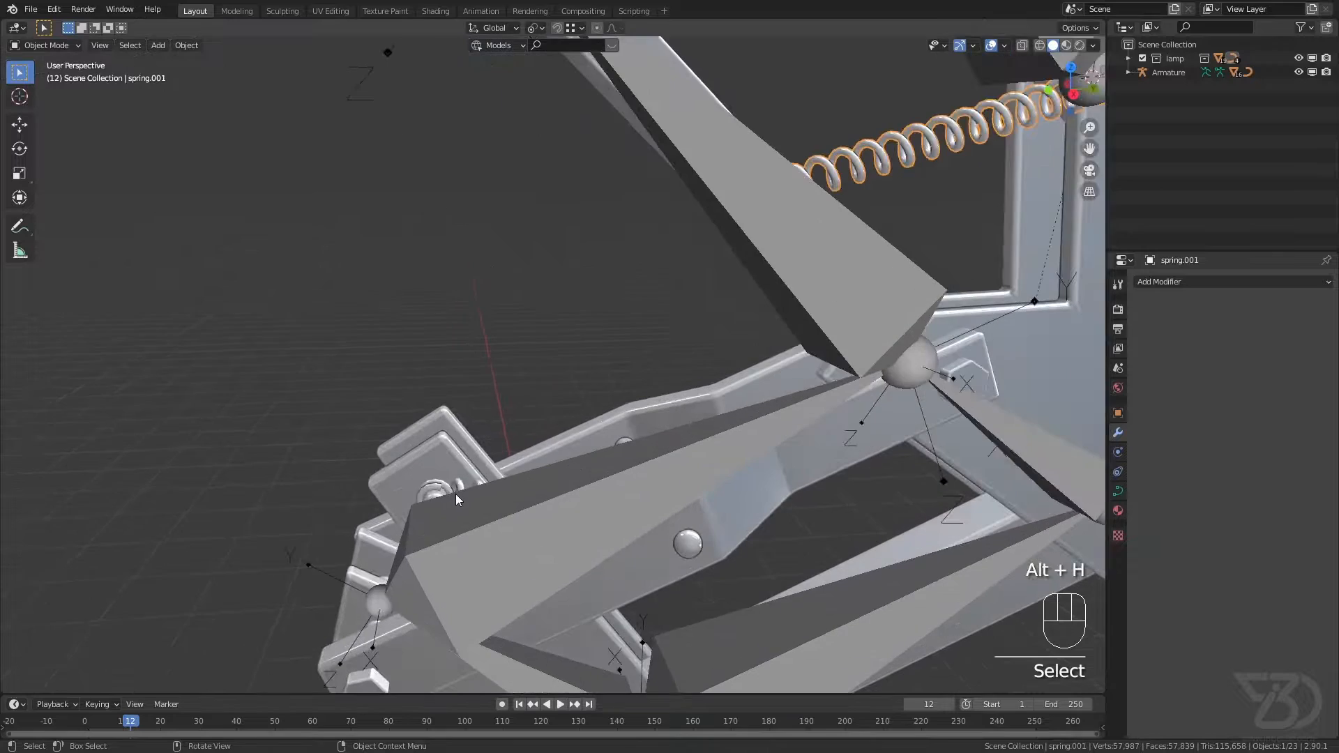
left_click(458, 487)
scroll(460, 482, "down", 2)
scroll(460, 482, "up", 3)
left_click(463, 472)
middle_click_drag(531, 426, 524, 416)
scroll(525, 416, "down", 4)
scroll(551, 382, "up", 1)
middle_click_drag(630, 377, 583, 396, "shift")
key("ctrl+s")
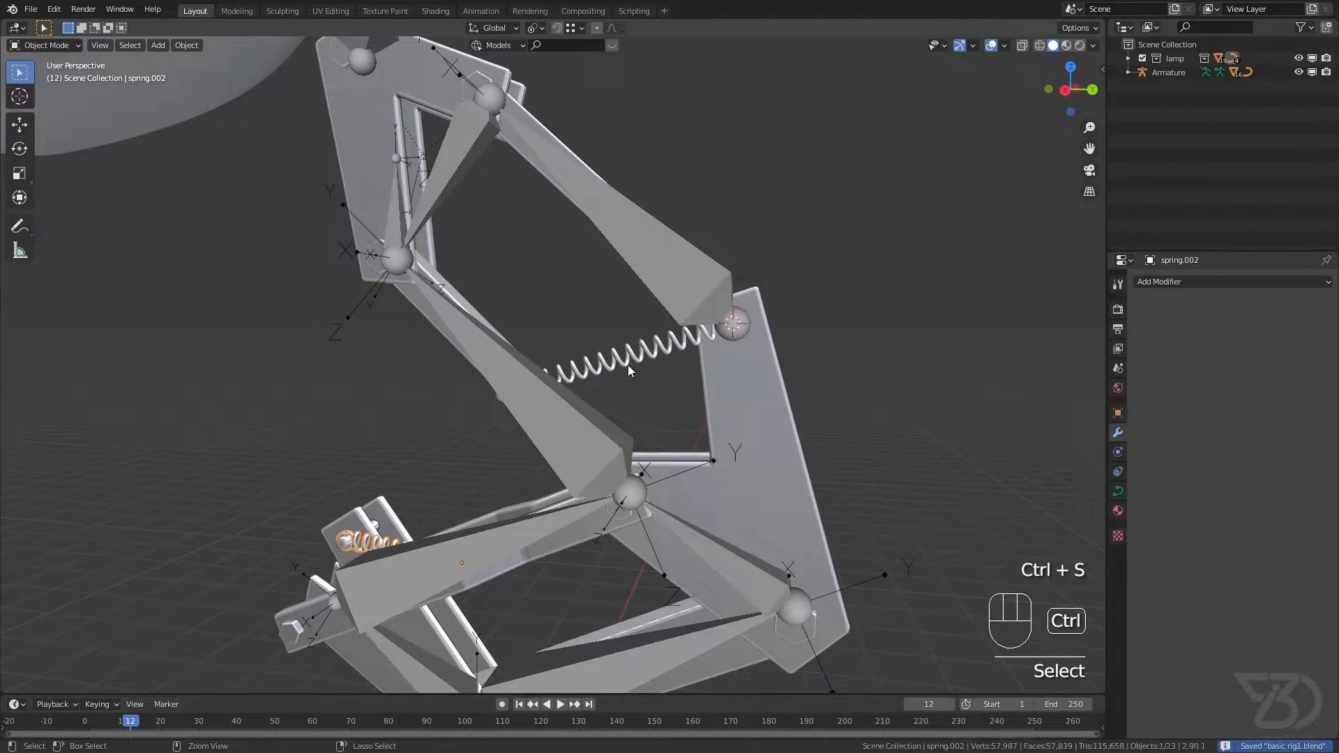
Step: Snap the 3D cursor to the rod that holds the lower end of the upper spring
middle_click_drag(500, 453, 476, 465, "shift")
scroll(530, 399, "up", 2)
middle_click_drag(530, 399, 562, 416)
scroll(492, 424, "up", 2)
middle_click_drag(458, 409, 605, 405)
left_click(493, 440)
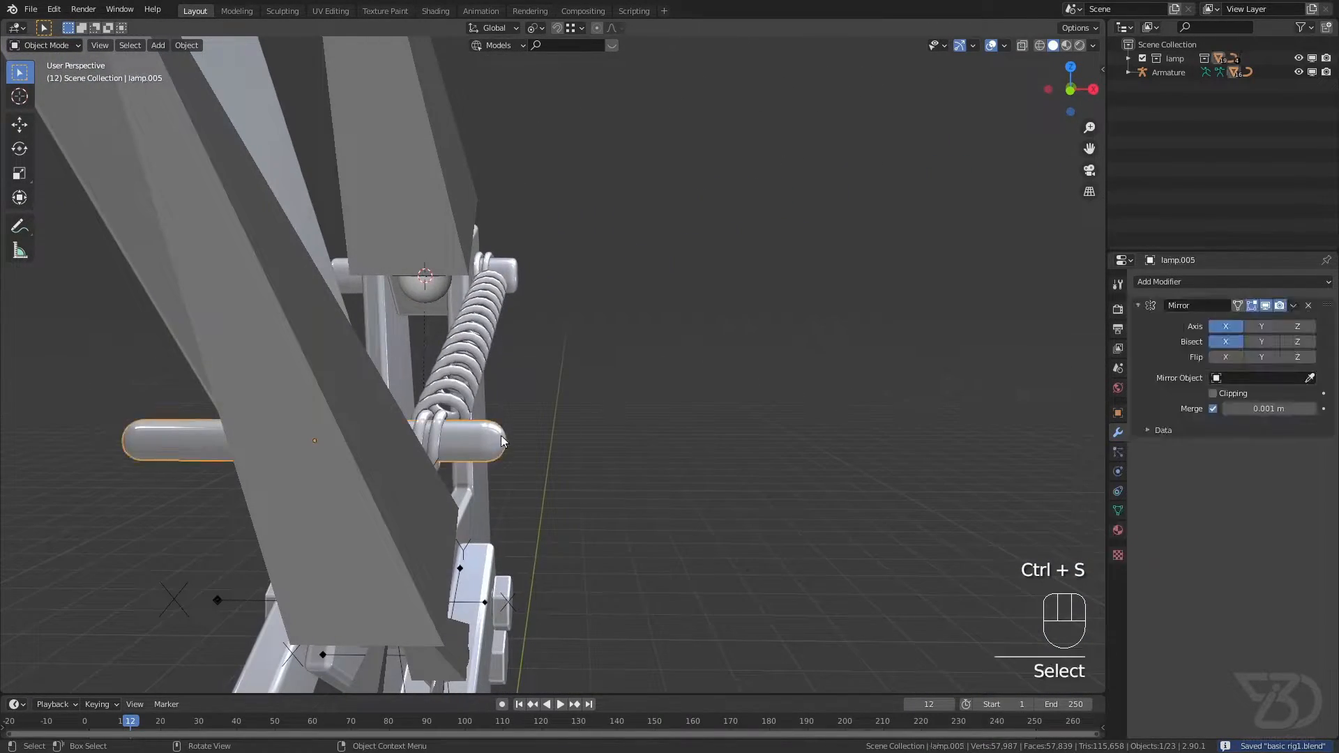
middle_click_drag(505, 439, 484, 436)
key("shift+s")
left_click(336, 425)
middle_click_drag(336, 425, 362, 425)
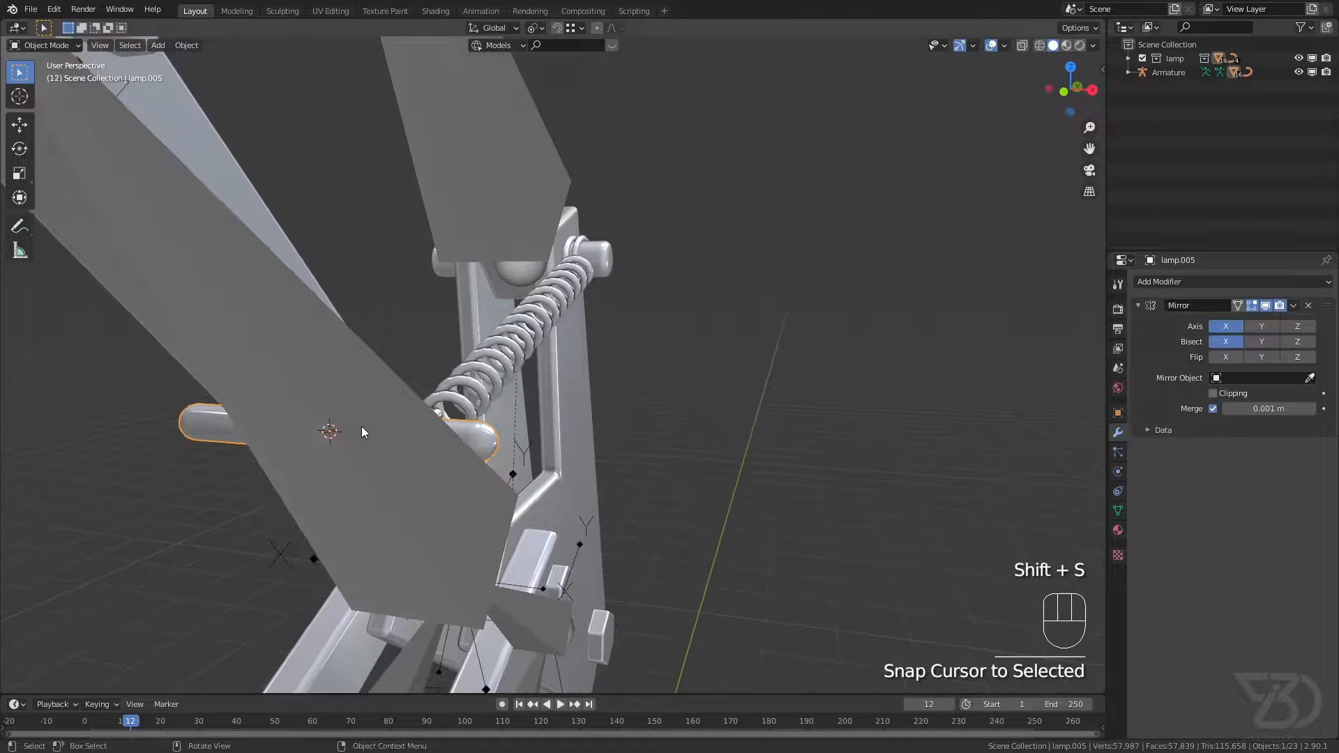
Step: Add a new bone to the armature at the 3D cursor on the spring's lower rod and return to Object Mode
left_click(417, 162)
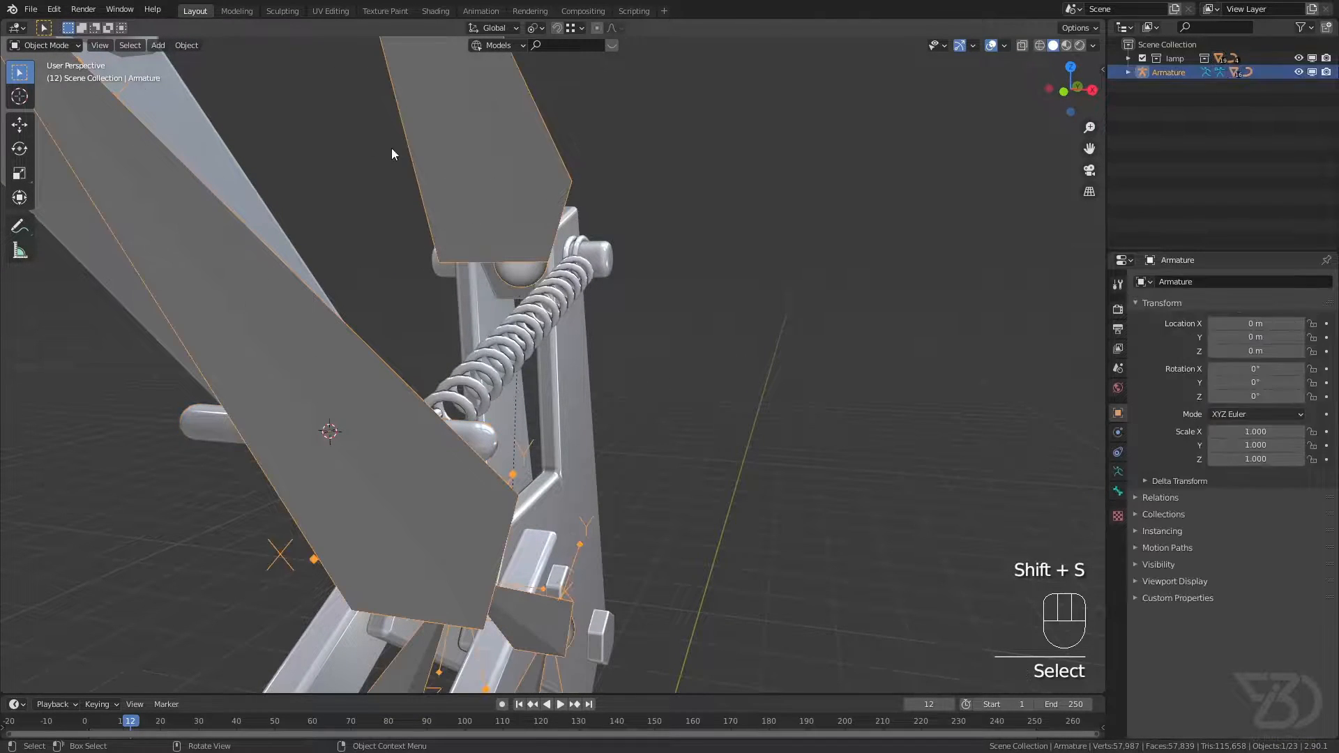
left_click(57, 45)
left_click(57, 75)
middle_click_drag(327, 349, 413, 262)
key("shift+a")
left_click(56, 46)
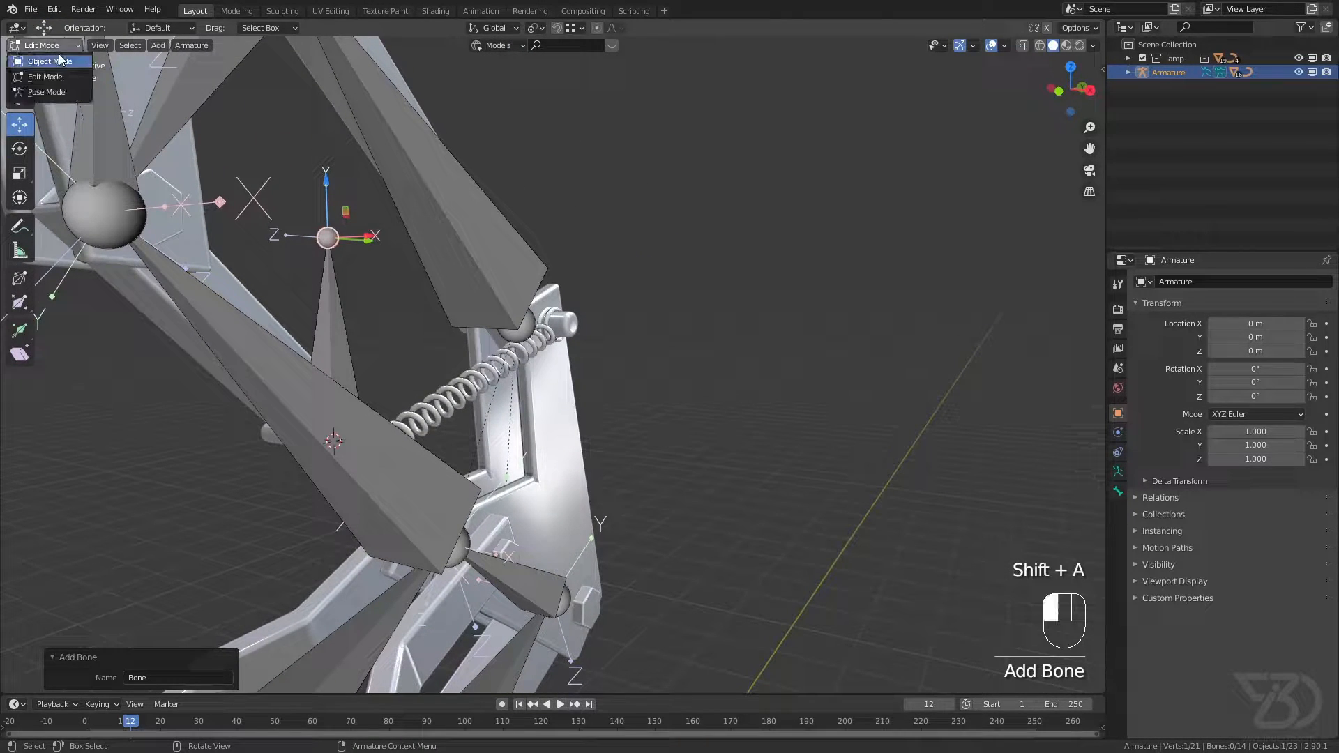
left_click(57, 46)
left_click(55, 46)
left_click(57, 61)
Step: Snap the 3D cursor to the pin that holds the upper end of the spring
scroll(530, 321, "up", 4)
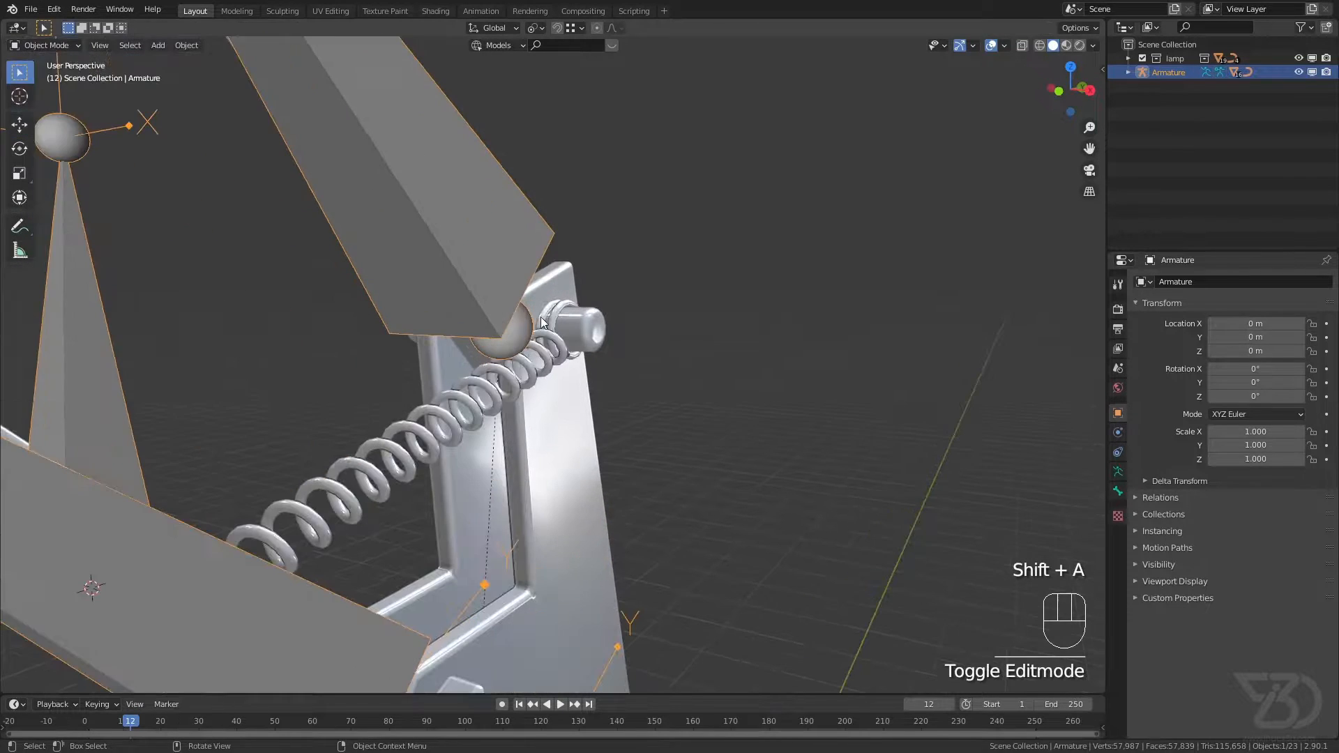
left_click(582, 330)
scroll(580, 329, "up", 5)
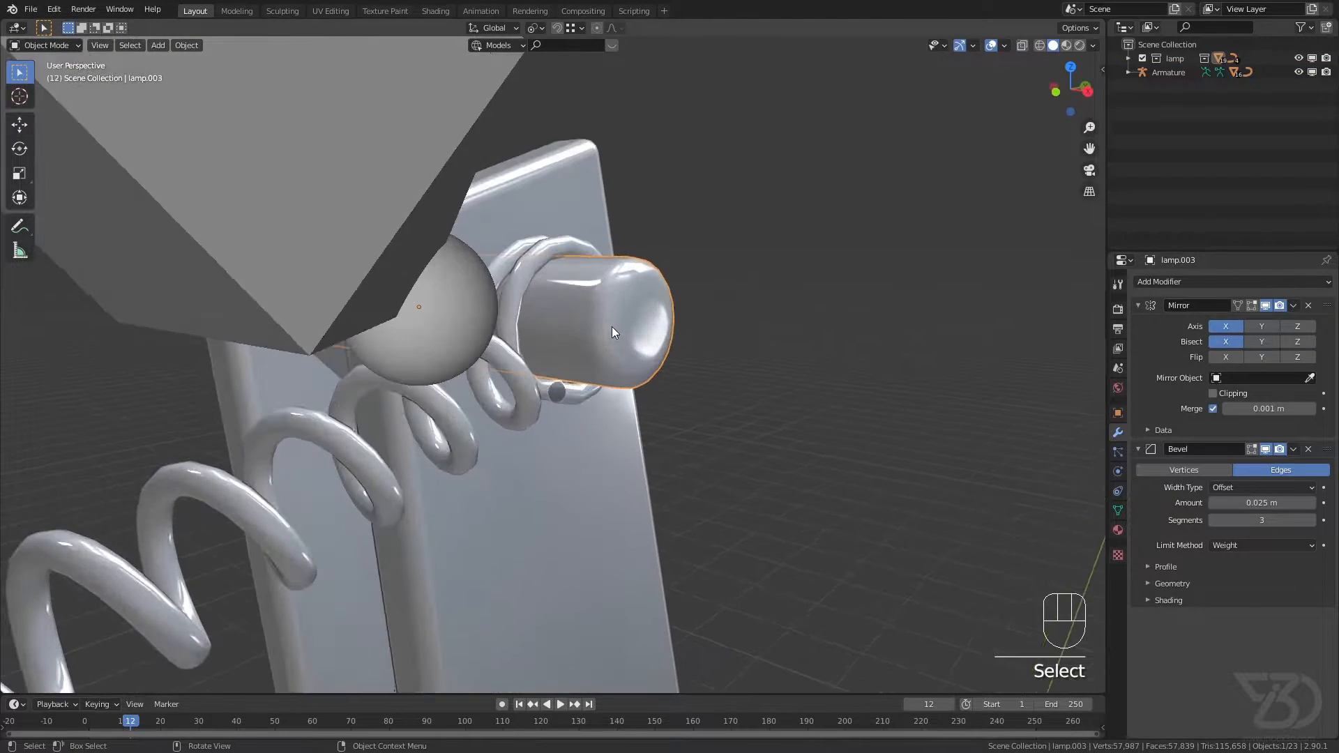
key("shift+s")
left_click(614, 455)
Step: Snap the new bone's tip to the 3D cursor in armature Edit Mode, save the file and leave Edit Mode
scroll(609, 451, "down", 6)
scroll(443, 450, "up", 5)
left_click(96, 108)
left_click(56, 44)
left_click(42, 74)
key("shift+s")
left_click(351, 288)
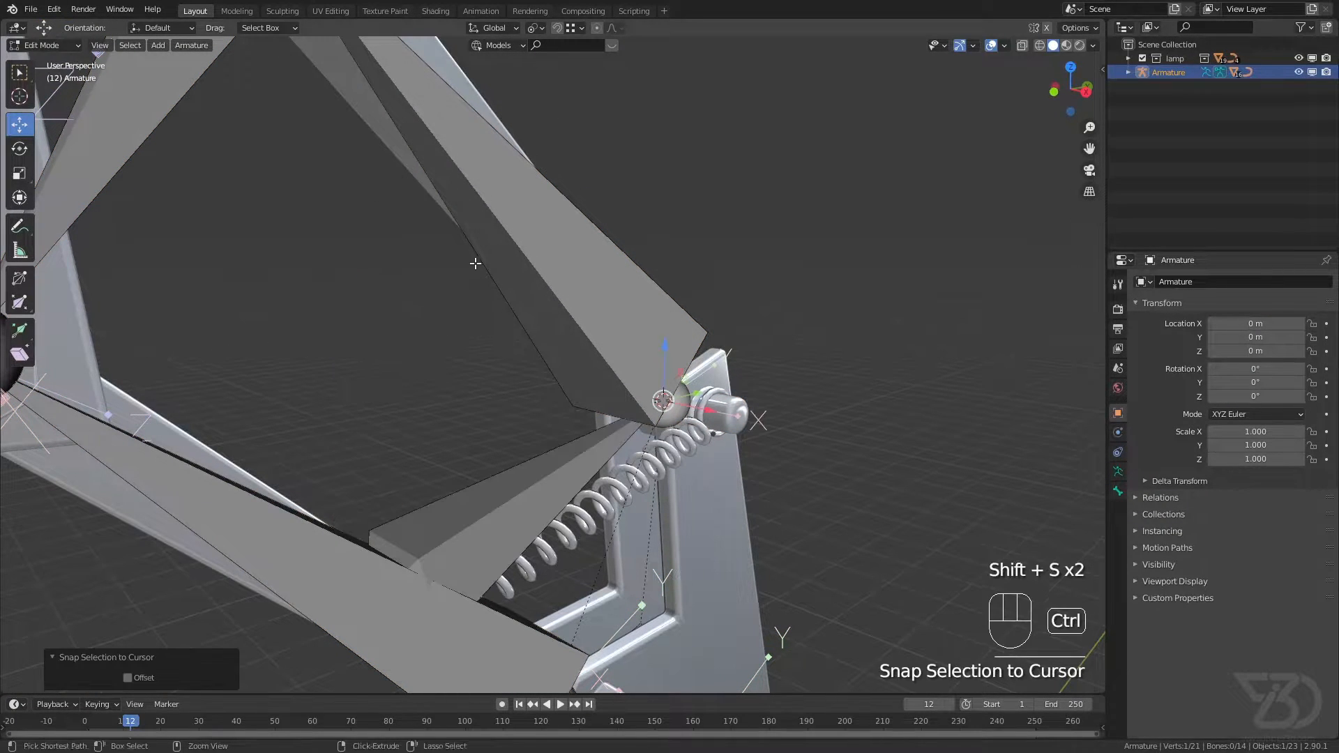
key("ctrl+s")
middle_click_drag(467, 250, 530, 407)
key("Tab")
scroll(525, 389, "up", 3)
scroll(555, 425, "down", 1)
scroll(605, 396, "up", 4)
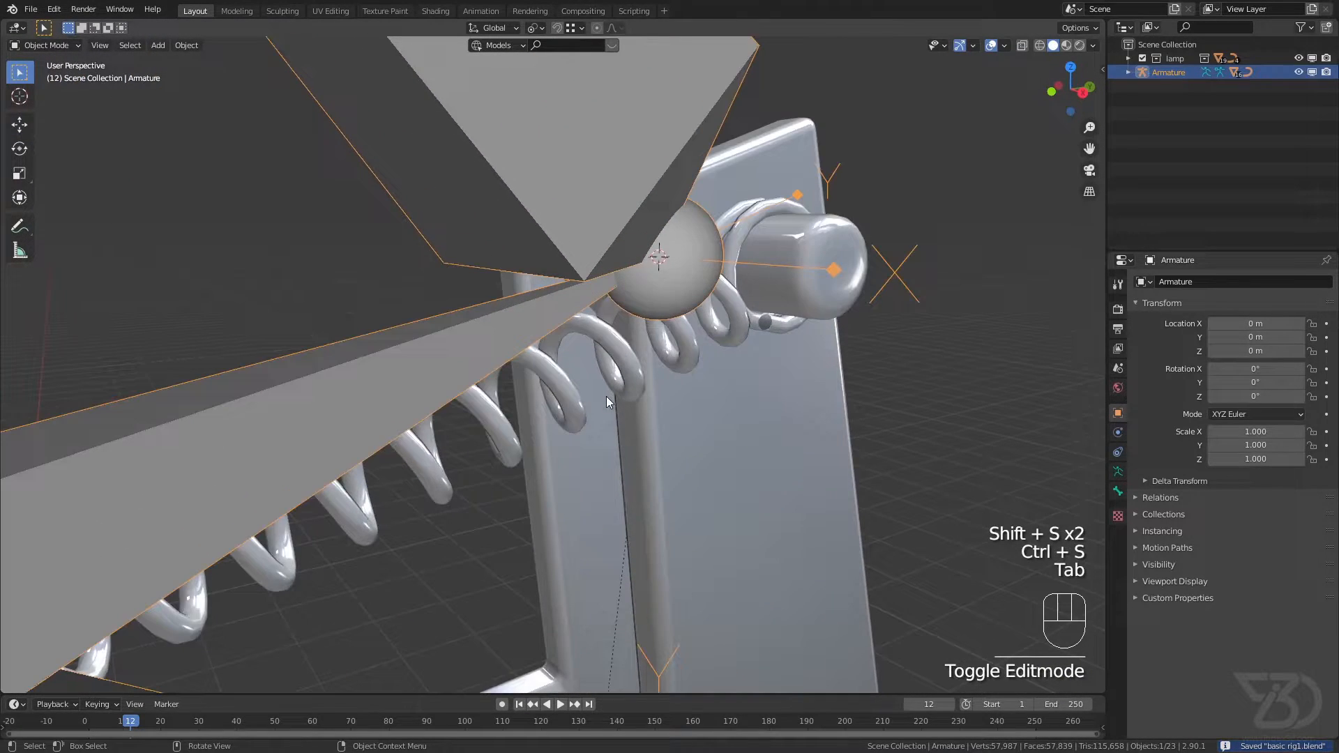
left_click(571, 399)
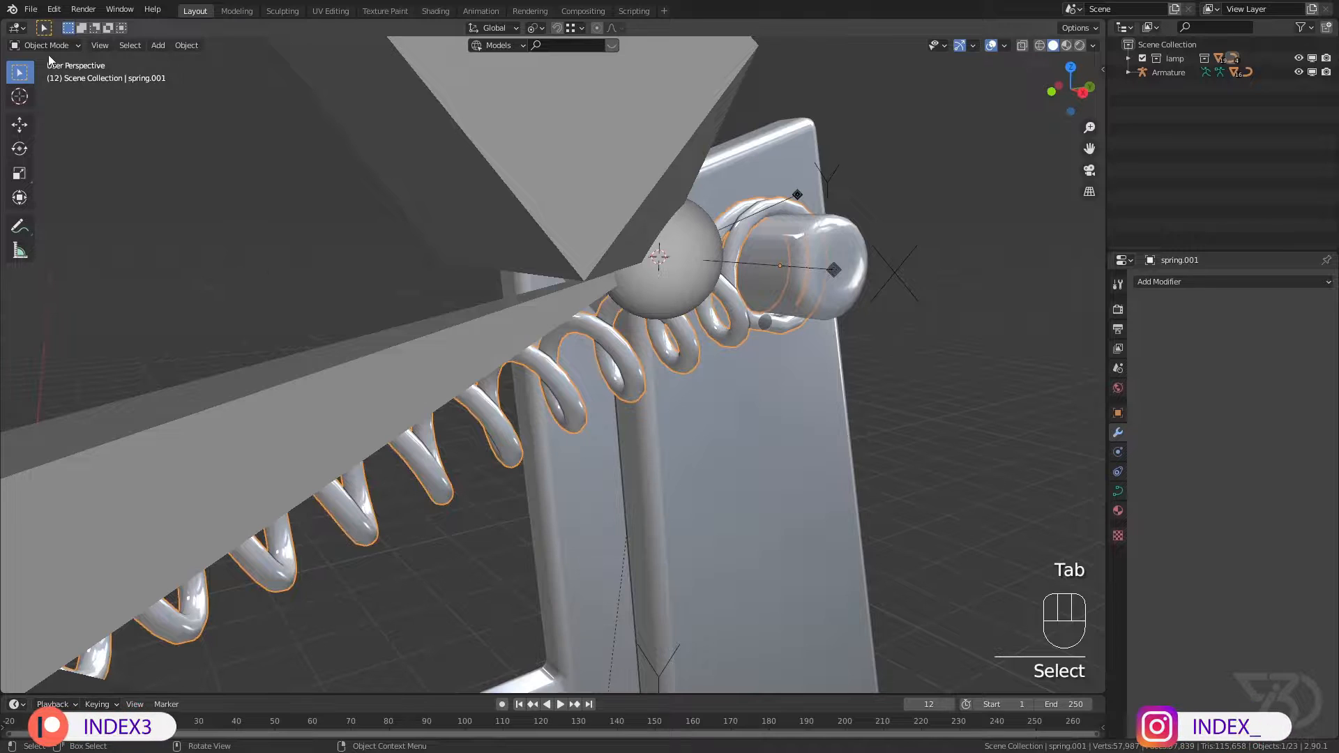
left_click(48, 46)
left_click(419, 369)
left_click(558, 386, "shift")
left_click(58, 47)
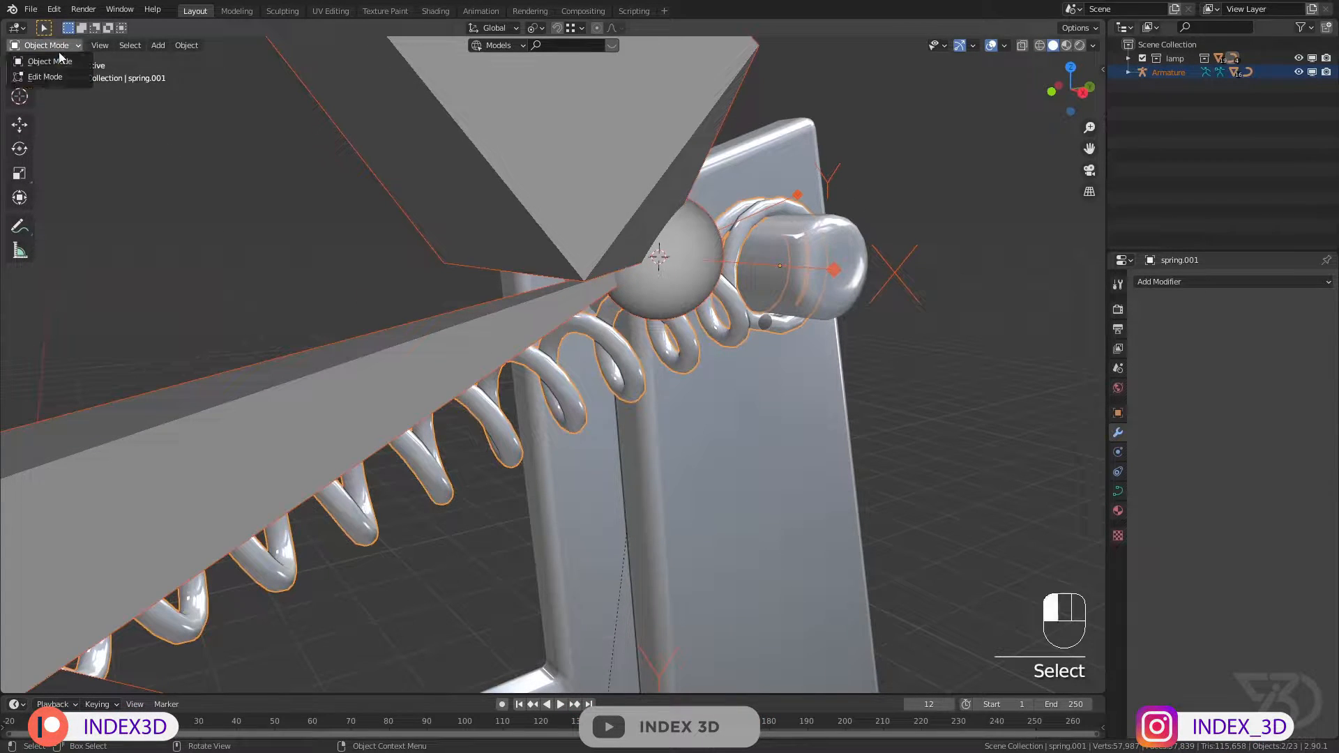
left_click(45, 76)
middle_click_drag(365, 329, 299, 342, "shift")
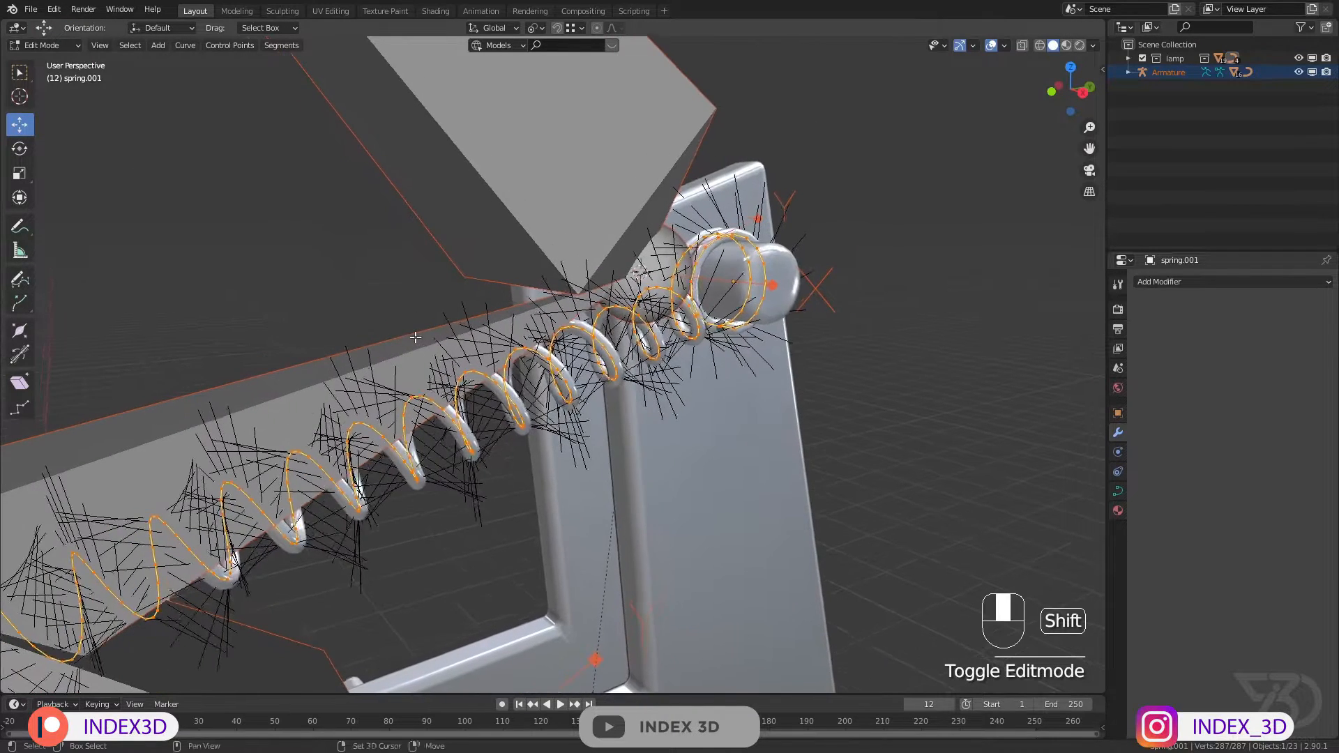
left_click(59, 60)
Step: Make the new spring bone the active bone of the armature in Pose Mode
left_click(344, 406)
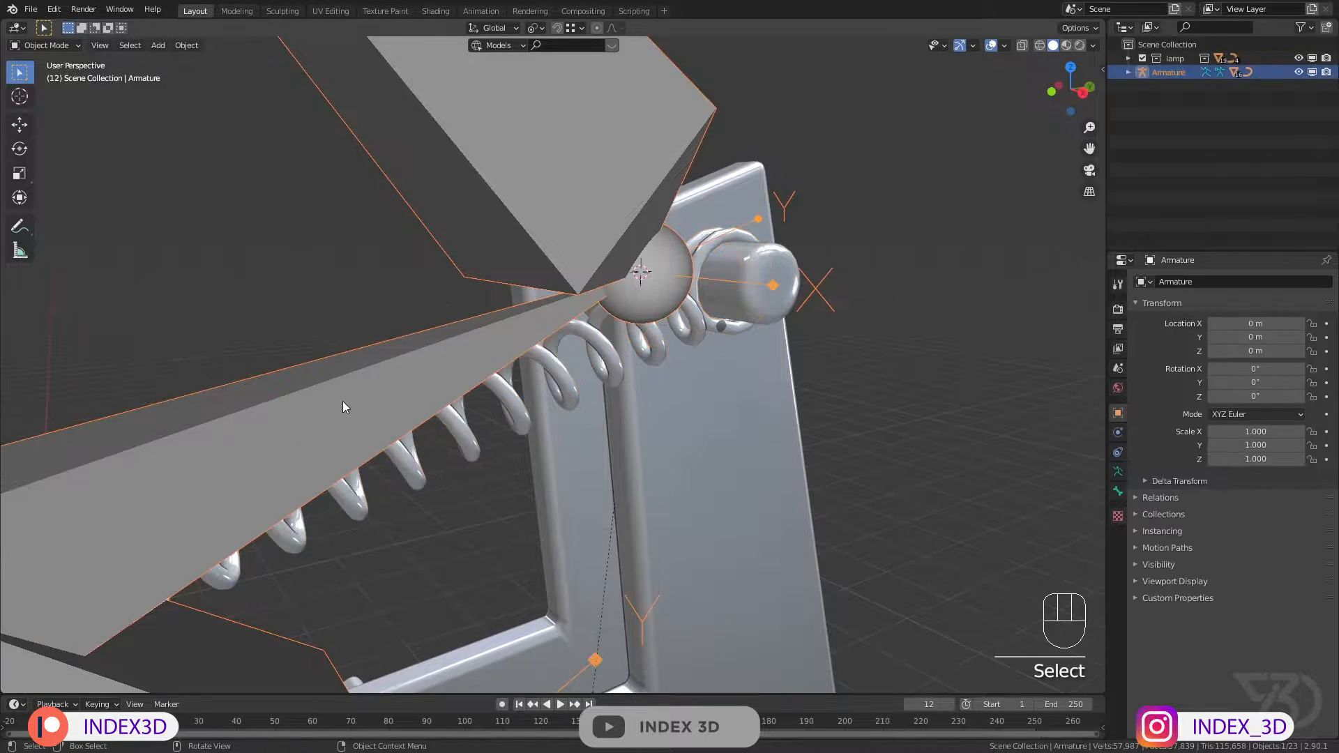
left_click(46, 45)
left_click(62, 93)
left_click(349, 370)
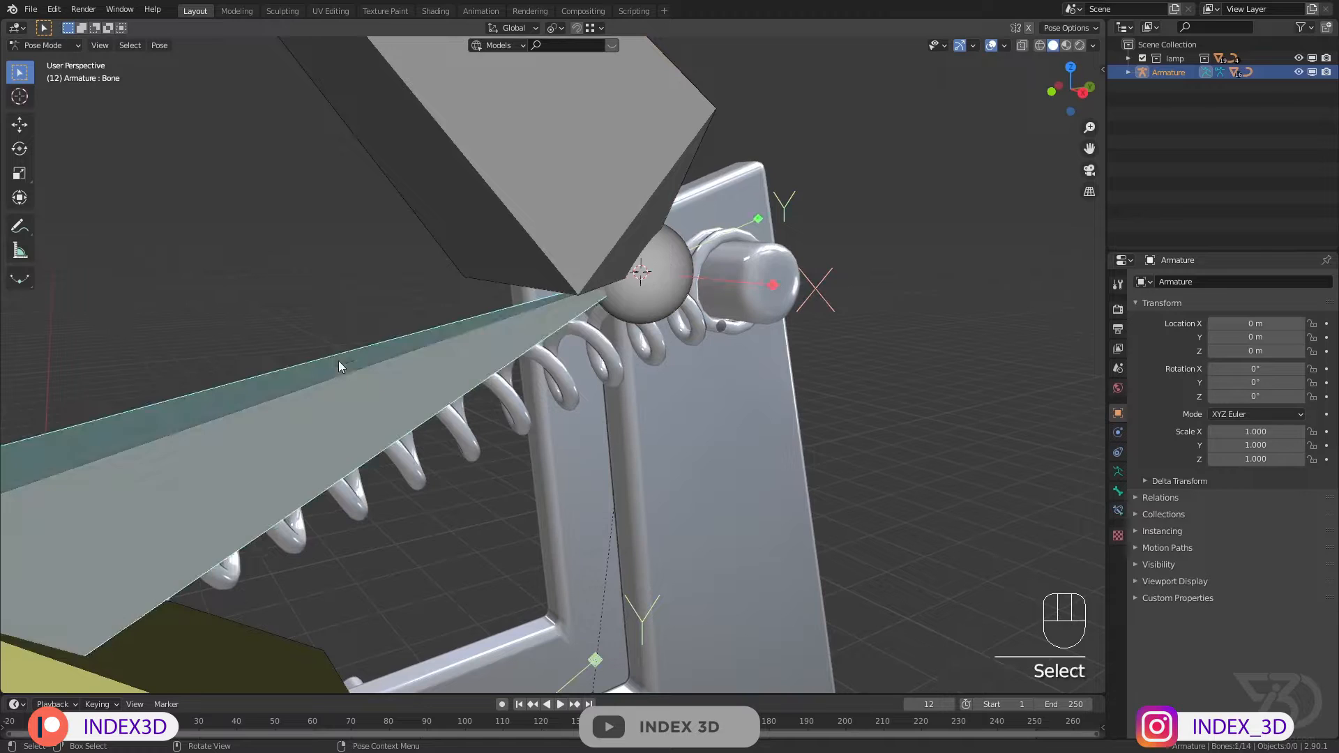
Step: Hook all control points of the upper spring's curve to the selected armature bone, save the file and return to Object Mode
left_click(562, 372, "shift")
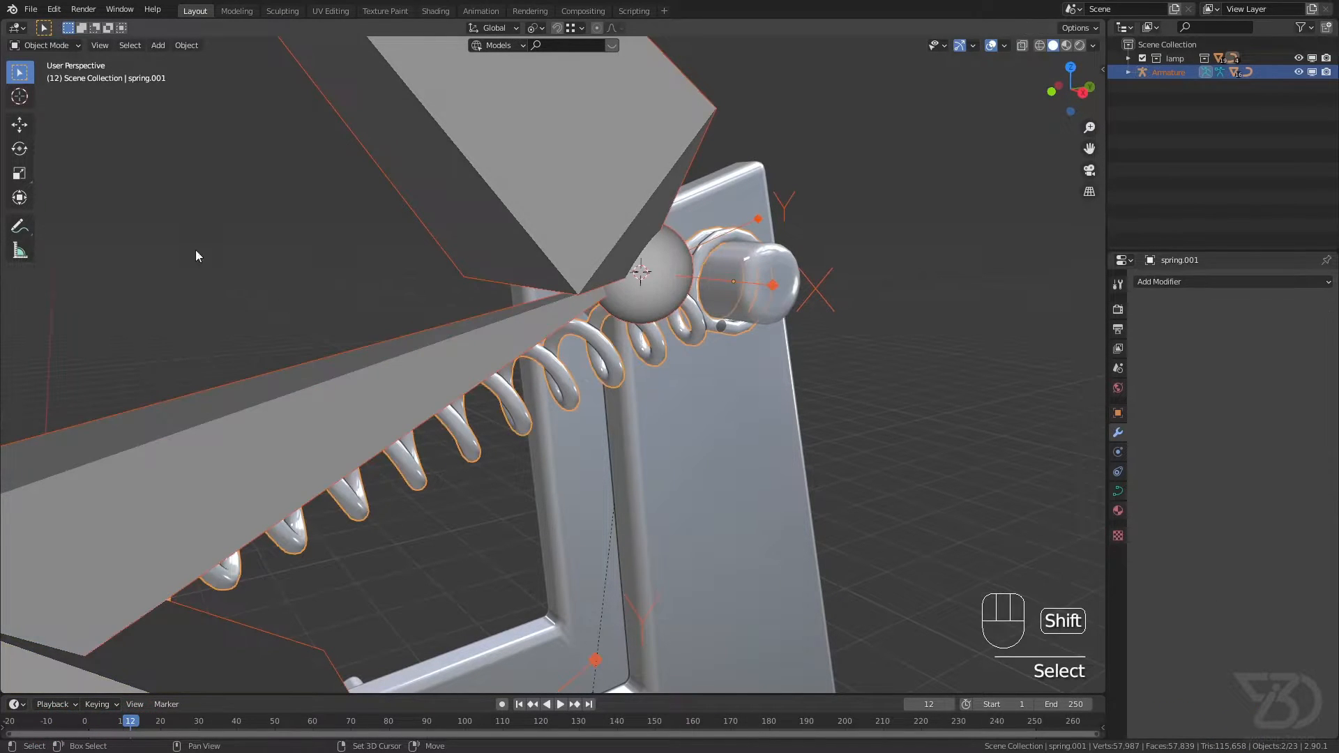
left_click(48, 77)
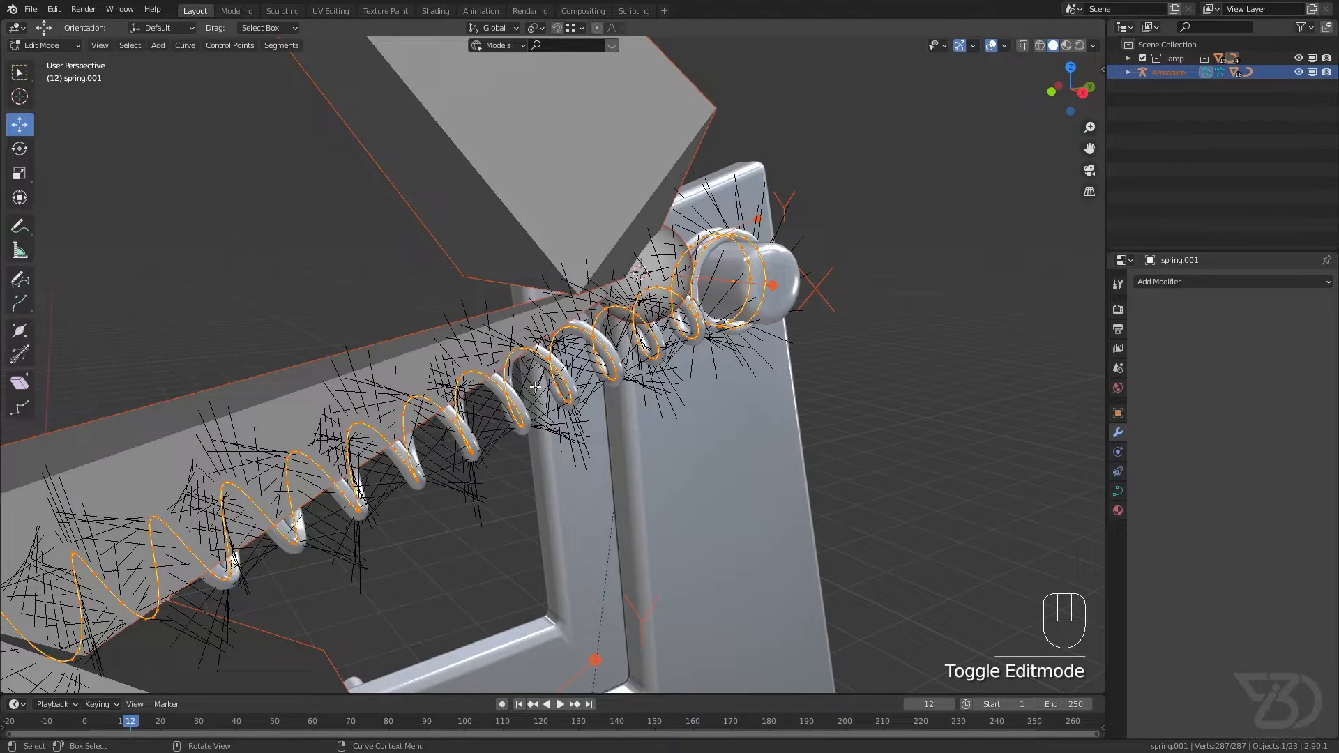
scroll(611, 393, "down", 3)
middle_click_drag(593, 405, 627, 392, "shift")
key("a")
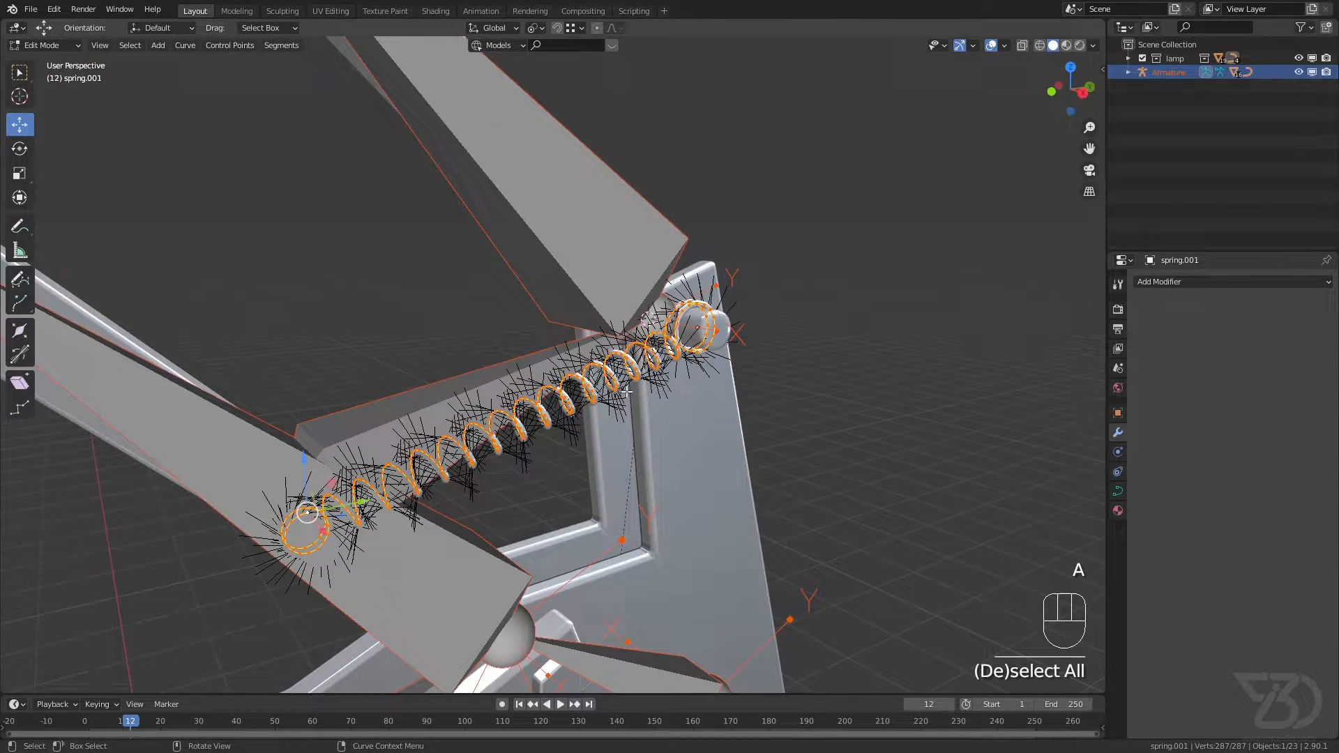
key("ctrl")
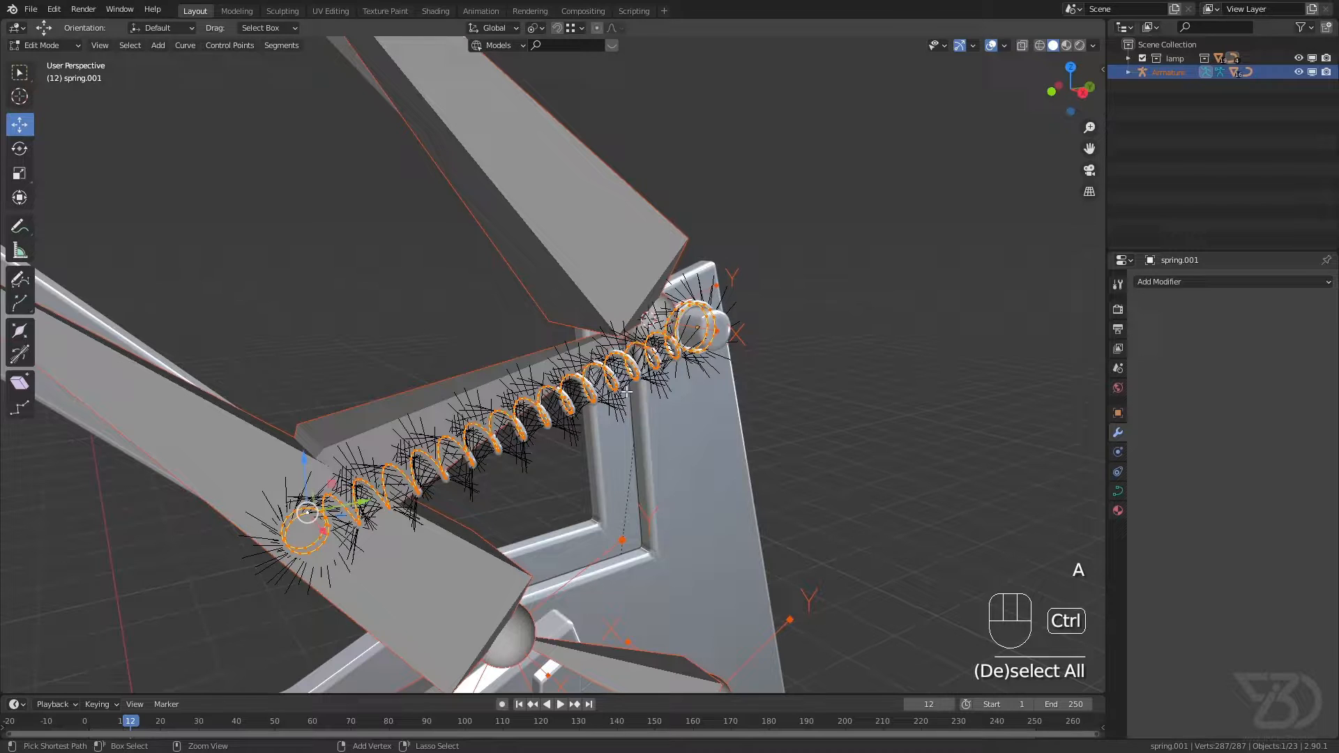
key("ctrl+h")
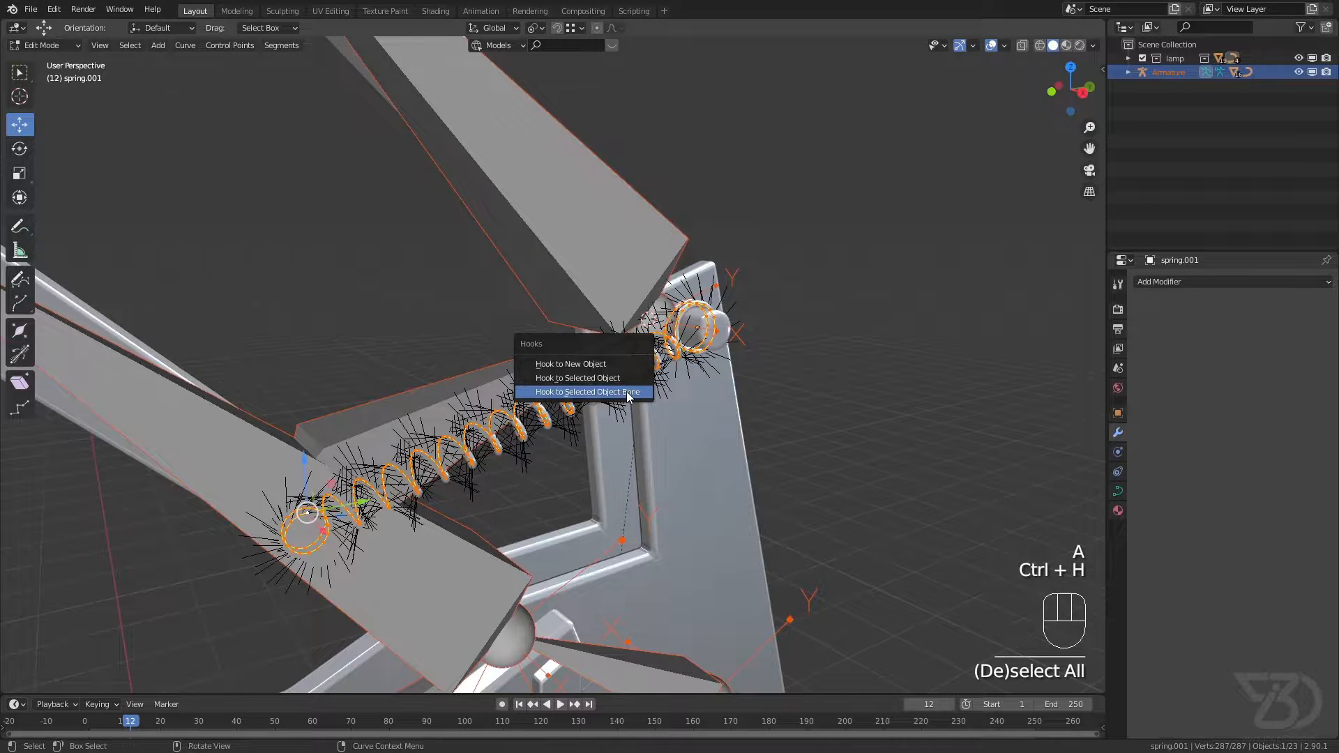
left_click(586, 391)
key("ctrl+s")
left_click(43, 46)
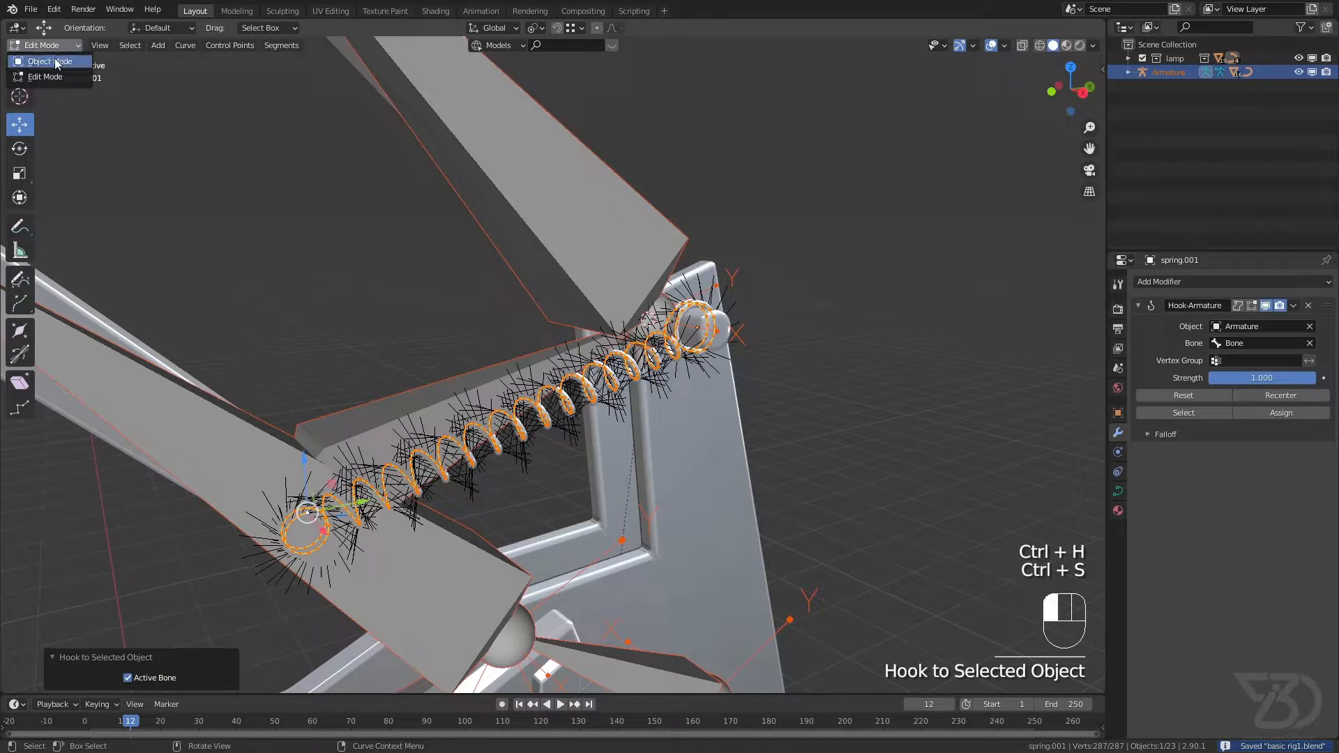
left_click(55, 60)
Step: Add a Stretch To bone constraint to the spring bone
scroll(362, 321, "up", 4)
left_click(504, 462)
scroll(504, 462, "down", 4)
middle_click_drag(506, 462, 521, 435, "shift")
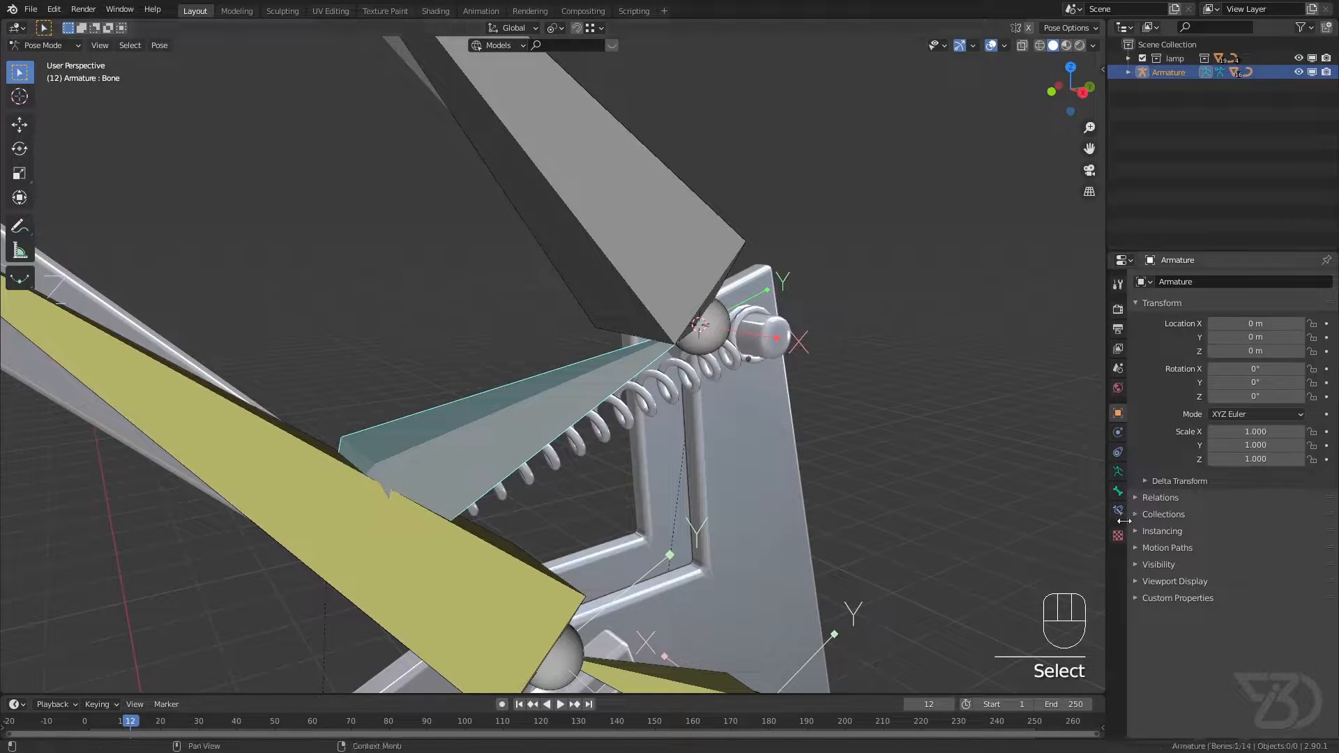
scroll(680, 383, "up", 3)
mouse_move(676, 382)
middle_mouse_down()
mouse_move(638, 370)
mouse_move(661, 380)
middle_mouse_up()
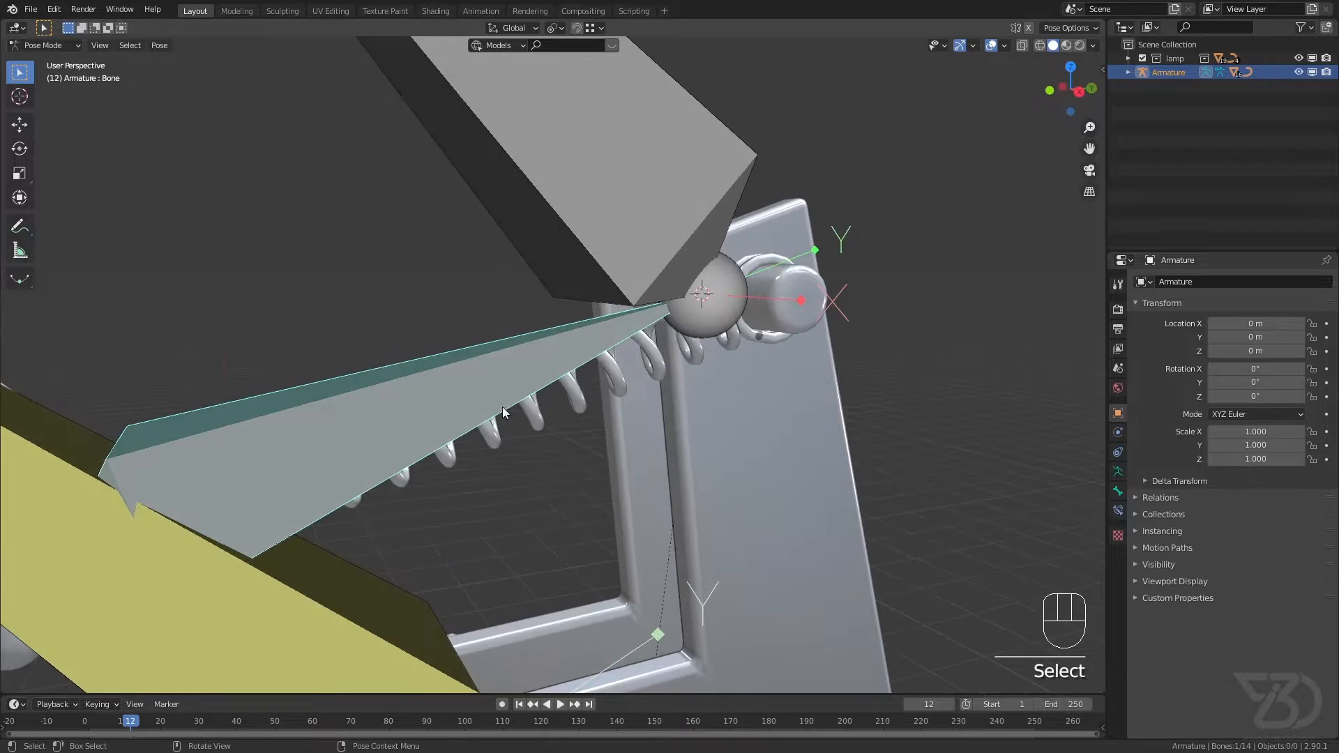
left_click(1118, 511)
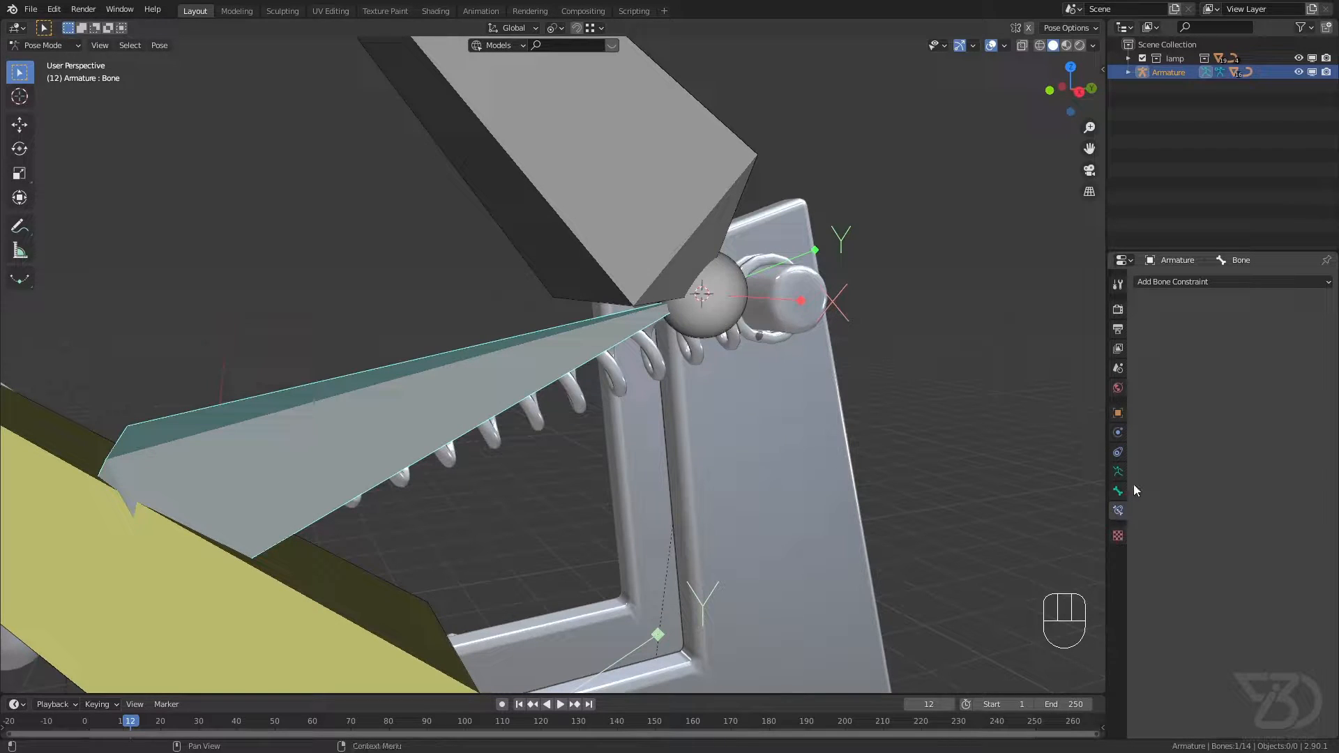
left_click(1226, 284)
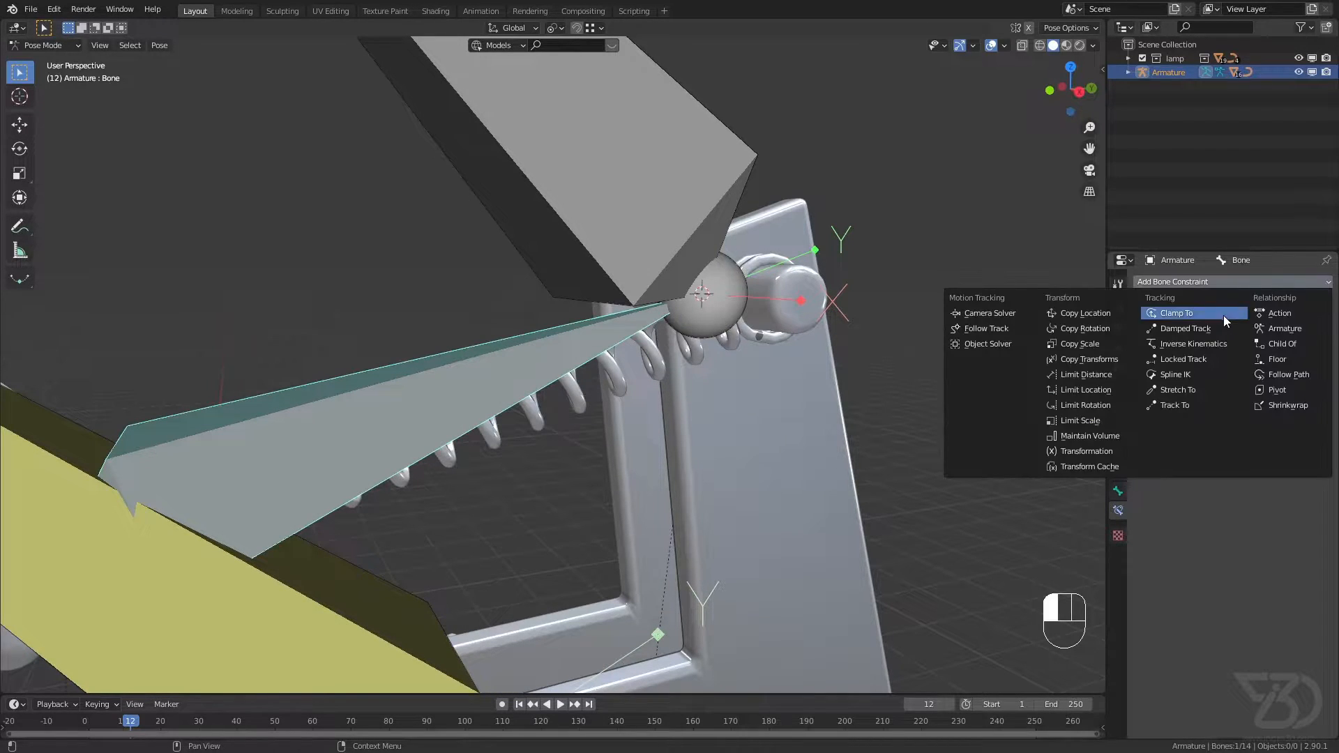
left_click(1186, 389)
Step: Look up the name of the upper arm bone that meets the tip of the spring bone
middle_click_drag(893, 321, 696, 385, "shift")
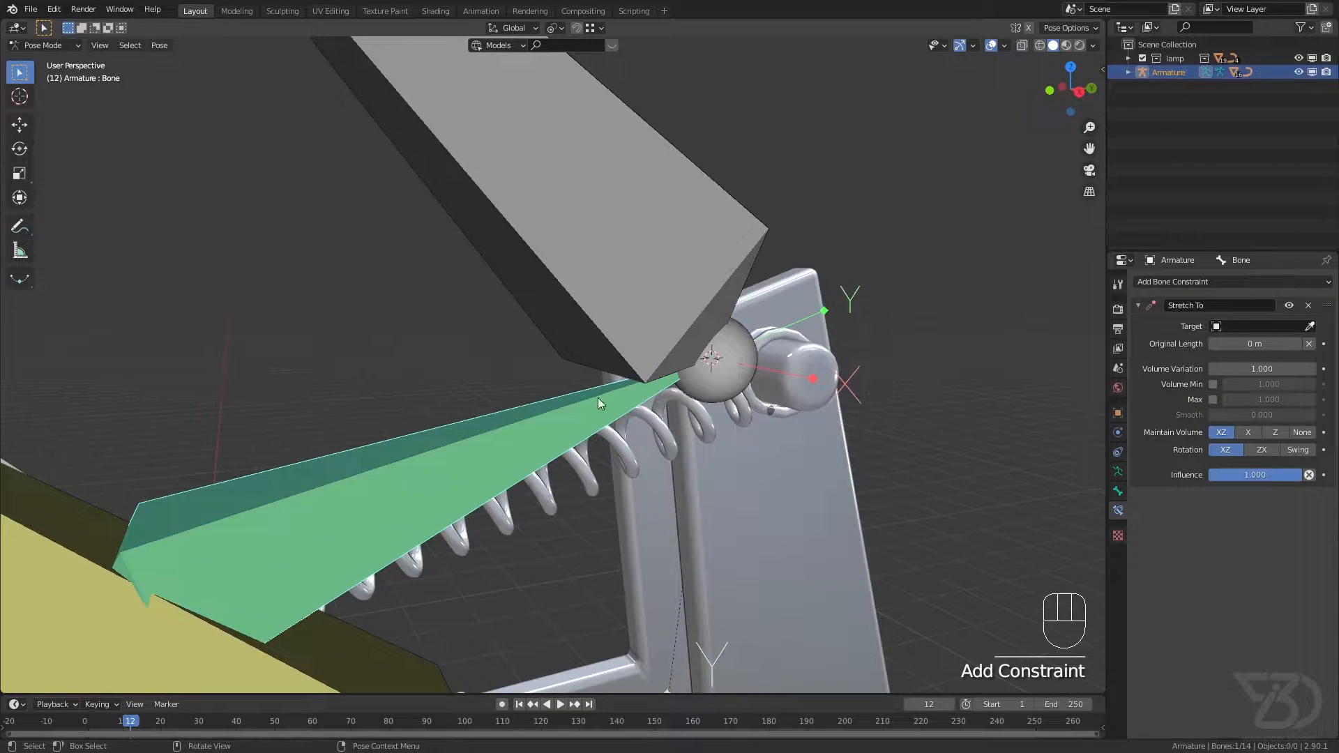
middle_click_drag(597, 402, 396, 495)
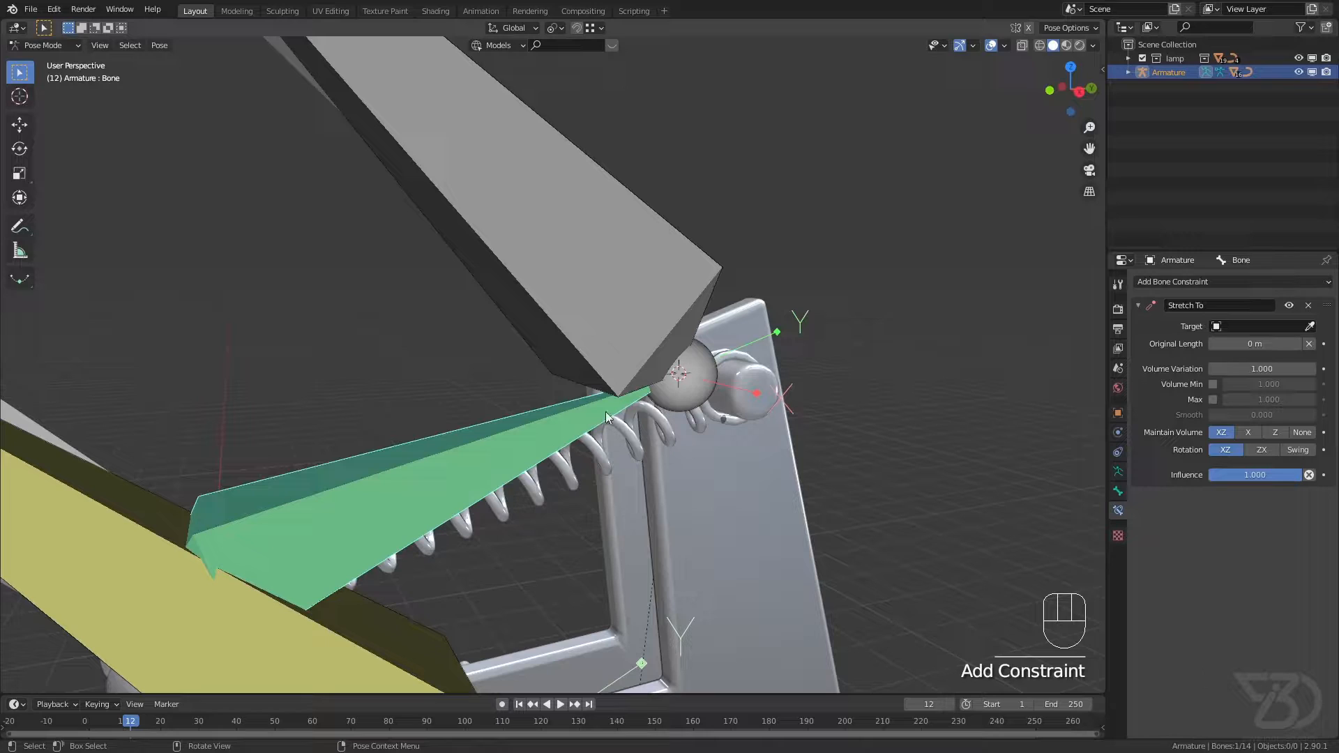
middle_click_drag(580, 249, 589, 311, "shift")
left_click(541, 246)
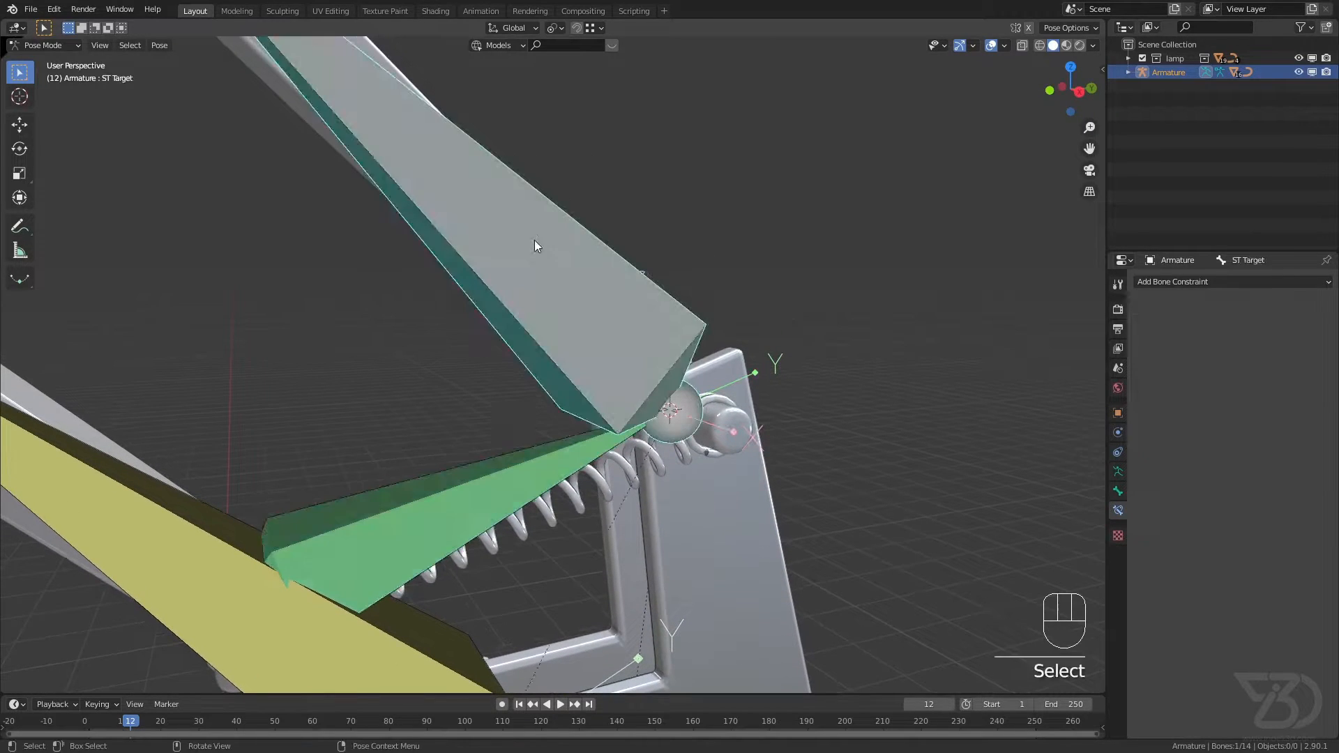
key("F2")
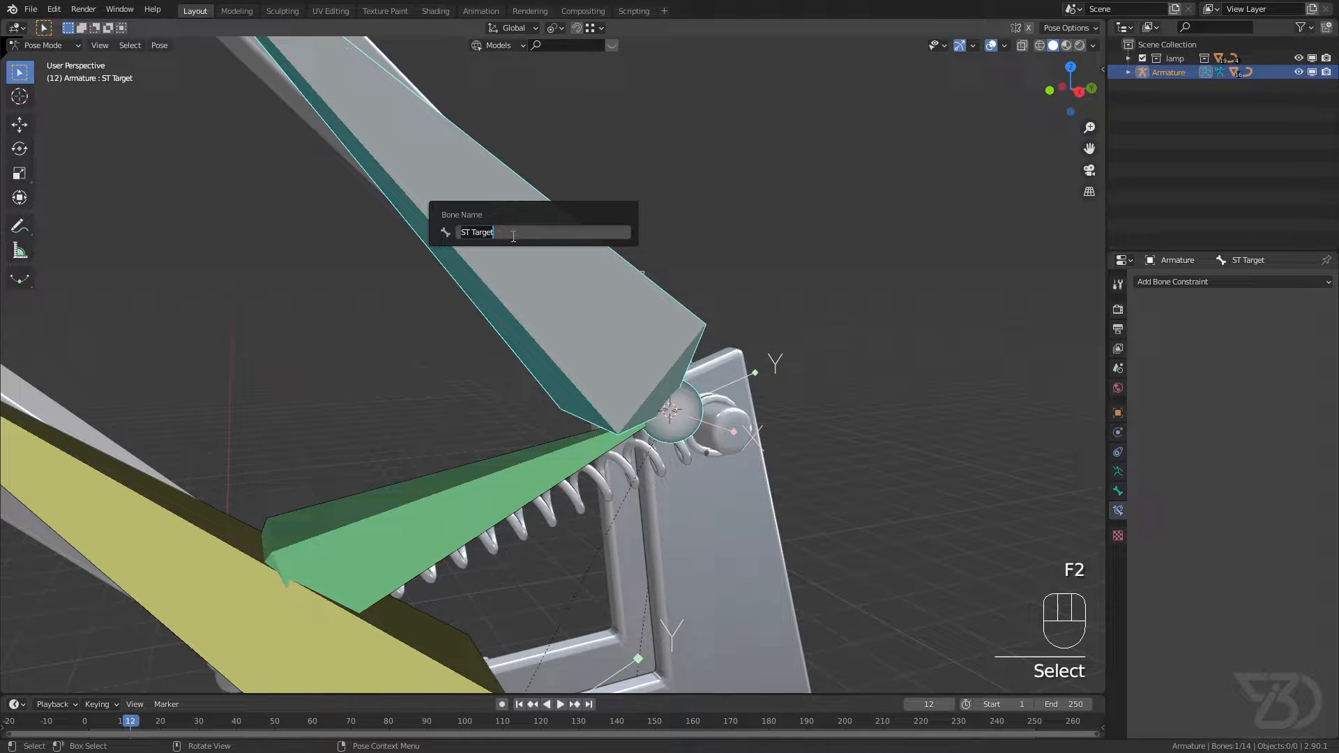
Step: Set the spring bone's Stretch To target to the Armature's ST Target bone and save the file
left_click(490, 474)
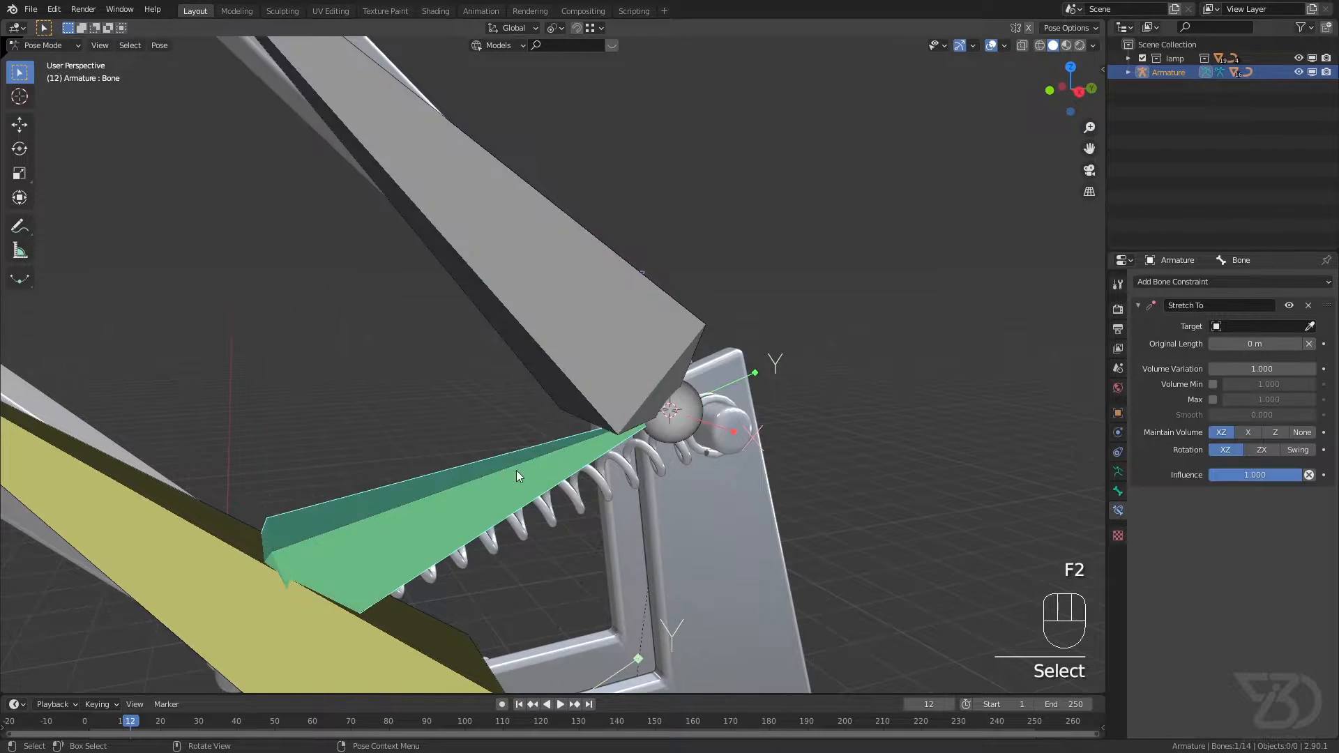
middle_click_drag(521, 469, 578, 452, "shift")
left_click(1310, 327)
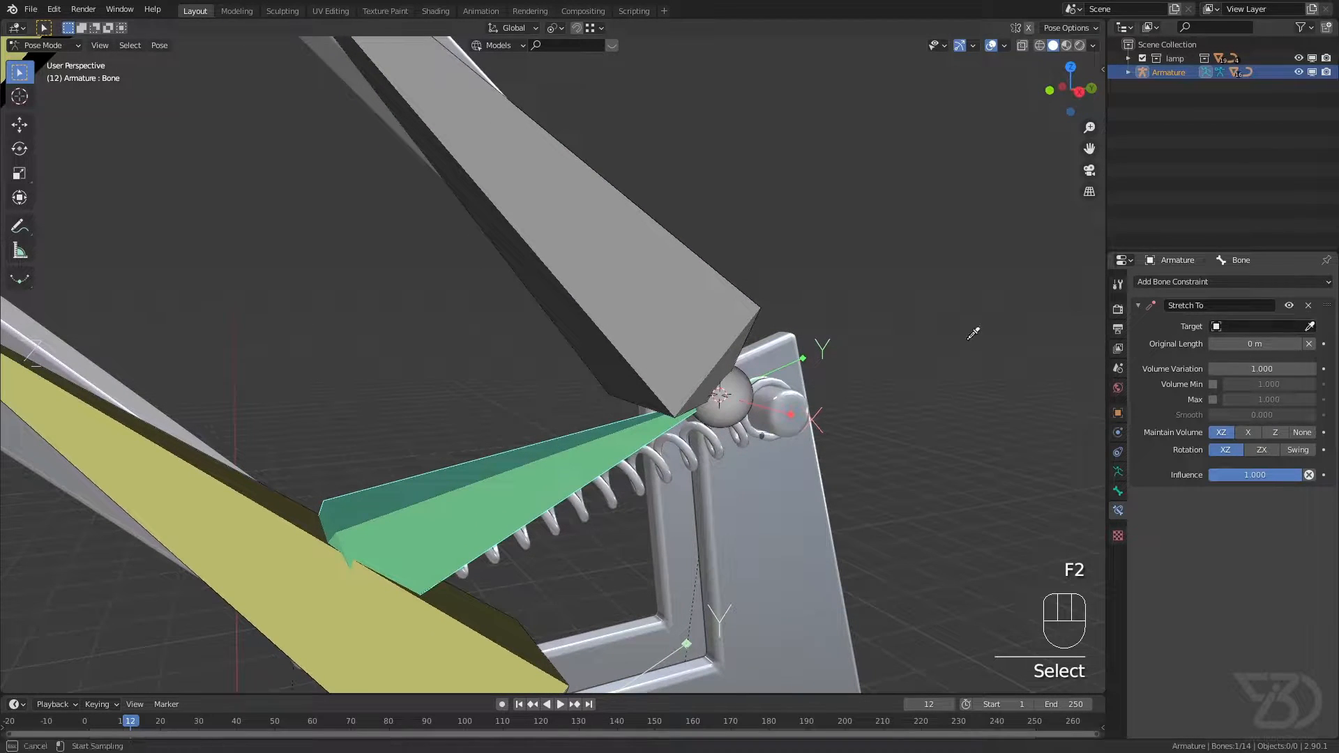
left_click(659, 308)
left_click(1244, 342)
type("st")
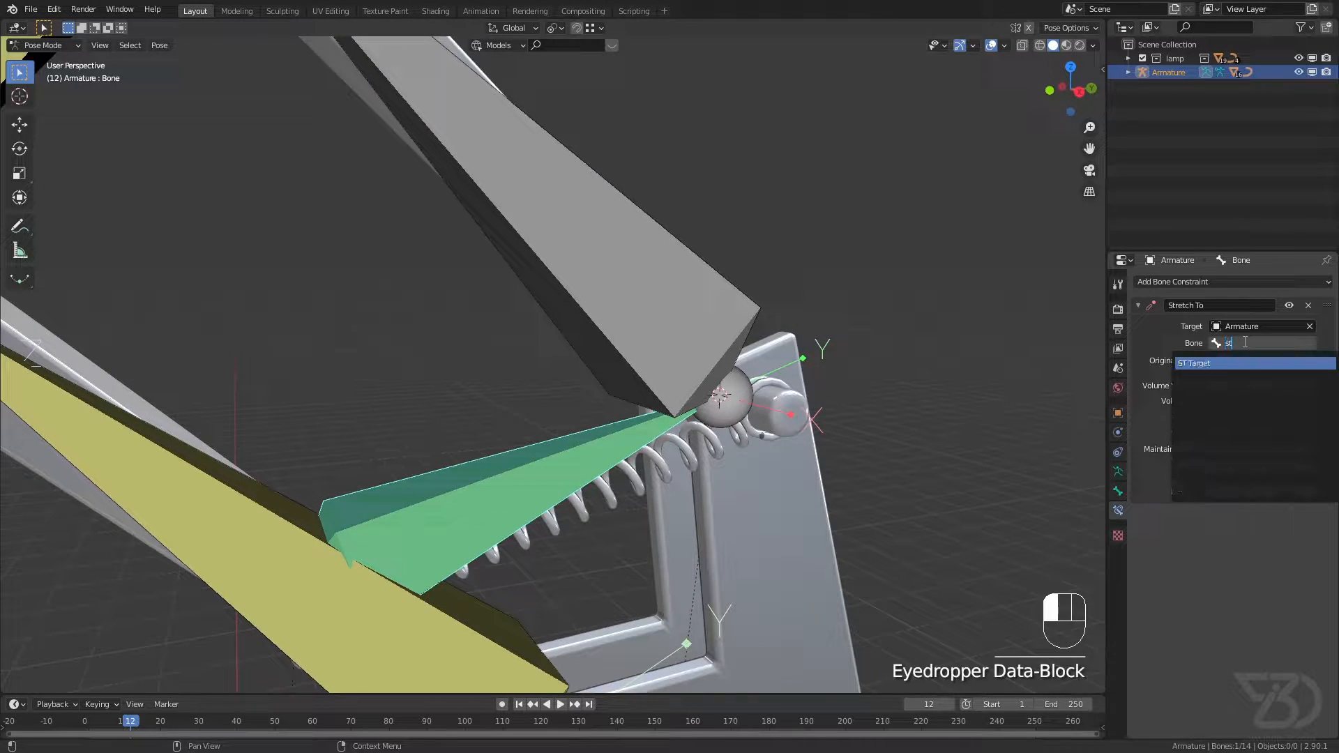
left_click(1205, 366)
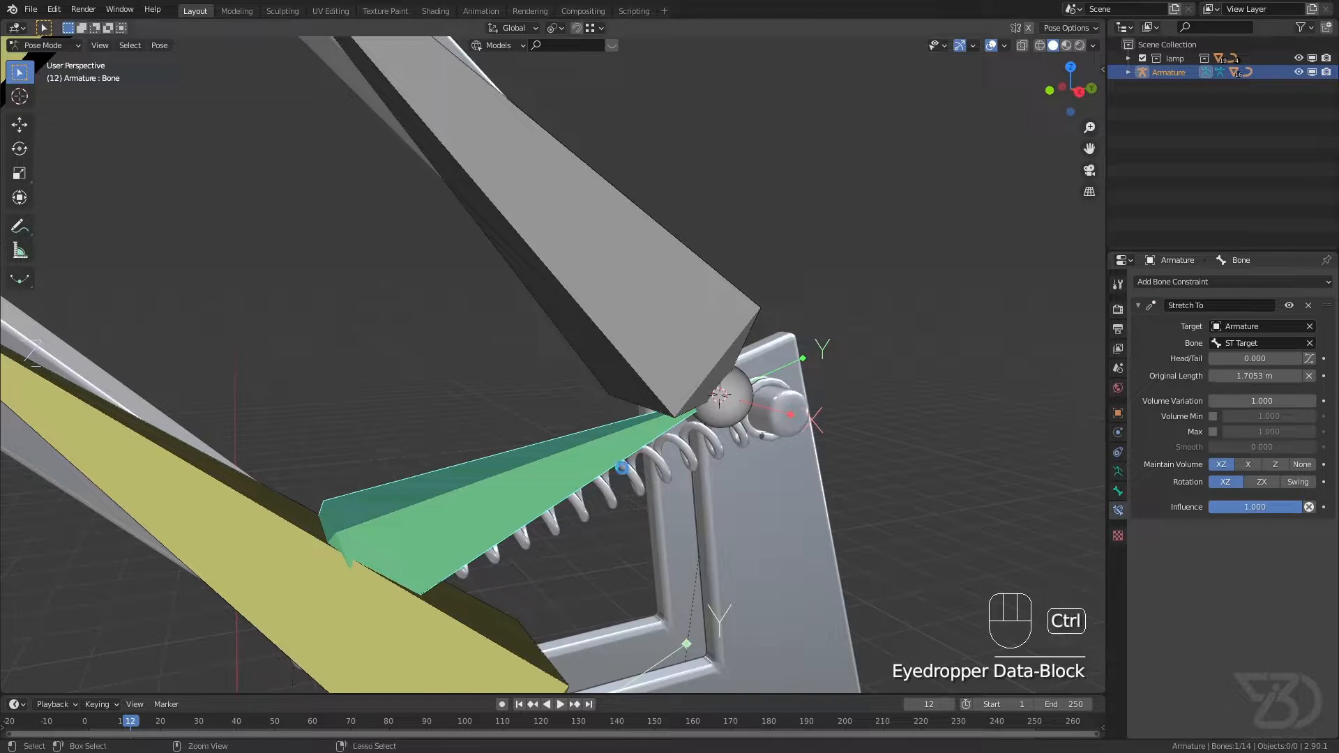
key("ctrl+s")
Step: In Edit Mode, parent the spring bone to the lower arm bone (IK target bottom) with Keep Offset and save the file
scroll(572, 455, "down", 1)
middle_click_drag(572, 455, 584, 438, "shift")
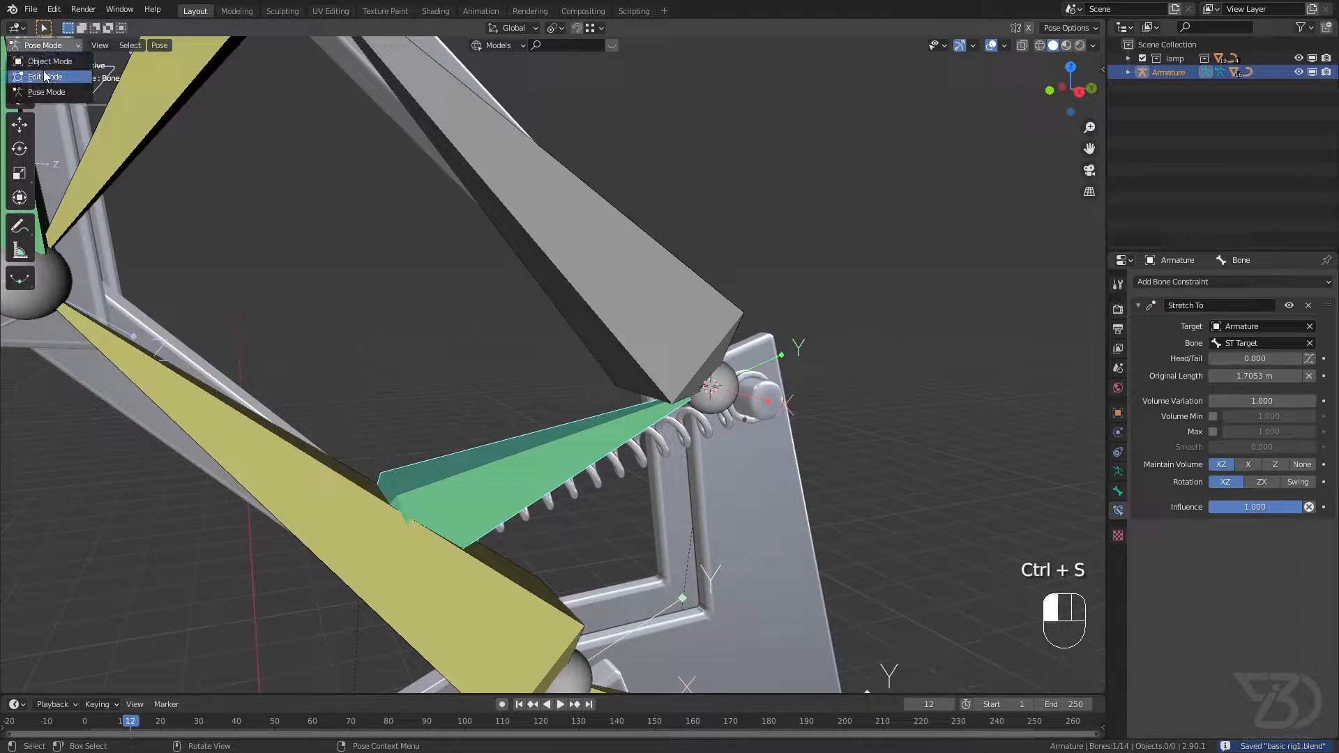
left_click(44, 76)
left_click(520, 455)
left_click(252, 433, "shift")
middle_click_drag(374, 458, 376, 423, "shift")
key("ctrl+p")
left_click(450, 421)
key("ctrl+s")
key("ctrl+s")
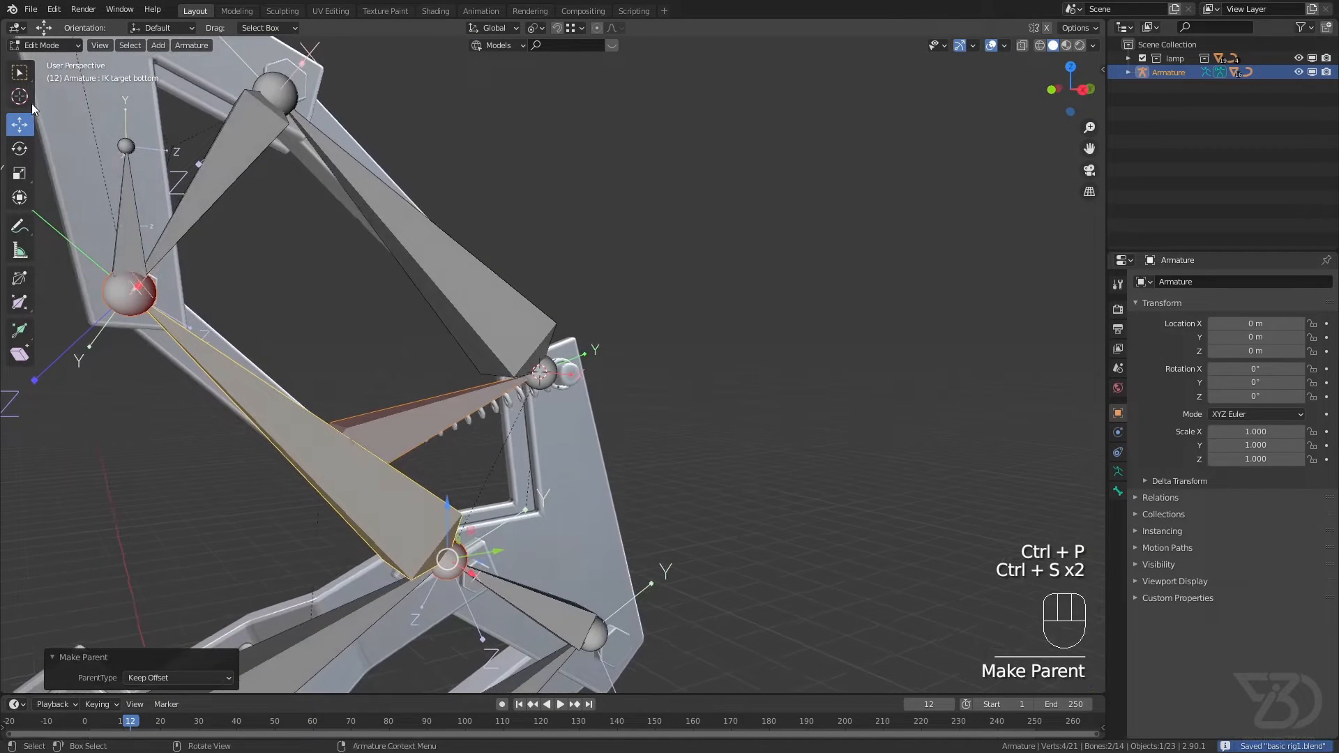
Step: In Pose Mode, move the main IK bone about 1.25 m in X, 4.31 m in Y and 0.41 m in Z to test the spring bone
left_click(49, 49)
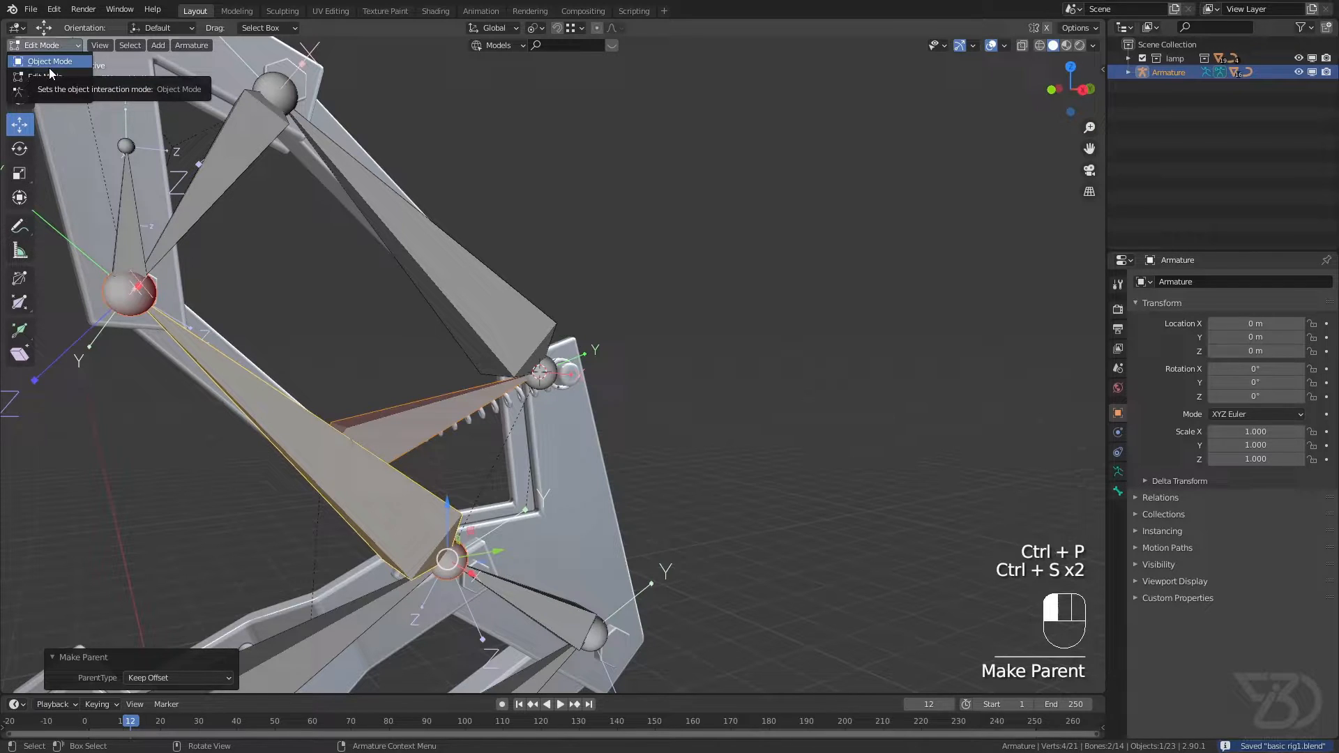
left_click(66, 96)
scroll(391, 307, "down", 2)
middle_click_drag(396, 312, 427, 334, "shift")
left_click(261, 263)
scroll(363, 298, "down", 3)
scroll(370, 306, "down", 1)
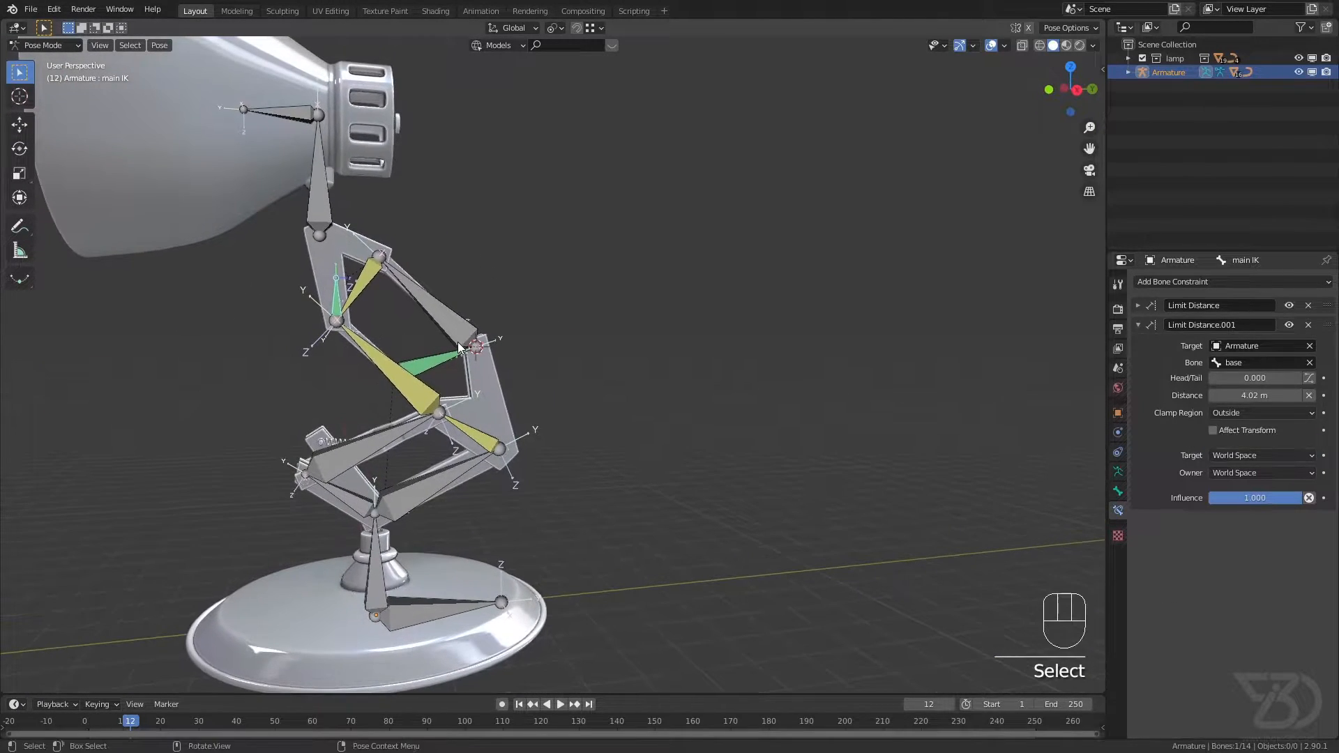
key("g")
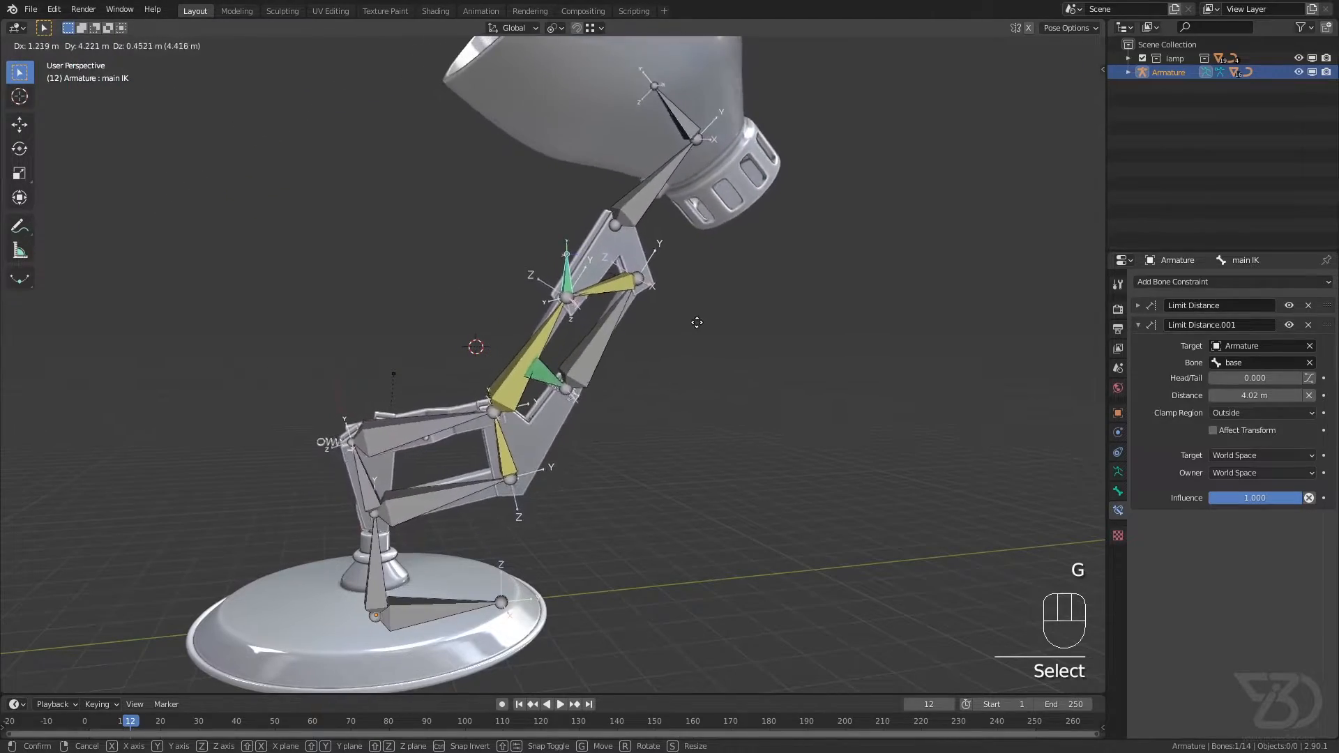
left_click(551, 408)
scroll(566, 383, "up", 5)
middle_click_drag(567, 384, 578, 355)
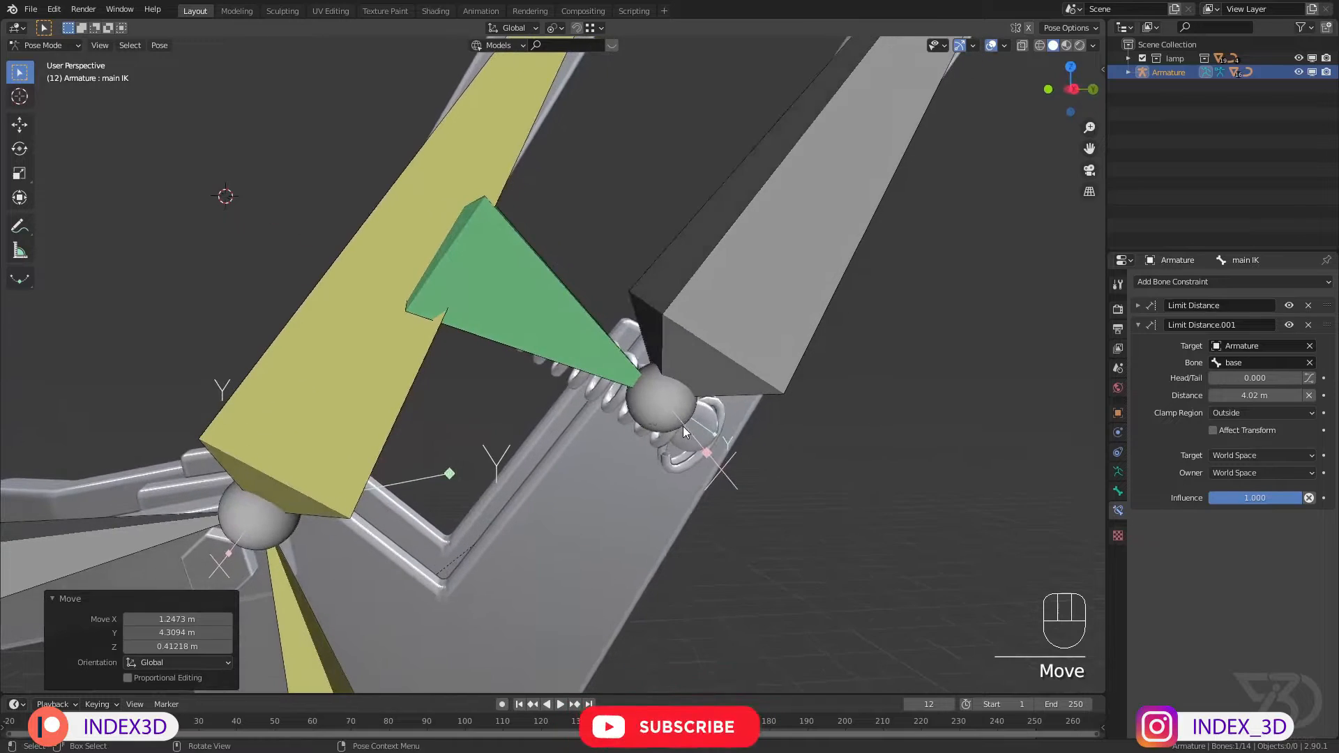
scroll(698, 424, "up", 4)
scroll(651, 479, "down", 6)
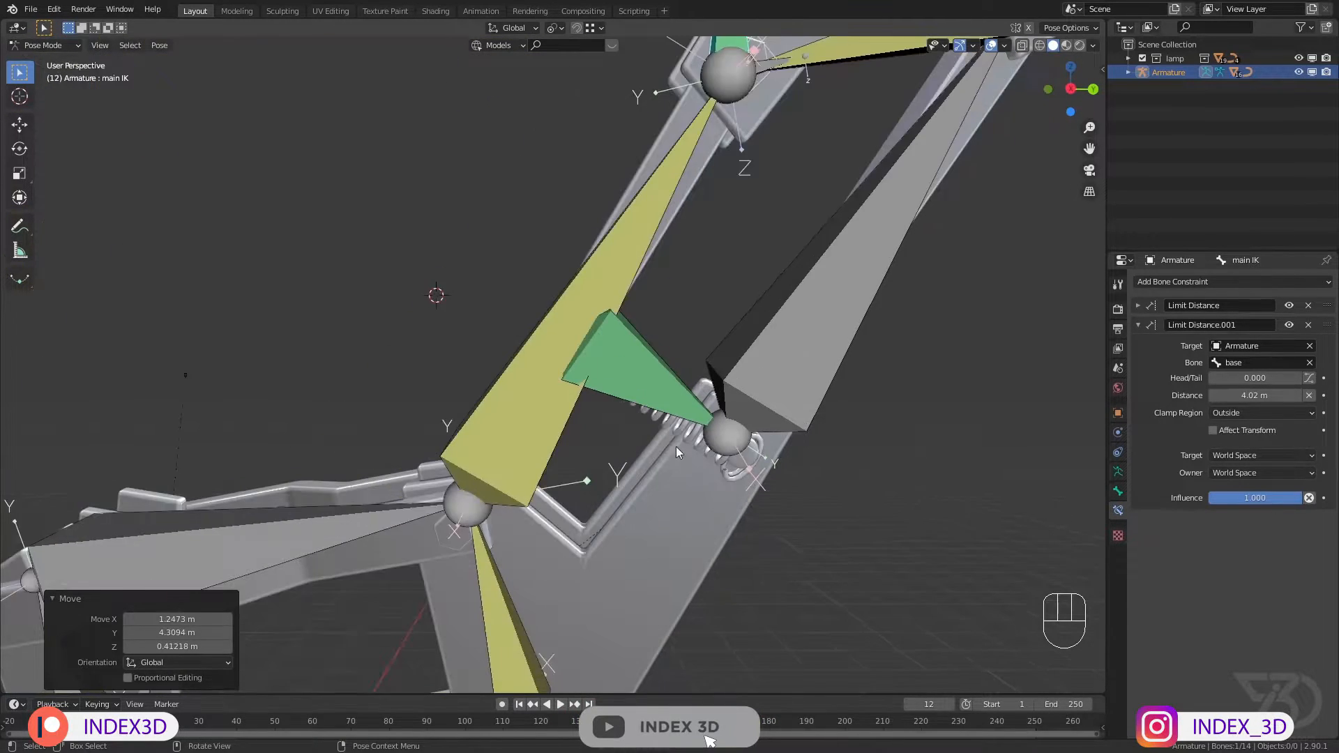
Step: Clear the location of all pose bones, save the file and deselect the bones
key("a")
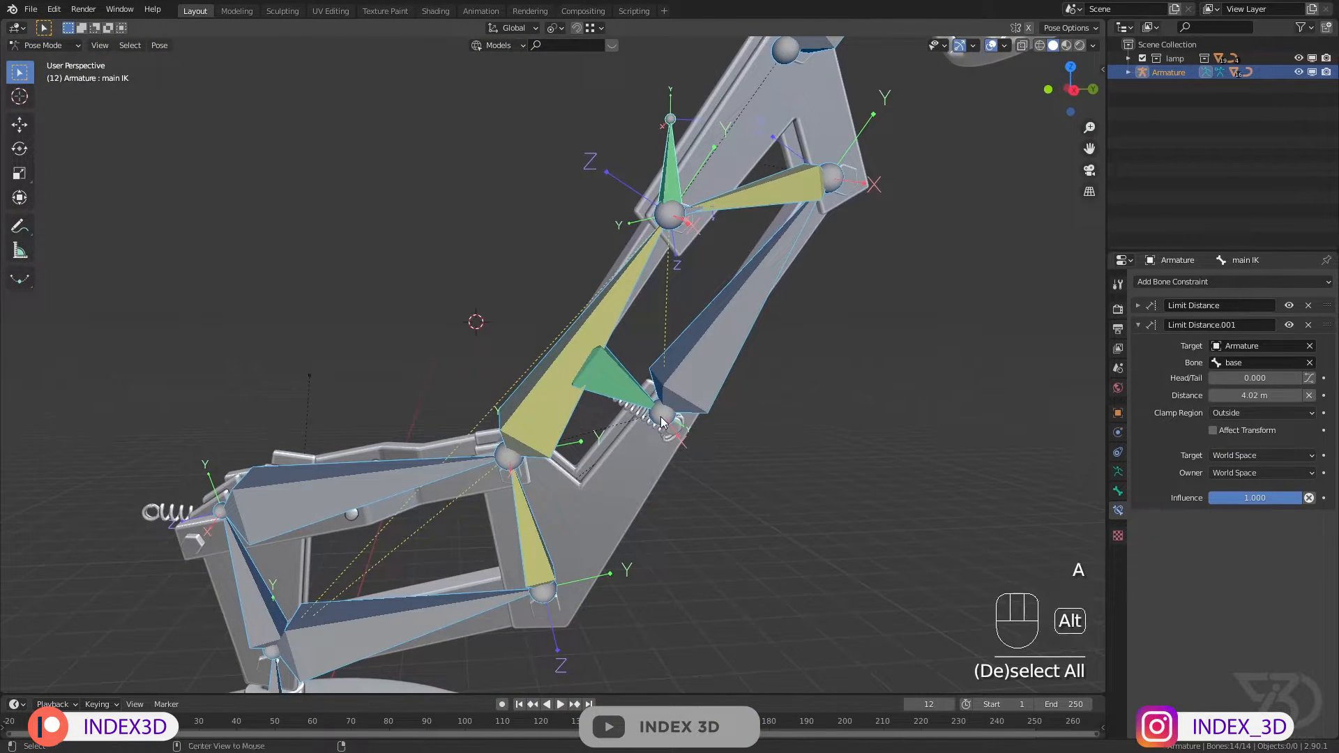
key("alt+g")
key("ctrl+s")
left_click(638, 399)
middle_click_drag(457, 342, 558, 378, "shift")
scroll(554, 383, "up", 6)
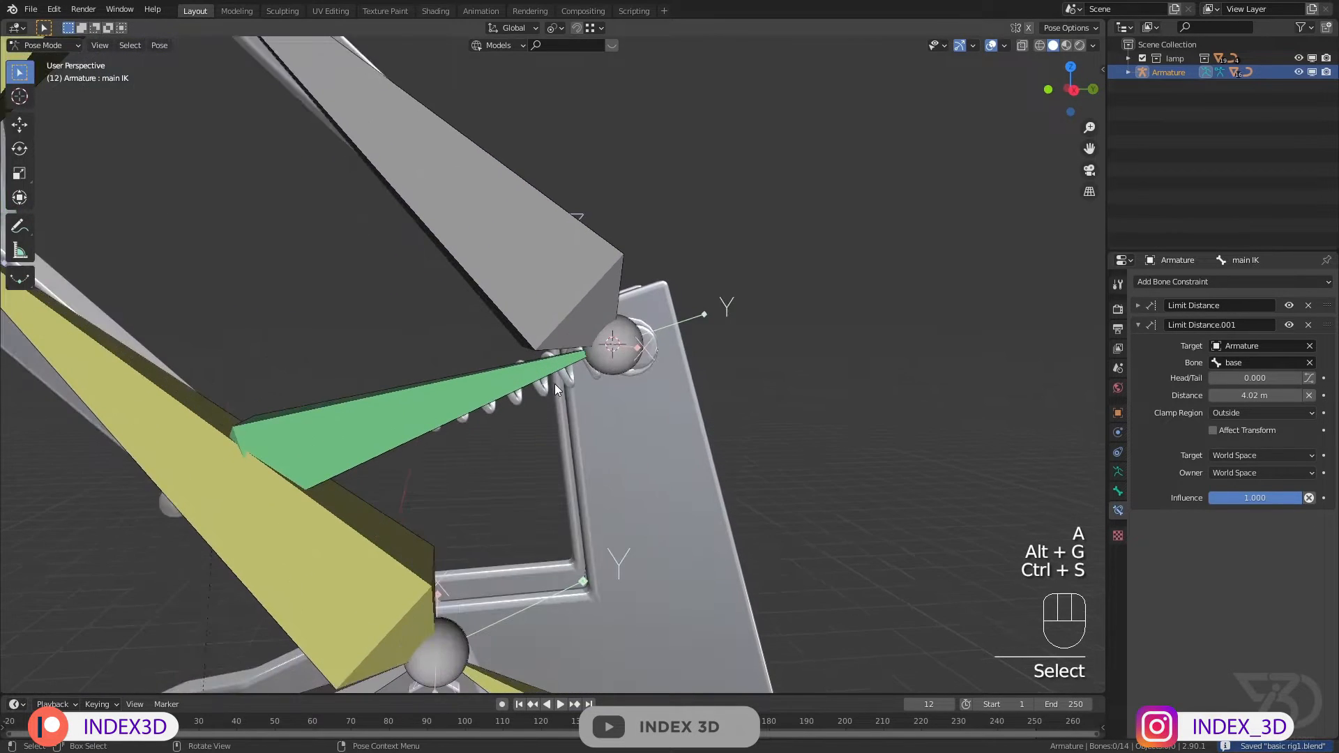
Step: Return to Object Mode, save the file and check which bone the upper spring's hook modifier uses
left_click(55, 46)
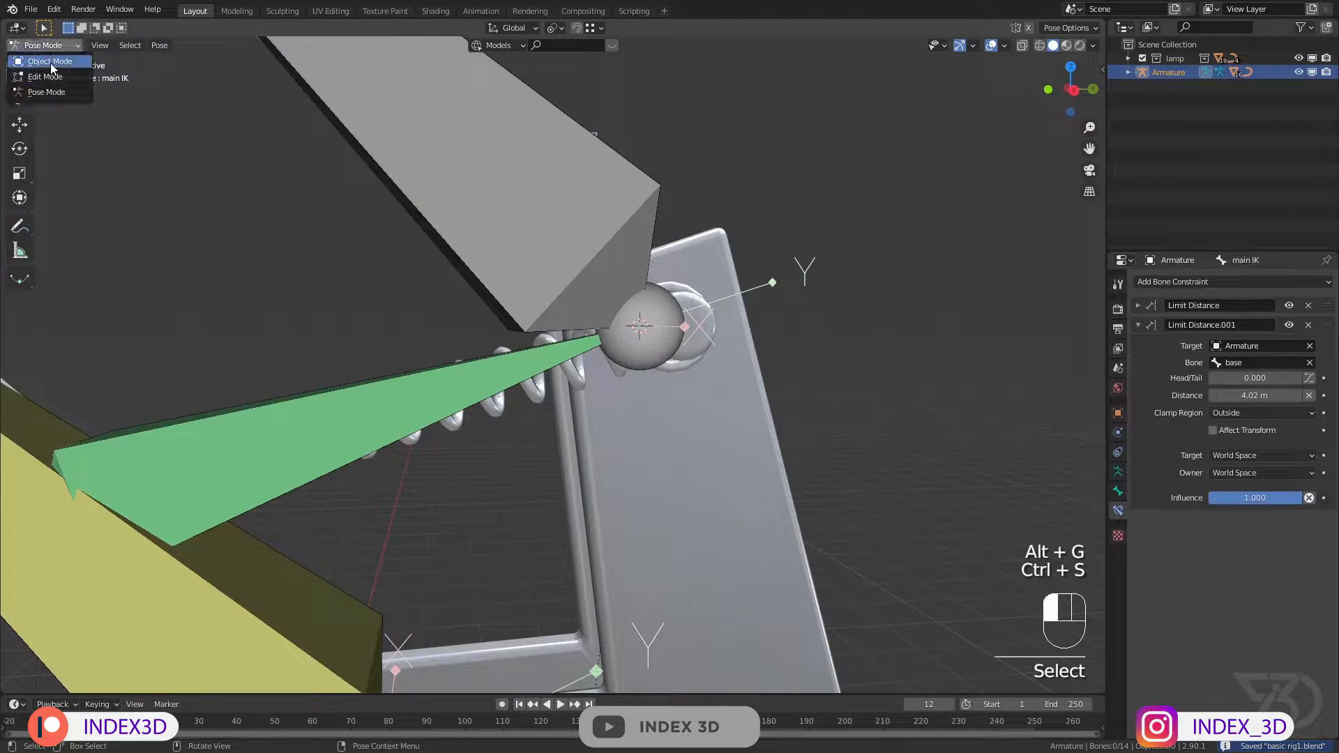
left_click(50, 63)
key("ctrl+s")
scroll(418, 300, "down", 1)
middle_click_drag(432, 310, 466, 336, "shift")
scroll(466, 336, "up", 3)
middle_click_drag(466, 337, 463, 339)
left_click(601, 459)
scroll(601, 459, "down", 3)
middle_click_drag(602, 458, 606, 486, "shift")
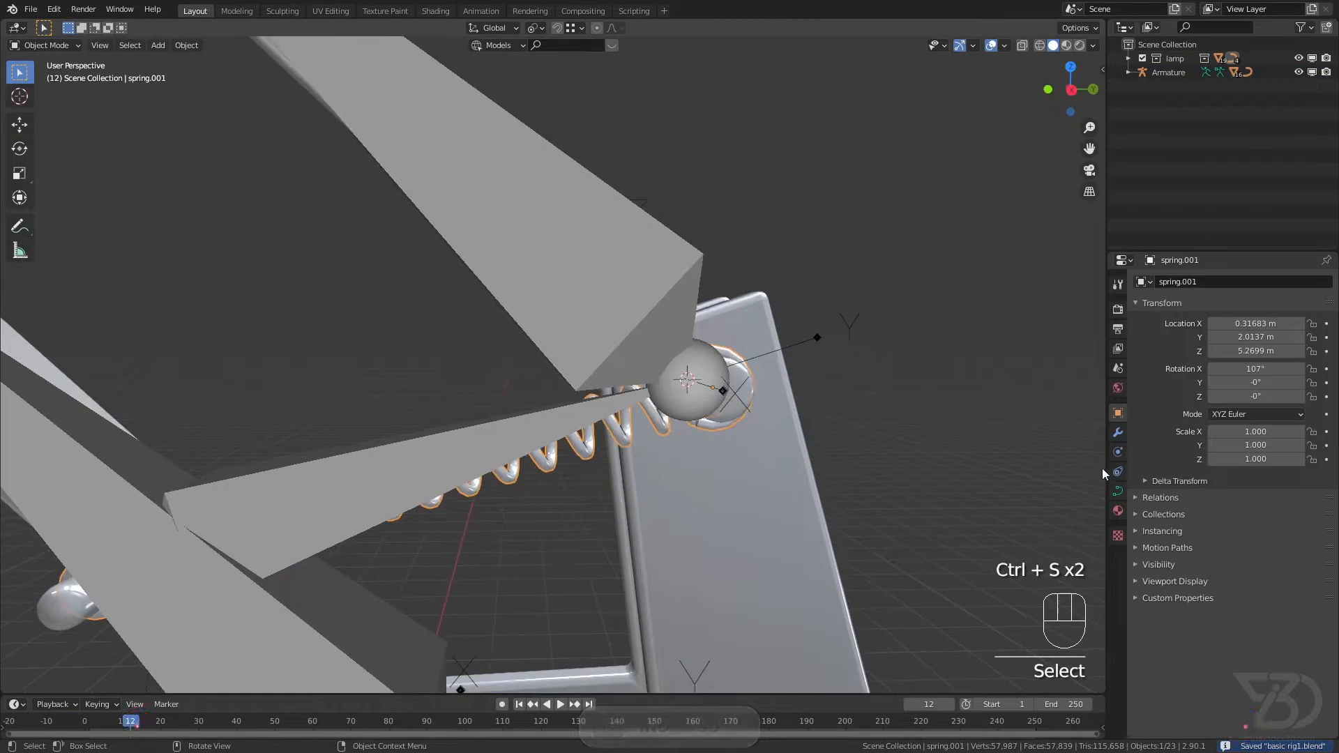
left_click(1117, 432)
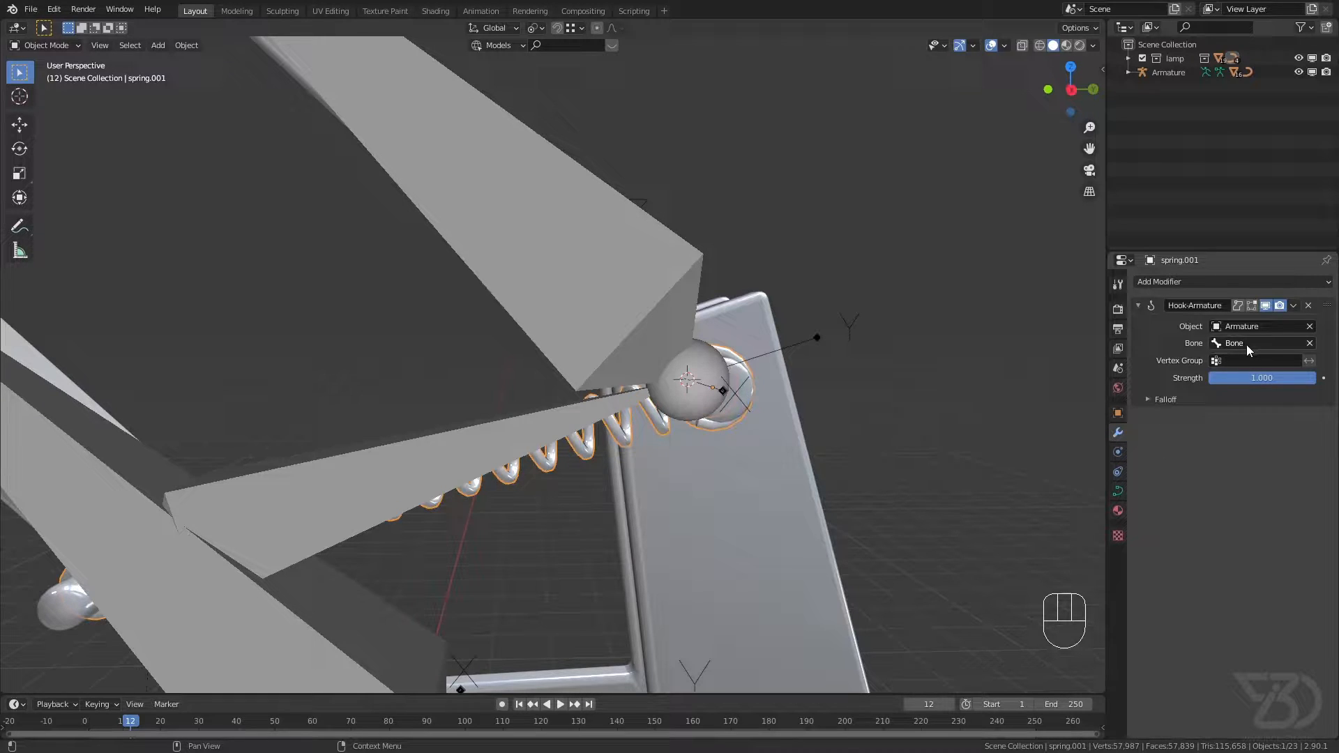
Step: Rename the spring bone "st" in the armature's Pose Mode
left_click(462, 431)
left_click(46, 45)
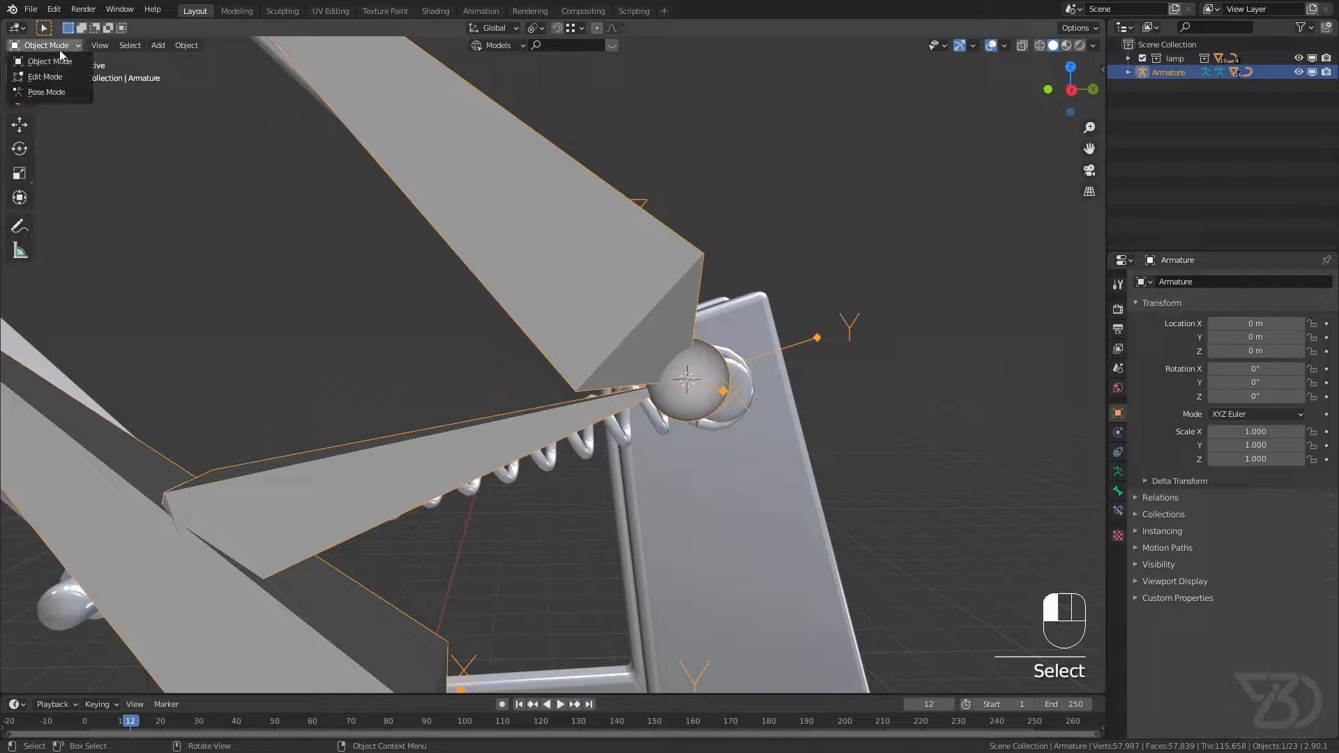
left_click(49, 98)
left_click(432, 475)
key("F2")
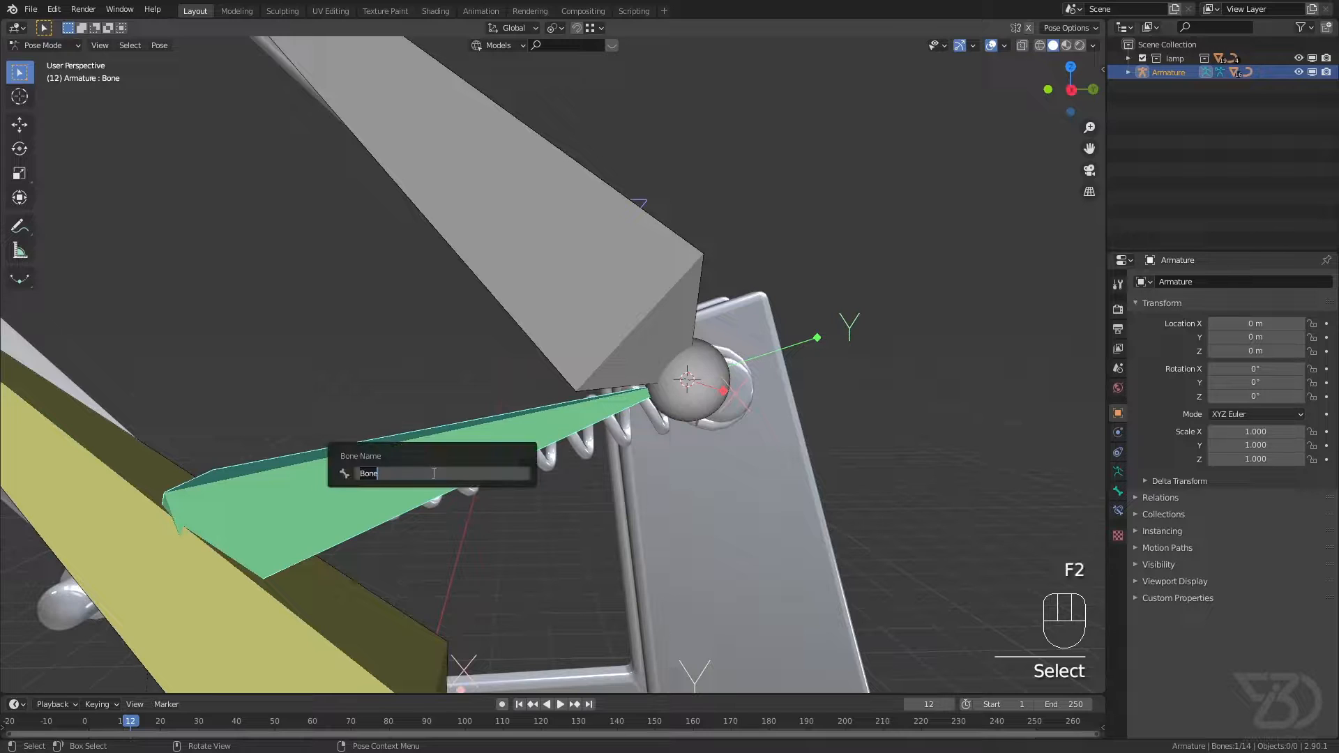
key("Return")
Step: Return to Object Mode and rename the upper spring's hook modifier "st"
left_click(63, 46)
left_click(59, 59)
middle_click_drag(613, 428, 539, 386, "shift")
scroll(538, 386, "up", 2)
left_click(521, 392)
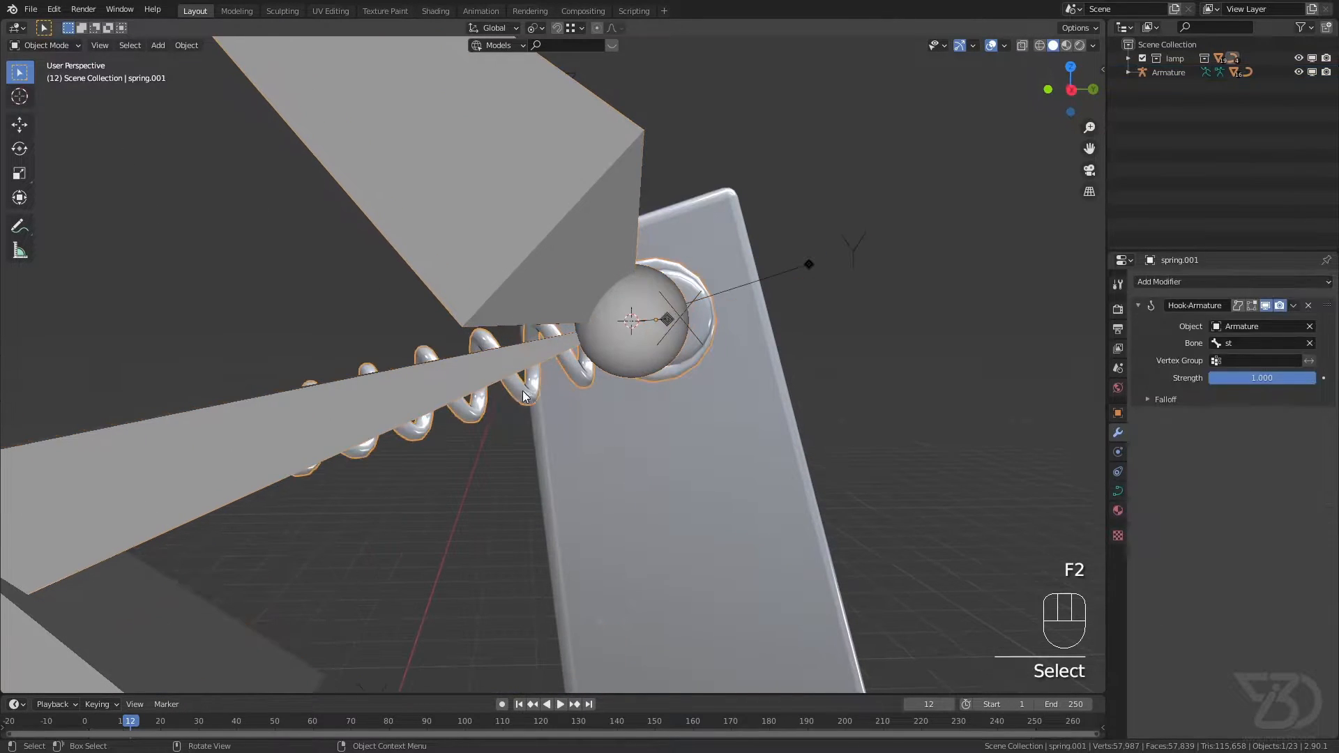
left_click(1219, 305)
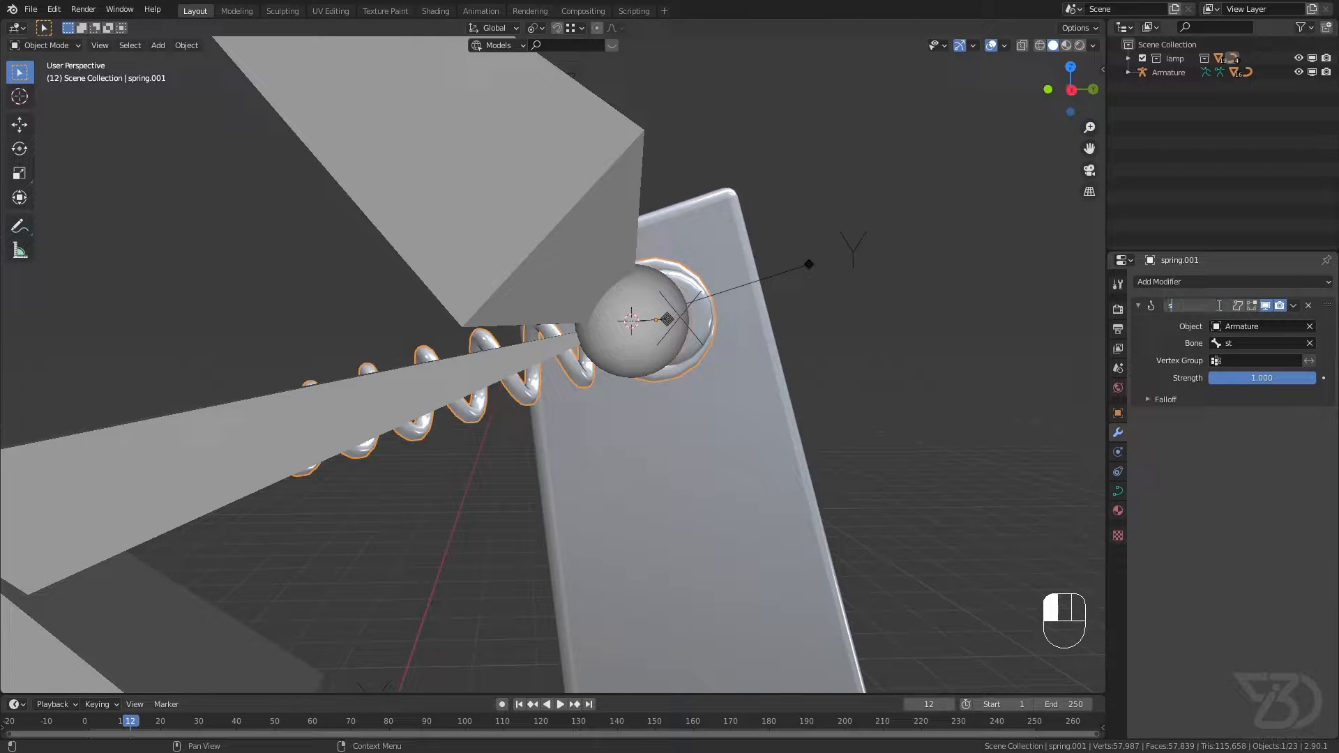
Step: Duplicate the st hook modifier twice as "top" and "bottom", and order the stack top, st, bottom, saving the file
left_click(1295, 306)
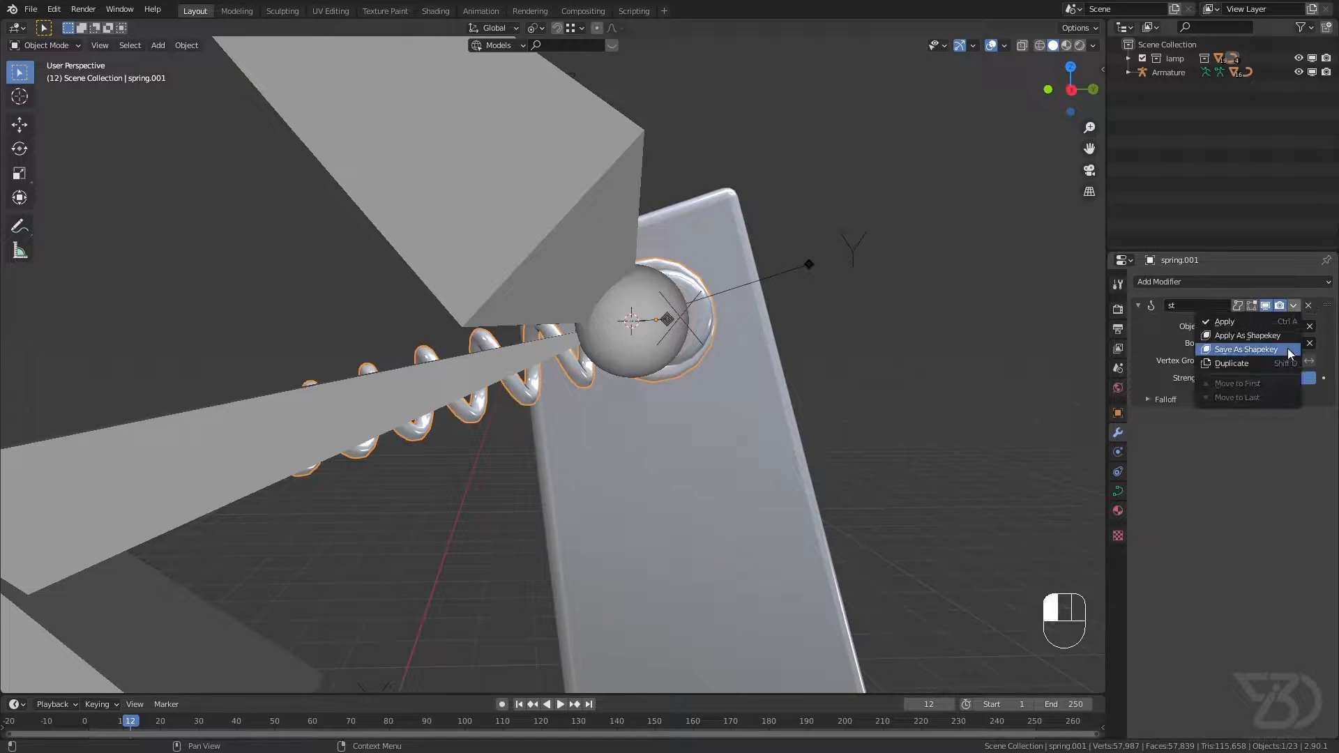
left_click(1239, 363)
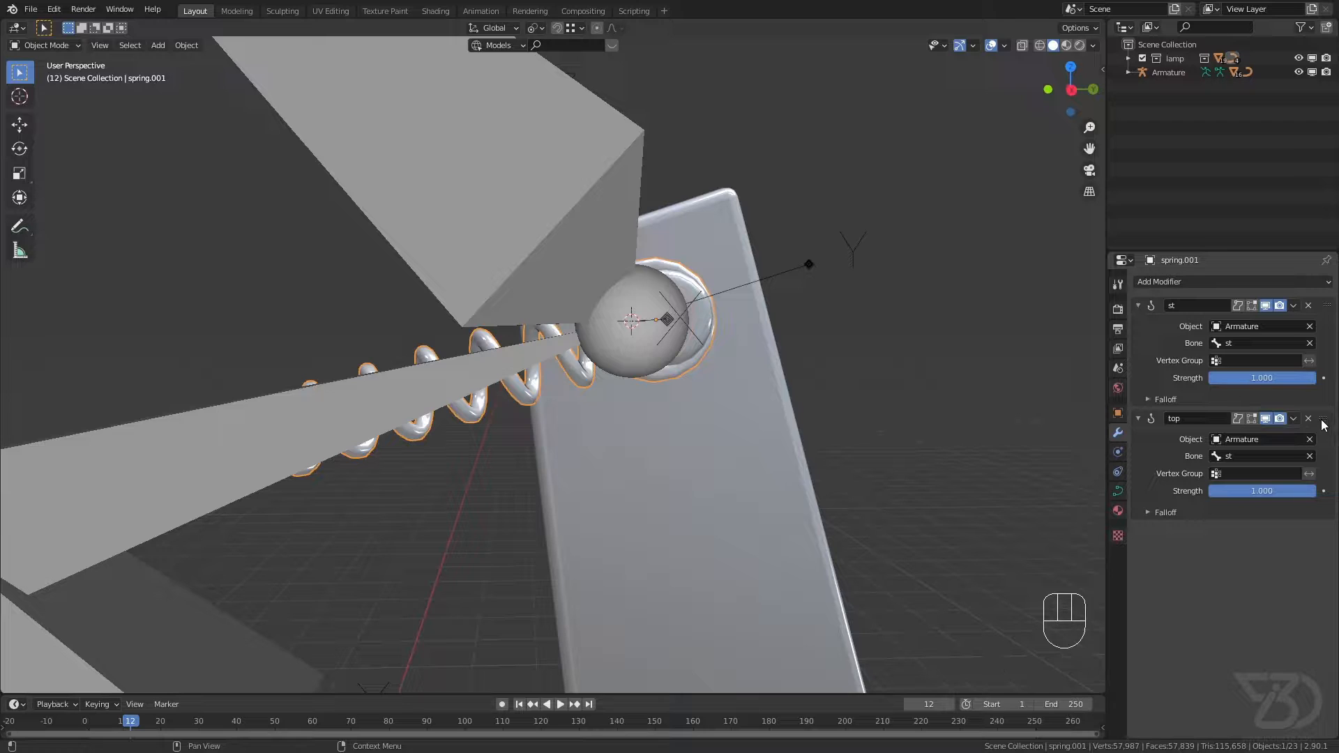
left_click(1294, 419)
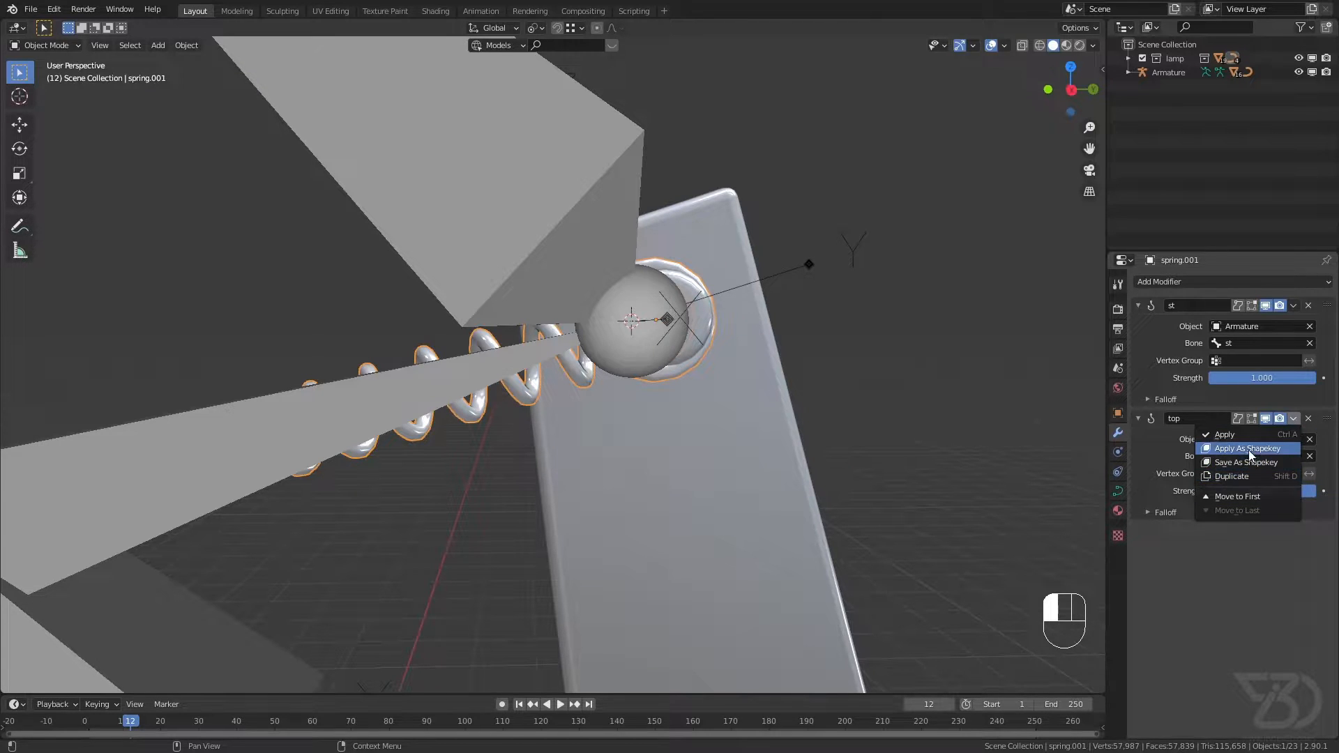
left_click(1254, 475)
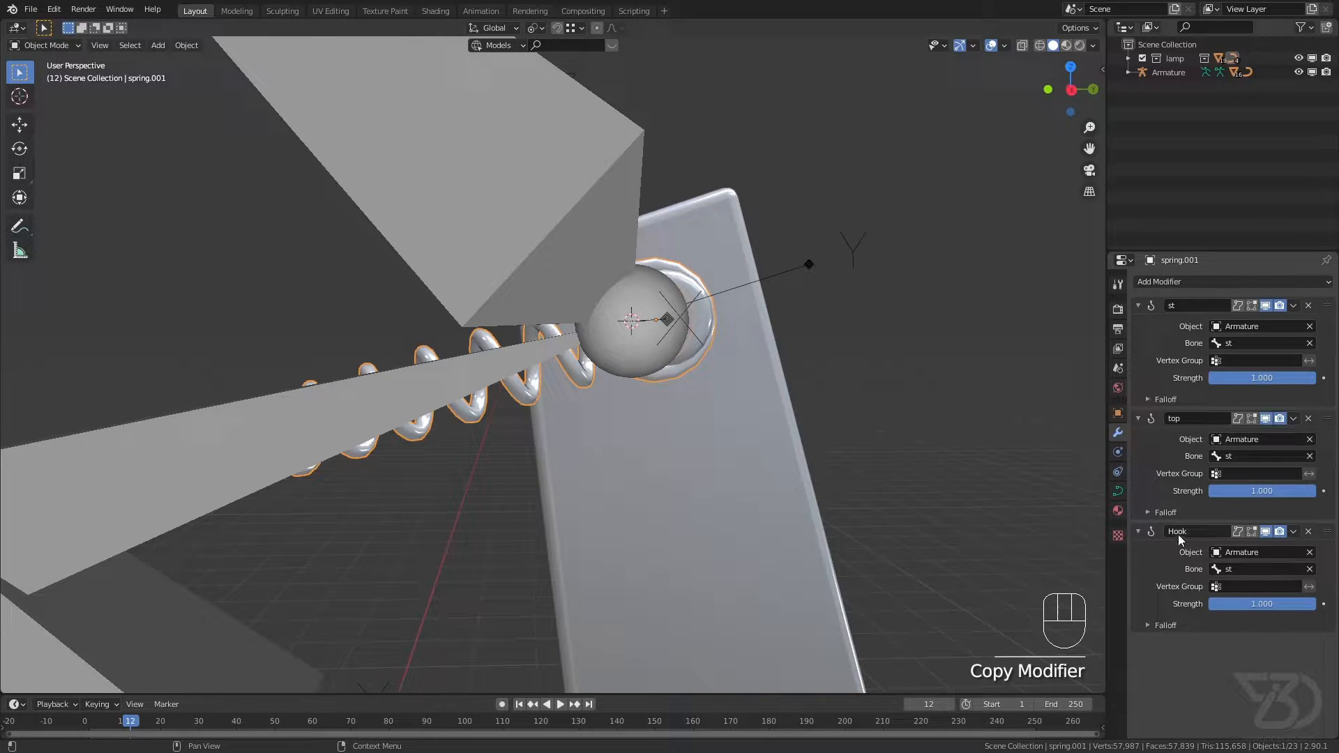
left_click(1197, 532)
key("ctrl+s")
left_click_drag(1326, 421, 1311, 312)
key("ctrl+s")
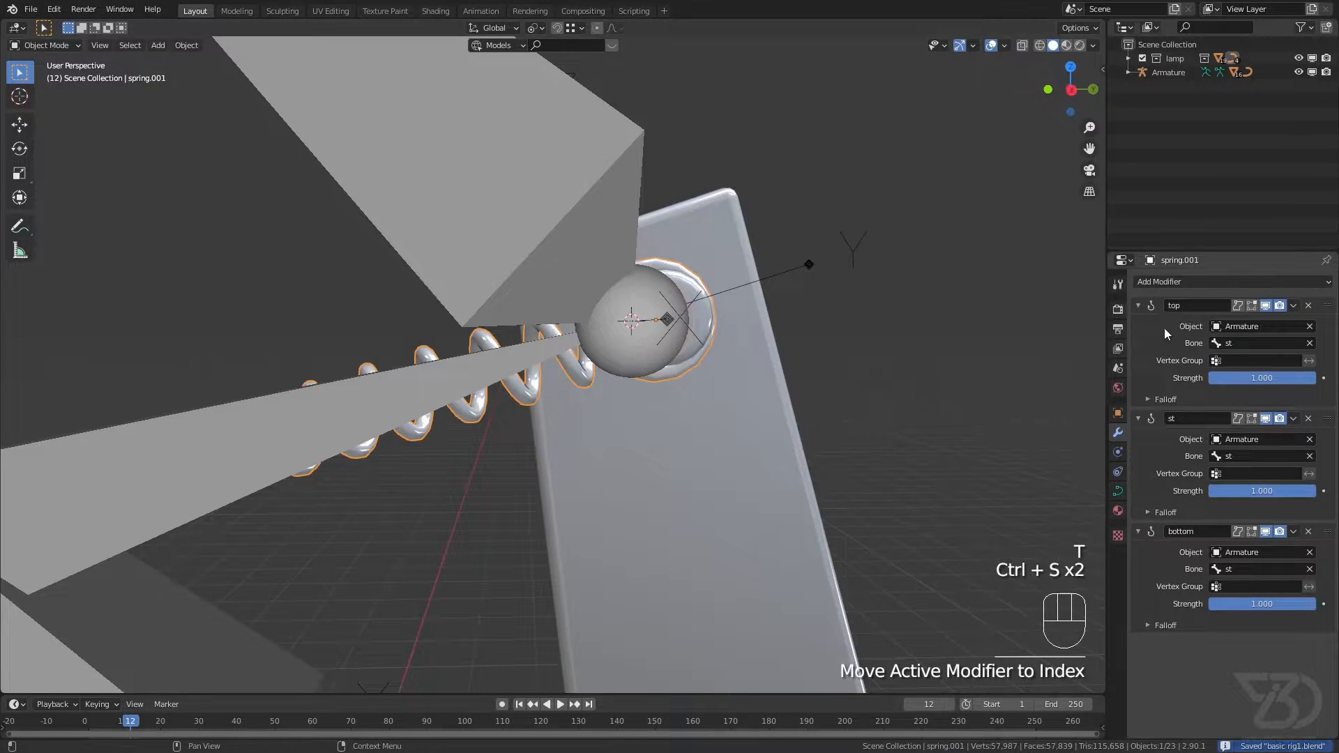
Step: Enter Edit Mode on the upper spring curve and select the control point at the end of its upper ring
middle_click_drag(676, 345, 572, 303)
key("Tab")
left_click(602, 367)
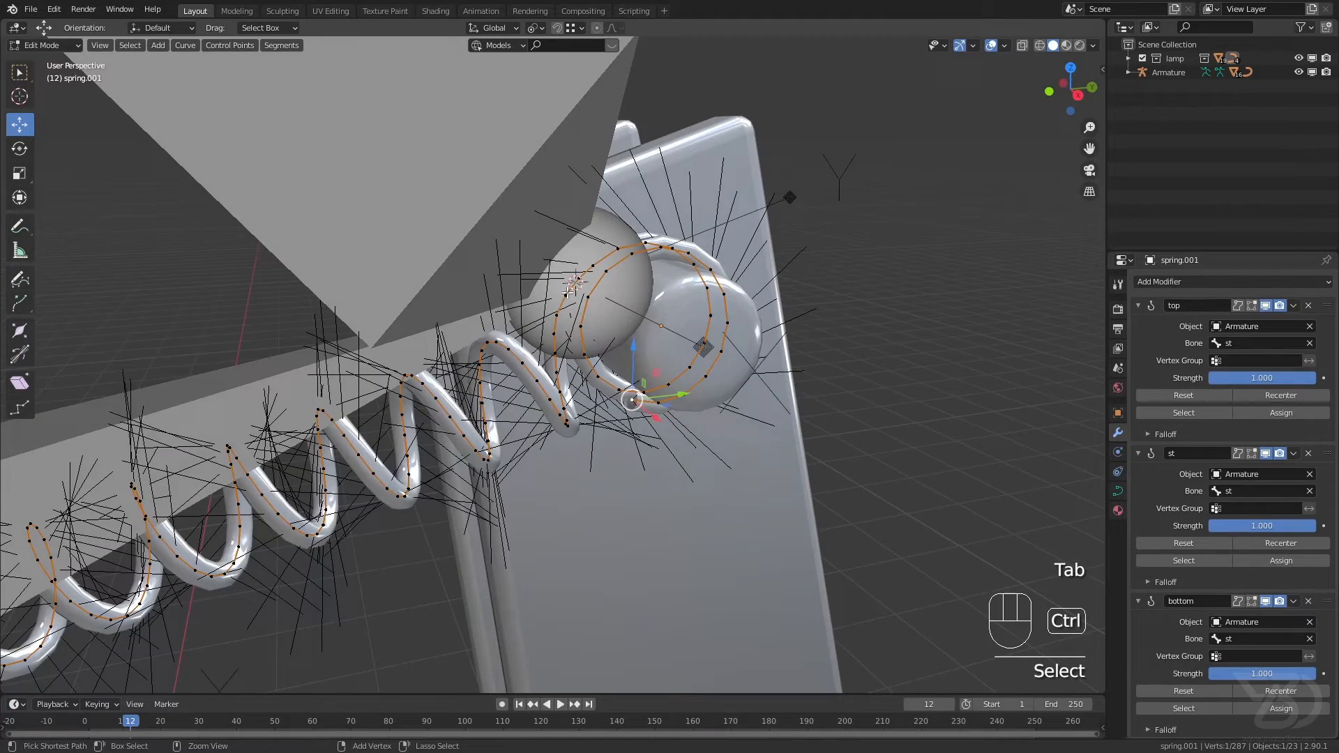
Step: Examine the spring's control points along its coils and both end rings to see where each hook section begins, saving the file
middle_click_drag(564, 306, 638, 364, "shift")
scroll(540, 196, "down", 5)
middle_click_drag(540, 196, 602, 154, "shift")
middle_click_drag(129, 446, 354, 409, "shift")
scroll(350, 383, "up", 2)
middle_click_drag(419, 360, 364, 426, "shift")
middle_click_drag(809, 283, 776, 336, "shift")
key("ctrl+s")
middle_click_drag(303, 576, 387, 494, "shift")
middle_click_drag(649, 339, 593, 359)
middle_click_drag(736, 327, 668, 329, "ctrl")
left_click(668, 296, "ctrl")
middle_click_drag(667, 329, 639, 339, "shift")
middle_click_drag(638, 339, 681, 445)
key("ctrl+s")
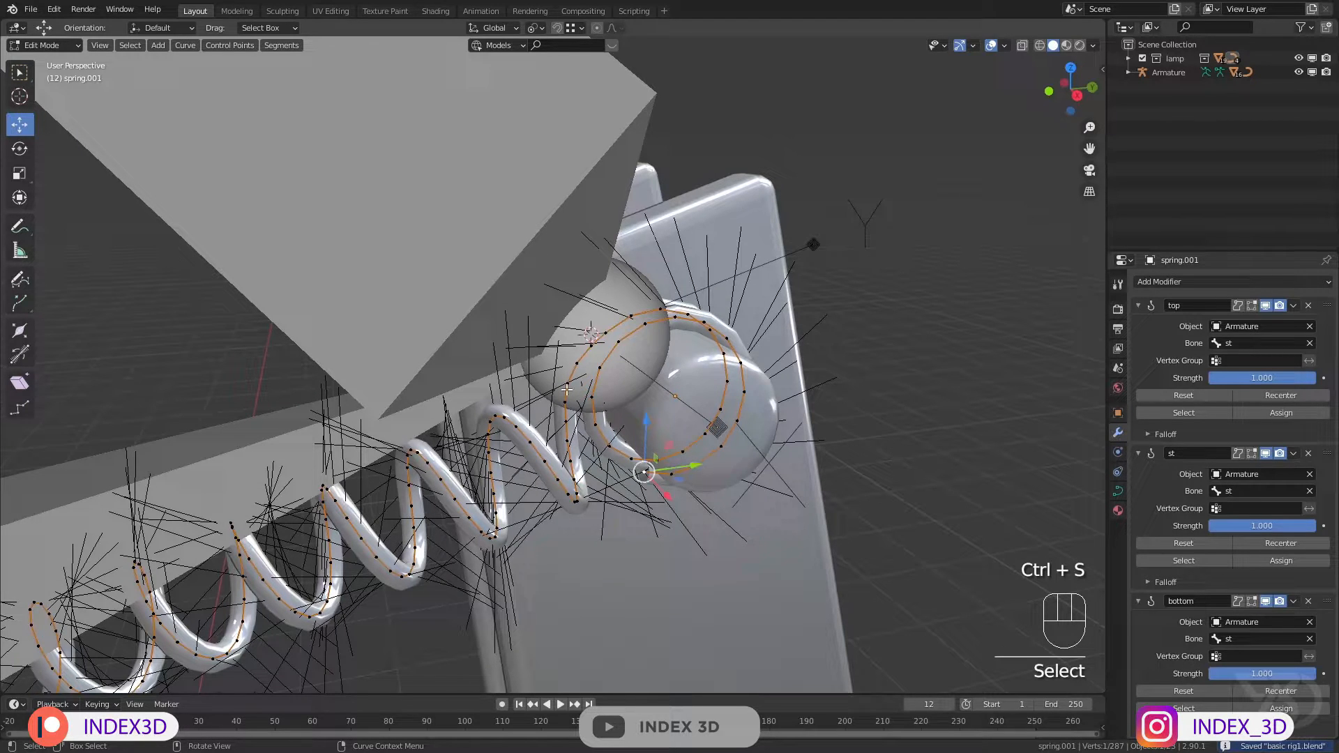
Step: Assign all control points of the spring's upper ring to the top hook and set that hook's bone to ST Target
middle_click_drag(587, 385, 621, 385)
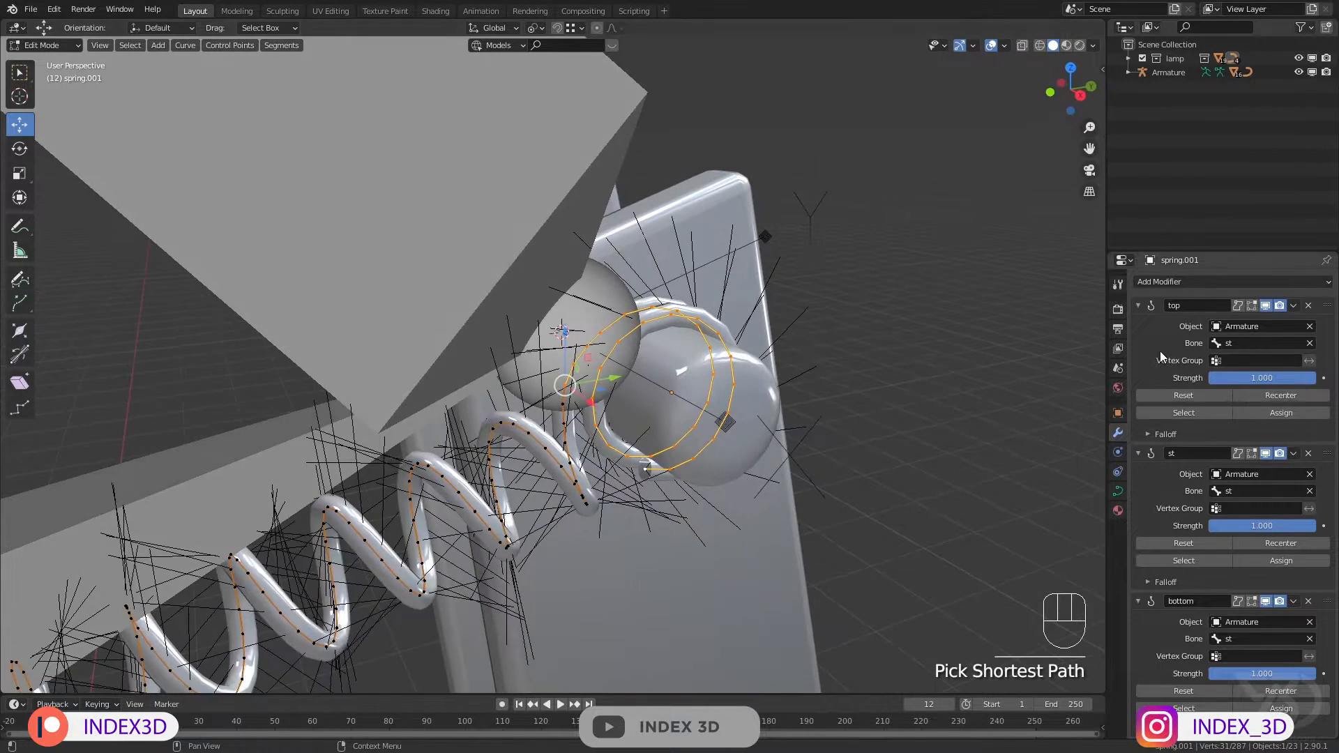
left_click(1285, 415)
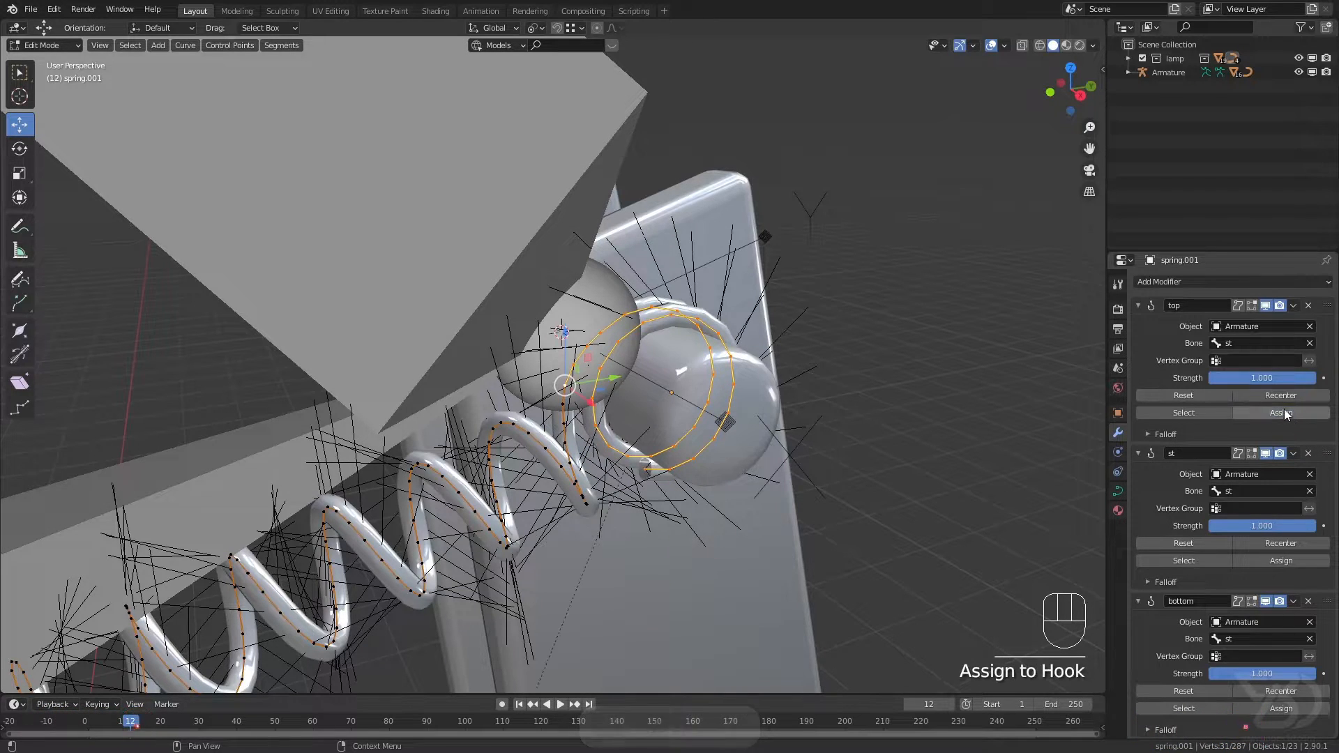
left_click(1310, 343)
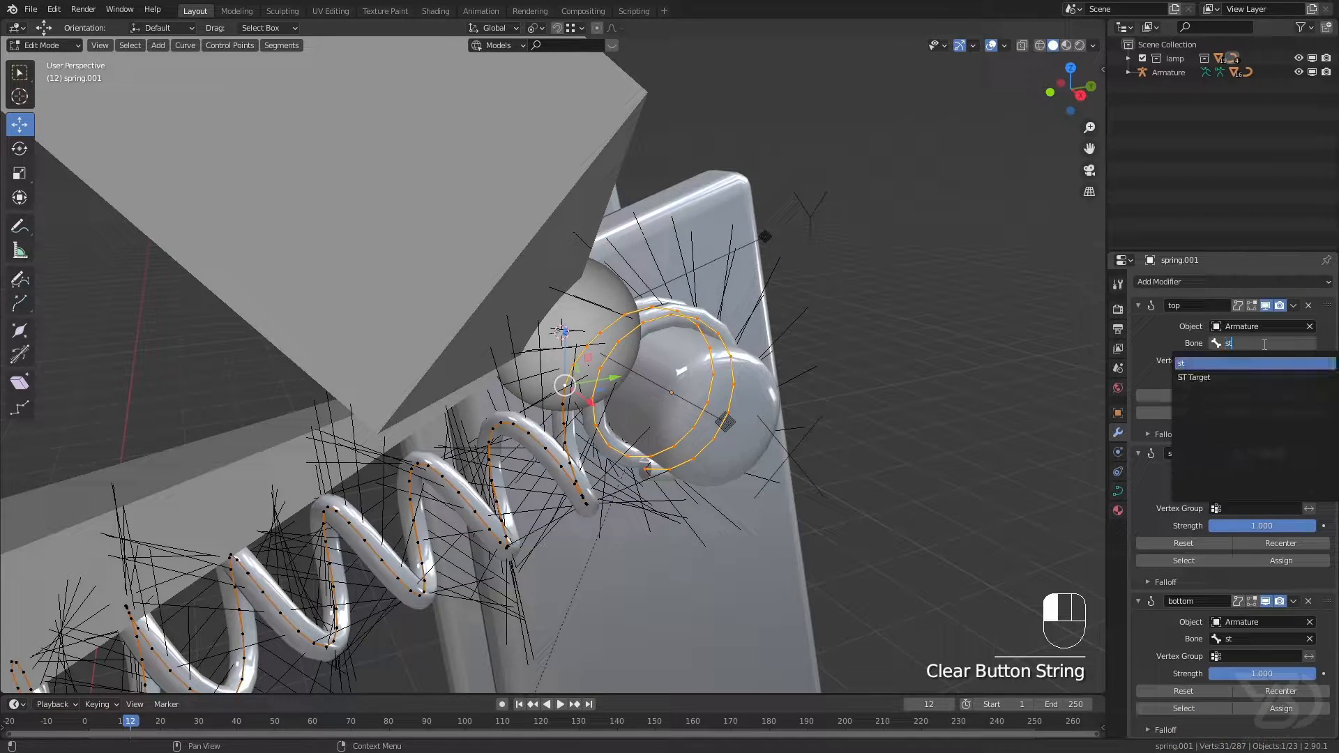
left_click(1245, 377)
Step: Select the coil's control points between the two end rings and assign them to the st hook
scroll(537, 202, "down", 3)
mouse_move(537, 202)
middle_mouse_down("shift")
mouse_move(568, 184)
mouse_move(562, 204)
middle_mouse_up("shift")
scroll(583, 327, "up", 5)
scroll(530, 341, "down", 4)
middle_click_drag(516, 349, 788, 188, "shift")
middle_click_drag(230, 441, 423, 374, "shift")
scroll(424, 373, "up", 3)
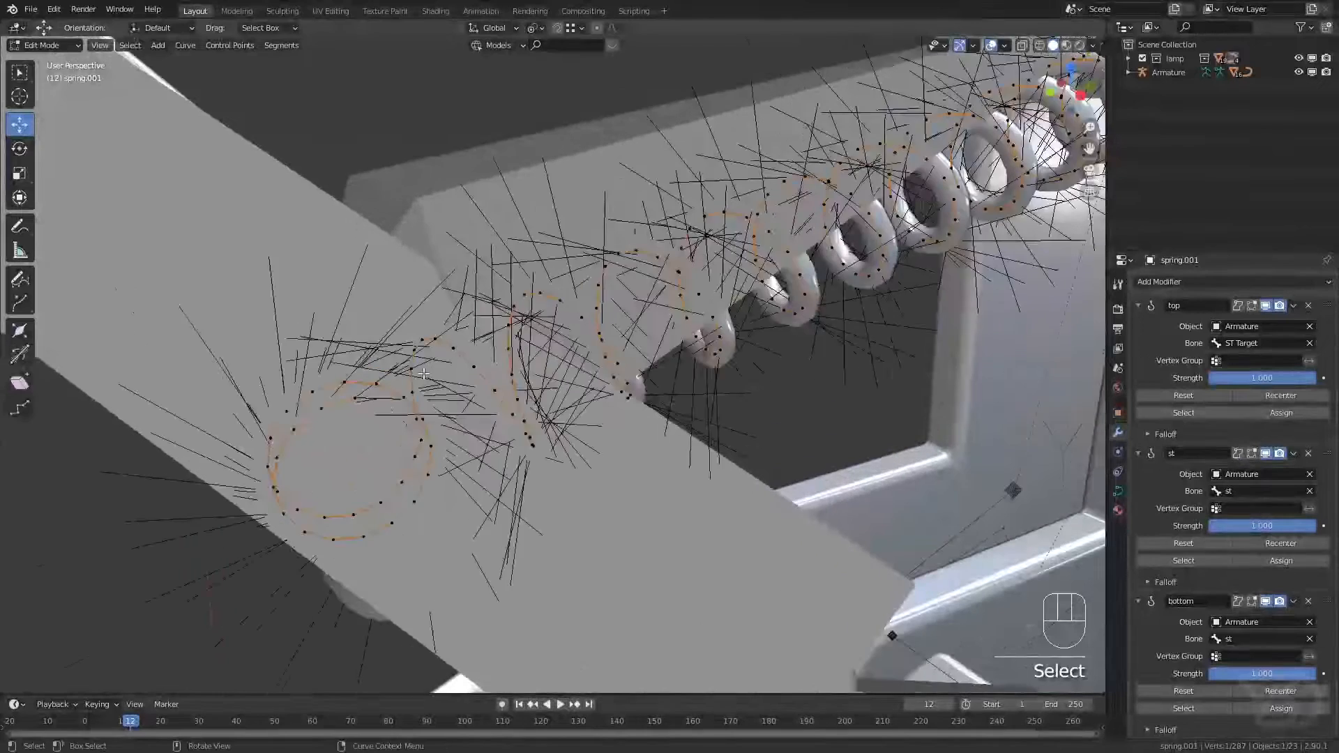
scroll(423, 374, "up", 1)
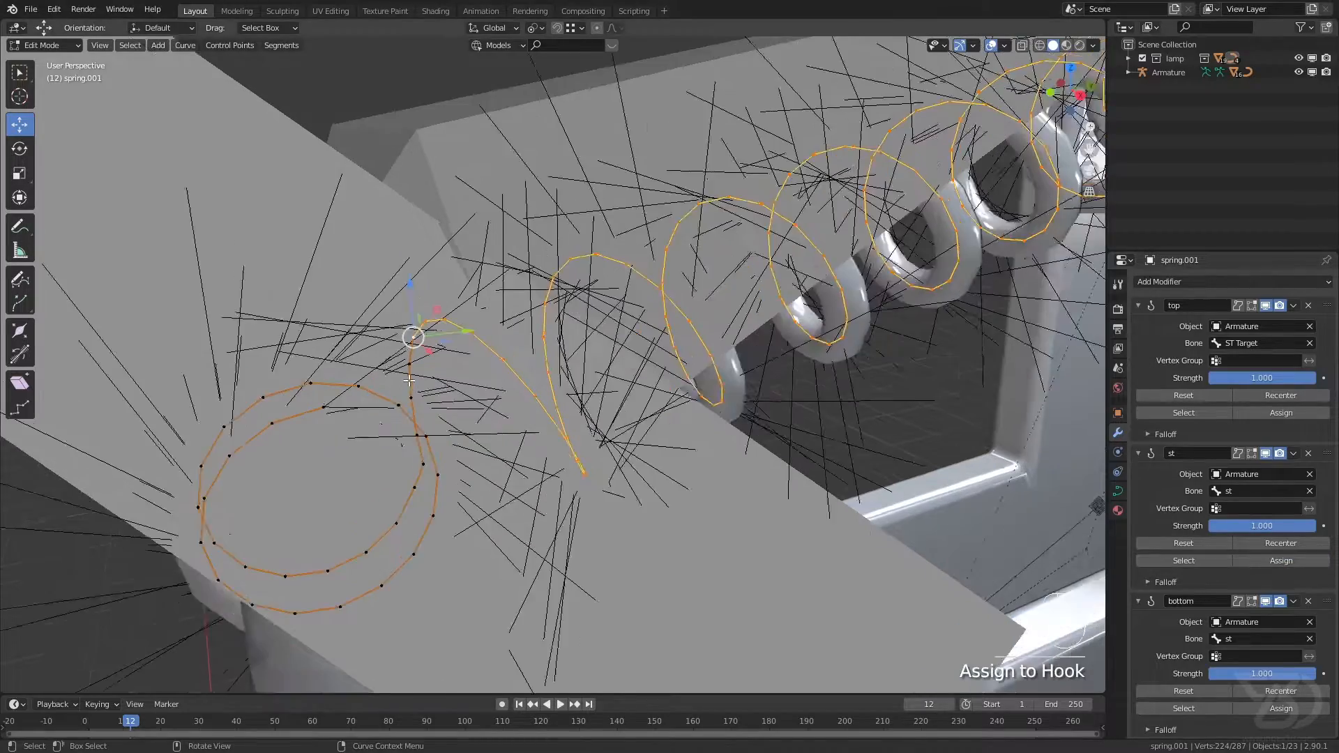
Step: Select all control points of the spring's lower ring, assign them to the bottom hook with its bone set to IK target bottom, and save
left_click(442, 426)
middle_click_drag(442, 425, 451, 411)
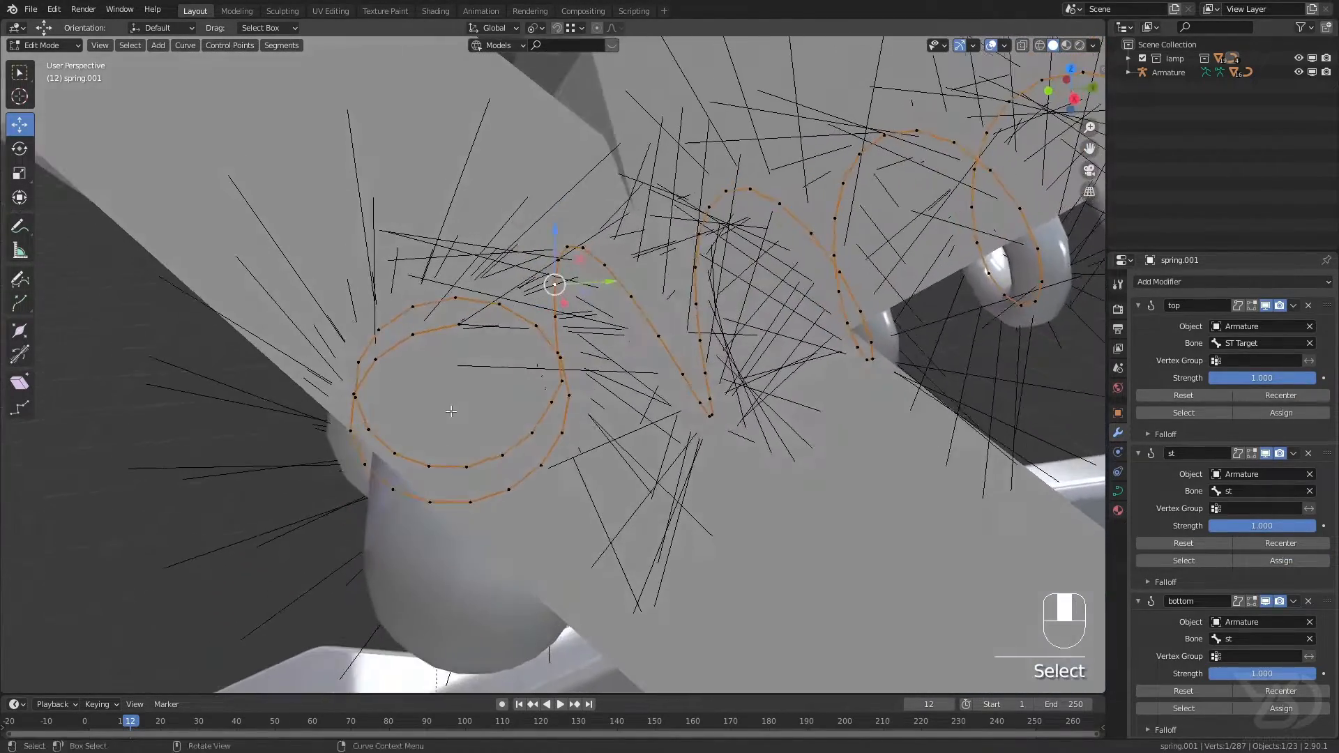
middle_click_drag(528, 348, 622, 383)
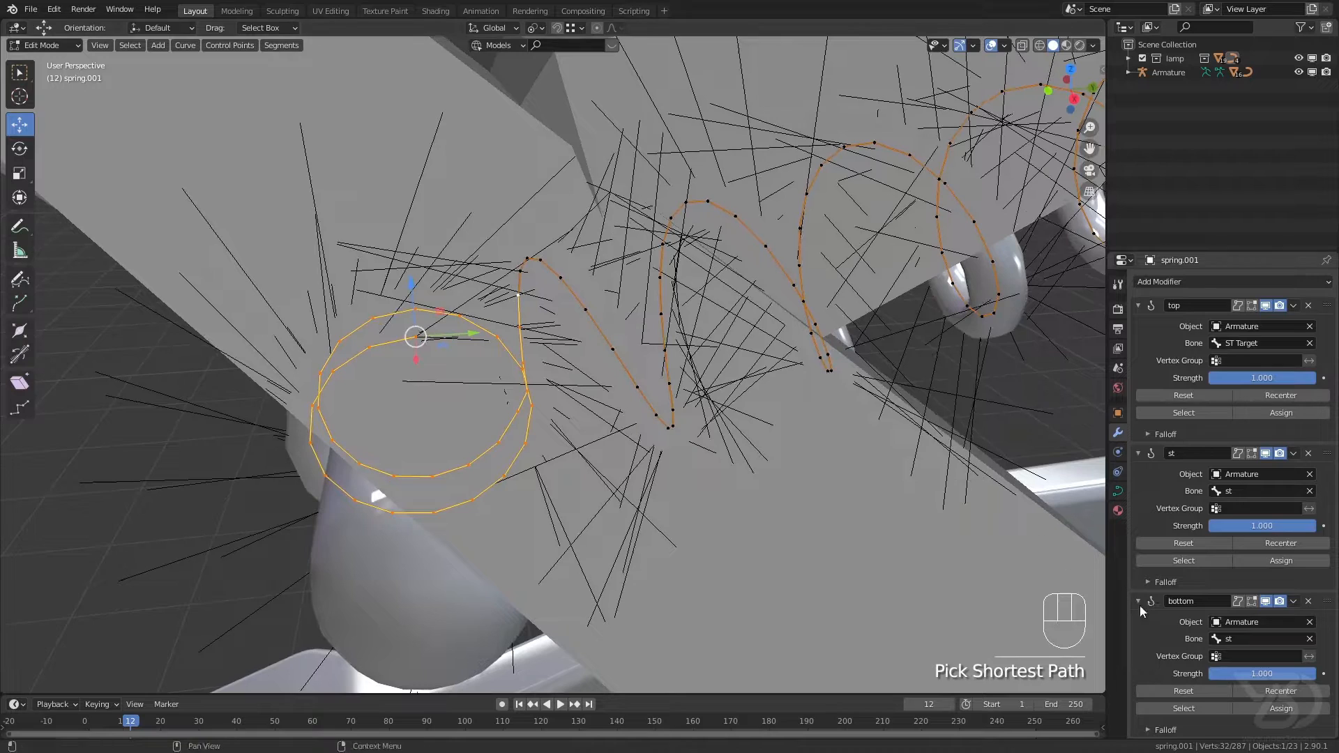
left_click(1260, 640)
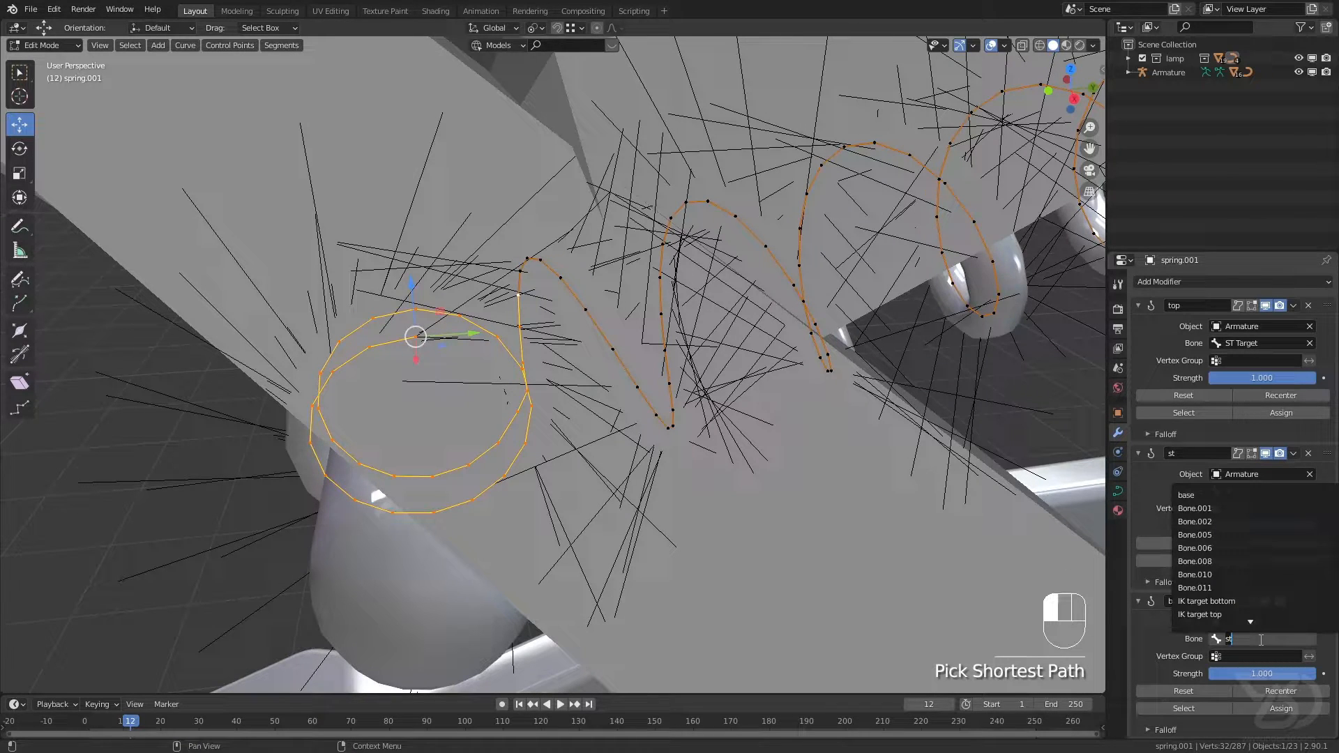
left_click(1191, 605)
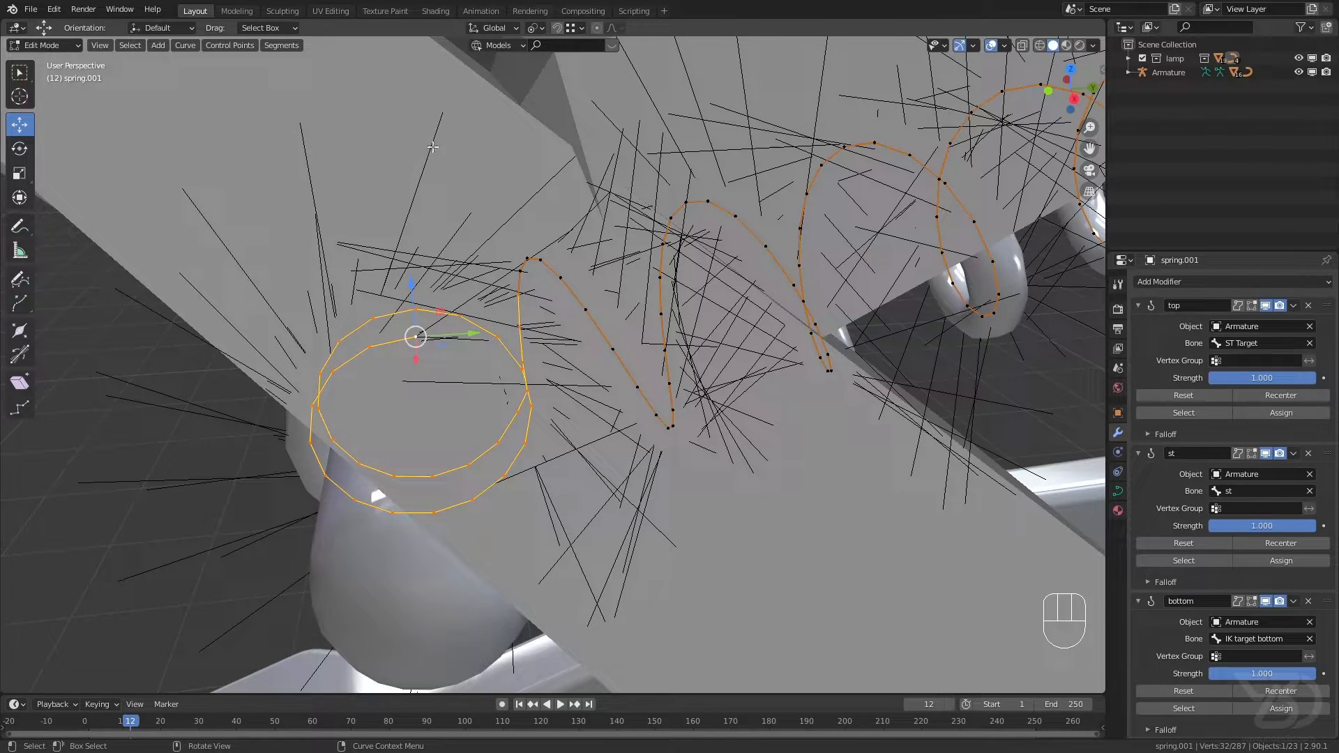
left_click(1287, 713)
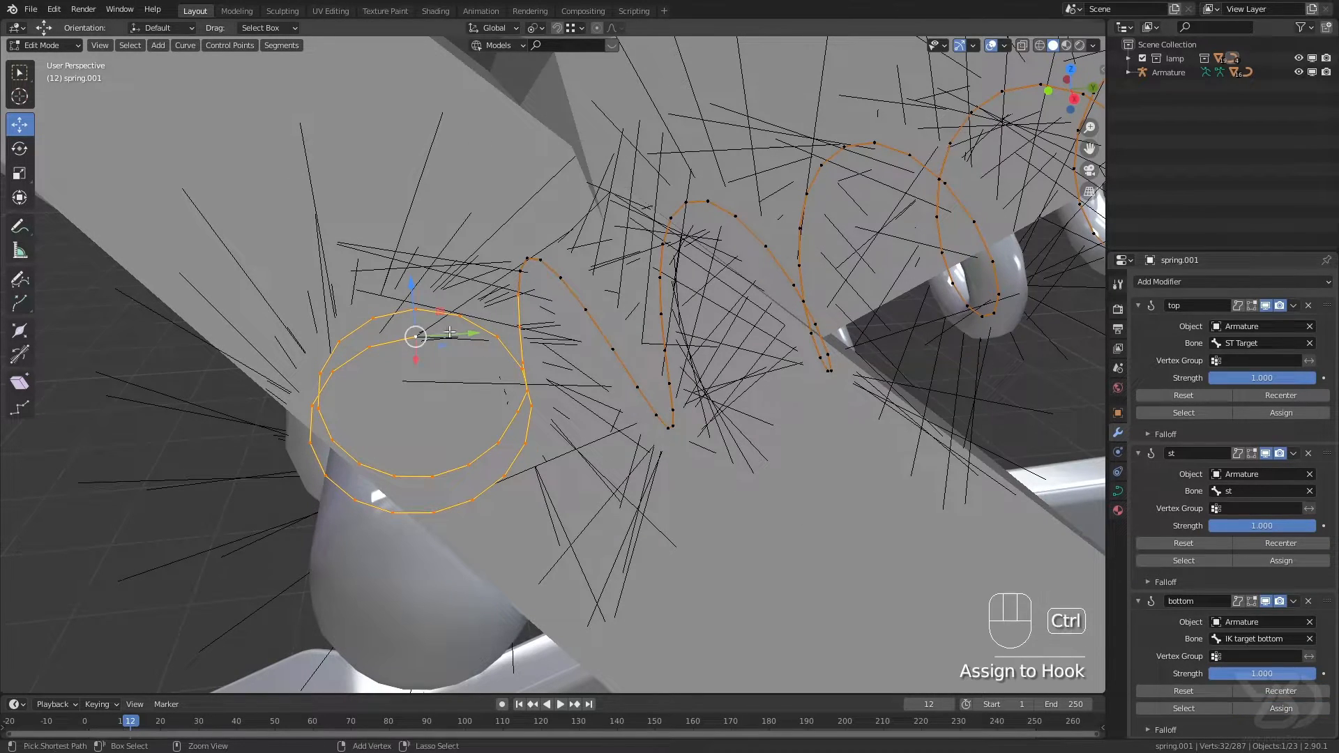
key("ctrl+s")
Step: Return the spring curve to Object Mode, select the armature and switch it to Pose Mode
scroll(420, 286, "down", 10)
middle_click_drag(420, 286, 334, 322, "shift")
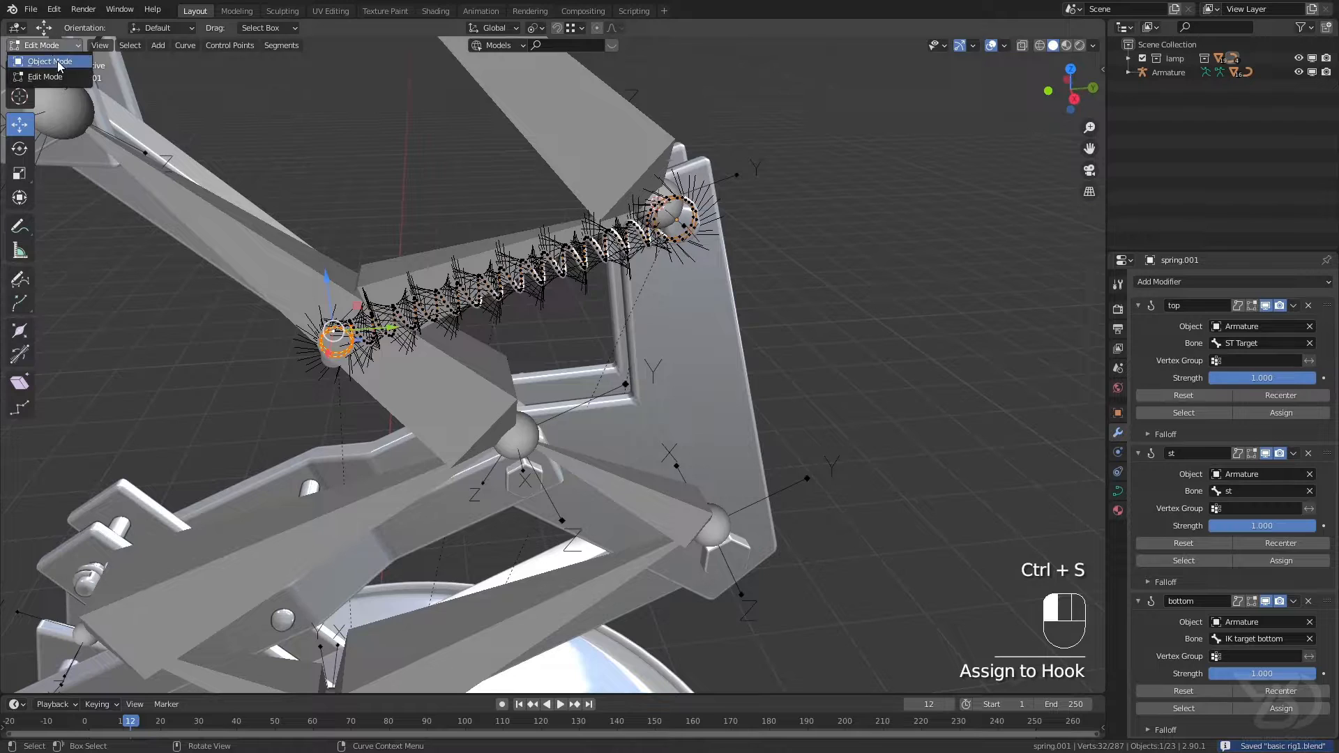
left_click(49, 62)
scroll(471, 252, "up", 3)
scroll(466, 265, "down", 6)
middle_click_drag(449, 254, 404, 259, "shift")
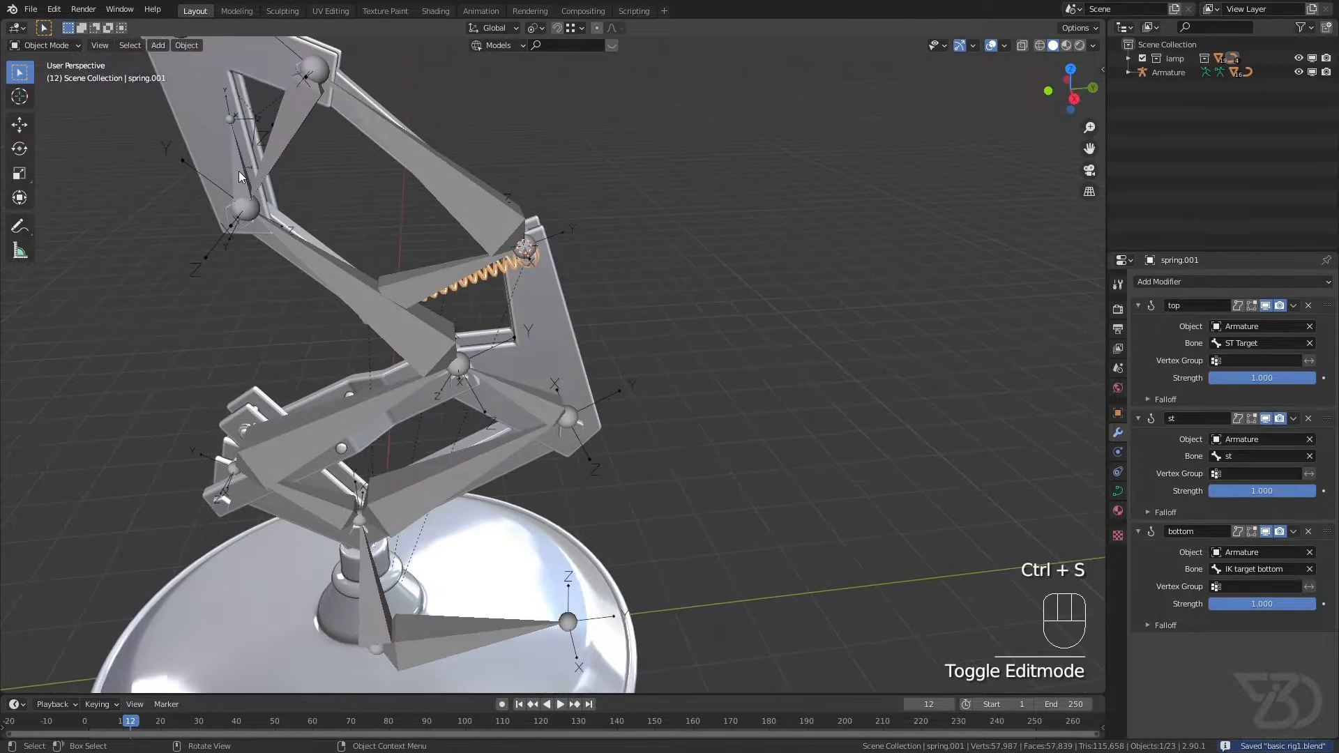
left_click(239, 171)
left_click(55, 92)
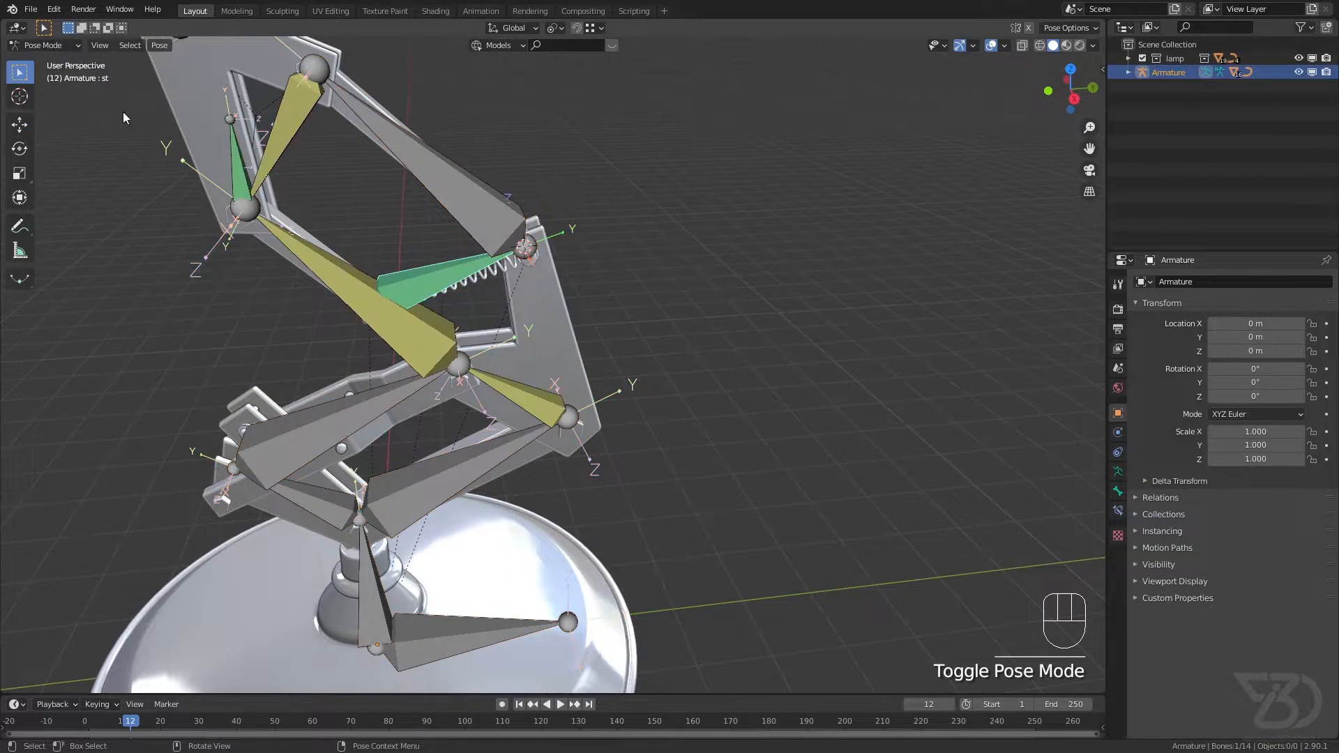
Step: Move the main IK bone about 0.56 m in X and 3.35 m in Y, and check the spring's upper ring
left_click(235, 160)
scroll(245, 167, "down", 2)
key("g")
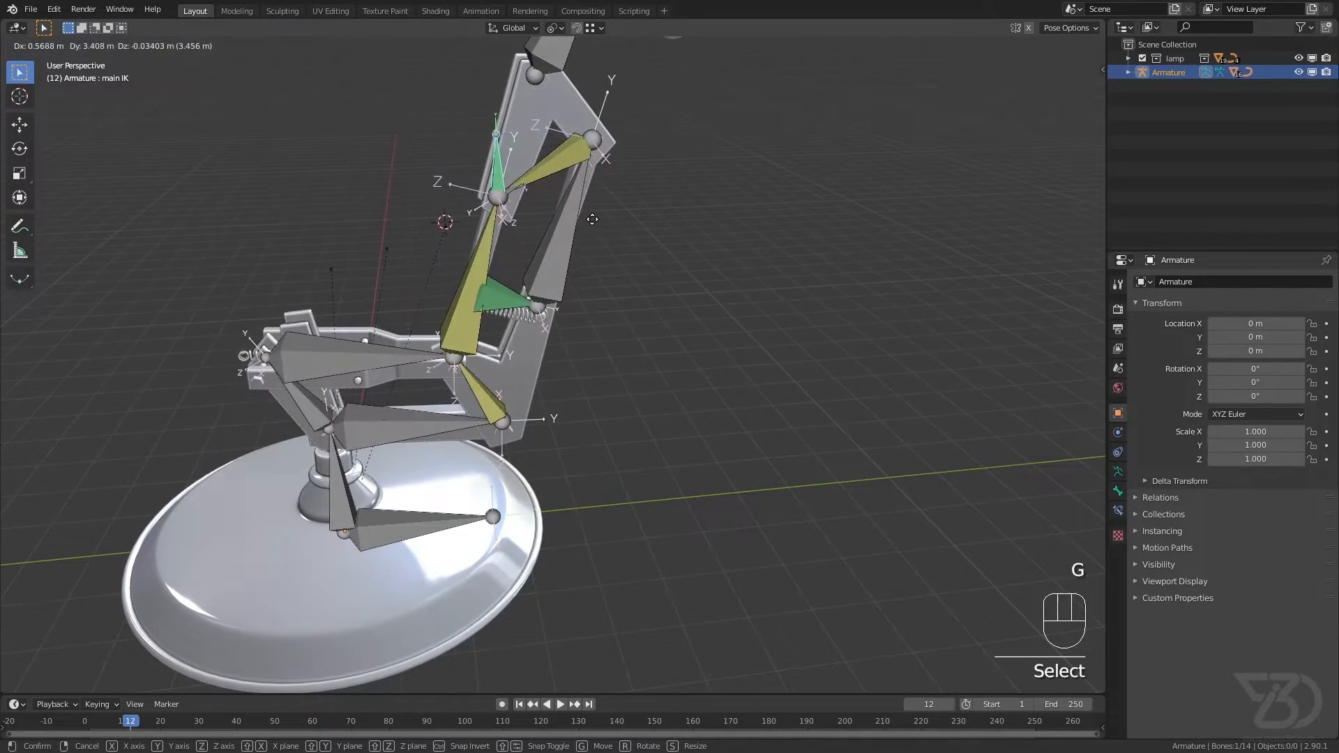
left_click(589, 224)
scroll(589, 224, "up", 5)
scroll(521, 292, "up", 6)
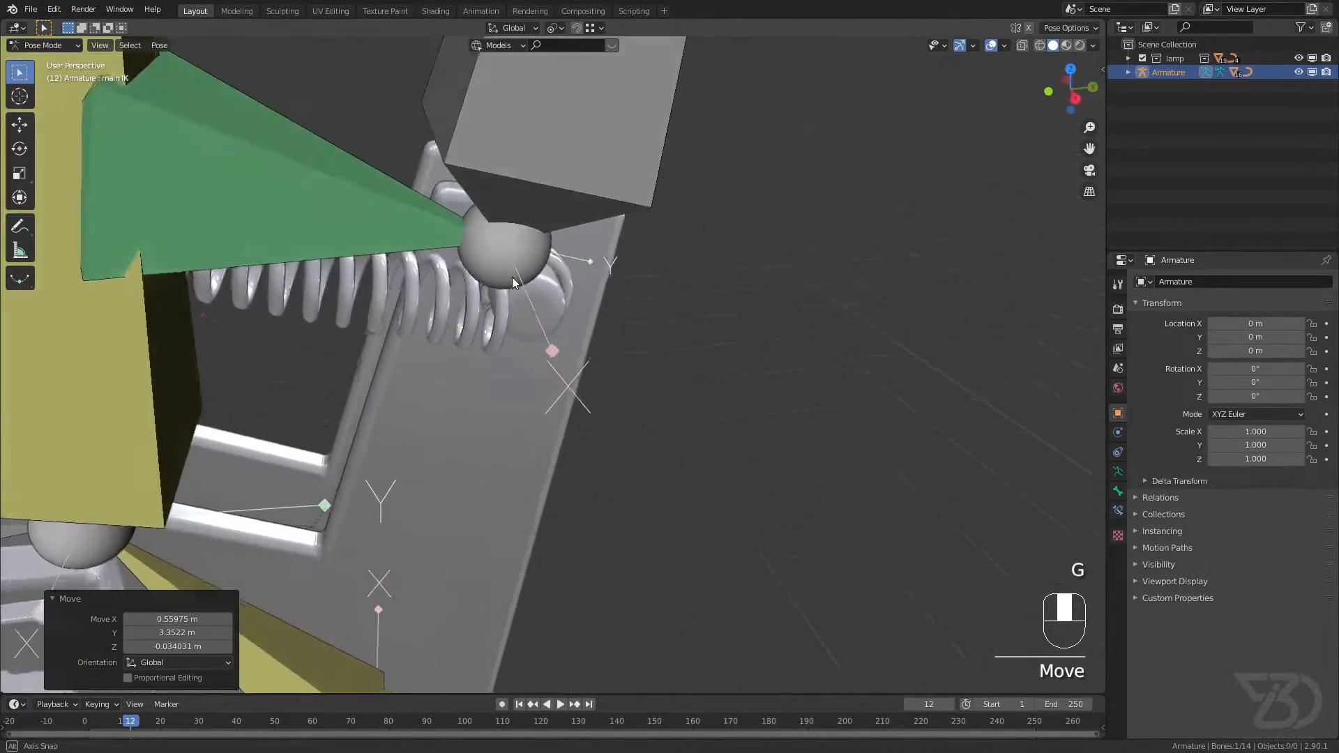
middle_click_drag(513, 258, 440, 321)
scroll(534, 215, "down", 3)
scroll(449, 214, "down", 3)
Step: Move the main IK bone about -4 m in Y and -0.84 m in Z, and check how the spring stretches
key("g")
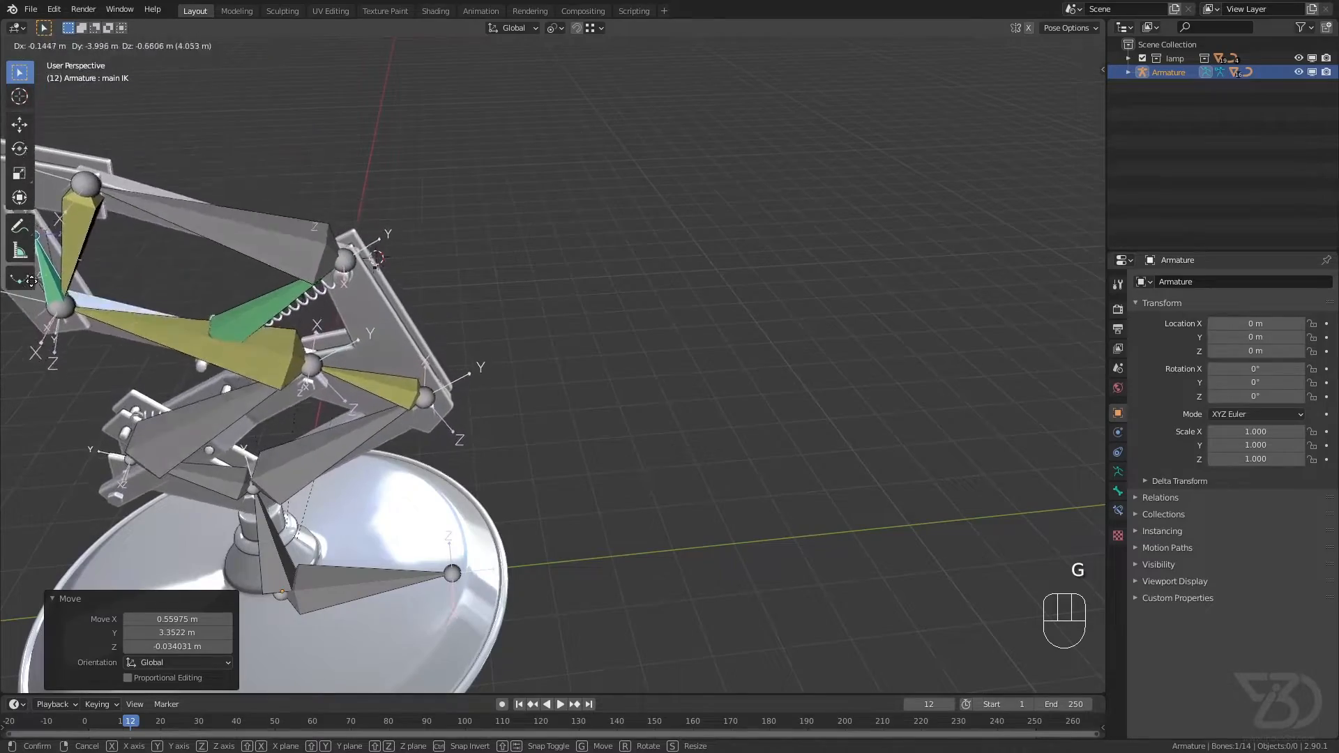
left_click(29, 287)
scroll(332, 255, "up", 5)
middle_click_drag(332, 254, 411, 238)
scroll(387, 254, "down", 4)
scroll(411, 237, "up", 3)
middle_click_drag(376, 258, 313, 287)
scroll(314, 288, "down", 4)
middle_click_drag(314, 288, 384, 307, "shift")
scroll(383, 306, "up", 1)
Step: Move the main IK bone about 0.98 m in X, 1.99 m in Y and 1.61 m in Z to raise the arms
key("g")
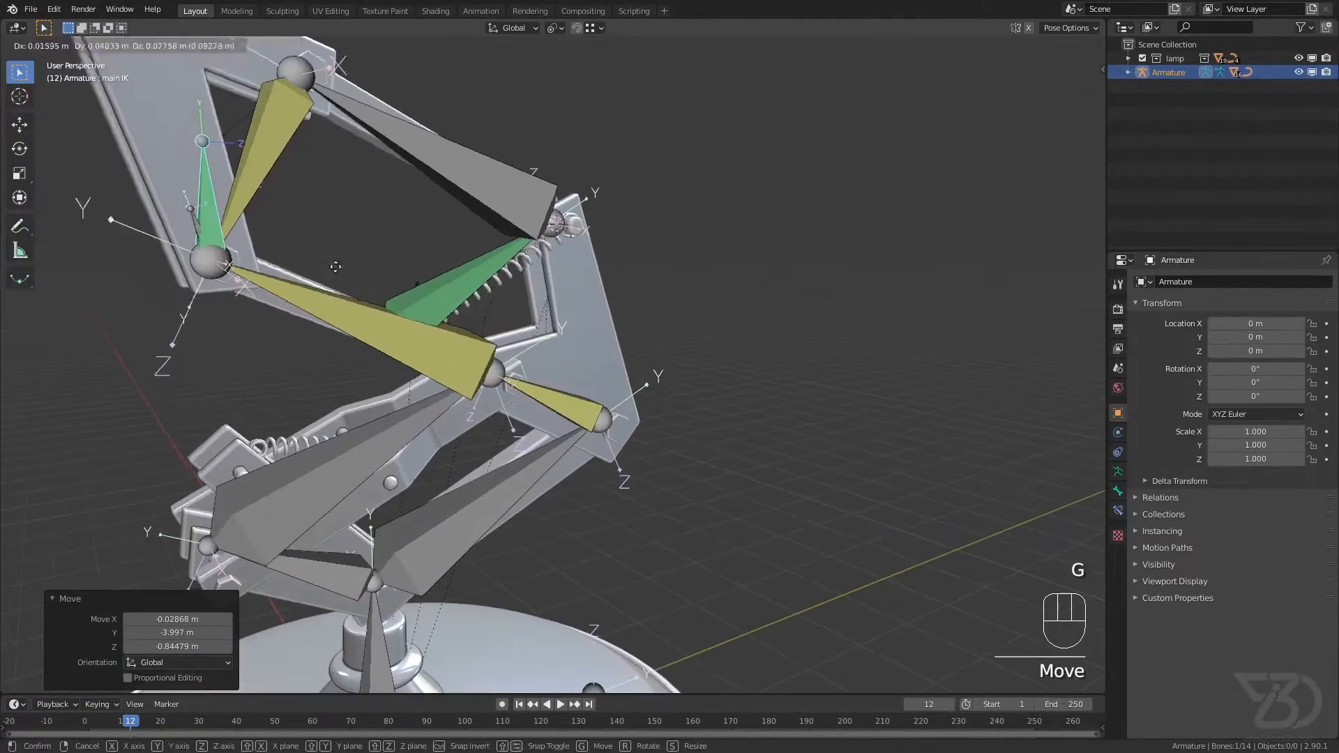
left_click(629, 63)
scroll(709, 233, "up", 3)
middle_click_drag(708, 233, 574, 262)
scroll(574, 262, "down", 4)
mouse_move(481, 305)
middle_mouse_down("shift")
mouse_move(529, 321)
mouse_move(488, 306)
middle_mouse_up("shift")
scroll(529, 320, "up", 1)
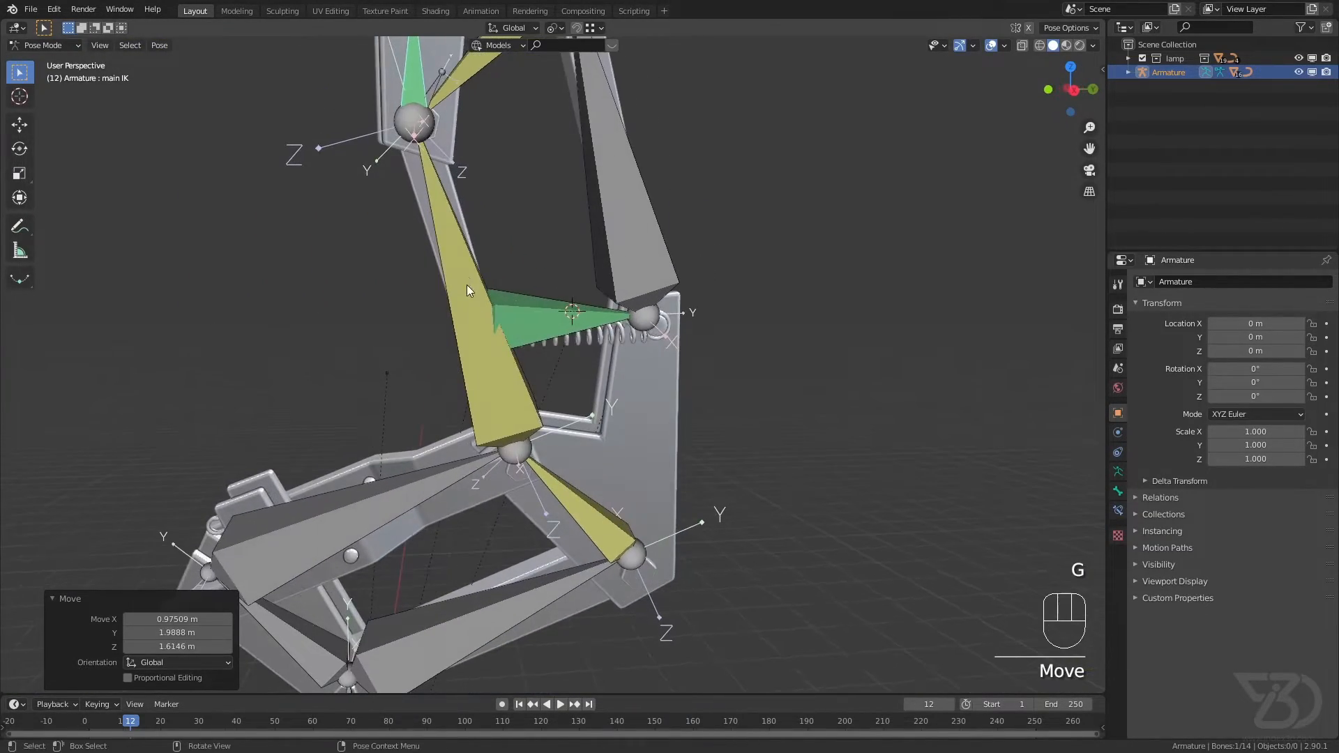
Step: Hide the arm bones beside the upper spring and the st bone to expose the spring
left_click(467, 290)
key("h")
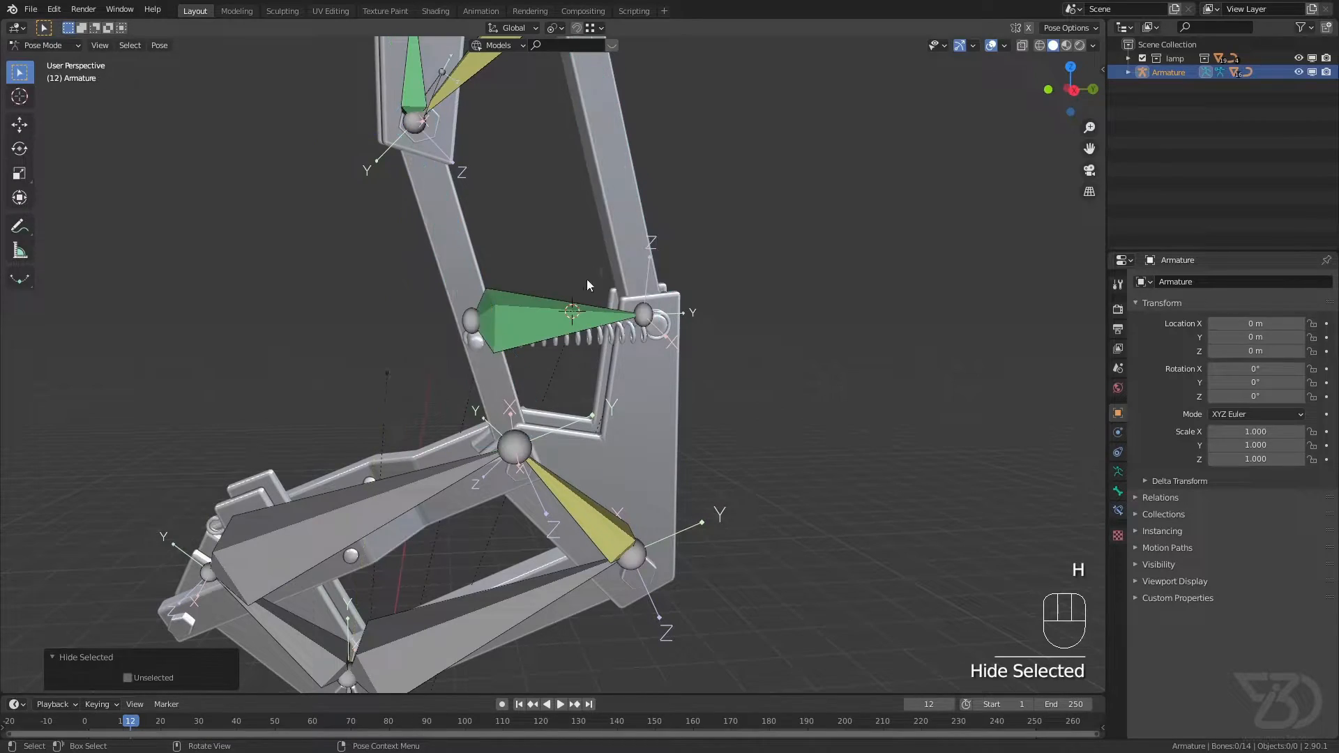
left_click(586, 309)
key("h")
scroll(530, 322, "down", 2)
middle_click_drag(520, 323, 519, 356, "shift")
scroll(518, 356, "up", 1)
Step: Move the main IK bone back and forth to test the exposed spring, then reveal the hidden bones and save
left_click(427, 174)
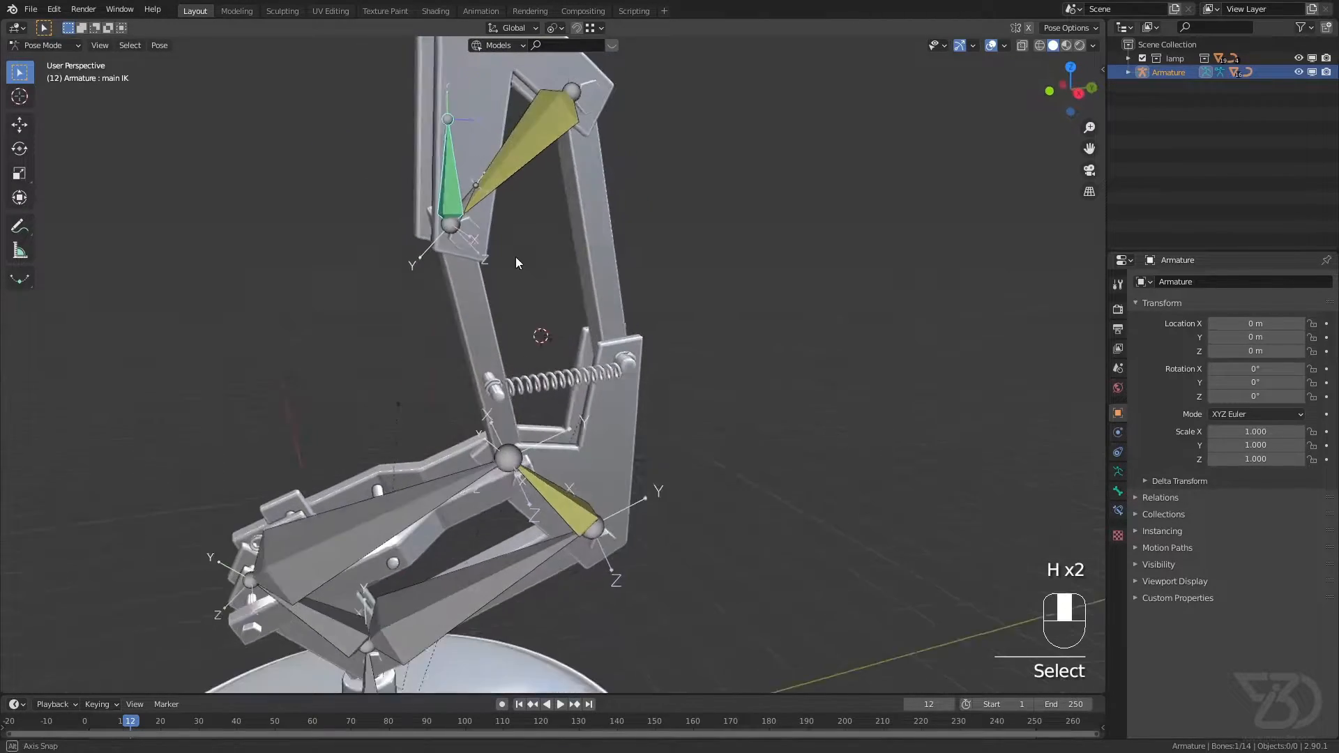
scroll(555, 319, "up", 3)
key("g")
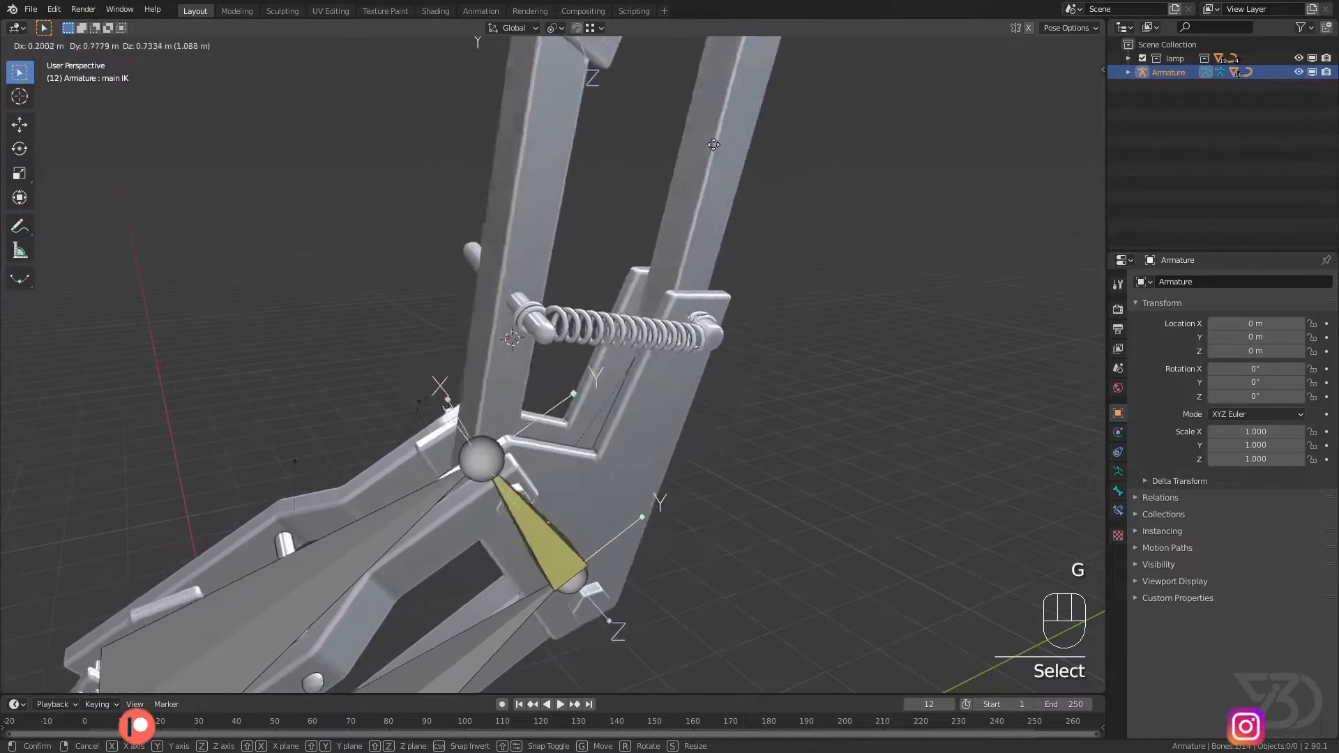
left_click(316, 338)
key("alt+h")
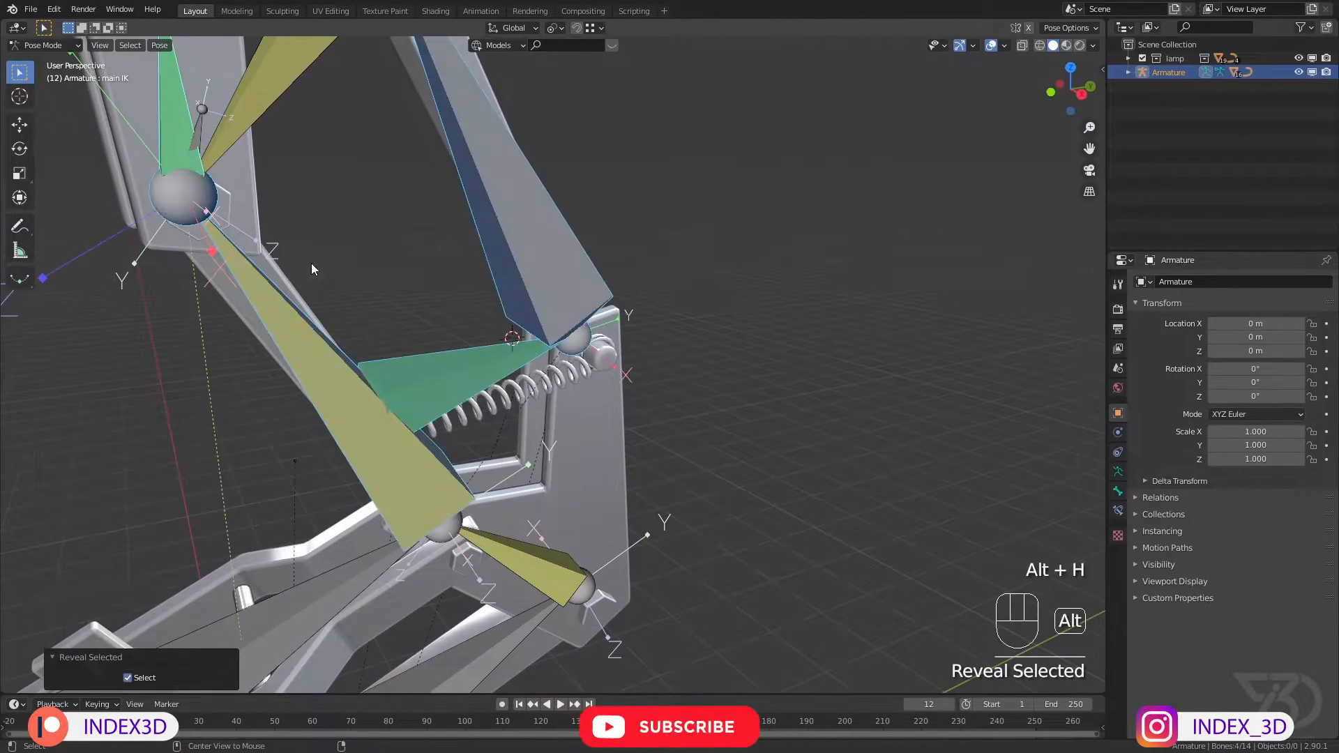
key("ctrl+s")
Step: Set Maintain Volume to None in the st bone's Stretch To constraint and save the file
left_click(442, 374)
scroll(442, 373, "up", 4)
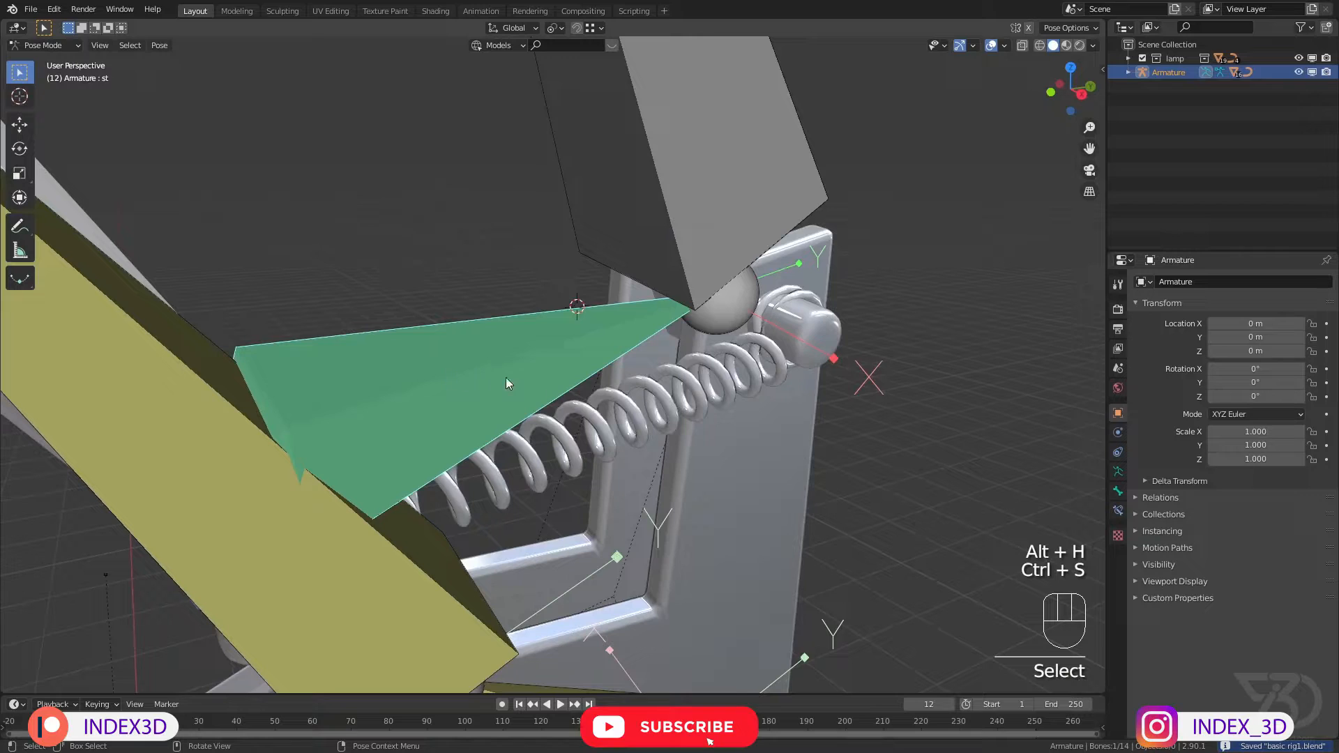
left_click(1118, 510)
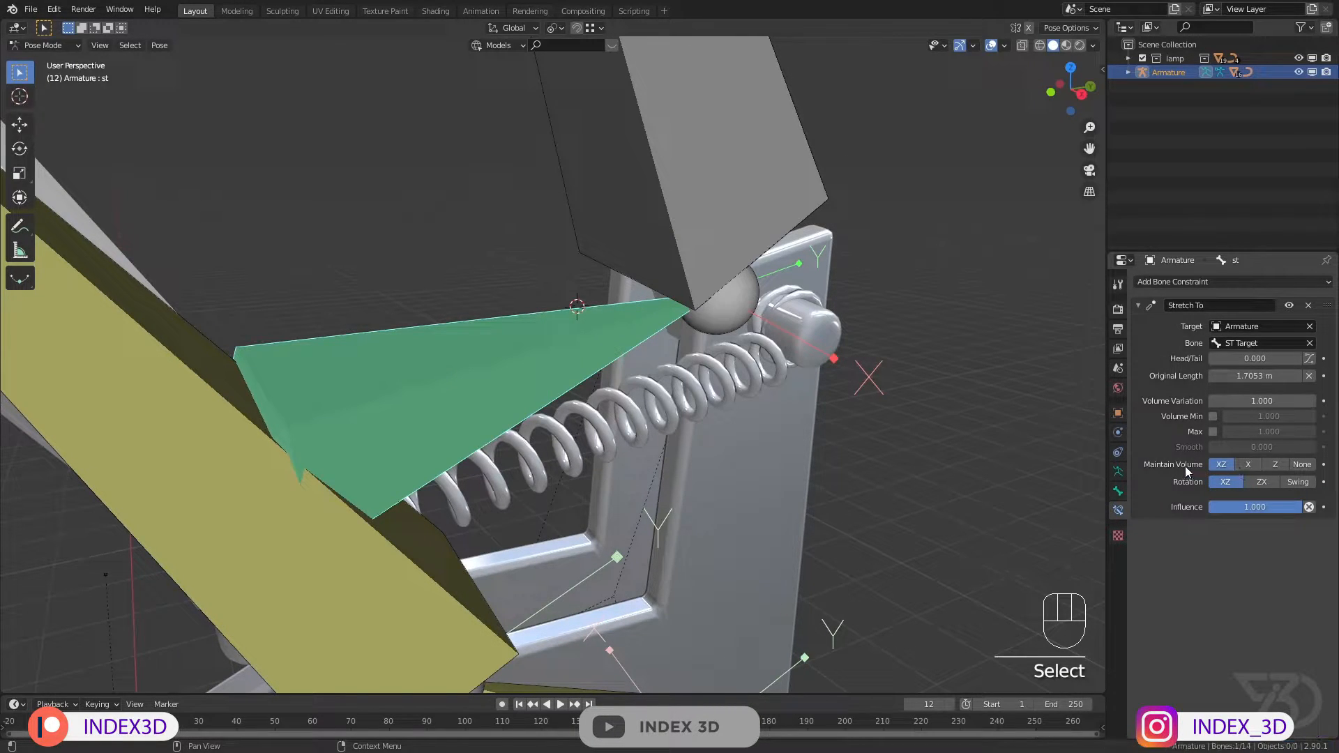
left_click(1300, 468)
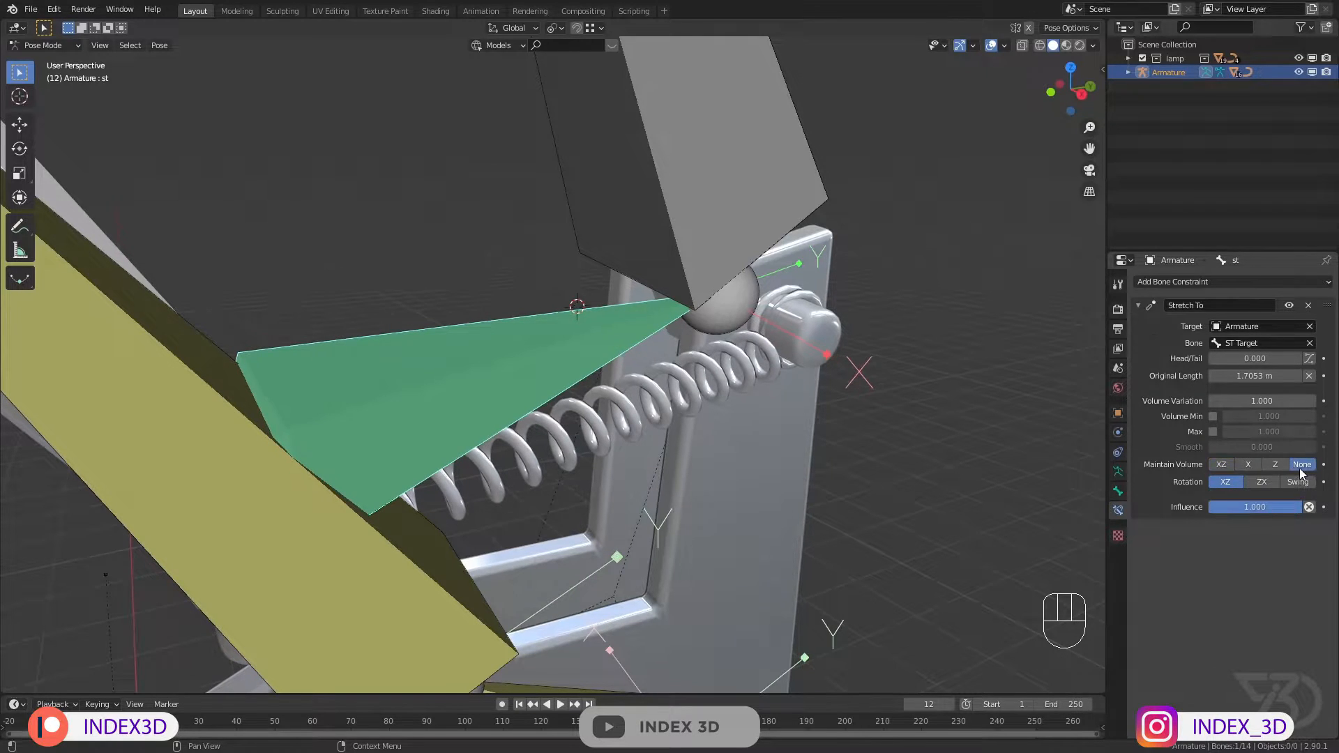
scroll(628, 380, "down", 4)
key("ctrl+s")
Step: Try moving the main IK bone to test the spring's stretching, and save the file
left_click(311, 140)
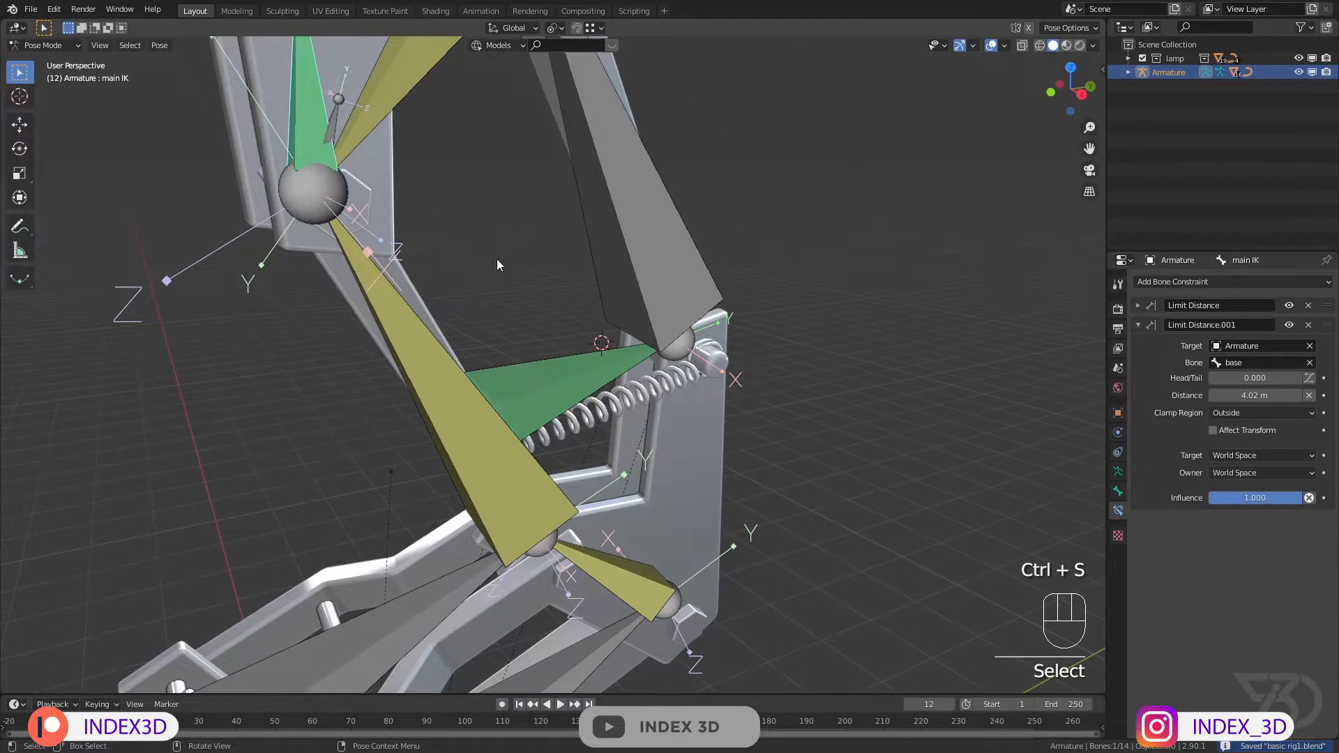
key("g")
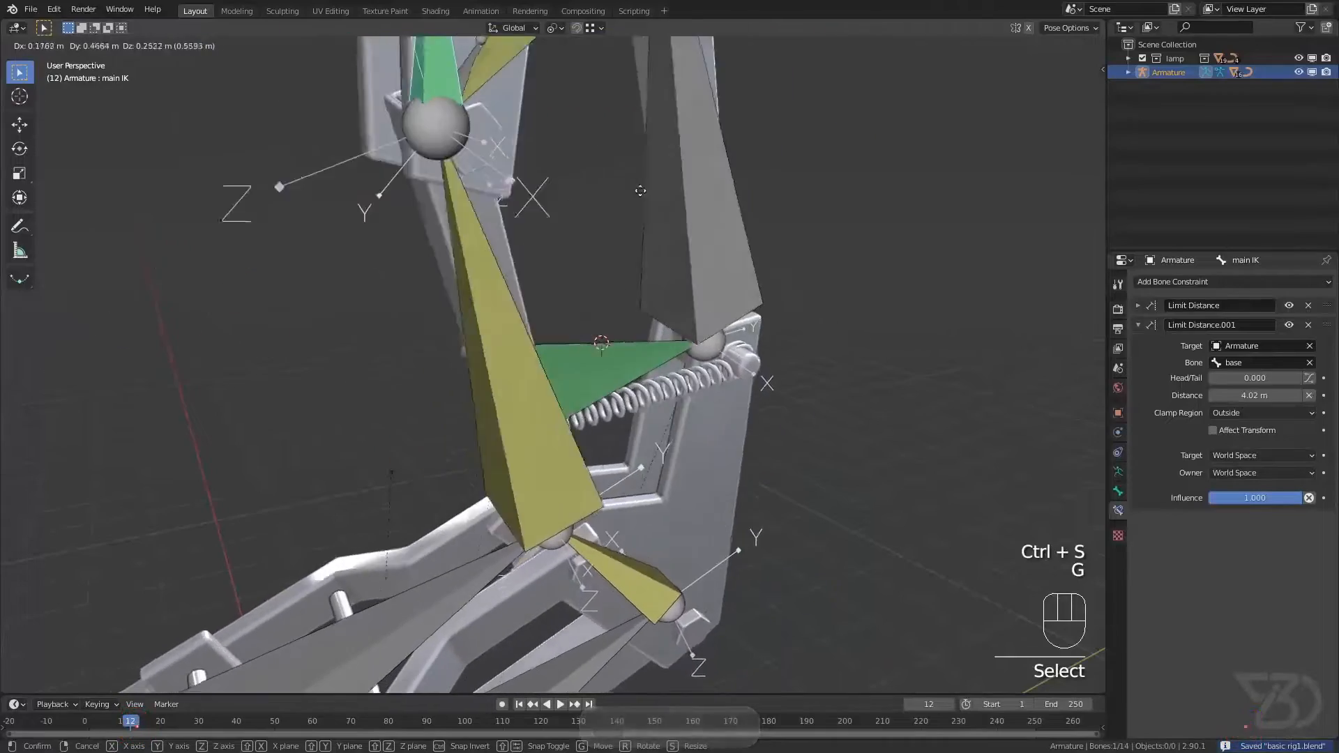
right_click(659, 244)
scroll(601, 289, "down", 8)
mouse_move(601, 289)
middle_mouse_down()
mouse_move(529, 288)
mouse_move(579, 291)
middle_mouse_up()
key("ctrl+s")
scroll(579, 291, "up", 3)
Step: Clear the location of all bones, check the lamp from the front and side, and save the file
key("a")
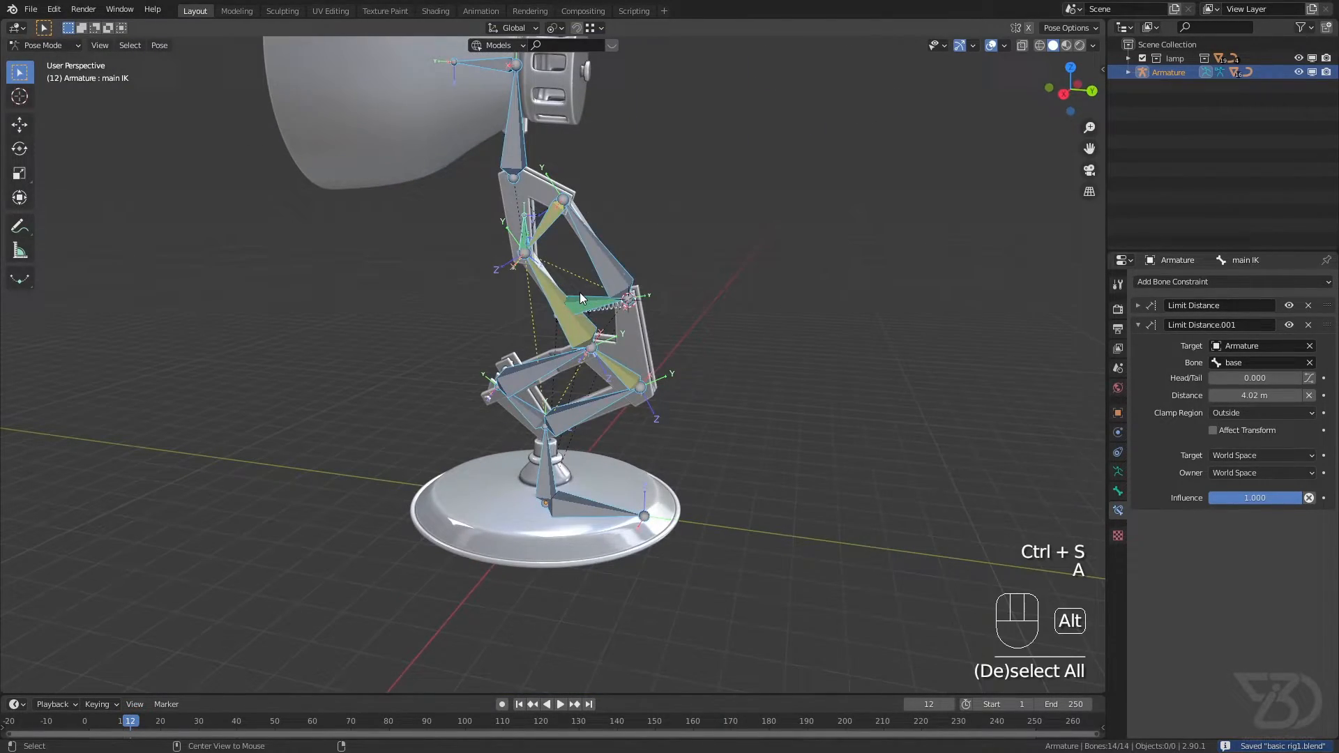
key("alt+g")
middle_click_drag(580, 291, 614, 292)
middle_click_drag(664, 333, 515, 298, "ctrl")
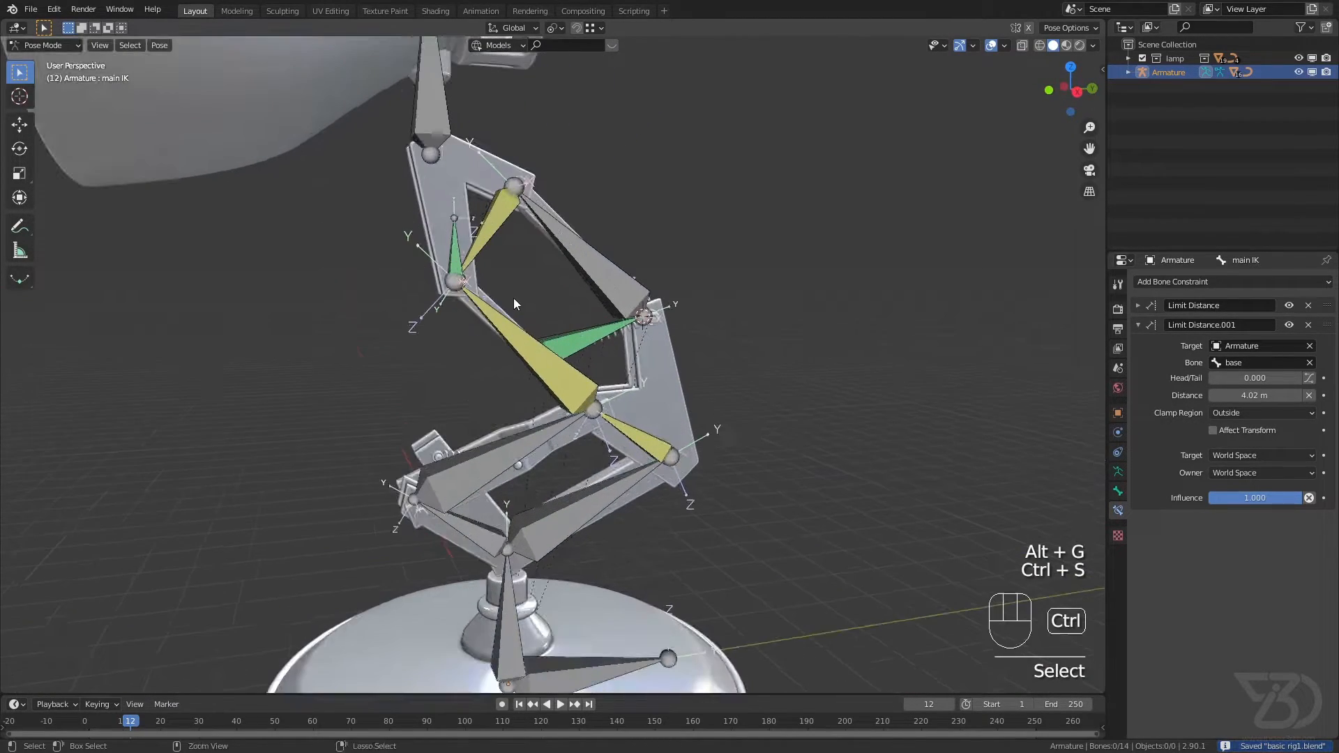
middle_click_drag(679, 399, 681, 396)
key("KP_1")
key("KP_3")
key("ctrl+s")
Step: Select the upper spring curve and duplicate it in place, leaving the copy at the original's location
scroll(685, 398, "up", 2)
scroll(664, 353, "up", 4)
middle_click_drag(679, 350, 760, 362, "shift")
scroll(687, 325, "up", 2)
left_click(761, 286)
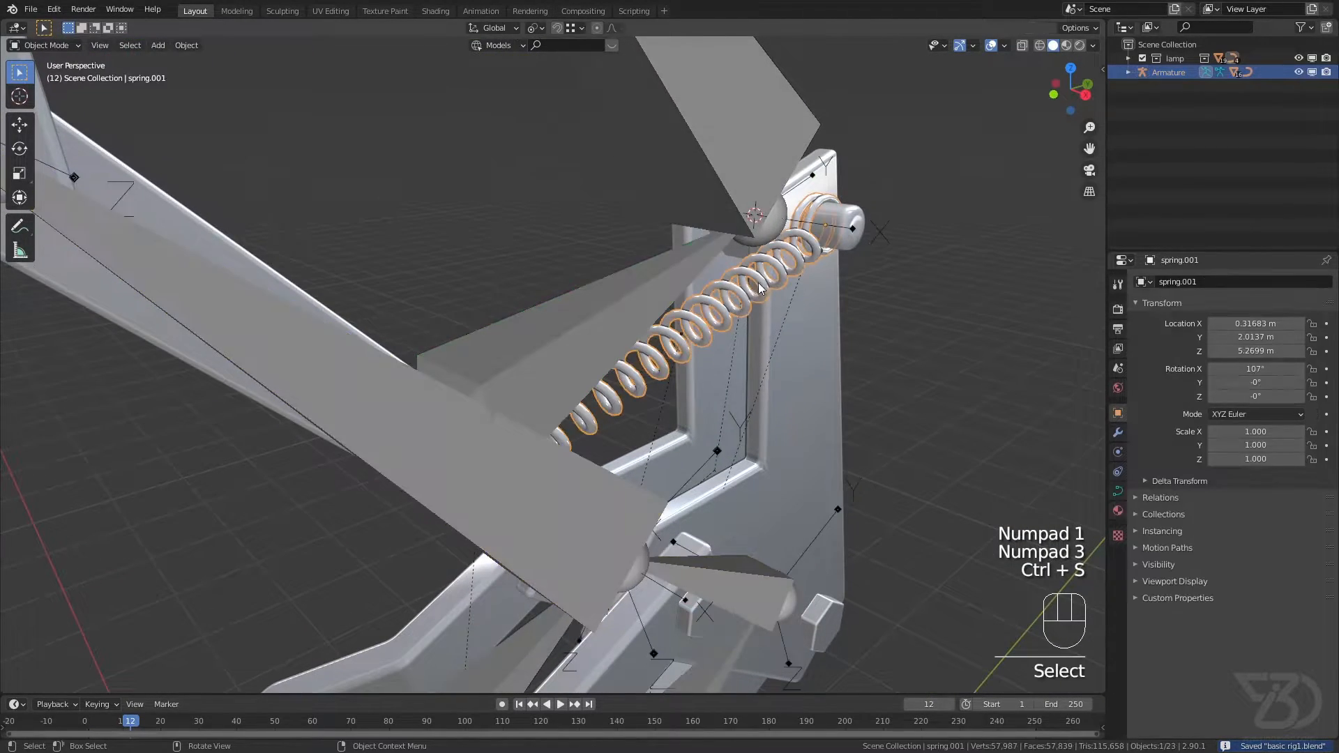
scroll(328, 152, "down", 3)
middle_click_drag(331, 153, 366, 167, "shift")
scroll(488, 226, "up", 3)
middle_click_drag(490, 228, 534, 268)
middle_click_drag(534, 268, 564, 236, "shift")
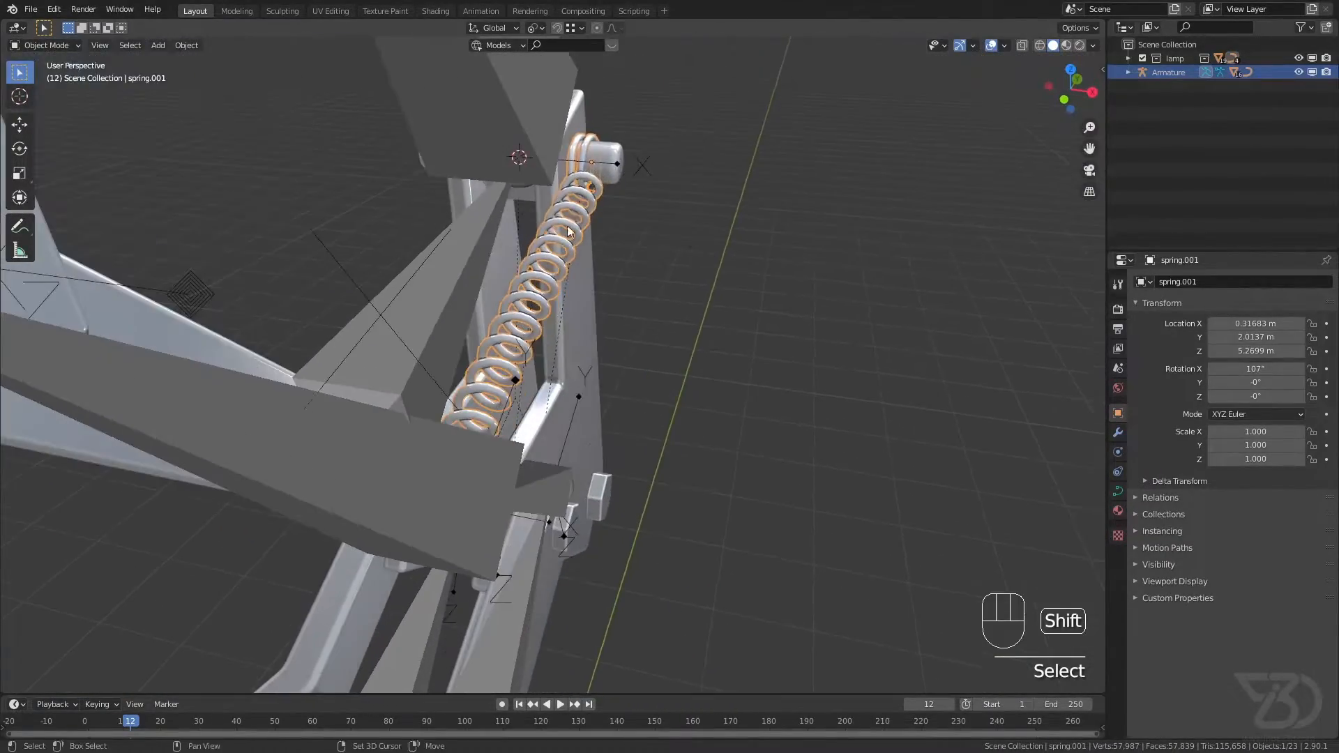
scroll(563, 236, "down", 2)
mouse_move(488, 255)
middle_mouse_down()
mouse_move(500, 273)
mouse_move(445, 262)
mouse_move(416, 294)
mouse_move(539, 260)
mouse_move(499, 277)
middle_mouse_up()
middle_click_drag(725, 218, 550, 315, "shift")
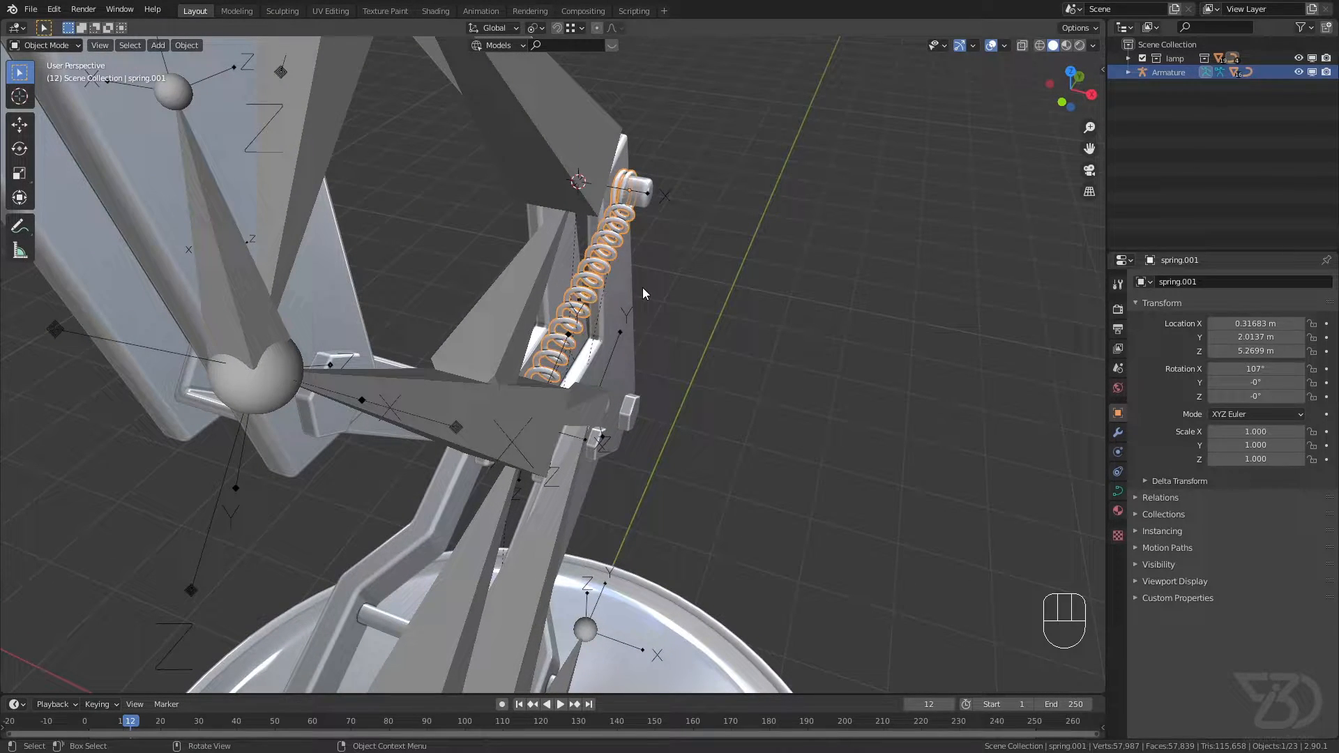
key("shift+d")
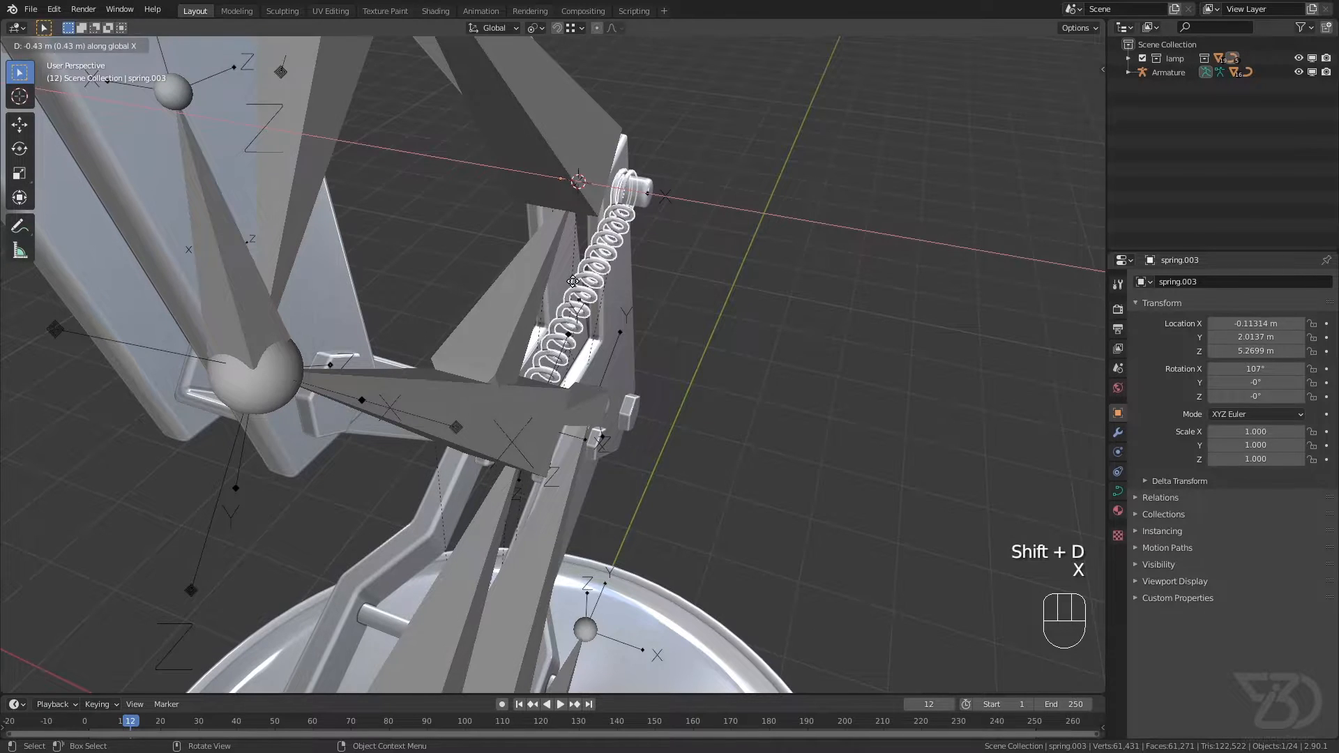
right_click(586, 283)
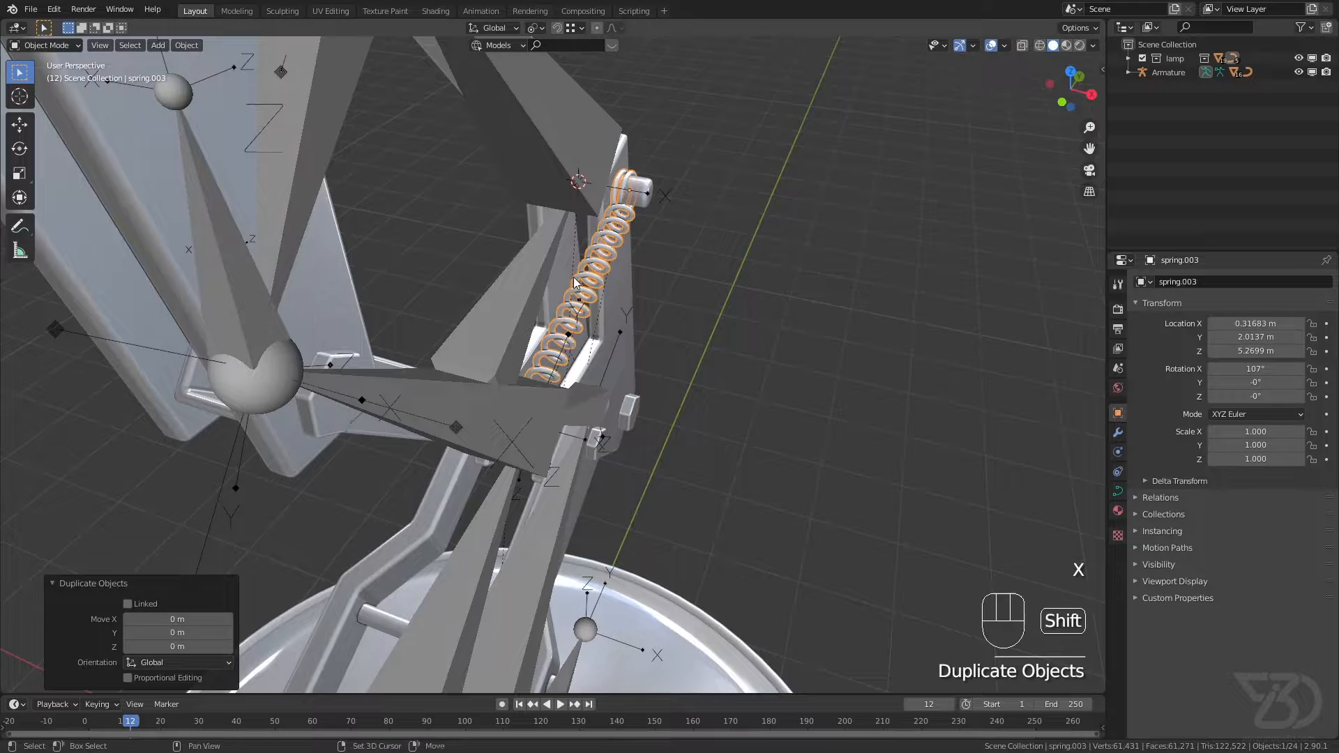
Step: Enter Edit Mode on the duplicated spring and move all its control points about -0.67 m along X
middle_click_drag(557, 255, 578, 261, "shift")
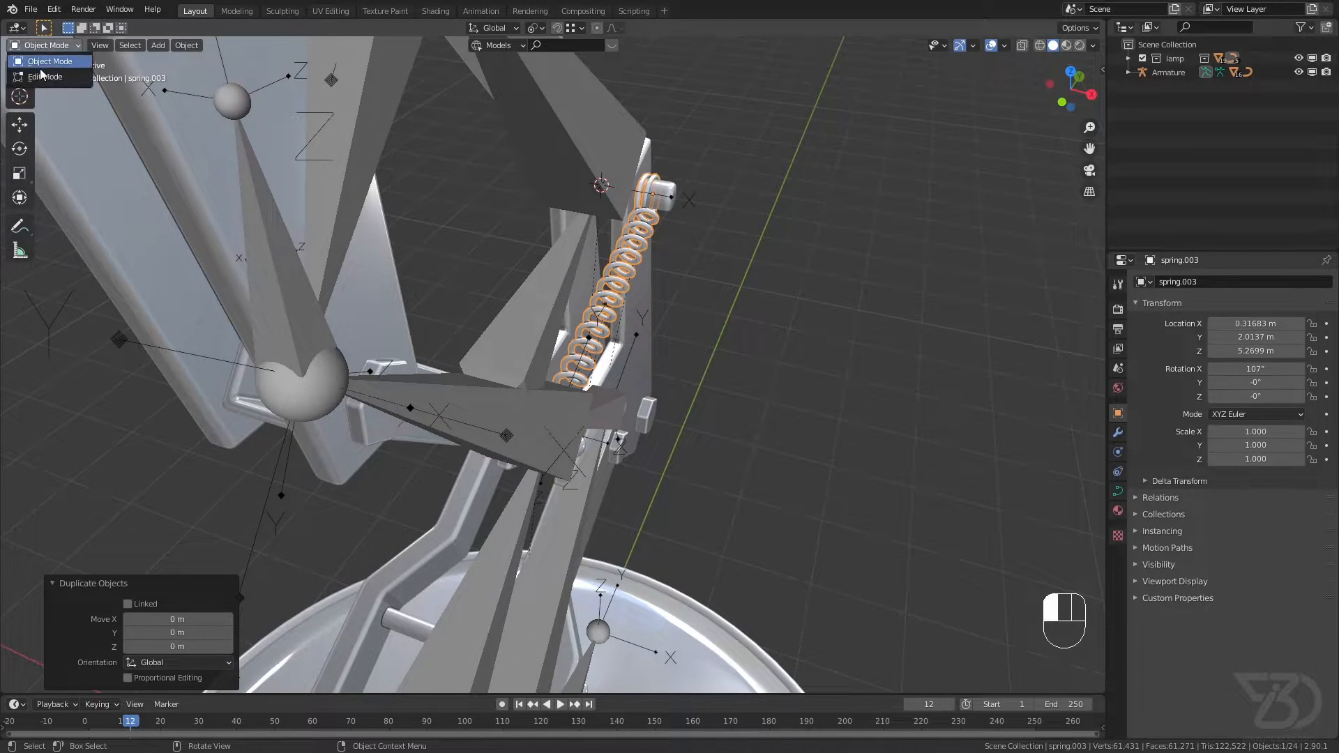
left_click(50, 78)
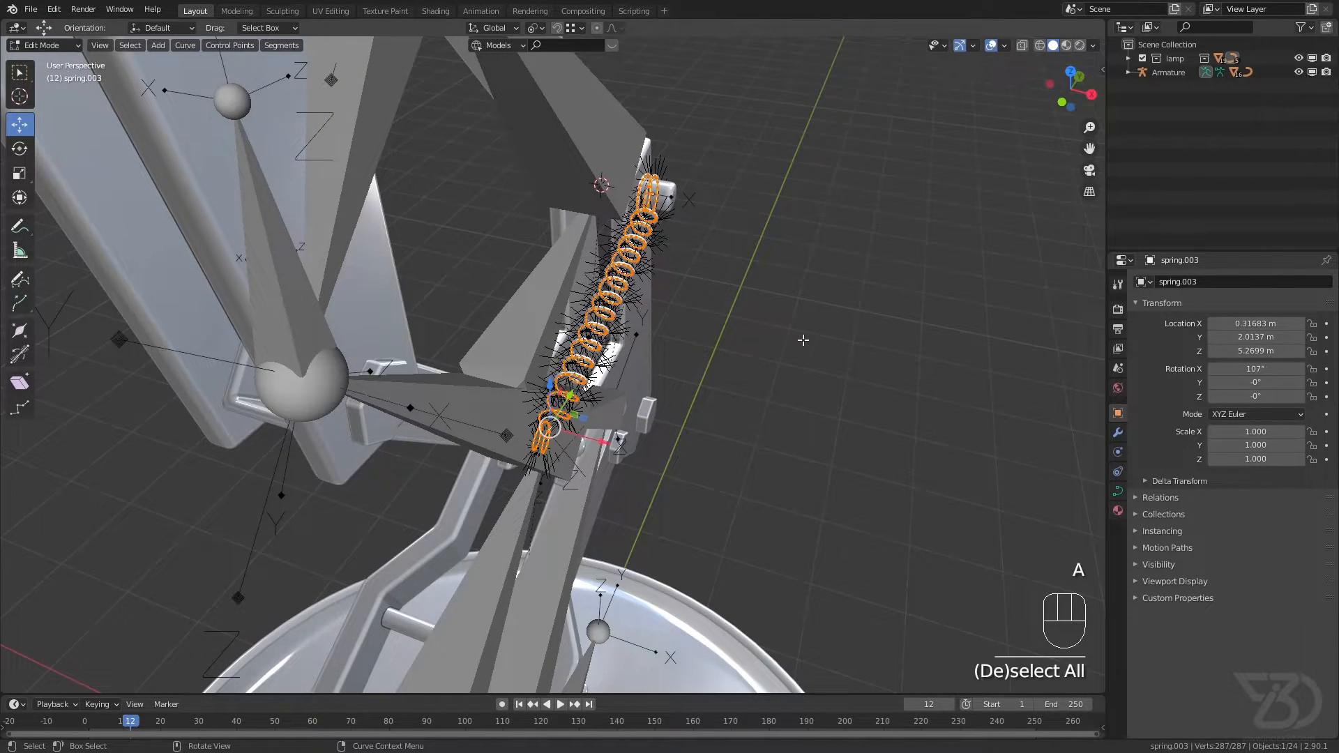
key("g")
key("x")
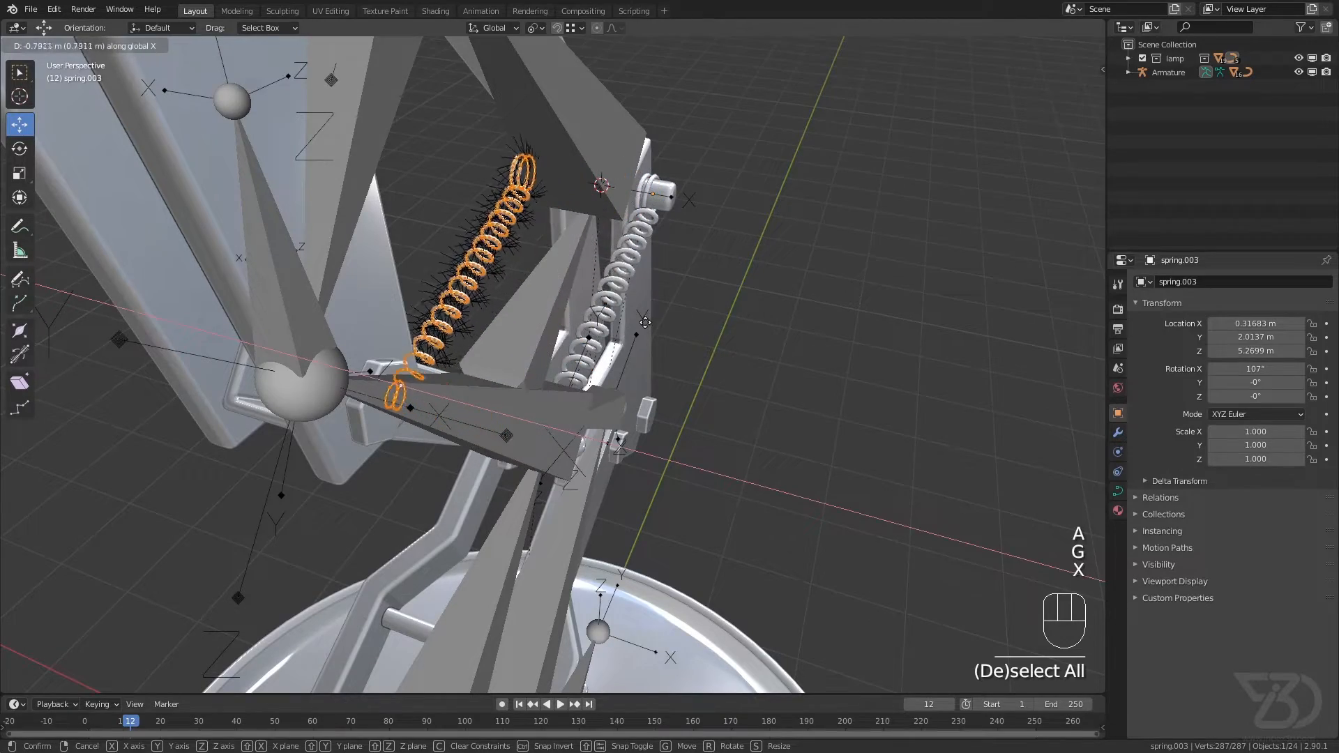
left_click(670, 325)
Step: Shift the duplicate's control points about 0.05 m along X onto the opposite pins, return to Object Mode and save
middle_click_drag(670, 325, 562, 274)
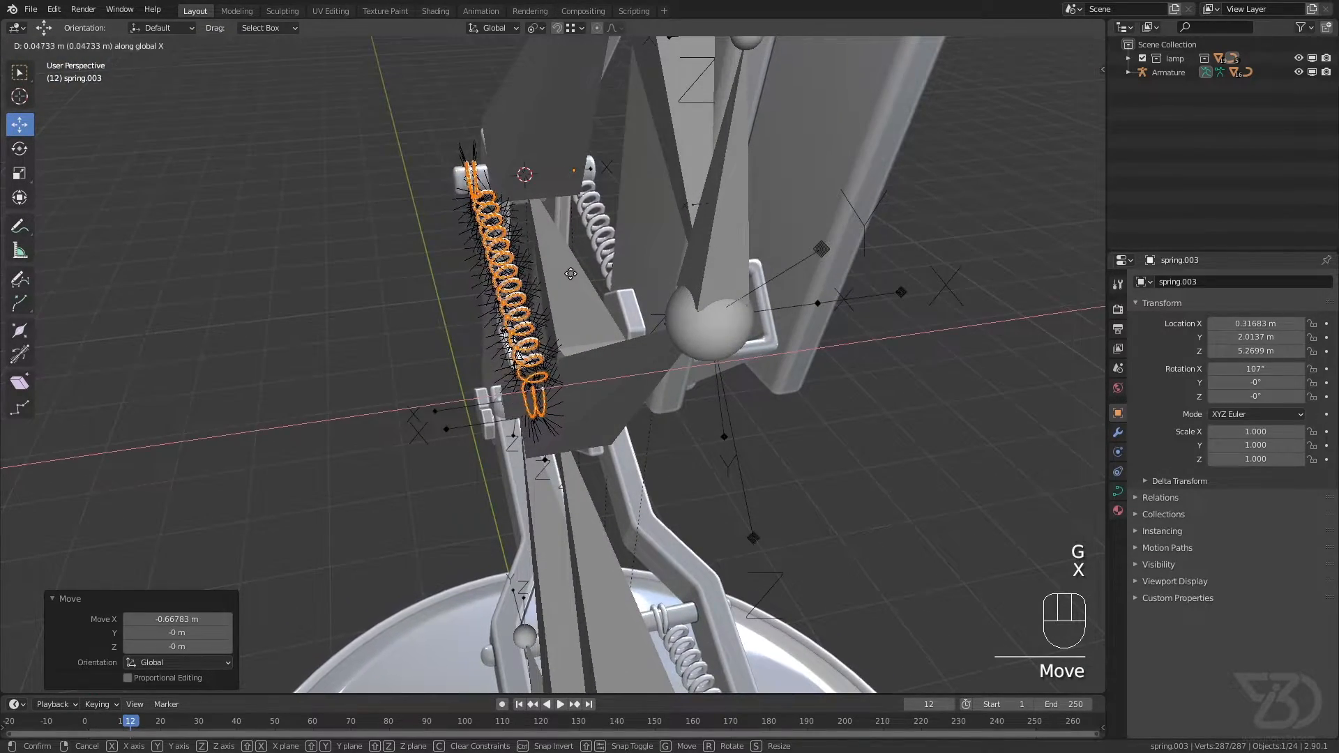
left_click(566, 273)
left_click(54, 62)
key("ctrl+s")
Step: Save the file and select Bone.010, below the lamp head, with the armature in Pose Mode
scroll(550, 269, "down", 3)
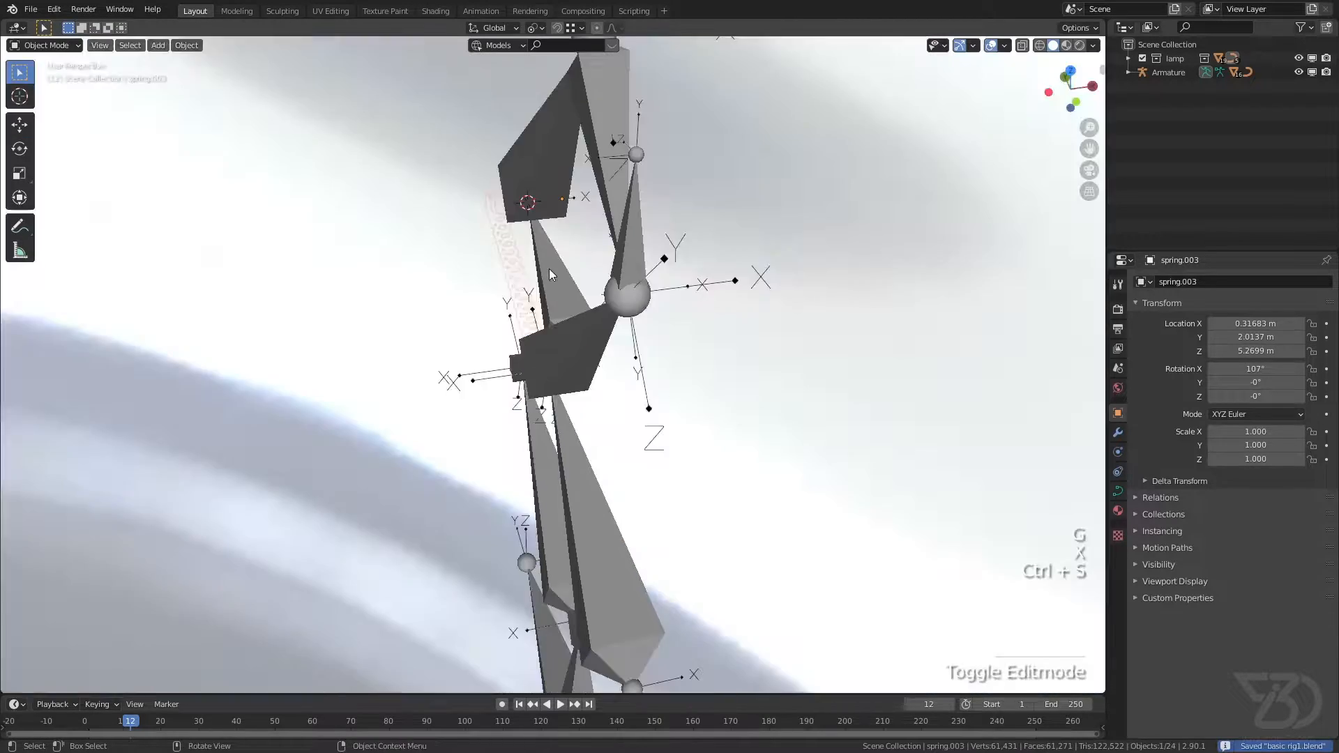
middle_click_drag(549, 269, 428, 266)
scroll(470, 269, "down", 3)
scroll(470, 270, "down", 7)
middle_click_drag(558, 275, 498, 278, "shift")
scroll(498, 279, "up", 7)
key("ctrl+s")
left_click(417, 207)
scroll(417, 207, "down", 4)
middle_click_drag(417, 207, 388, 230)
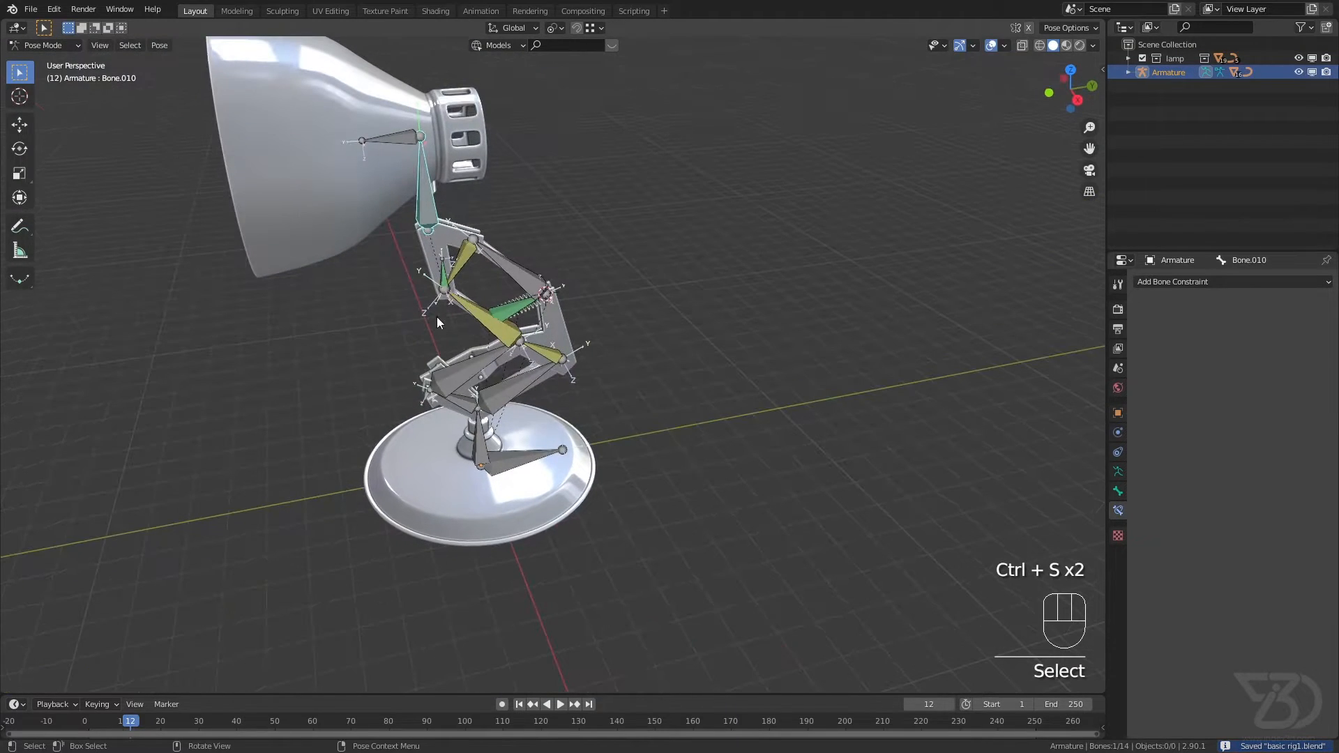
Step: Test the rig by moving the main IK bone in Pose Mode, then save the file
left_click(444, 280)
middle_click_drag(446, 282, 608, 371)
key("g")
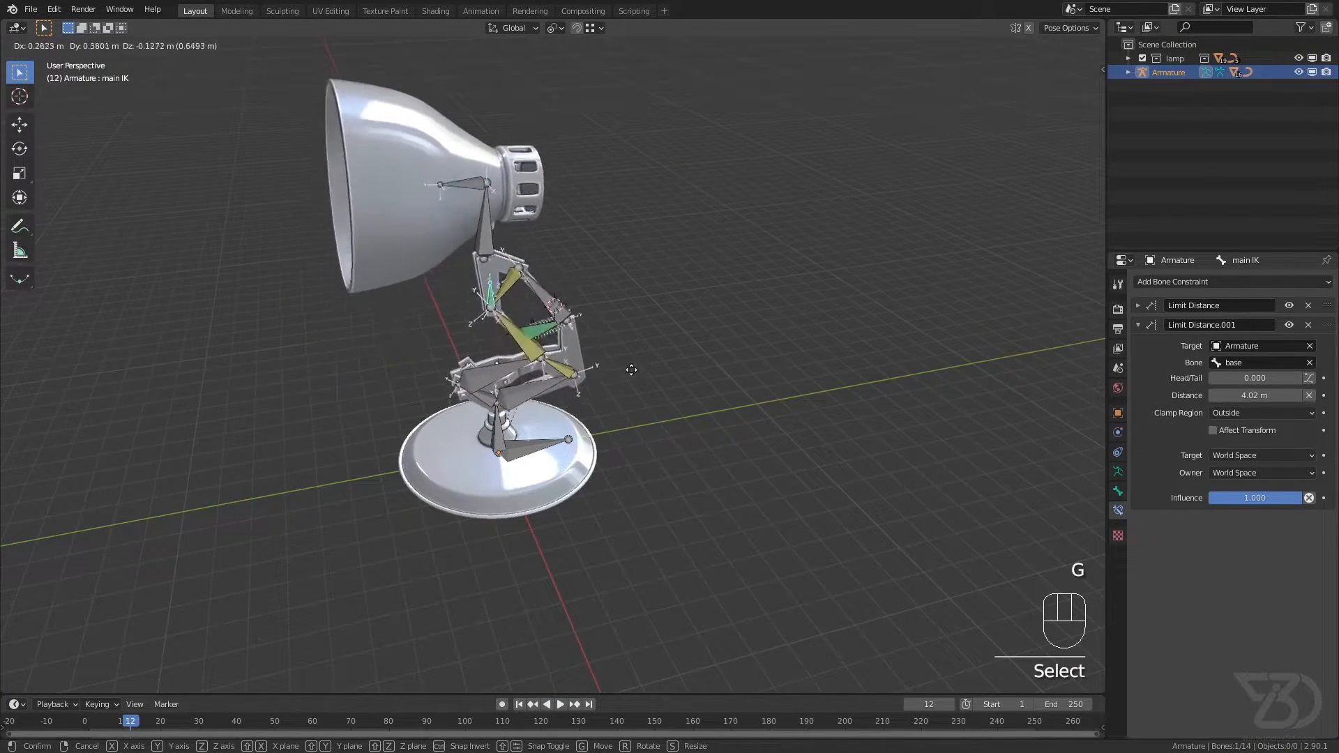
left_click(600, 308)
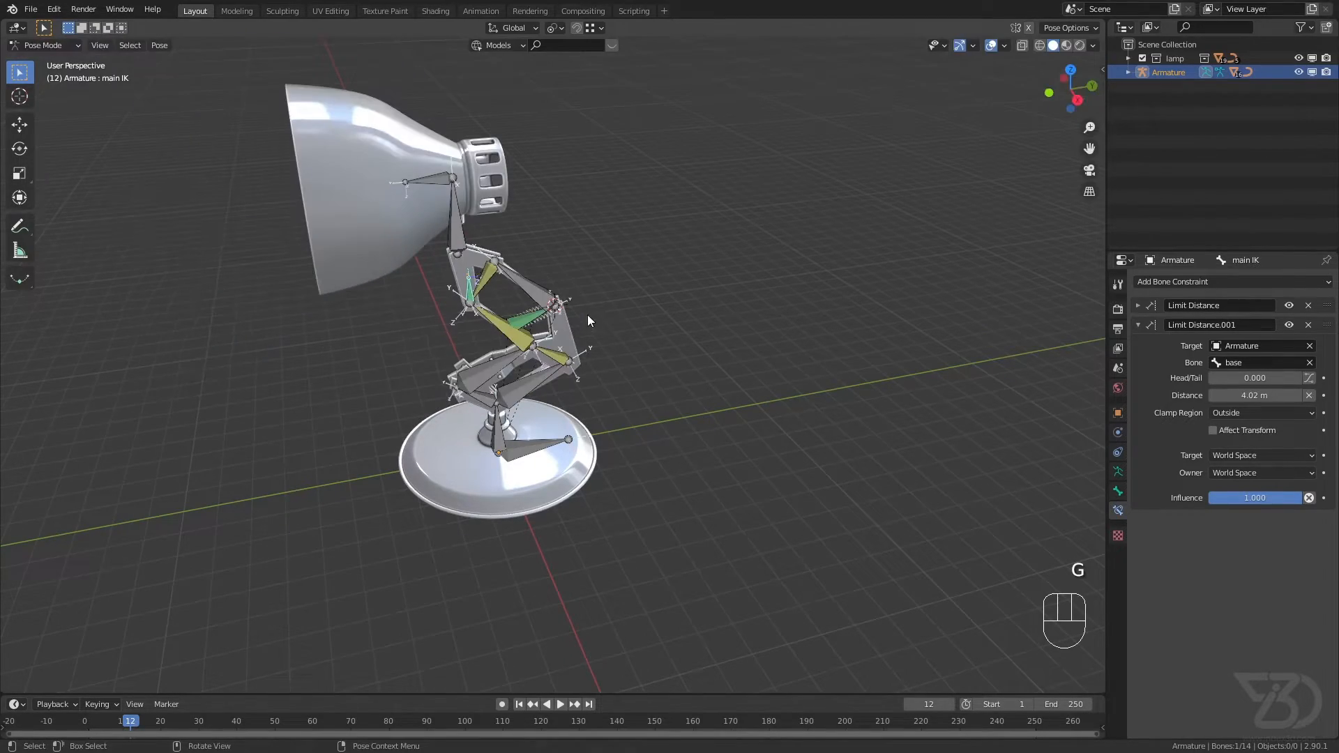
key("ctrl+s")
Step: Examine the lower arms' bones and spring pins up close, saving the file along the way
scroll(483, 315, "up", 2)
scroll(483, 315, "up", 3)
middle_click_drag(505, 300, 614, 282)
key("ctrl+s")
scroll(530, 362, "up", 2)
middle_click_drag(502, 391, 499, 359, "shift")
key("ctrl+s")
scroll(441, 392, "up", 2)
key("ctrl+s")
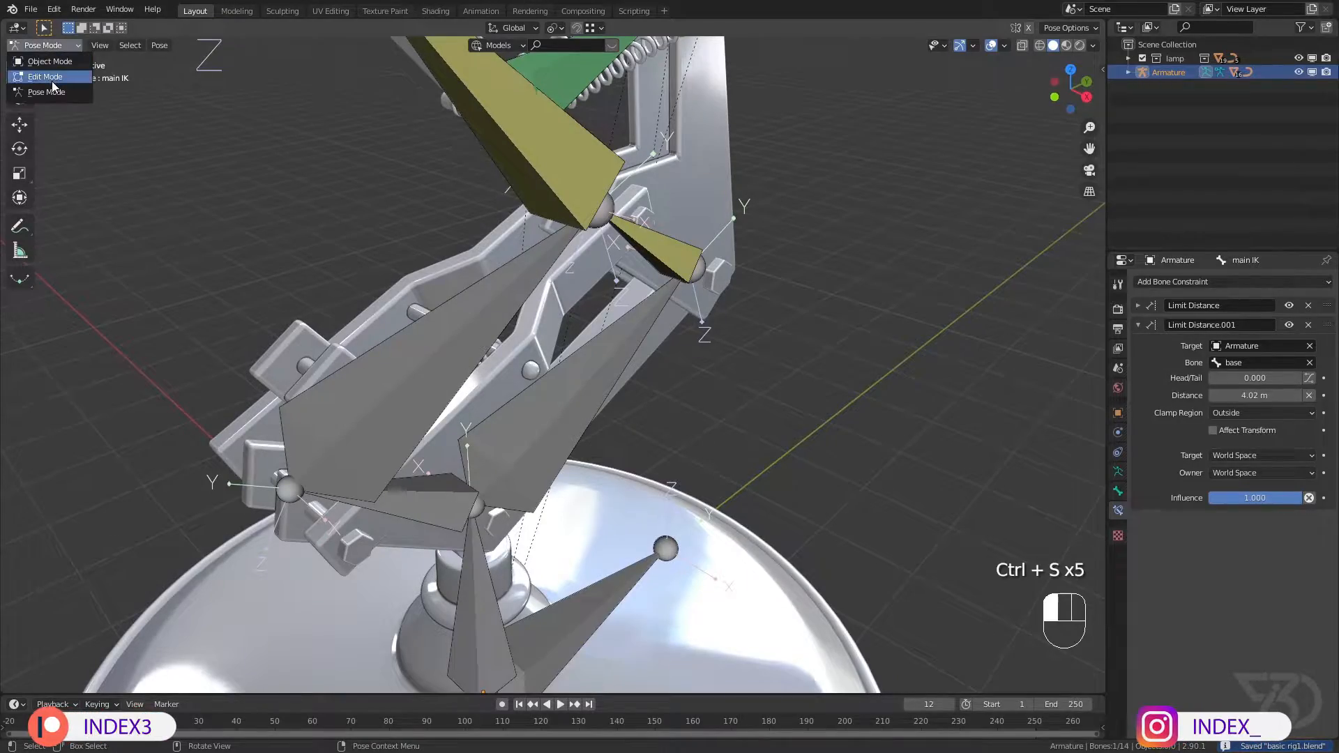
left_click(52, 82)
key("ctrl+s")
scroll(411, 299, "up", 2)
middle_click_drag(418, 305, 557, 360)
mouse_move(501, 326)
middle_mouse_down()
mouse_move(334, 228)
mouse_move(330, 315)
mouse_move(484, 342)
middle_mouse_up()
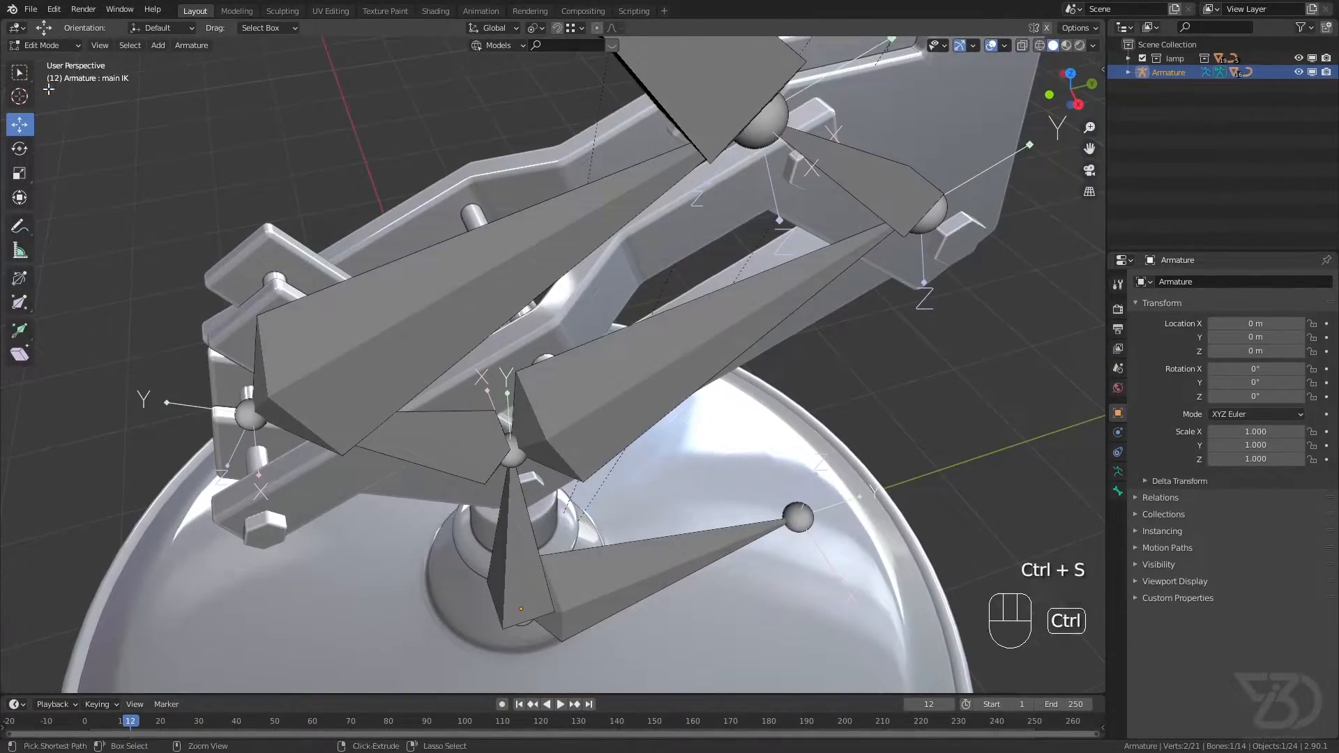
Step: In Object Mode, select the lower arm part lamp.017, snap the 3D cursor to it and save
left_click(50, 61)
scroll(531, 332, "up", 6)
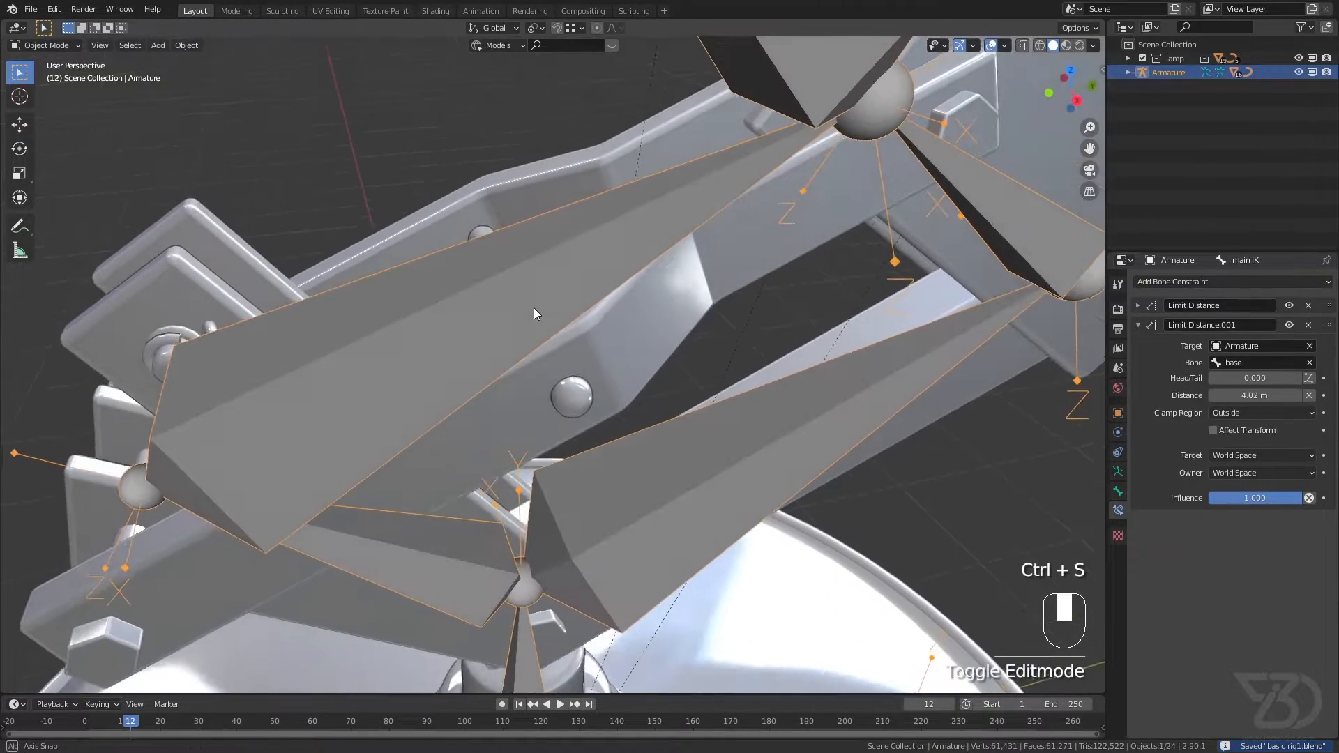
left_click(571, 395)
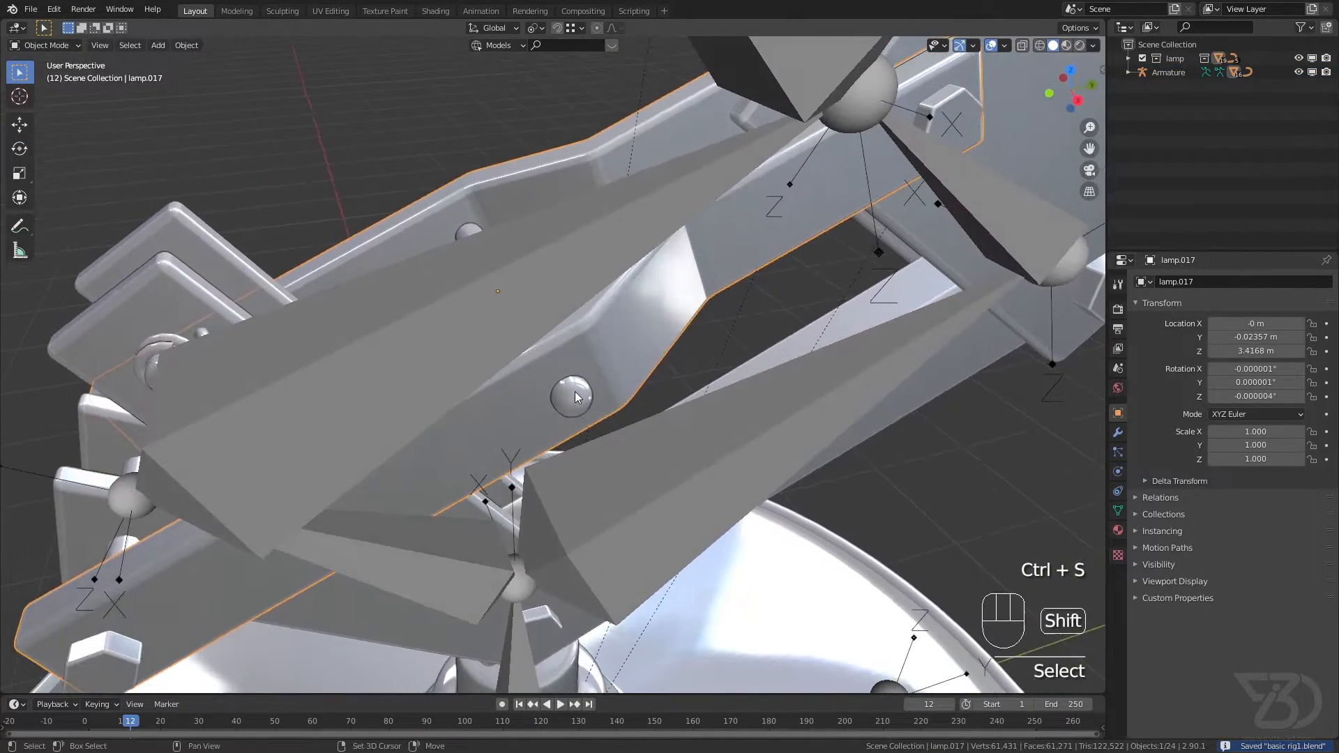
key("shift+s")
left_click(599, 536)
key("ctrl+s")
scroll(498, 314, "down", 3)
middle_click_drag(512, 339, 548, 332, "shift")
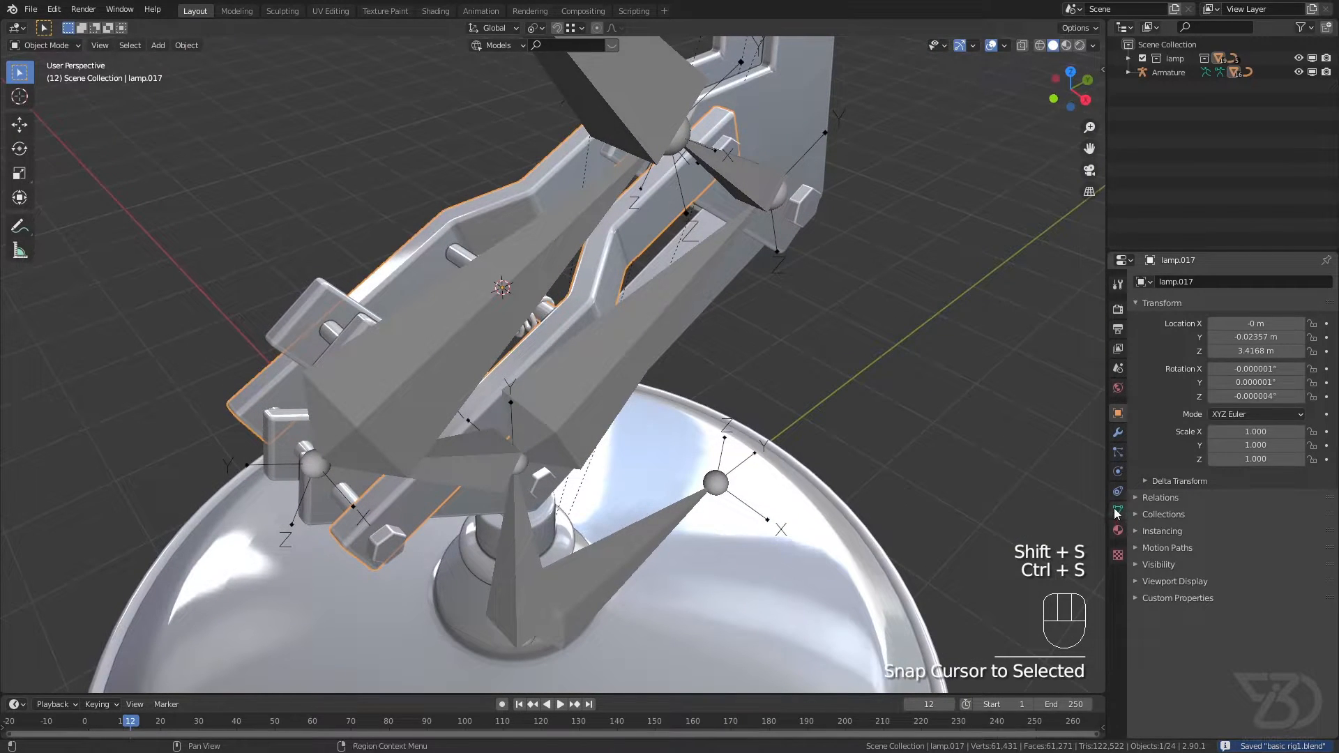
Step: Enter Edit Mode on the armature, turn off its In Front display and save the file
left_click(476, 305)
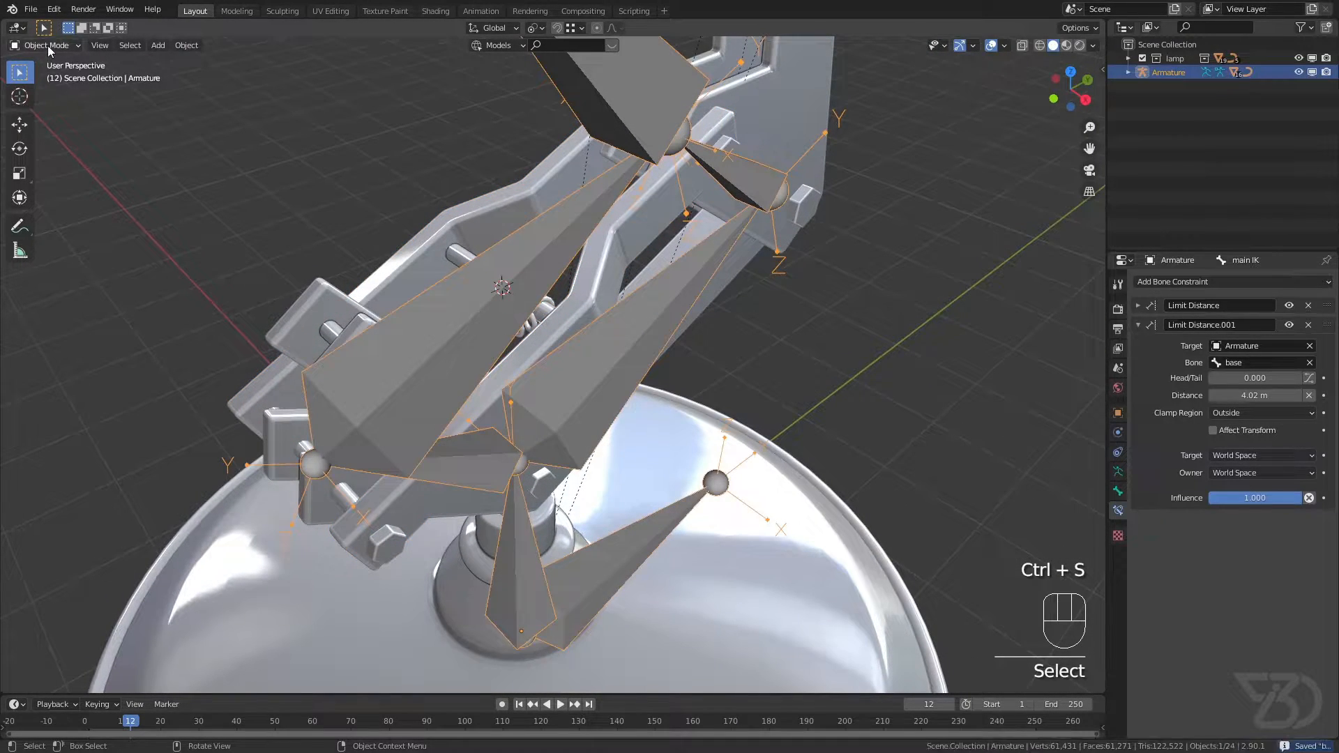
left_click(48, 77)
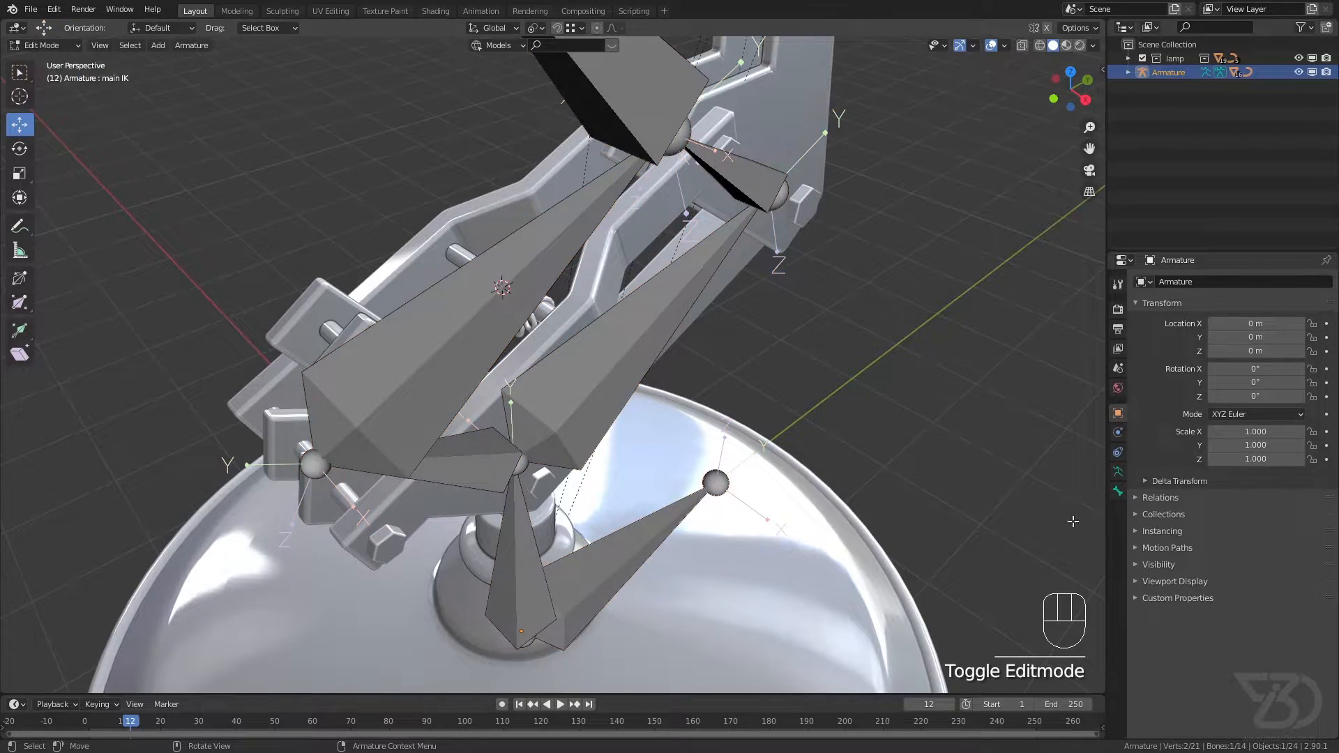
left_click(1117, 473)
left_click(1212, 575)
key("ctrl+s")
scroll(550, 331, "up", 5)
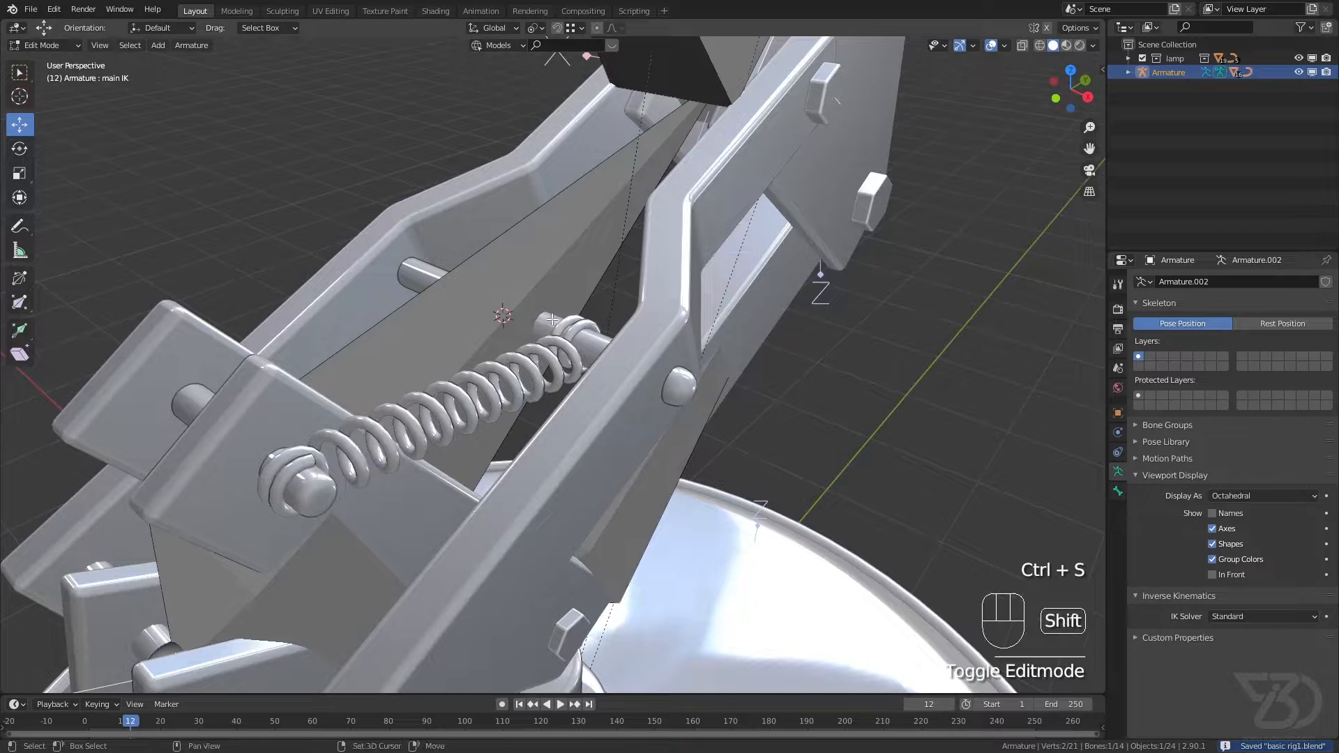
Step: Add a bone at the 3D cursor between the lower arms and scale it down, ending with a 0.375 resize, and save
key("shift+a")
scroll(443, 272, "up", 1)
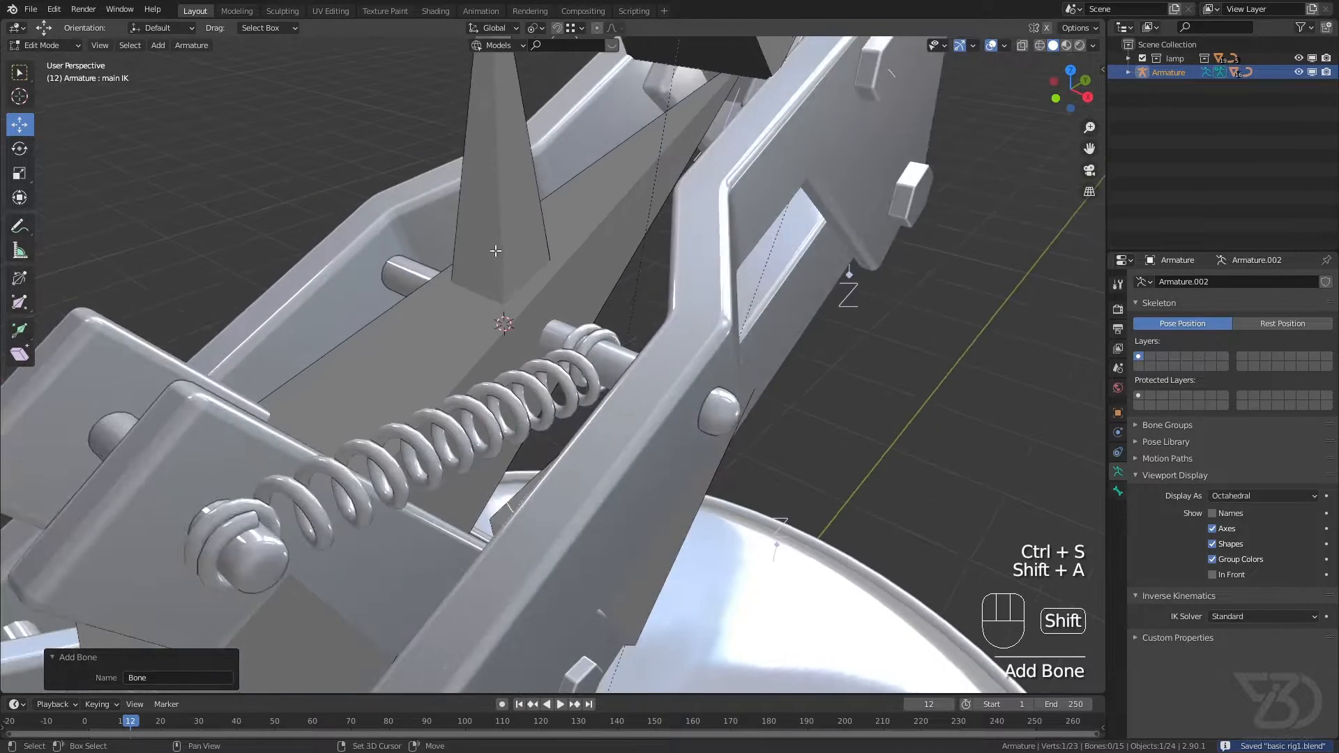
middle_click_drag(469, 159, 471, 245, "shift")
scroll(471, 244, "down", 3)
left_click(484, 248)
key("s")
left_click(845, 558)
key("s")
left_click(632, 426)
middle_click_drag(496, 303, 511, 302, "shift")
key("ctrl+s")
Step: Rename the small new bone as "st target 2" and save the file
scroll(511, 302, "up", 3)
key("F2")
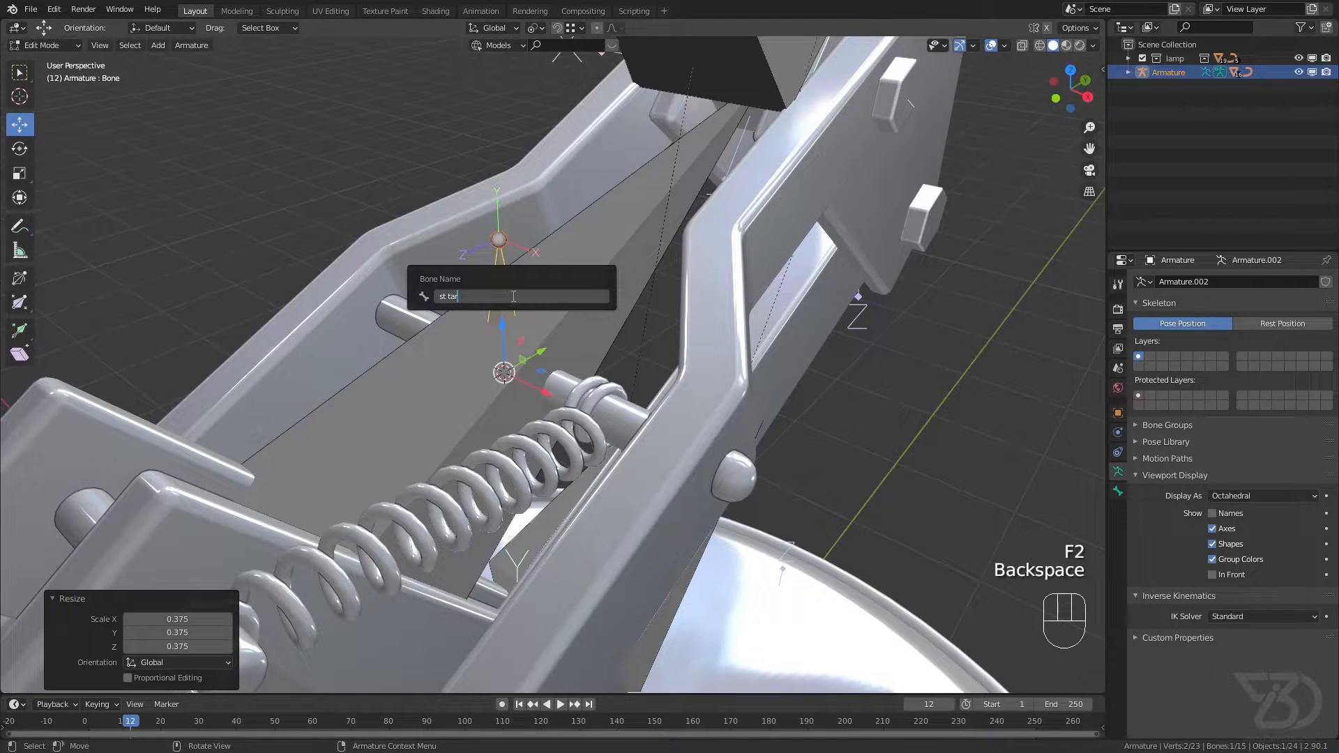
type("2")
key("Return")
key("ctrl+s")
Step: Parent the st target 2 bone to Bone.002 with Keep Offset and save the file
middle_click_drag(513, 297, 556, 293)
left_click(556, 293, "shift")
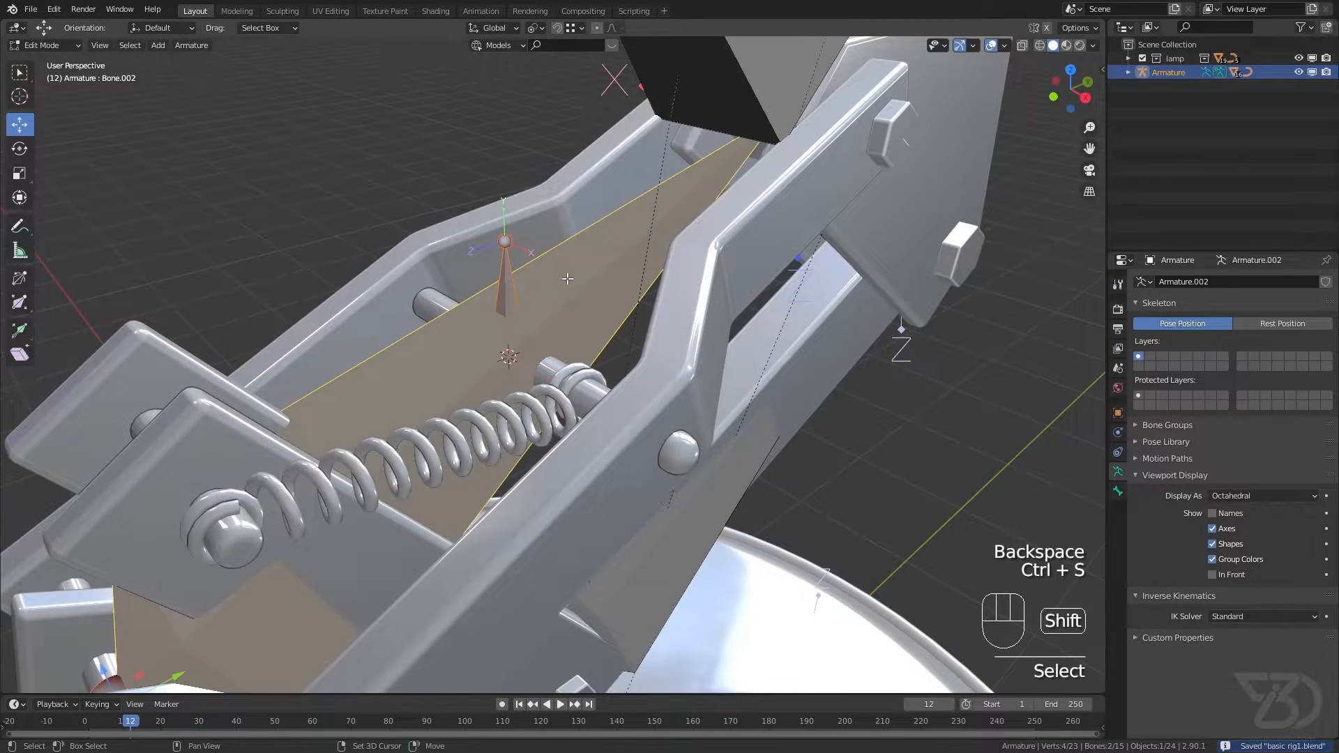
key("ctrl+p")
left_click(567, 278)
key("ctrl+s")
scroll(567, 278, "down", 4)
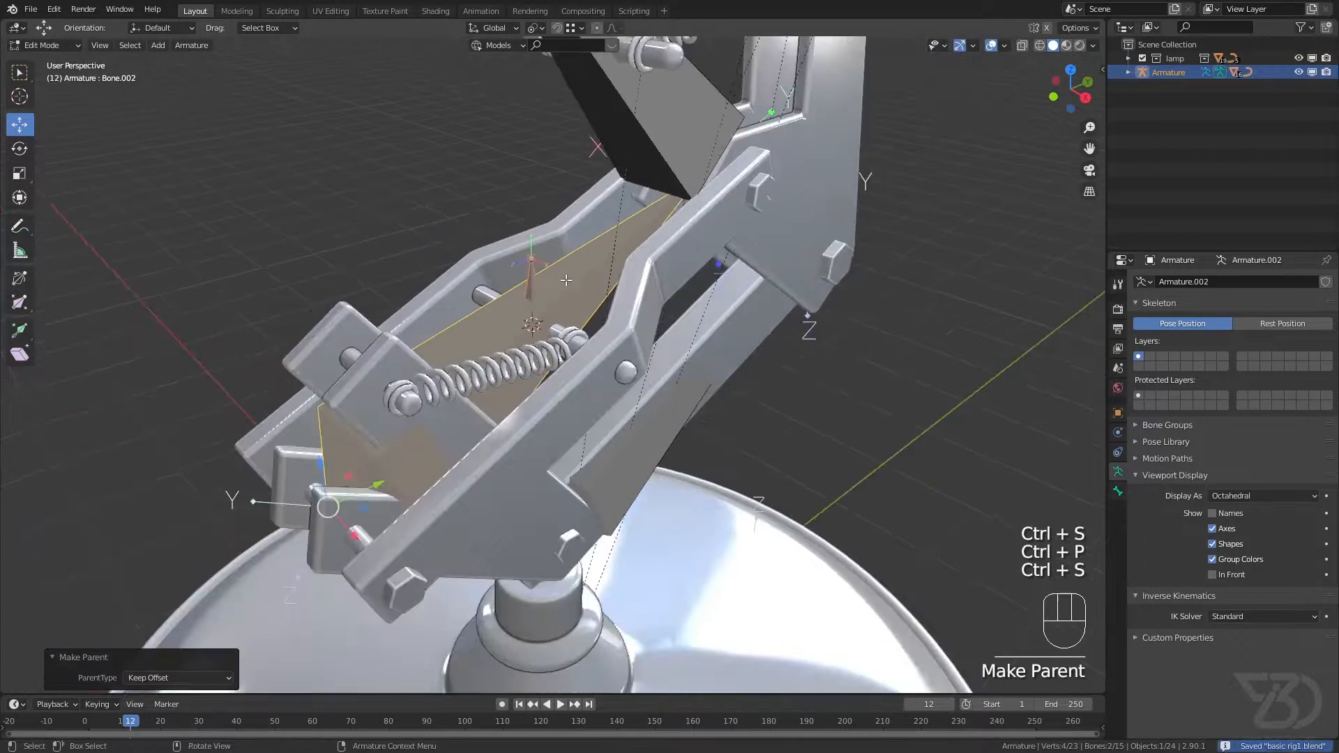
middle_click_drag(567, 278, 573, 224, "shift")
scroll(573, 237, "up", 3)
middle_click_drag(489, 309, 511, 296)
key("ctrl+s")
Step: Leave the armature's Edit Mode and select the lower bracket lamp.010 in Object Mode
middle_click_drag(404, 410, 426, 342, "shift")
key("ctrl+s")
middle_click_drag(441, 277, 458, 341, "shift")
key("Tab")
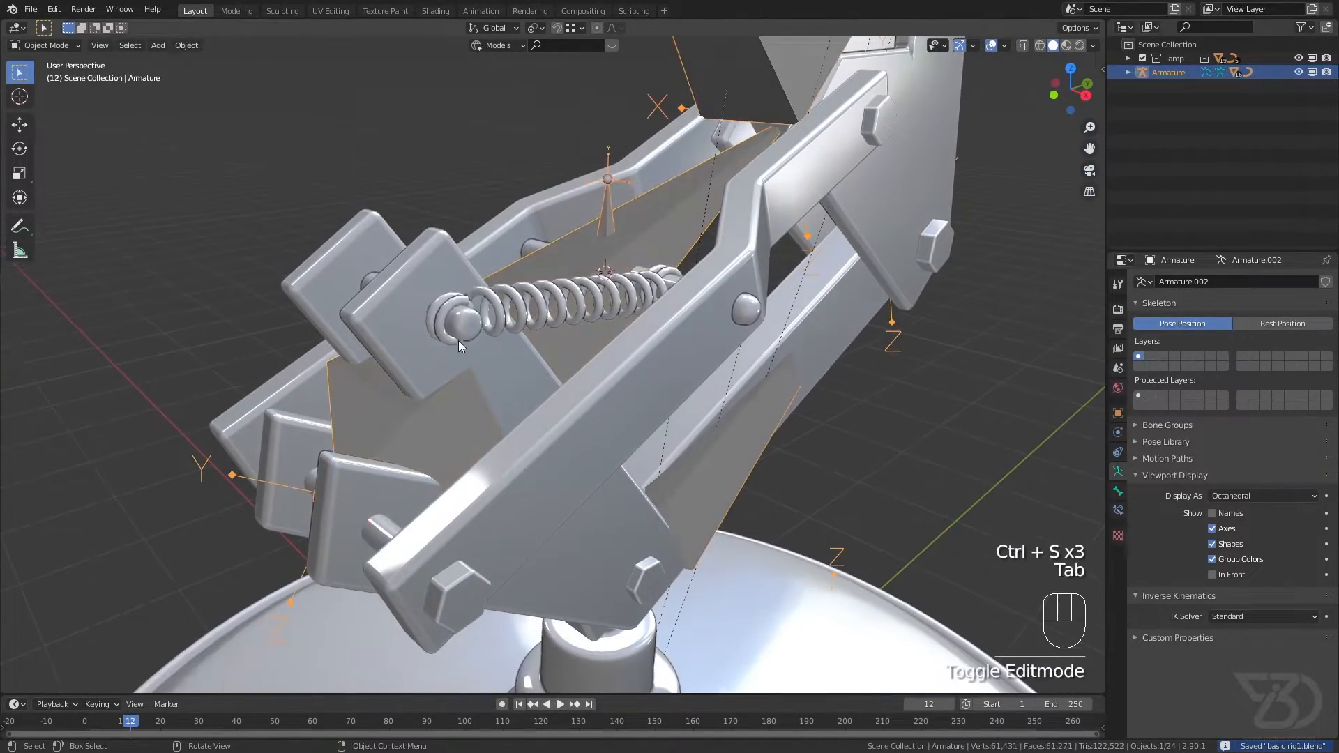
left_click(463, 320)
key("Tab")
Step: Snap the 3D cursor to the bracket's spring pin geometry in Edit Mode, return to Object Mode and save
key("Tab")
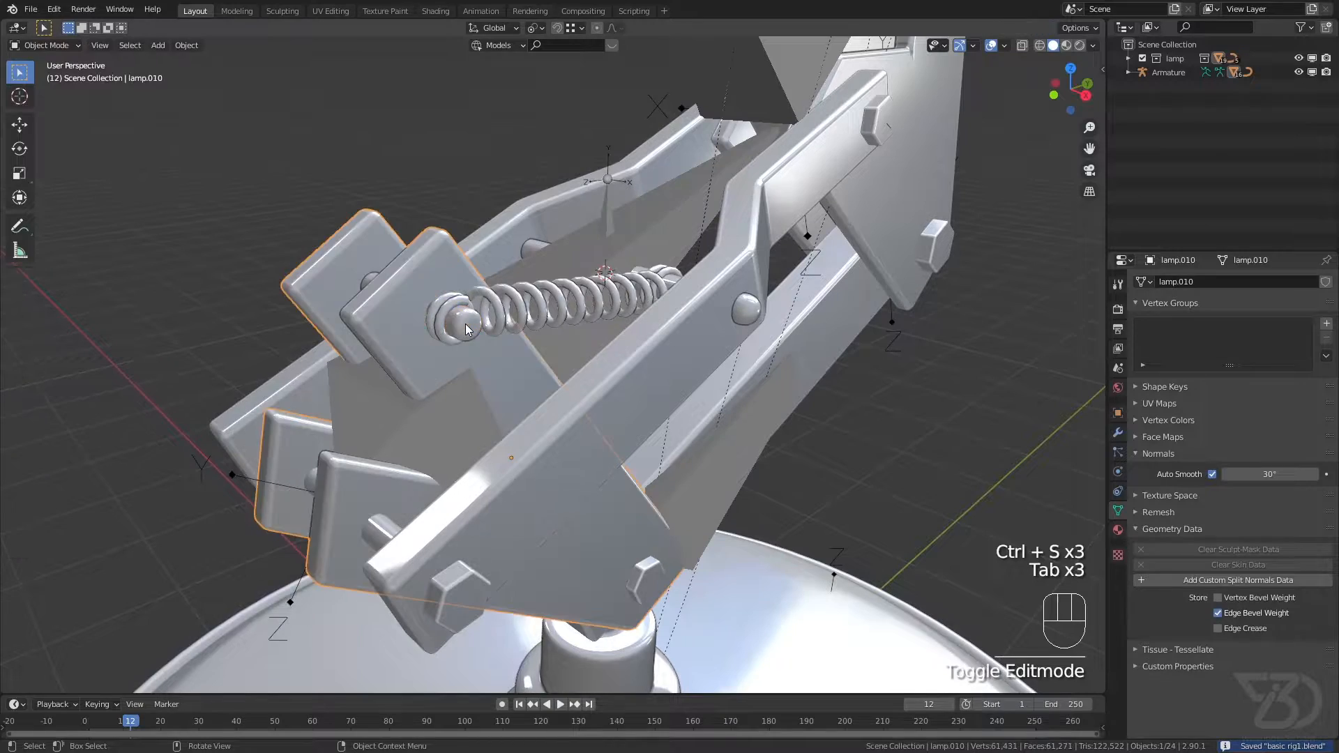
left_click(467, 328)
left_click(467, 328)
middle_click_drag(467, 328, 387, 432)
left_click(386, 421)
key("Tab")
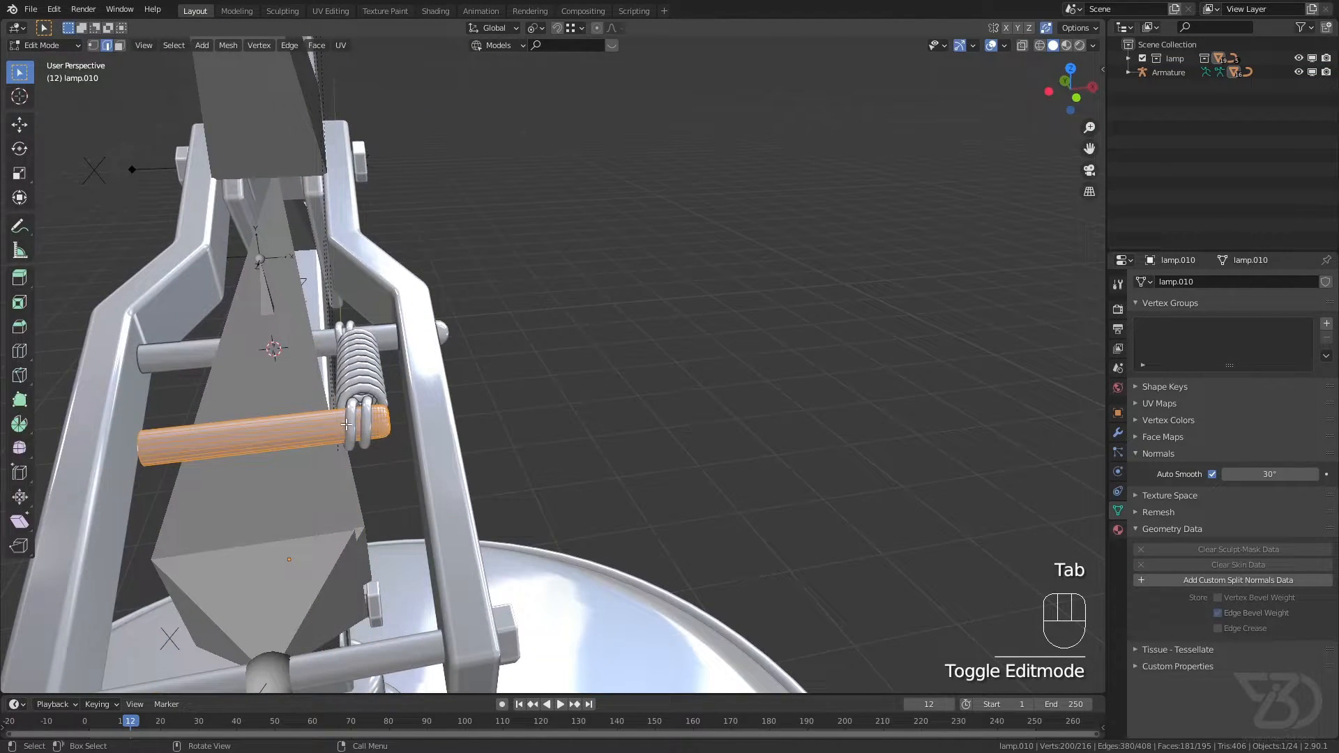
key("shift+s")
left_click(324, 459)
key("Tab")
middle_click_drag(324, 459, 391, 436)
key("ctrl+s")
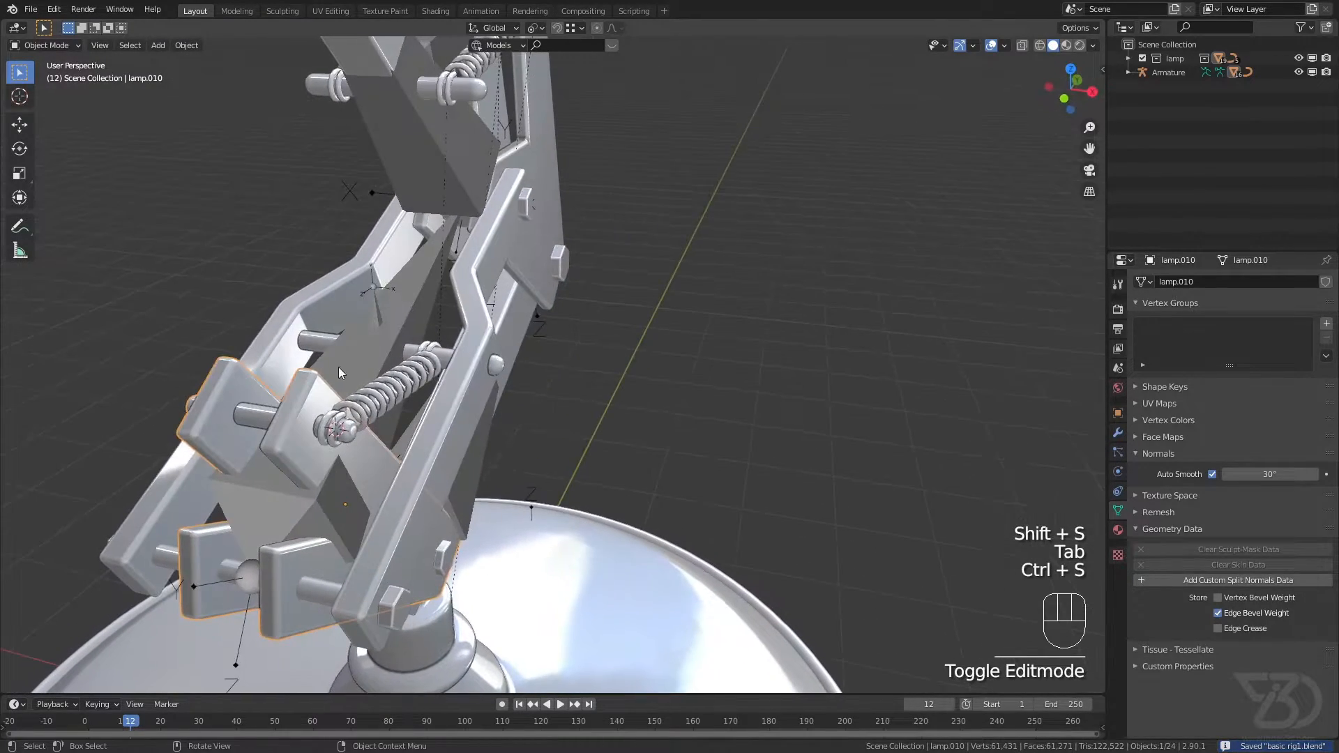
Step: Enter Edit Mode on the armature and add a bone at the 3D cursor on the bracket's spring pin
left_click(337, 371)
left_click(50, 50)
left_click(54, 78)
middle_click_drag(410, 340, 352, 373)
key("shift+a")
left_click(354, 377)
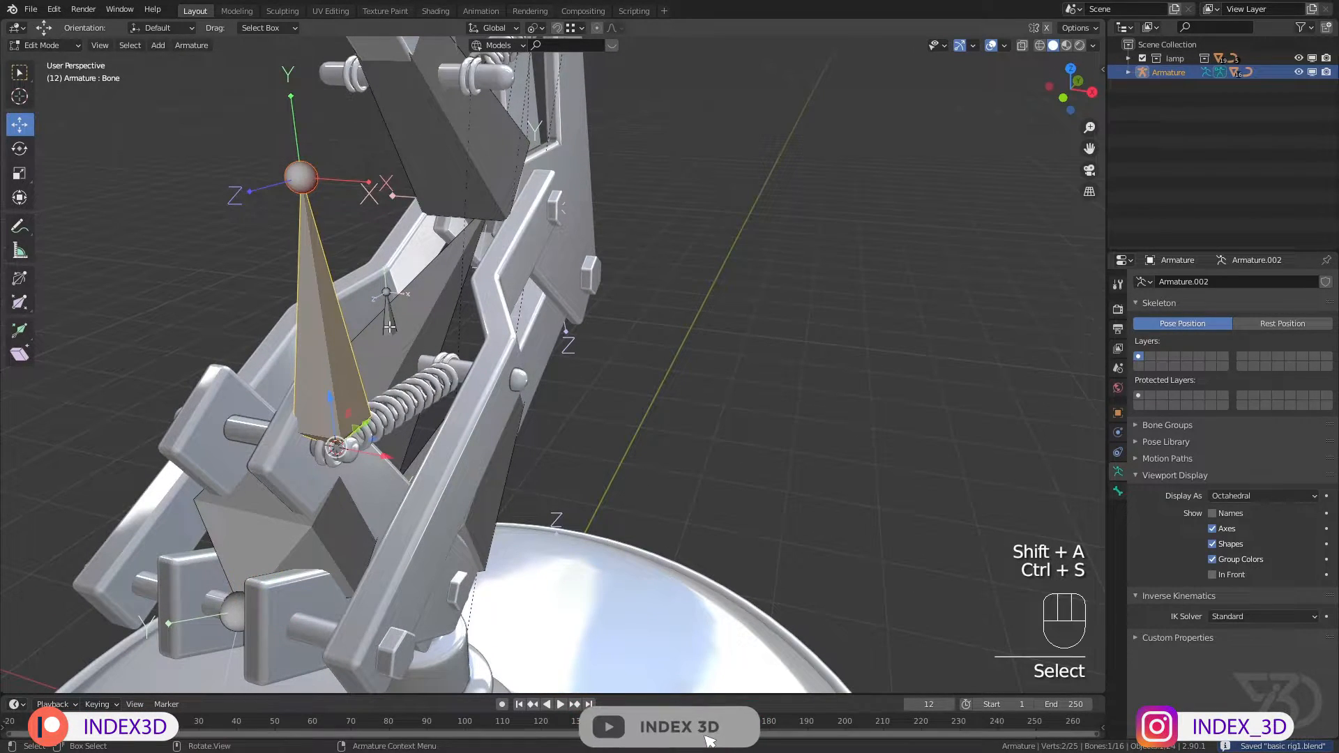
Step: Select the st target 2 bone and snap the 3D cursor to it
left_click(385, 325)
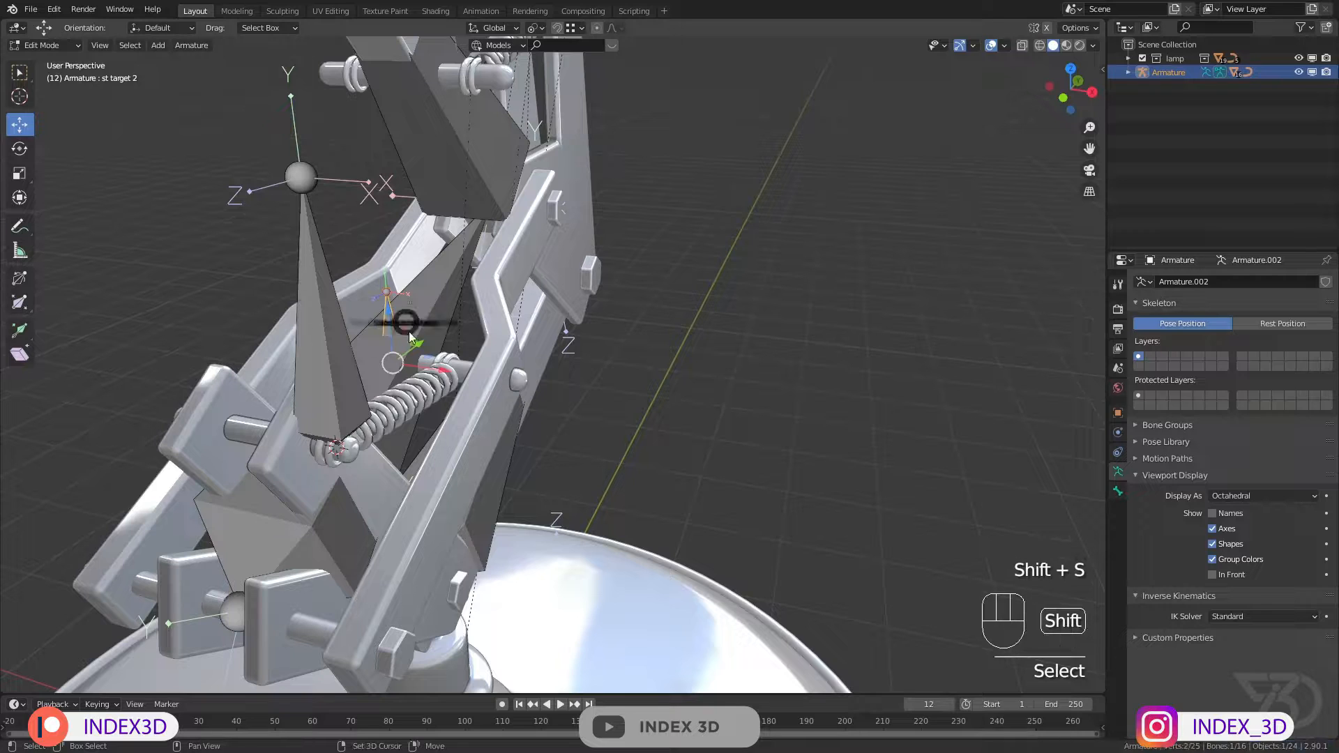
key("shift+s")
left_click(390, 374)
middle_click_drag(395, 331, 409, 334, "shift")
Step: Set the pivot point to 3D Cursor, scale the new bracket bone to 0 along X to centre it, and save
left_click(327, 360)
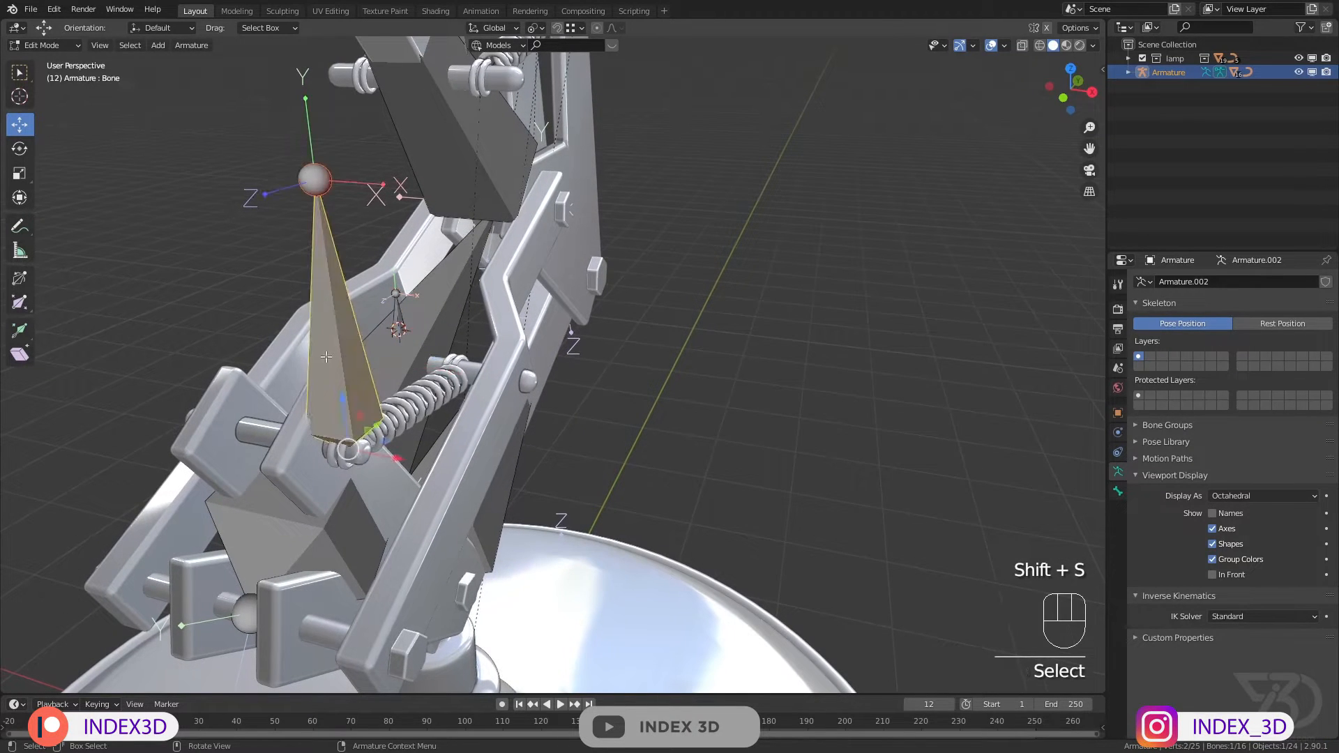
middle_click_drag(377, 417, 294, 325)
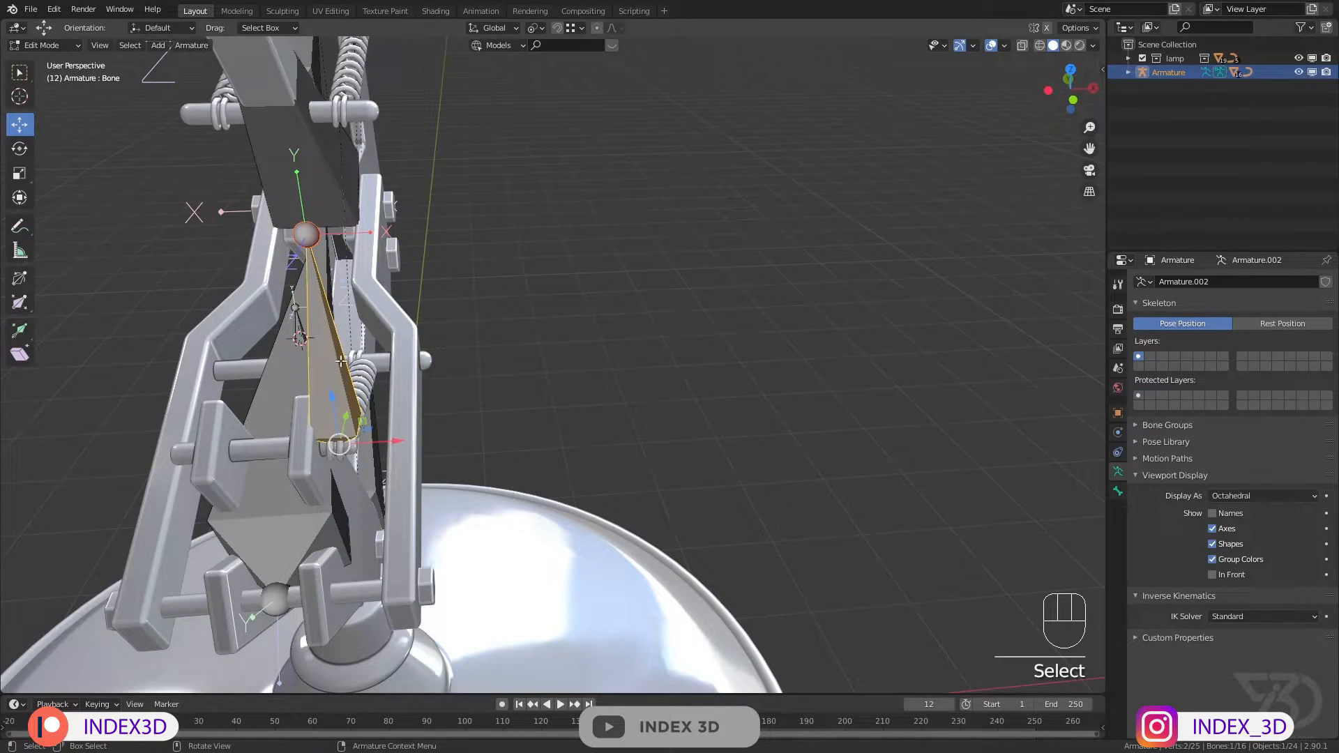
left_click(534, 27)
left_click(562, 61)
middle_click_drag(563, 118, 559, 328, "shift")
key("s")
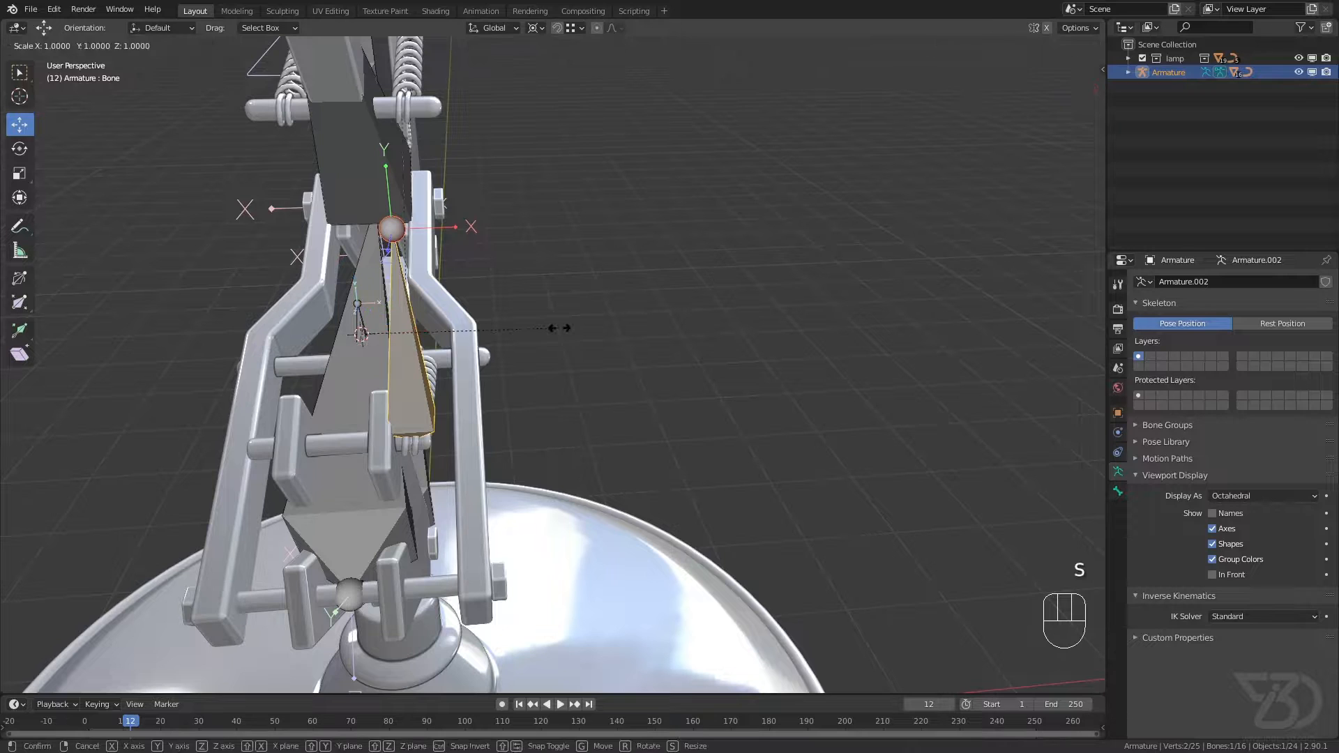
key("x")
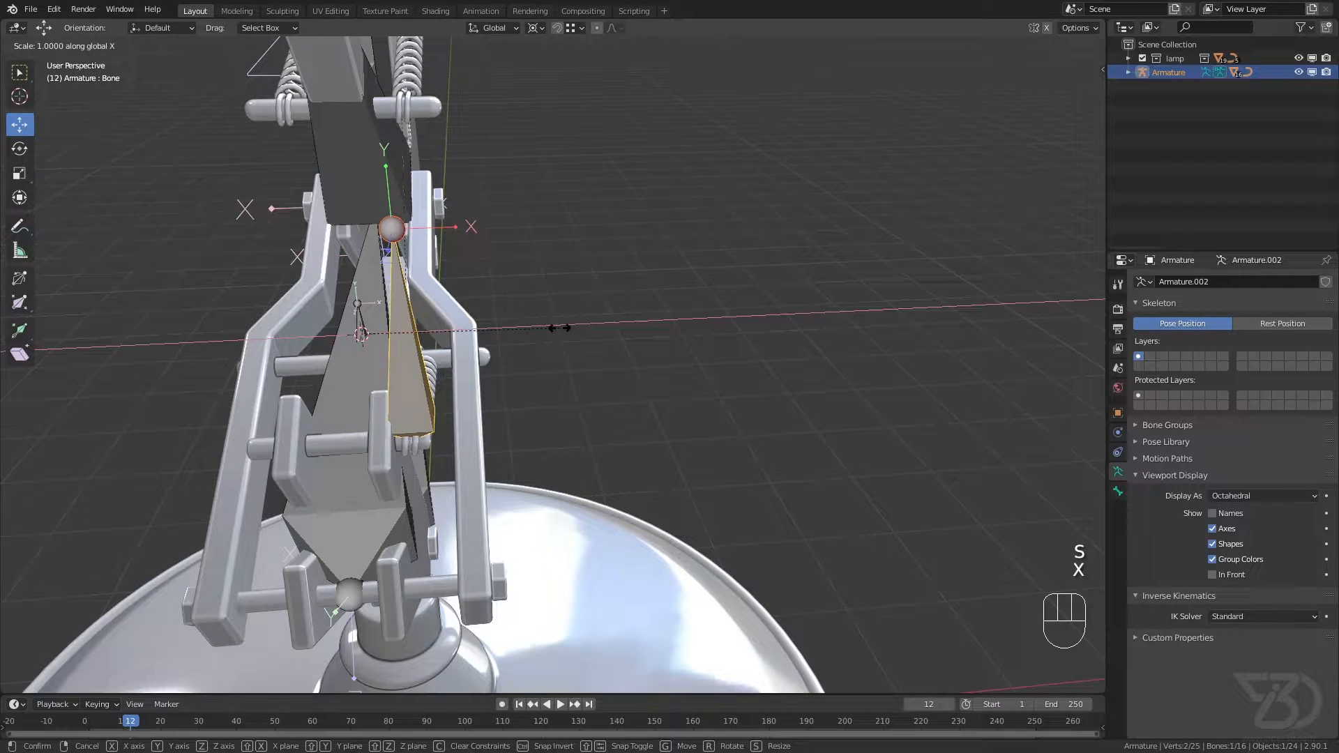
key("0")
key("Return")
key("ctrl+s")
middle_click_drag(559, 327, 446, 354)
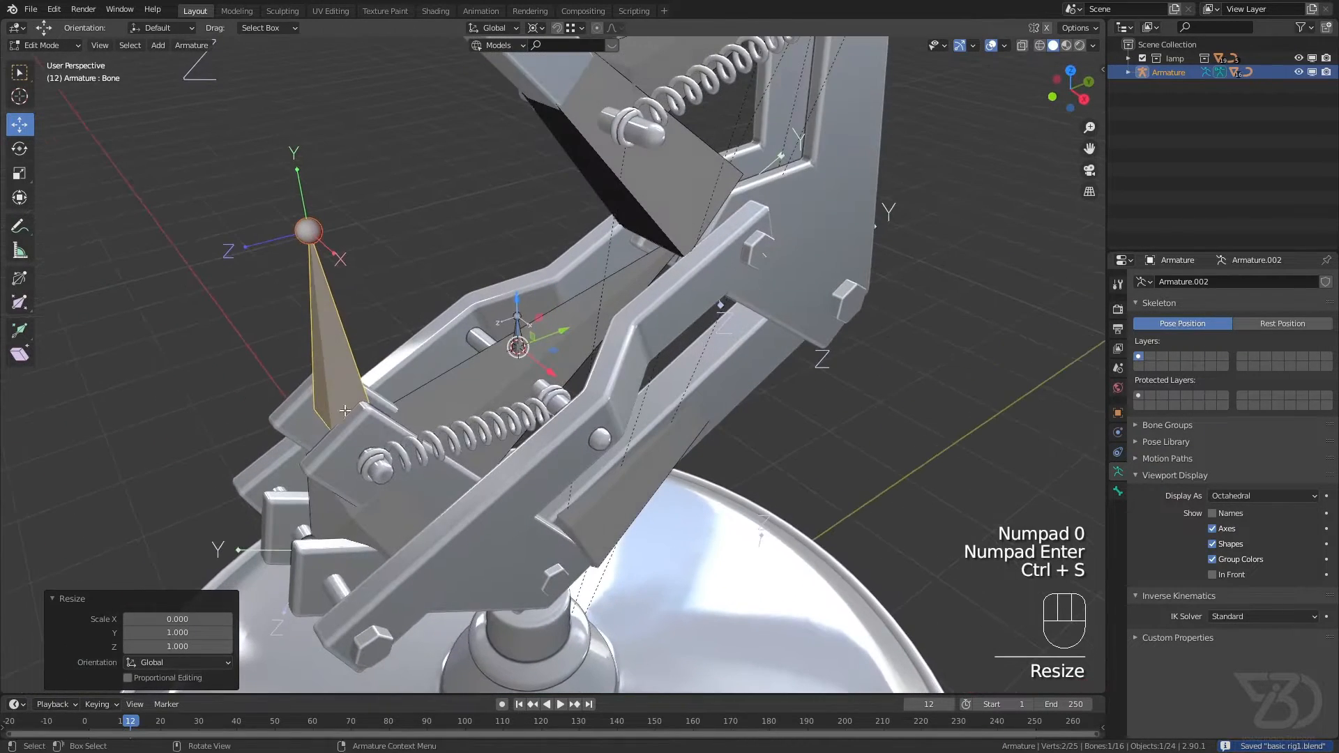
Step: Snap the tip of the bracket bone to the 3D cursor at st target 2 and save the file
scroll(421, 381, "up", 2)
key("ctrl+s")
left_click(185, 141)
middle_click_drag(315, 166, 404, 288, "shift")
key("shift+s")
left_click(435, 237)
key("ctrl+s")
middle_click_drag(566, 527, 618, 397, "shift")
key("ctrl+s")
Step: Parent the new spring bone to Bone.001 with Keep Offset and save the file
left_click(510, 382)
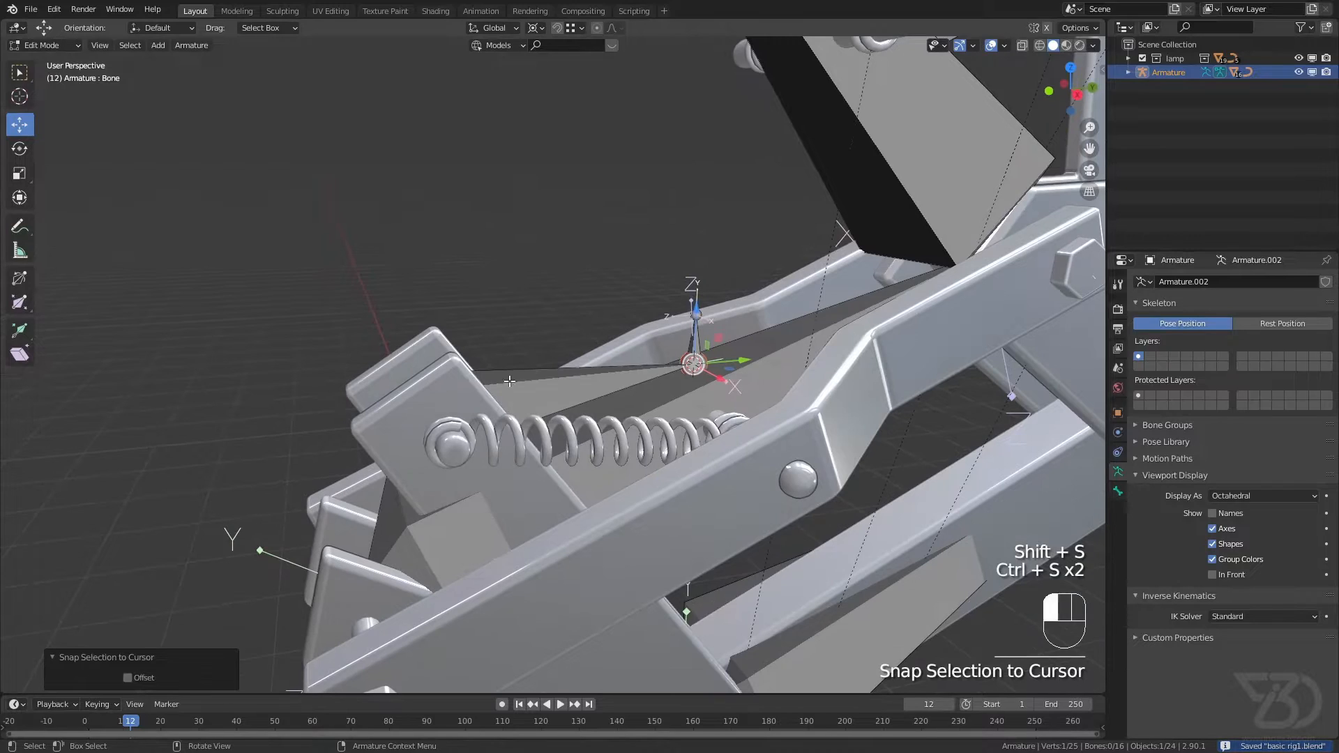
middle_click_drag(510, 381, 499, 495)
left_click(504, 473, "shift")
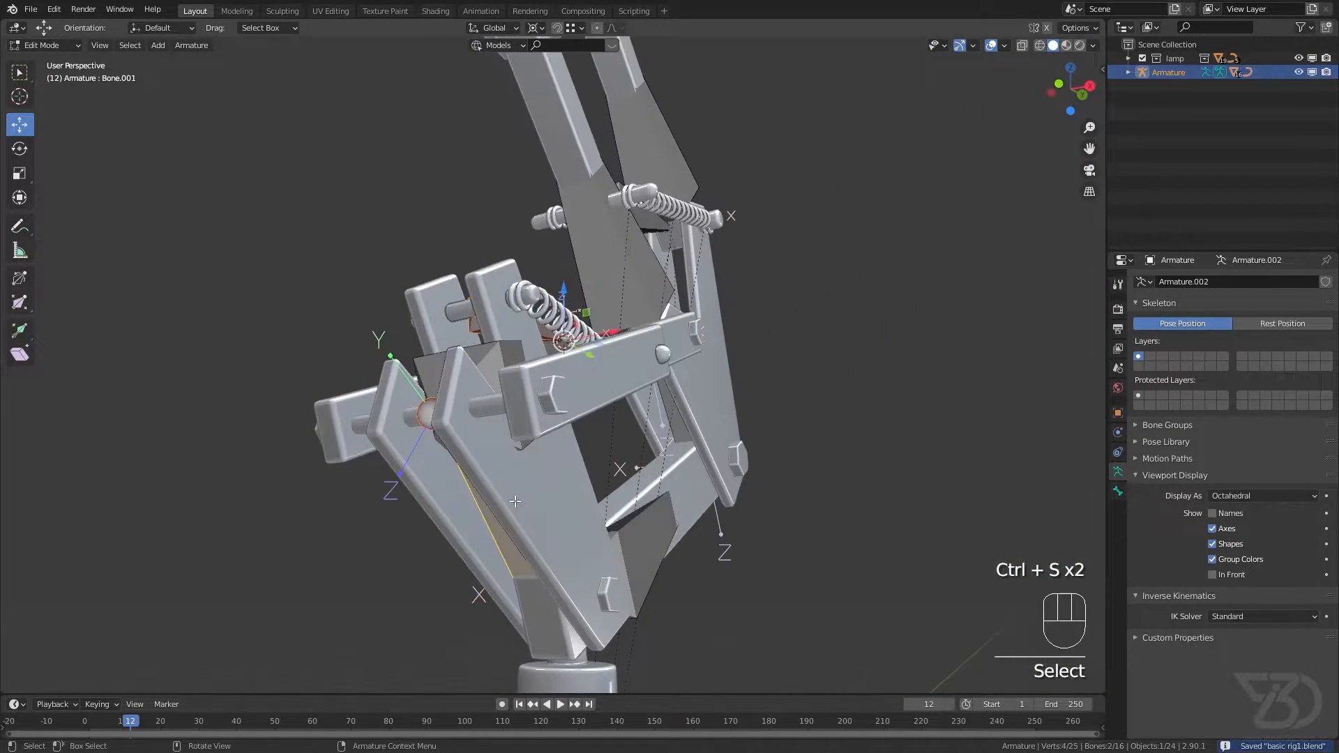
key("ctrl+s")
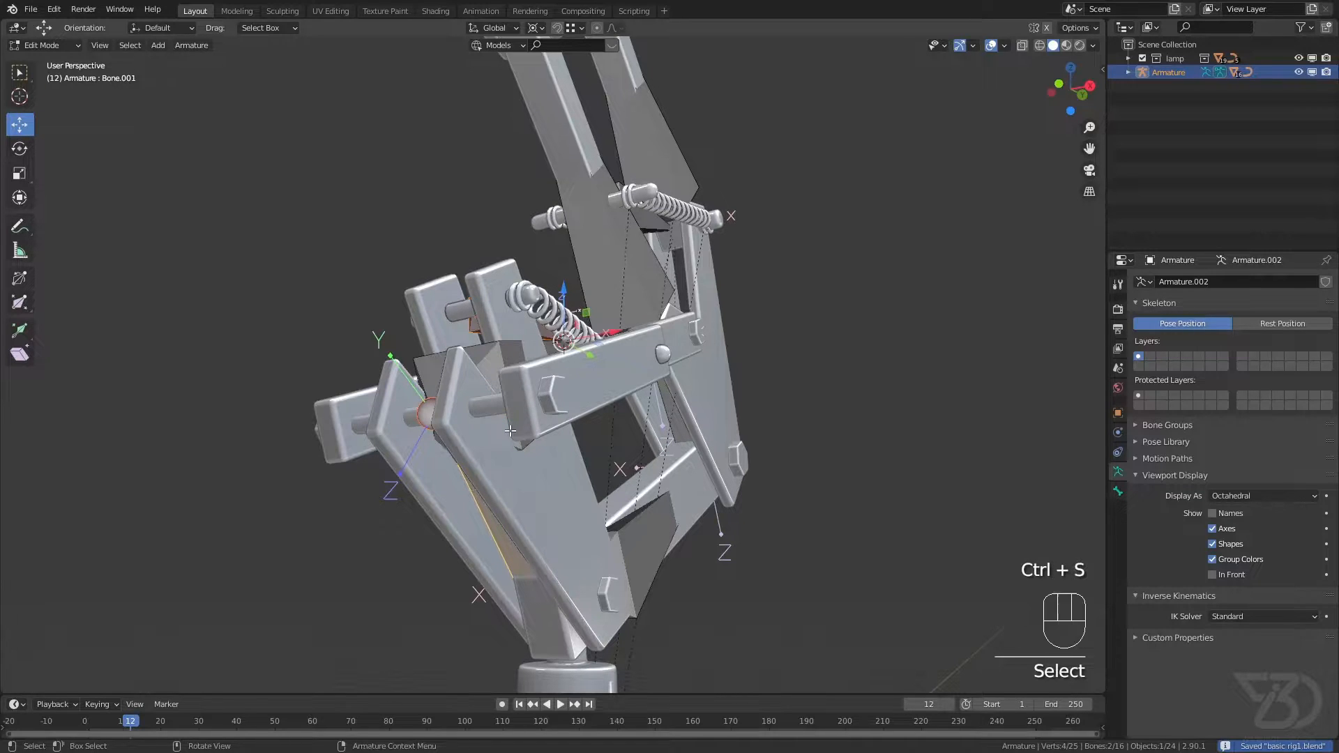
key("ctrl+p")
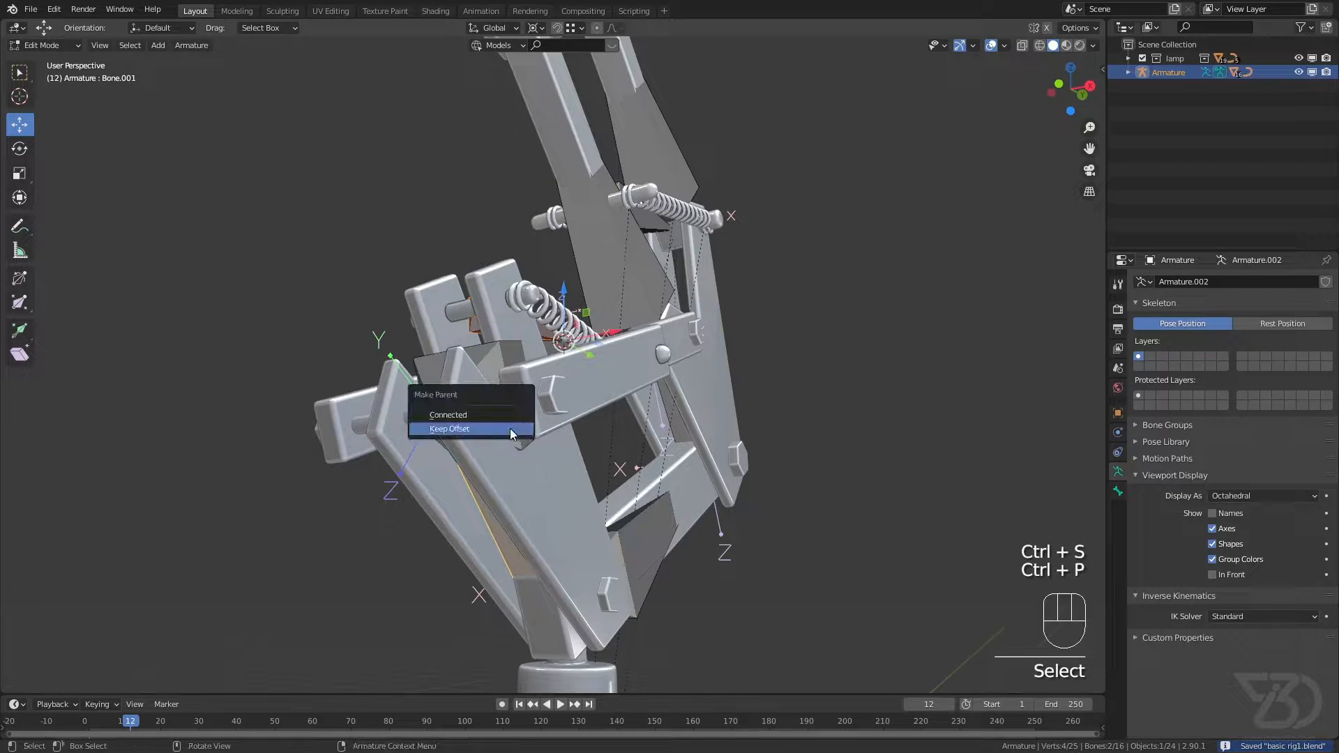
left_click(510, 429)
key("ctrl+s")
middle_click_drag(509, 429, 499, 410, "shift")
mouse_move(499, 410)
middle_mouse_down()
mouse_move(420, 453)
mouse_move(509, 431)
middle_mouse_up()
key("ctrl+s")
Step: Add a Stretch To constraint to the new lower spring bone in Pose Mode
left_click(48, 45)
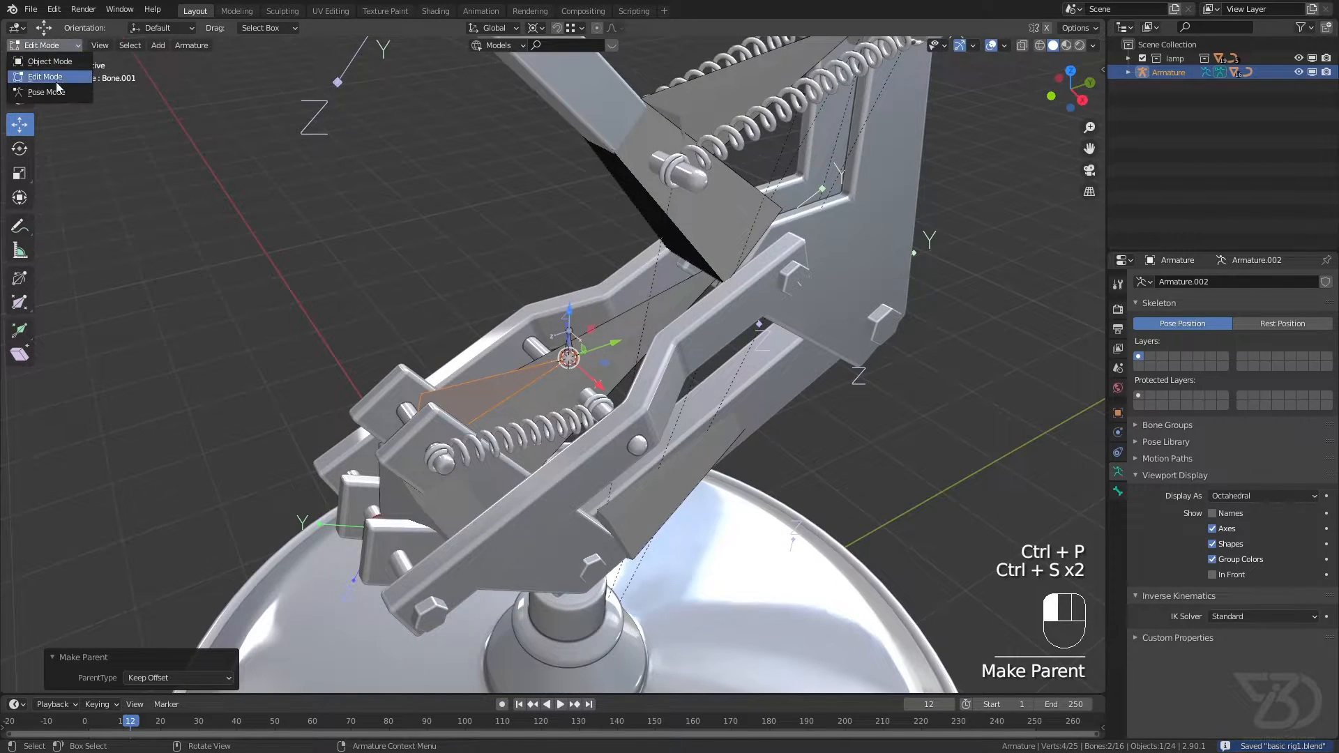
left_click(42, 92)
left_click(489, 391)
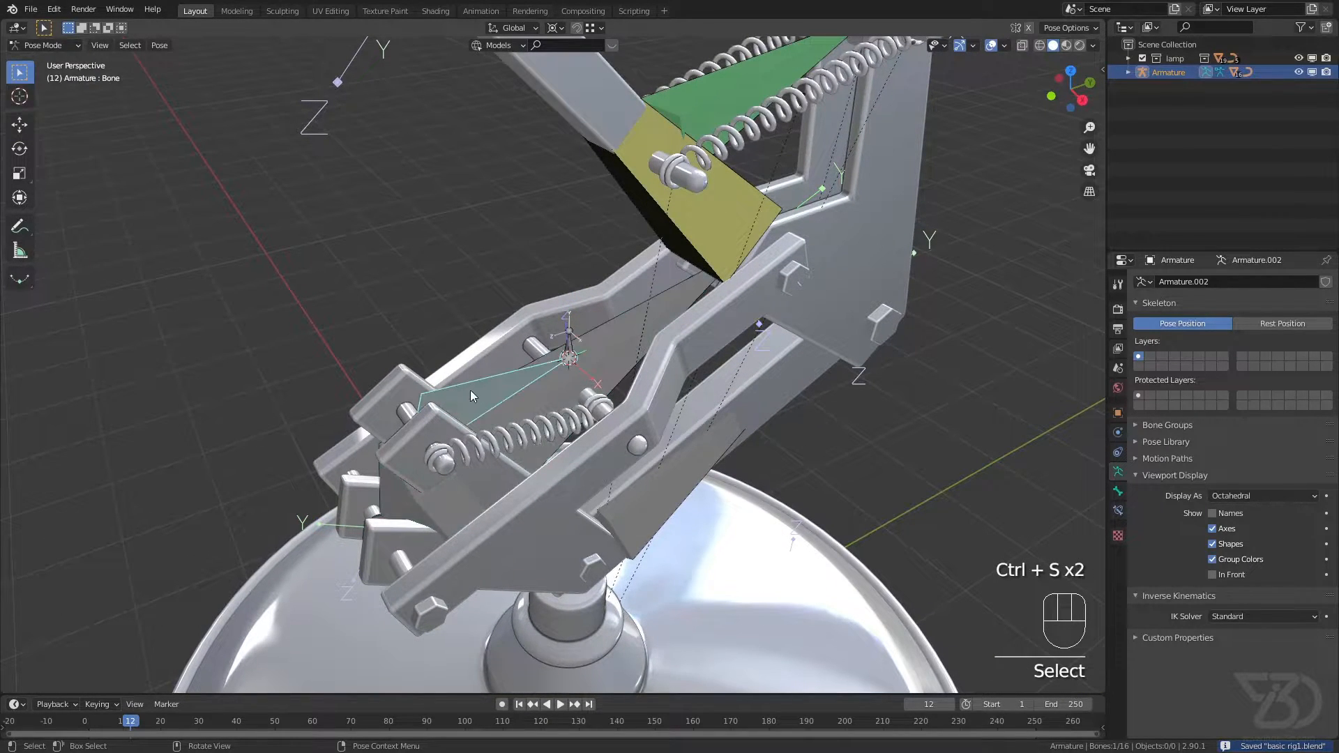
left_click(1118, 511)
left_click(1214, 281)
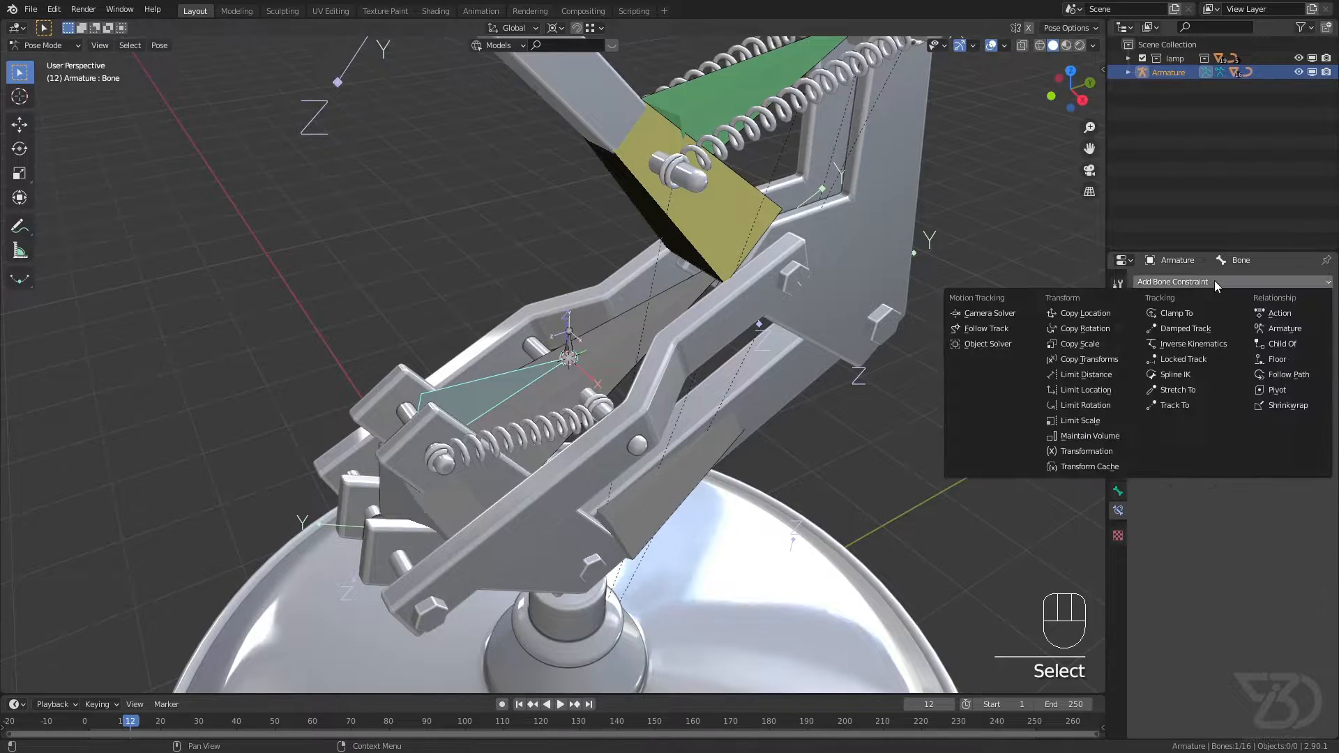
left_click(1193, 390)
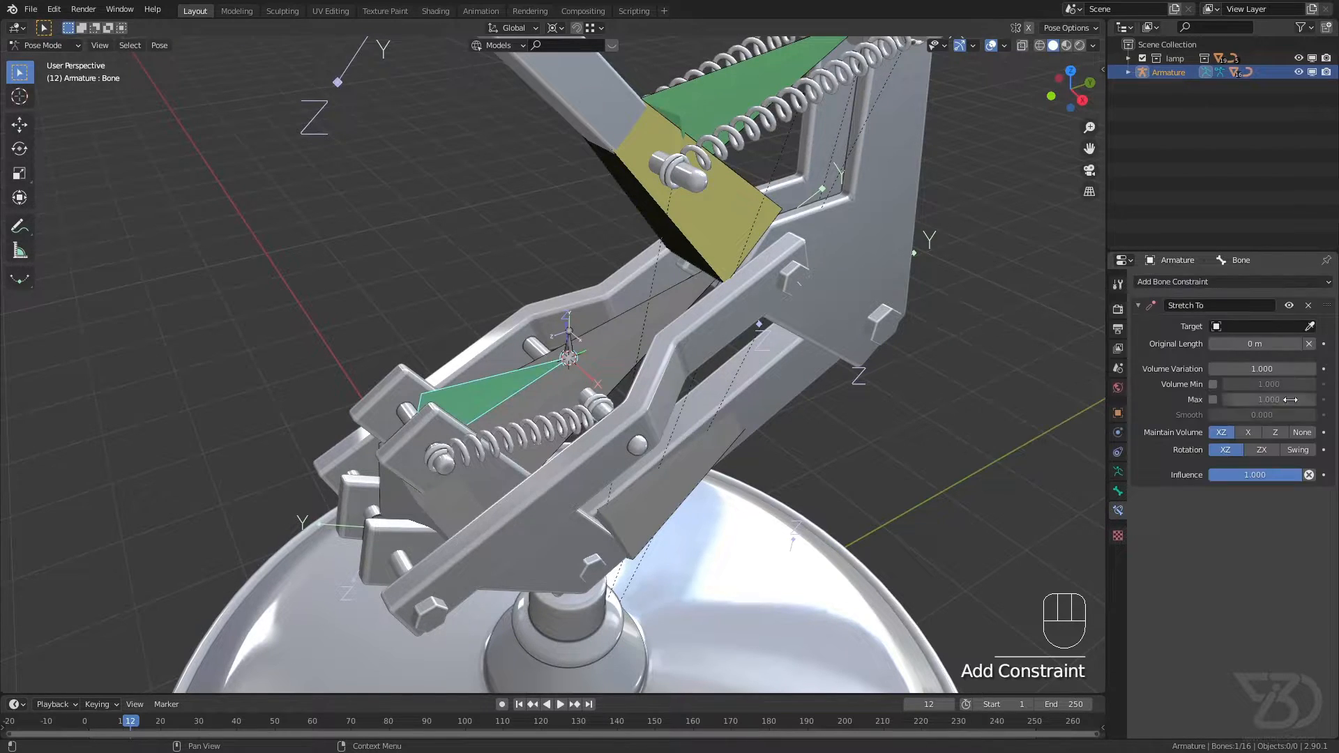
Step: Set the Stretch To target to Armature with st target 2 as its bone and Maintain Volume set to None
left_click(1310, 327)
left_click(714, 212)
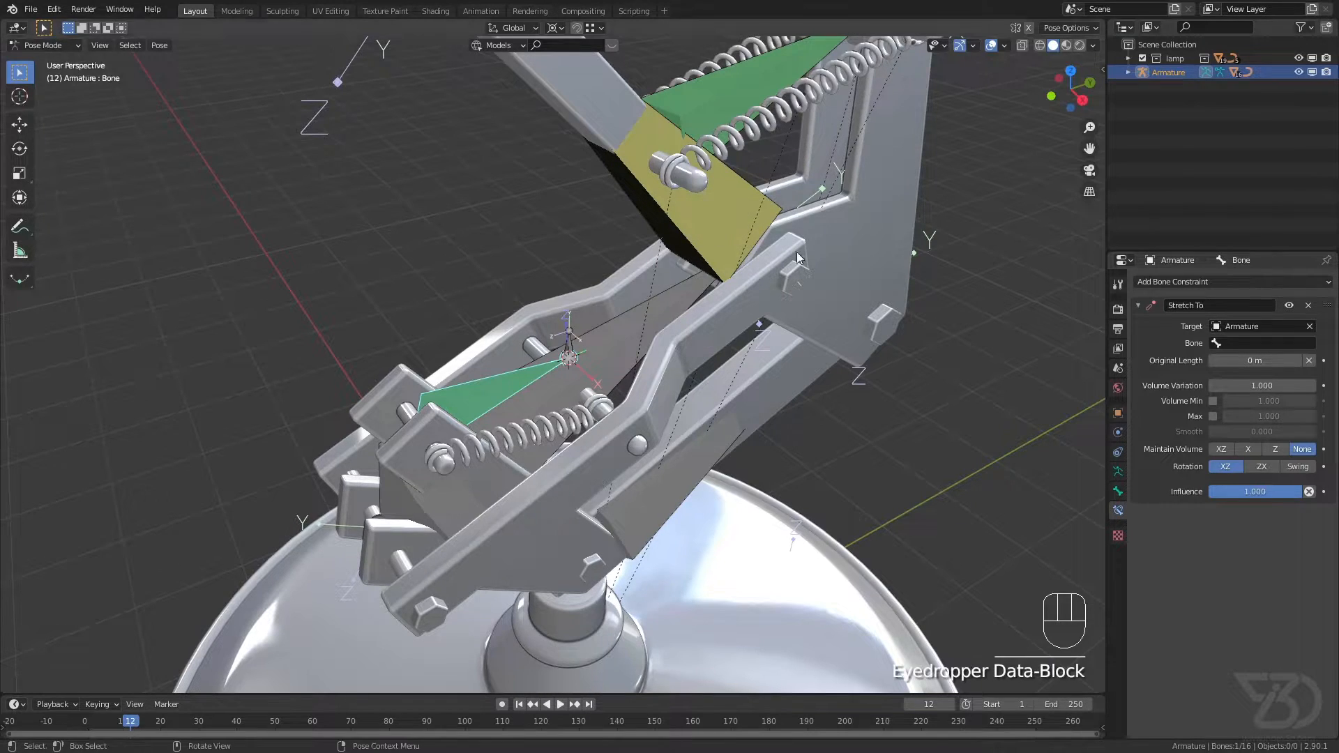
left_click(1249, 343)
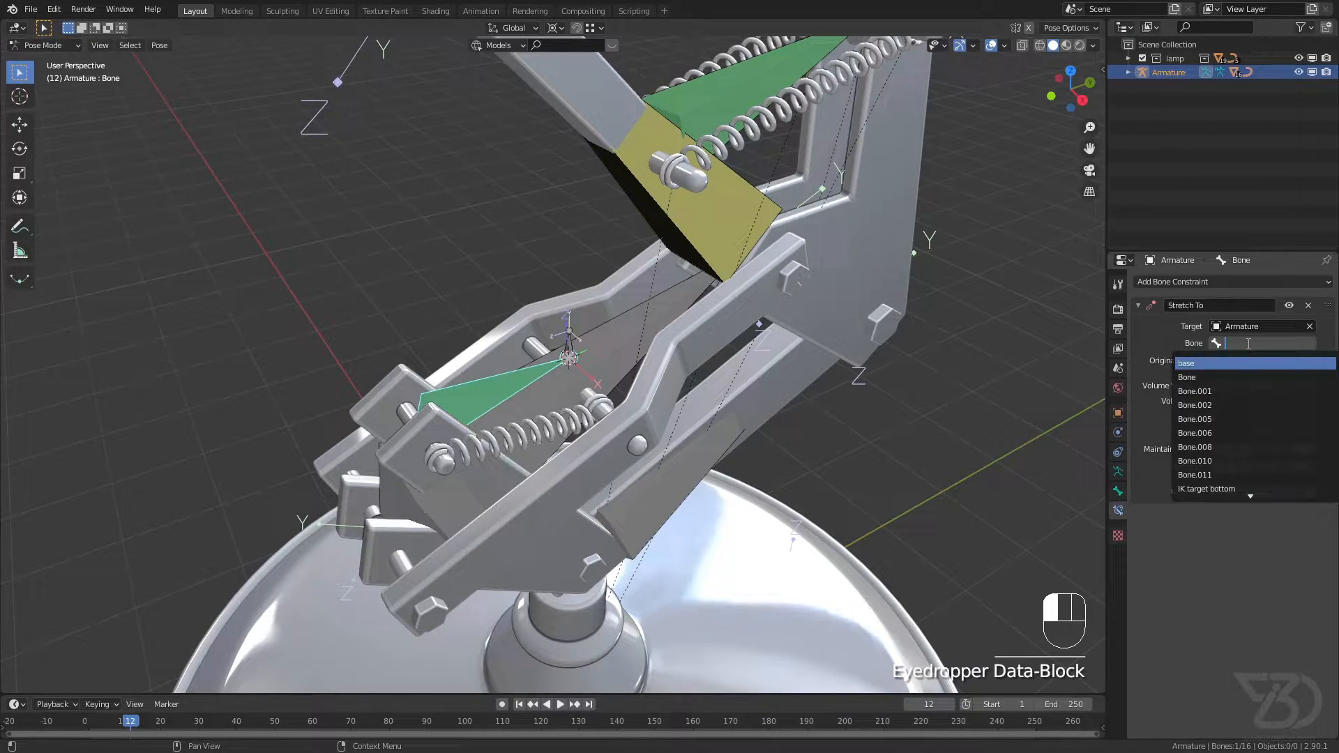
type("st")
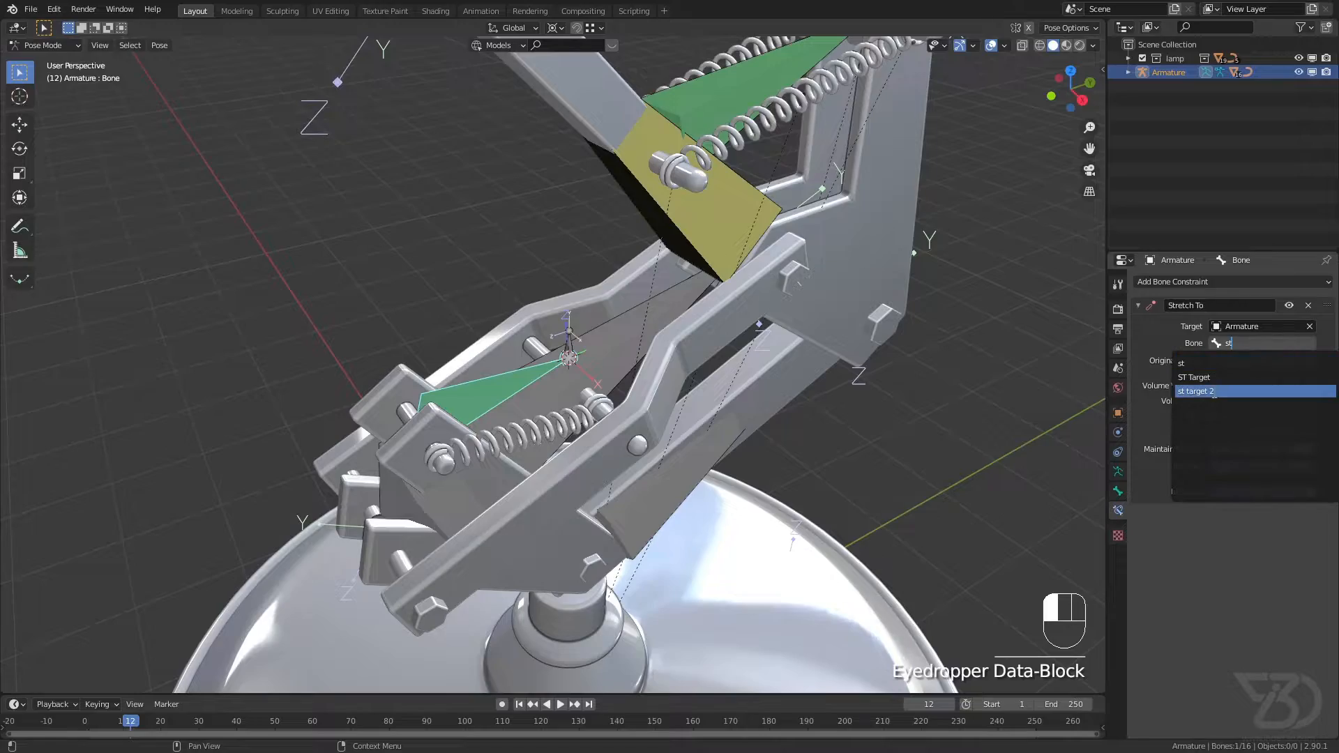
left_click(1196, 392)
Step: Hide Bone.002 to inspect where the spring bone's tip meets st target 2, and save the file
scroll(585, 358, "up", 4)
middle_click_drag(525, 384, 551, 355)
left_click(622, 363)
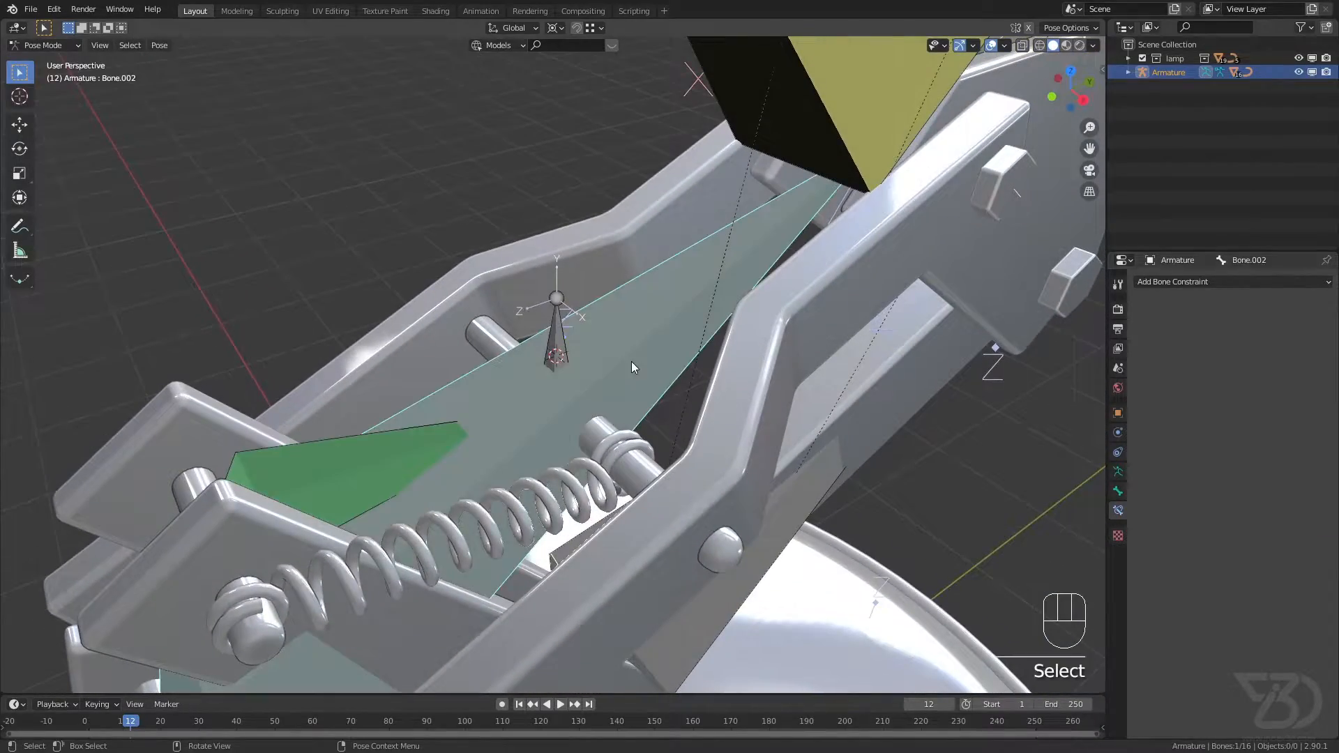
key("h")
scroll(566, 399, "up", 3)
middle_click_drag(566, 399, 571, 360)
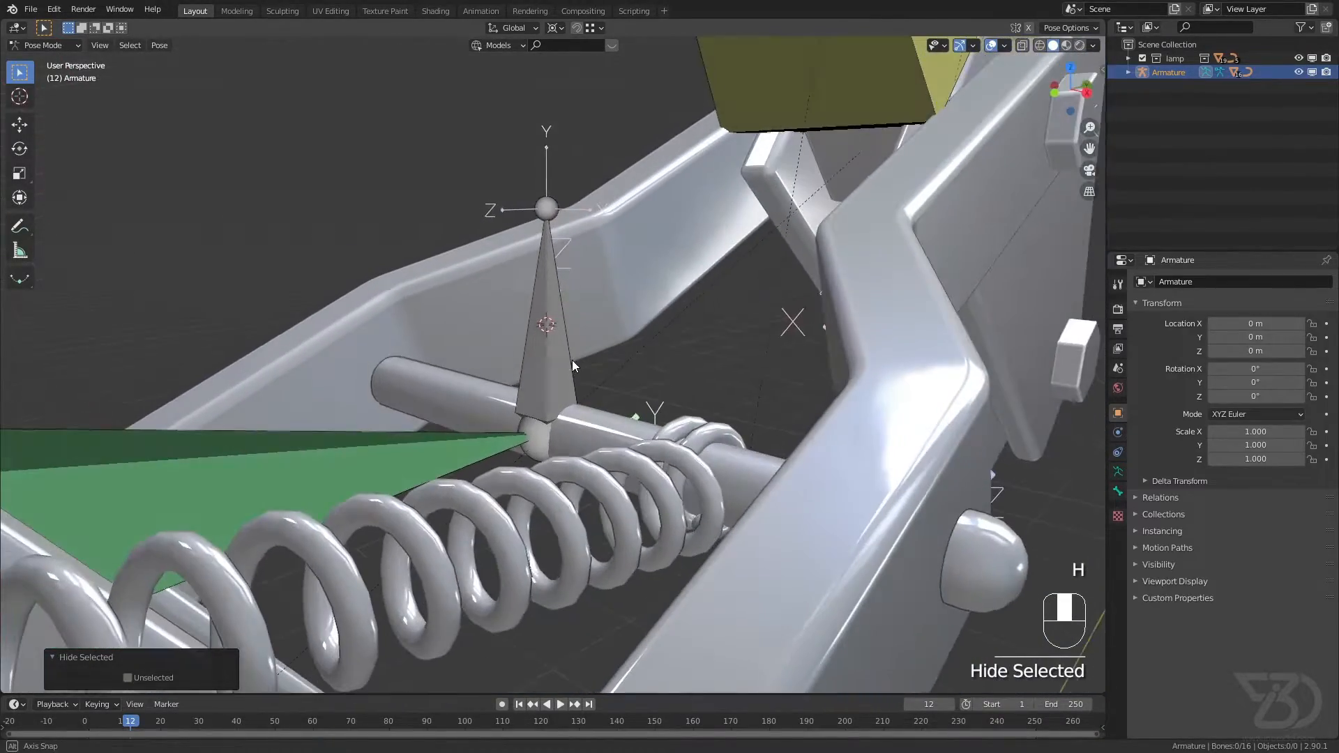
middle_click_drag(551, 414, 479, 440)
left_click(475, 424)
key("ctrl+s")
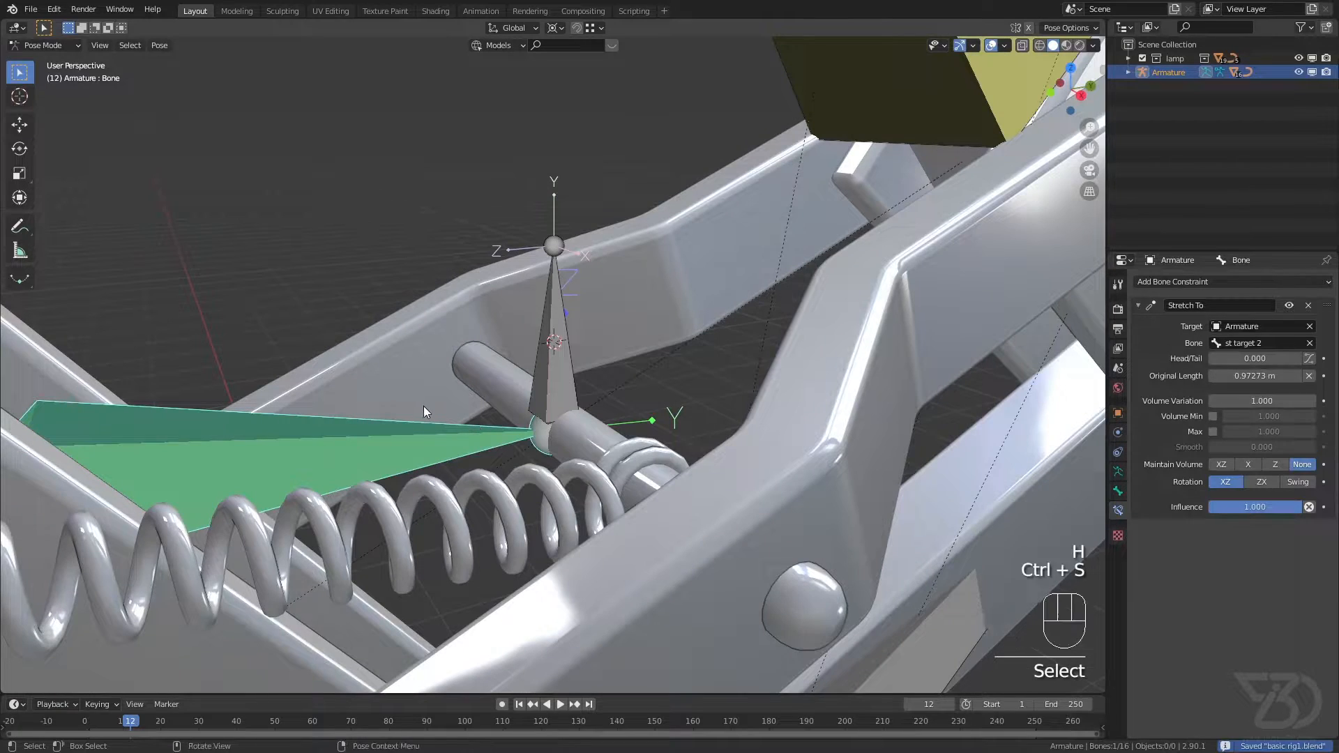
middle_click_drag(423, 404, 597, 402)
key("ctrl+s")
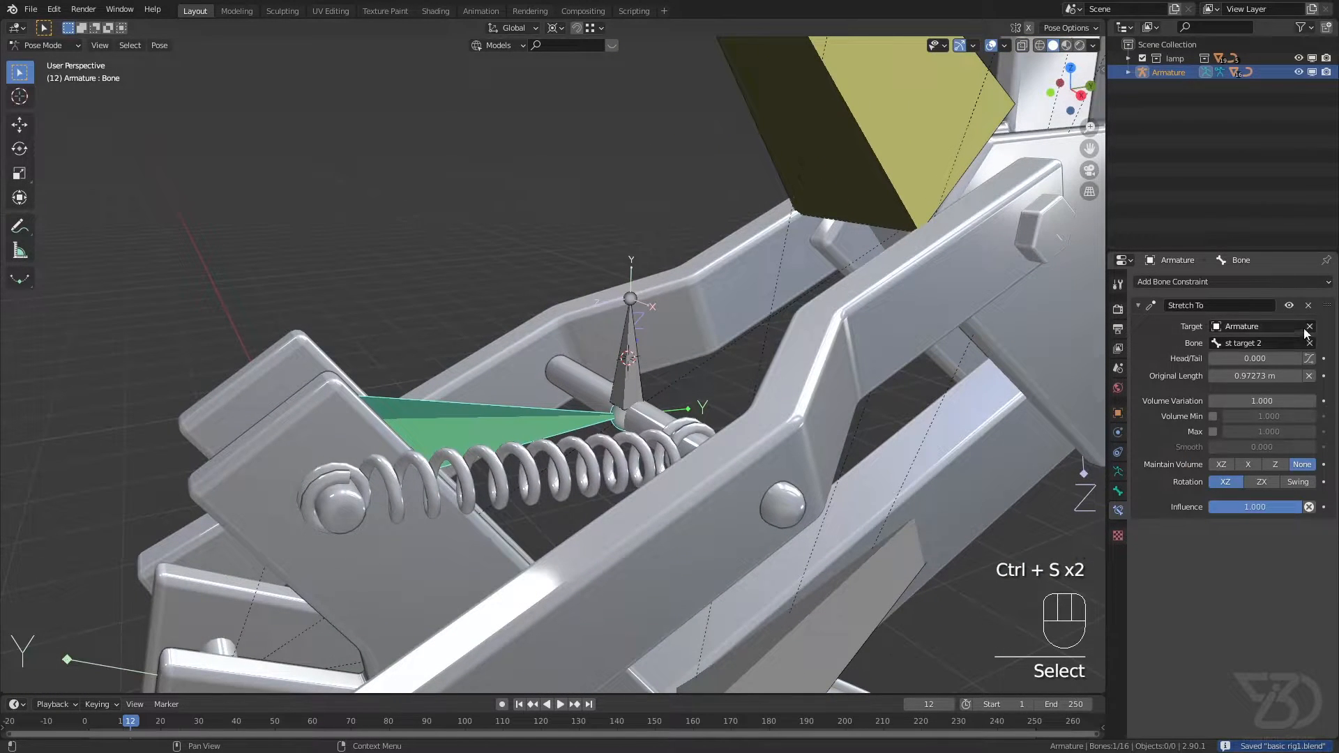
Step: Remove the Stretch To constraint from the spring bone and hide Bone.002 in Edit Mode
left_click(1308, 306)
left_click(626, 395)
scroll(625, 394, "up", 3)
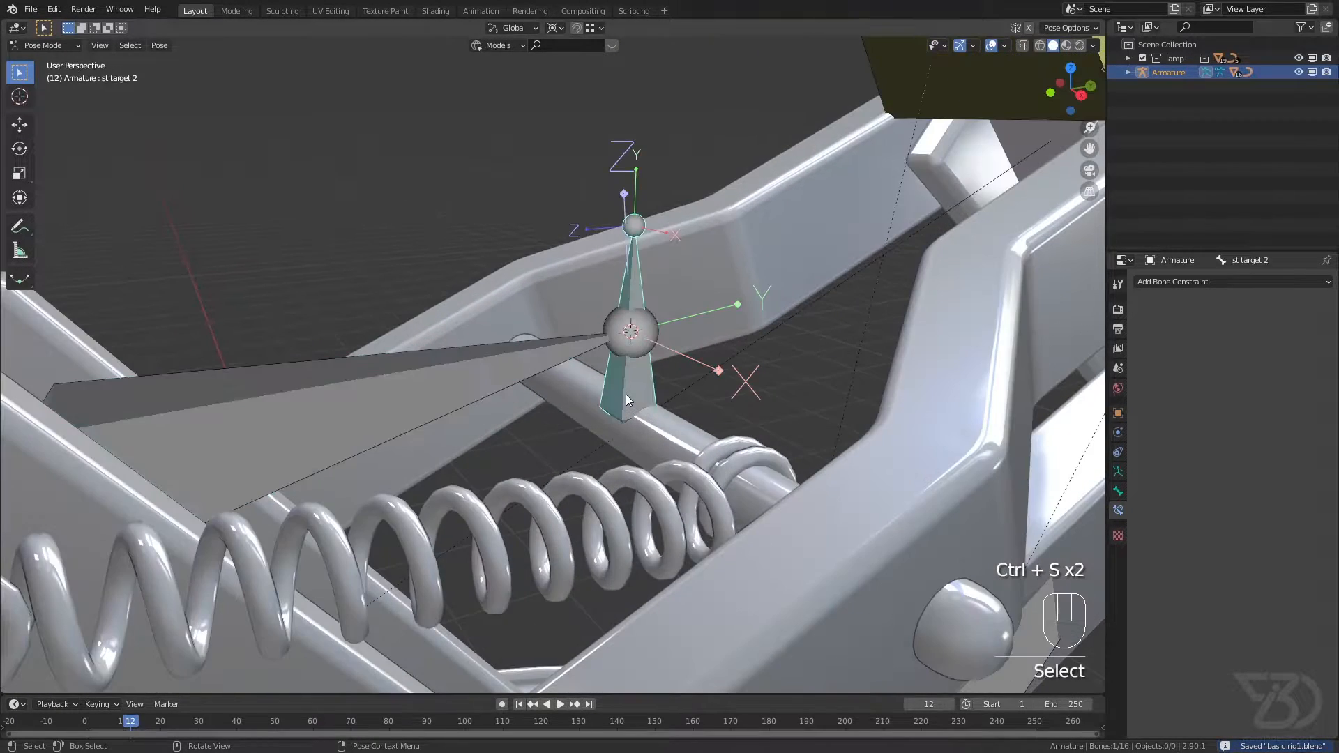
key("Tab")
key("Tab")
key("Tab")
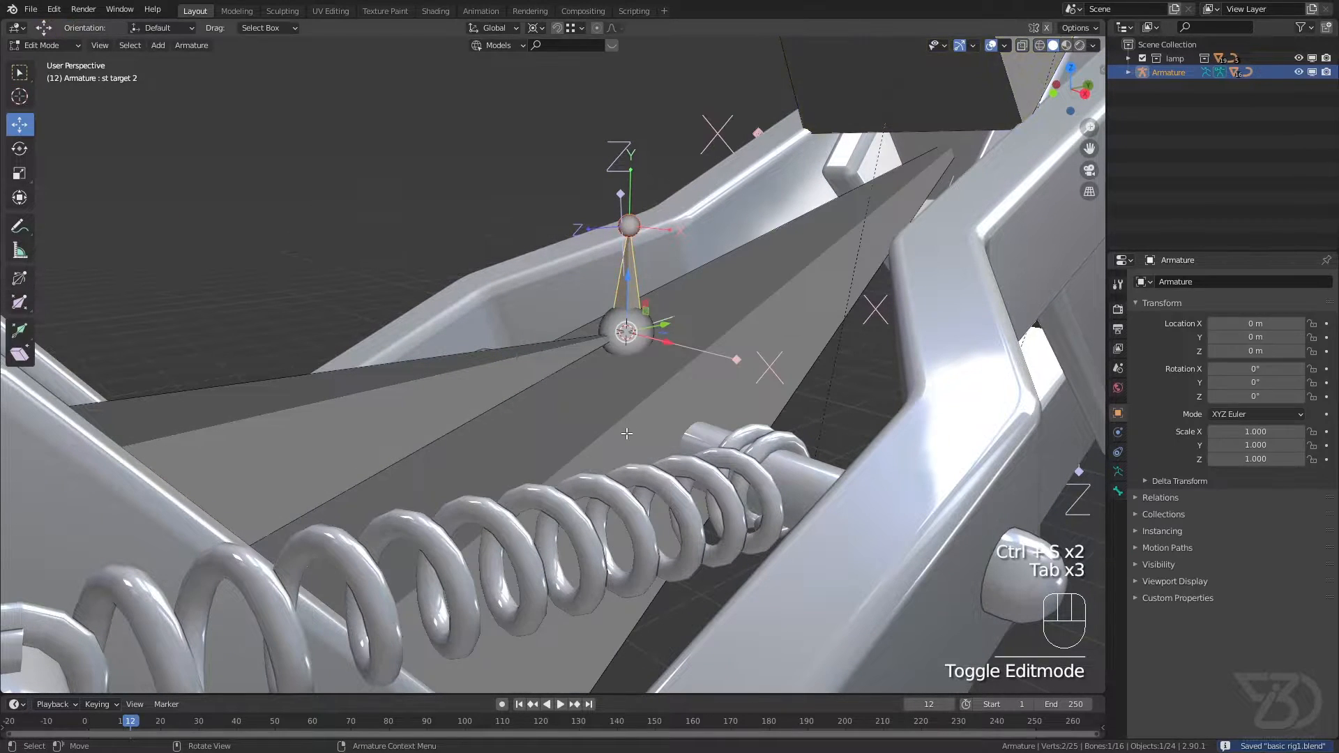
left_click(710, 332)
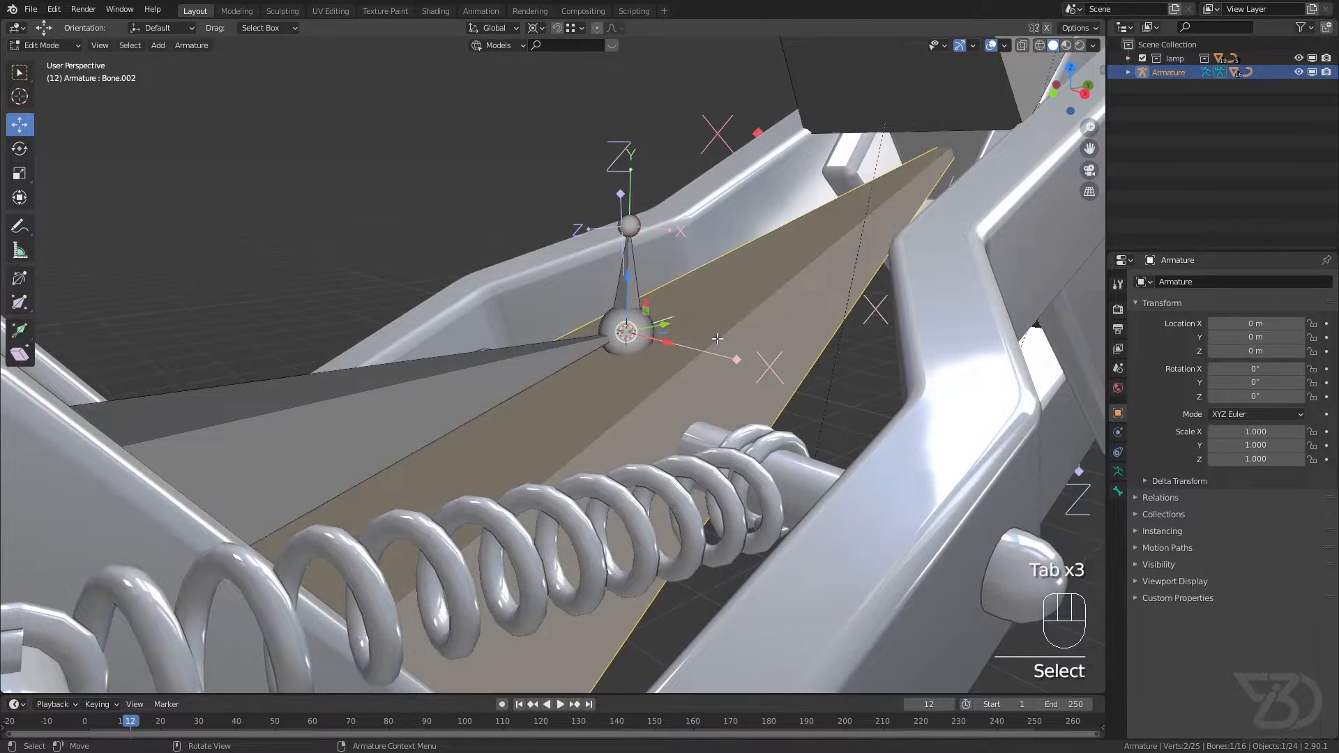
key("h")
Step: Turn on X-ray and snap the 3D cursor to the base of the st target 2 bone
scroll(622, 429, "up", 3)
left_click(640, 416)
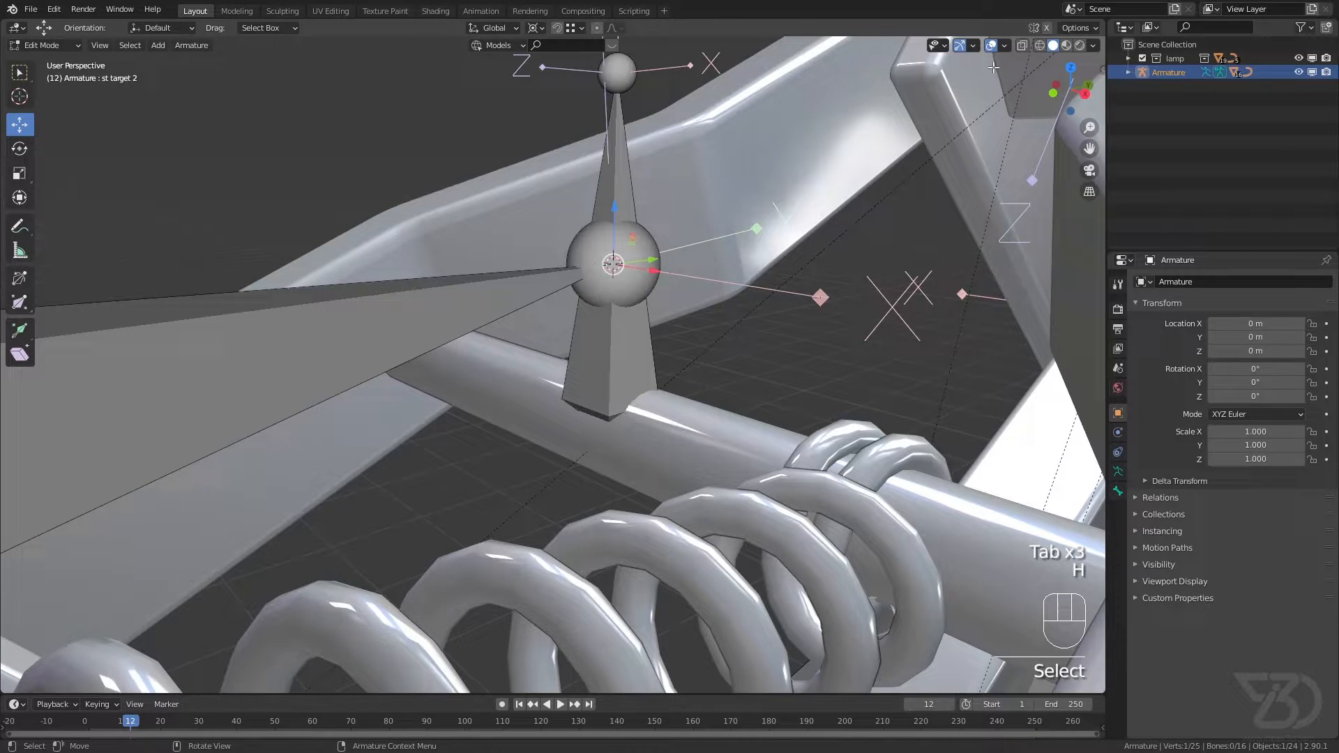
left_click(1020, 45)
key("shift+s")
left_click(629, 580)
Step: Snap the spring bone's tip to the 3D cursor, return to Pose Mode, and save the file
left_click(618, 279)
key("shift+s")
left_click(678, 104)
key("ctrl+s")
key("Tab")
key("ctrl+s")
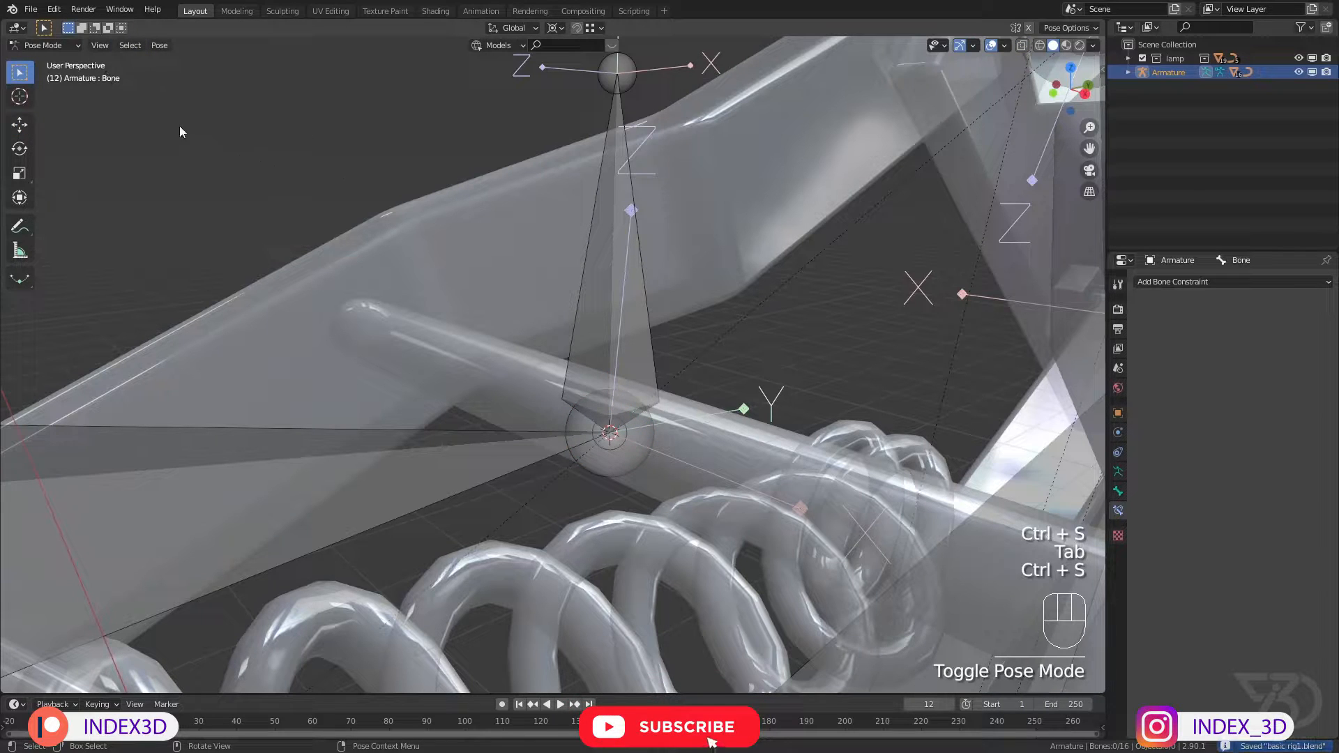
Step: Reveal the hidden bones, turn off X-ray in Object Mode, and save the file
key("alt+h")
key("ctrl+s")
left_click(50, 45)
left_click(64, 65)
left_click(1021, 46)
scroll(704, 265, "down", 4)
middle_click_drag(611, 333, 667, 283, "shift")
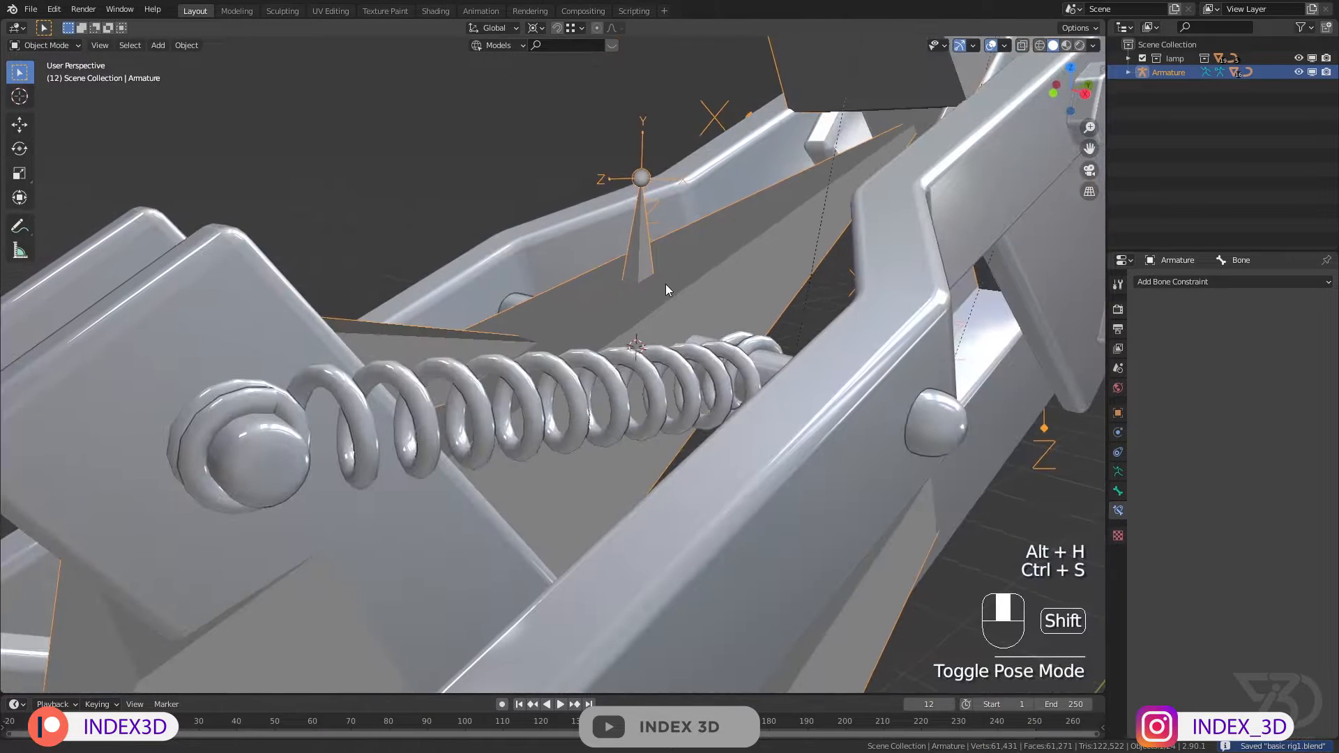
left_click(642, 237)
key("ctrl+s")
left_click(664, 238)
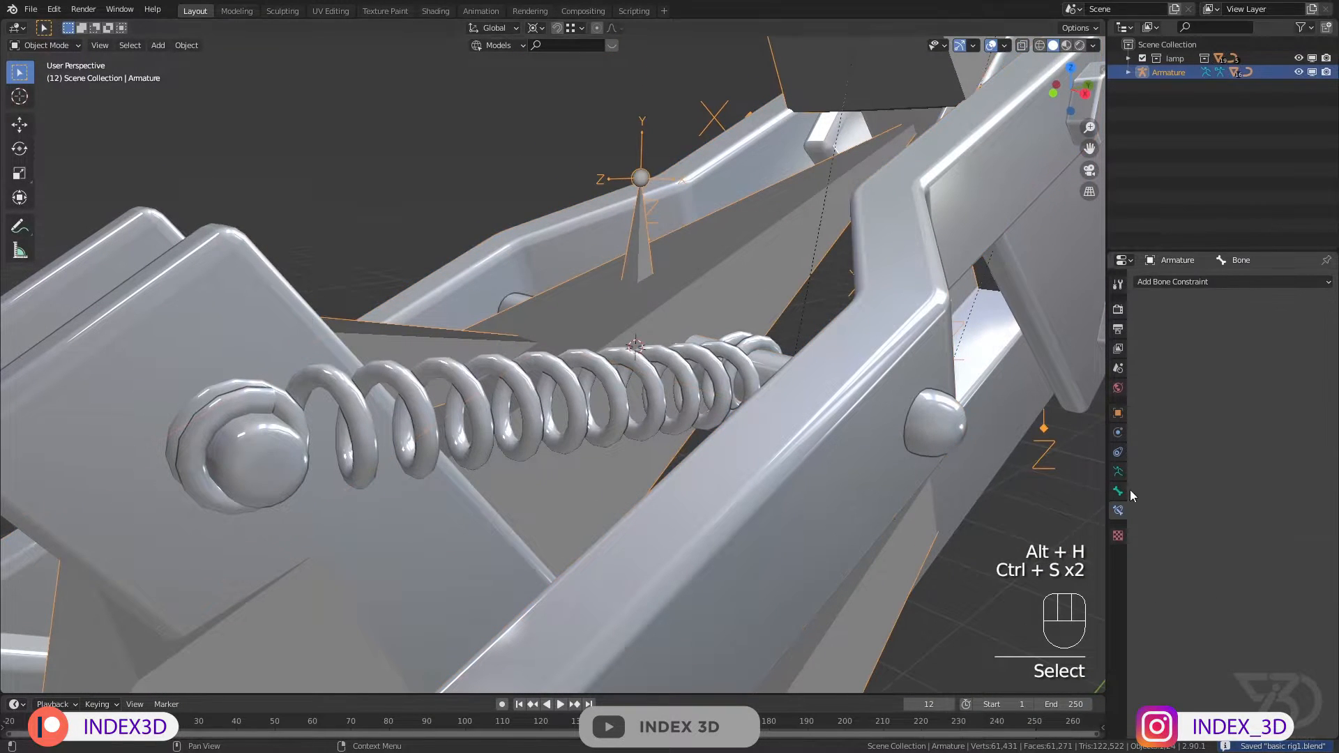
Step: Return to Pose Mode and add a fresh Stretch To constraint to the lower spring bone
left_click(53, 47)
left_click(61, 98)
left_click(407, 348)
left_click(1237, 282)
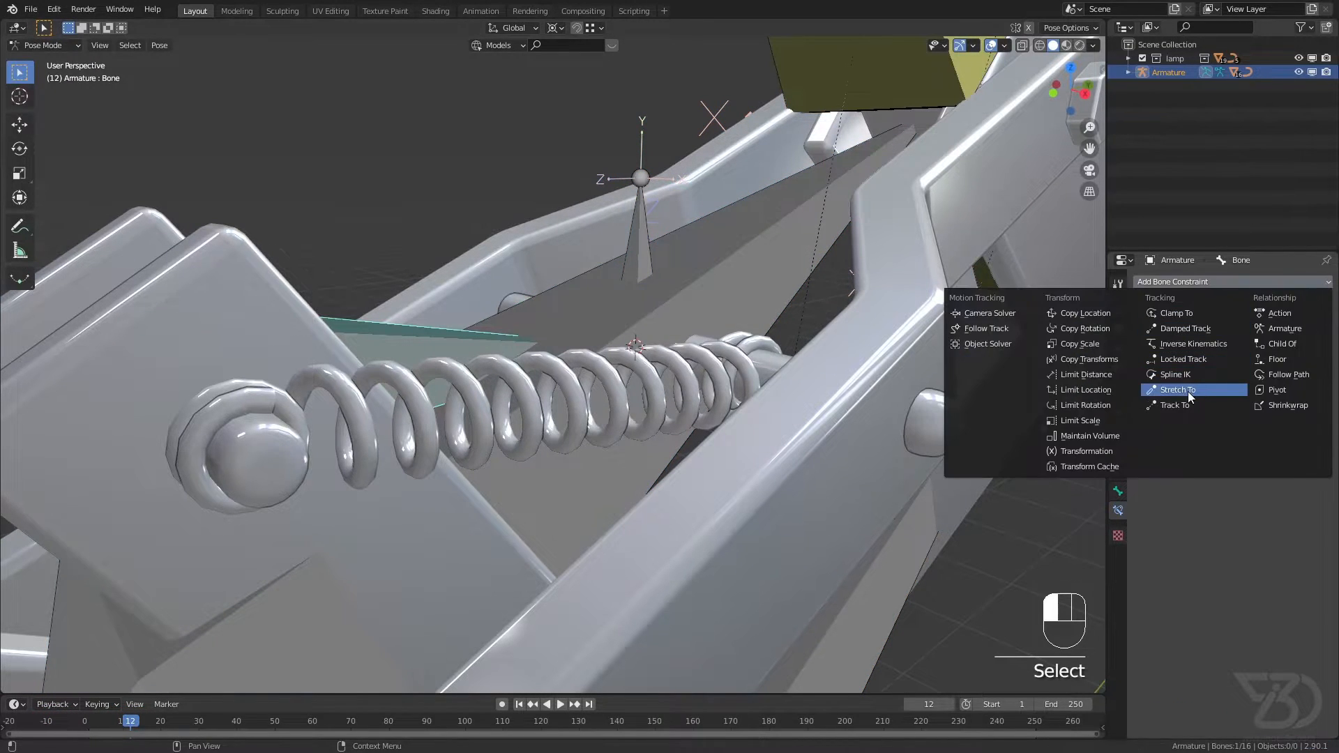
left_click(1186, 392)
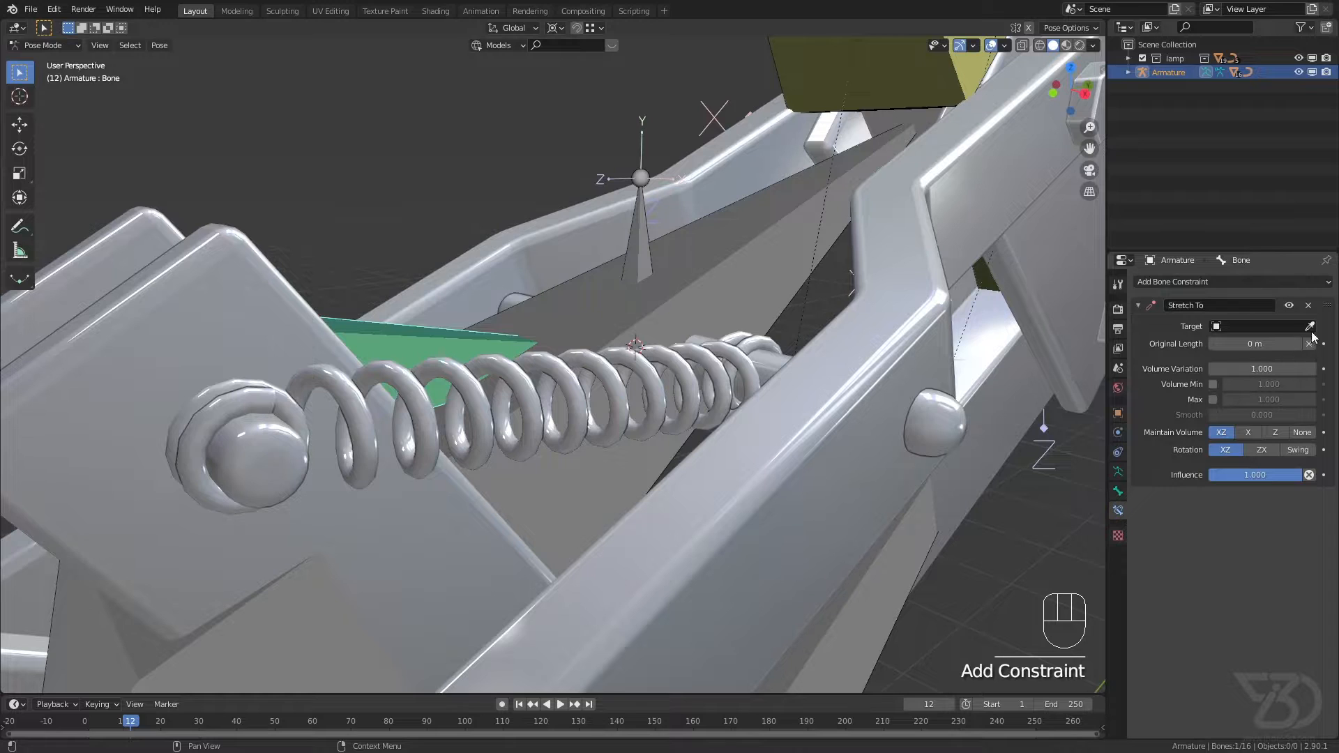
Step: Target the constraint at Armature's st target 2 bone with Maintain Volume set to None, and save the file
left_click(641, 222)
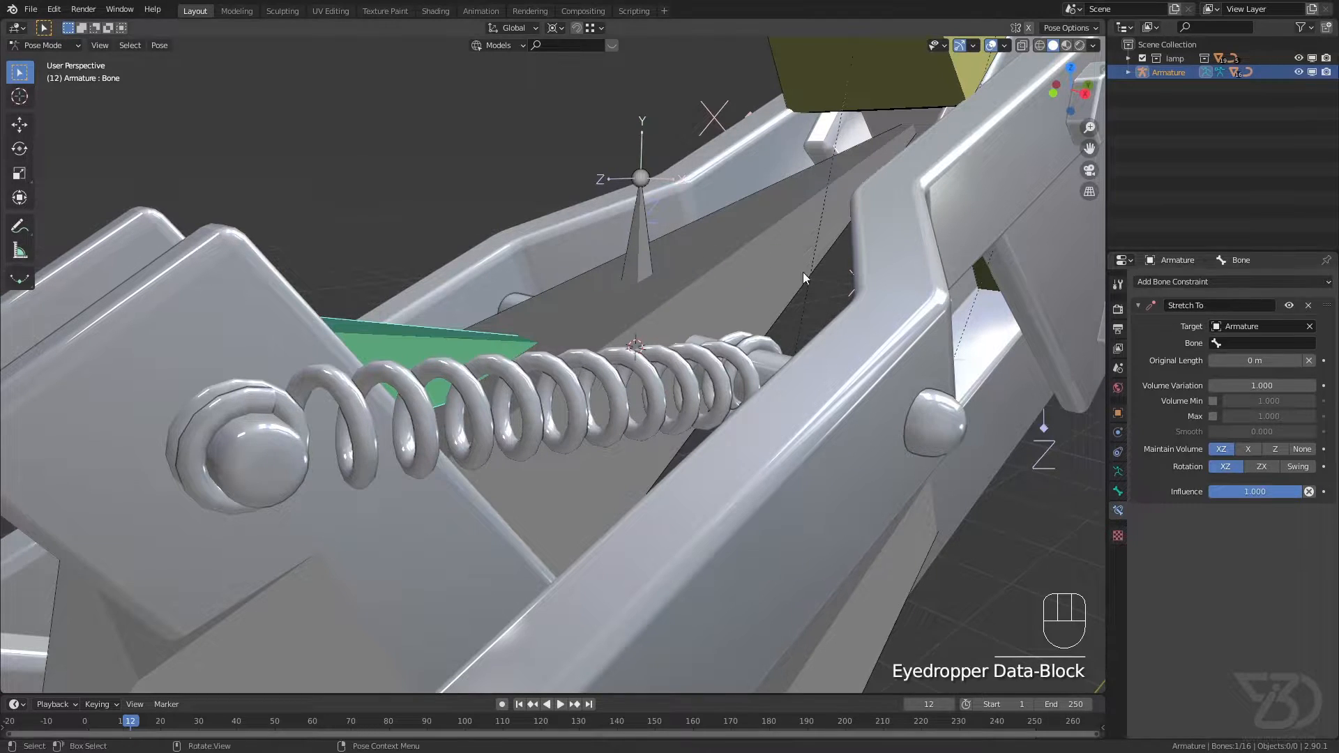
left_click(1238, 343)
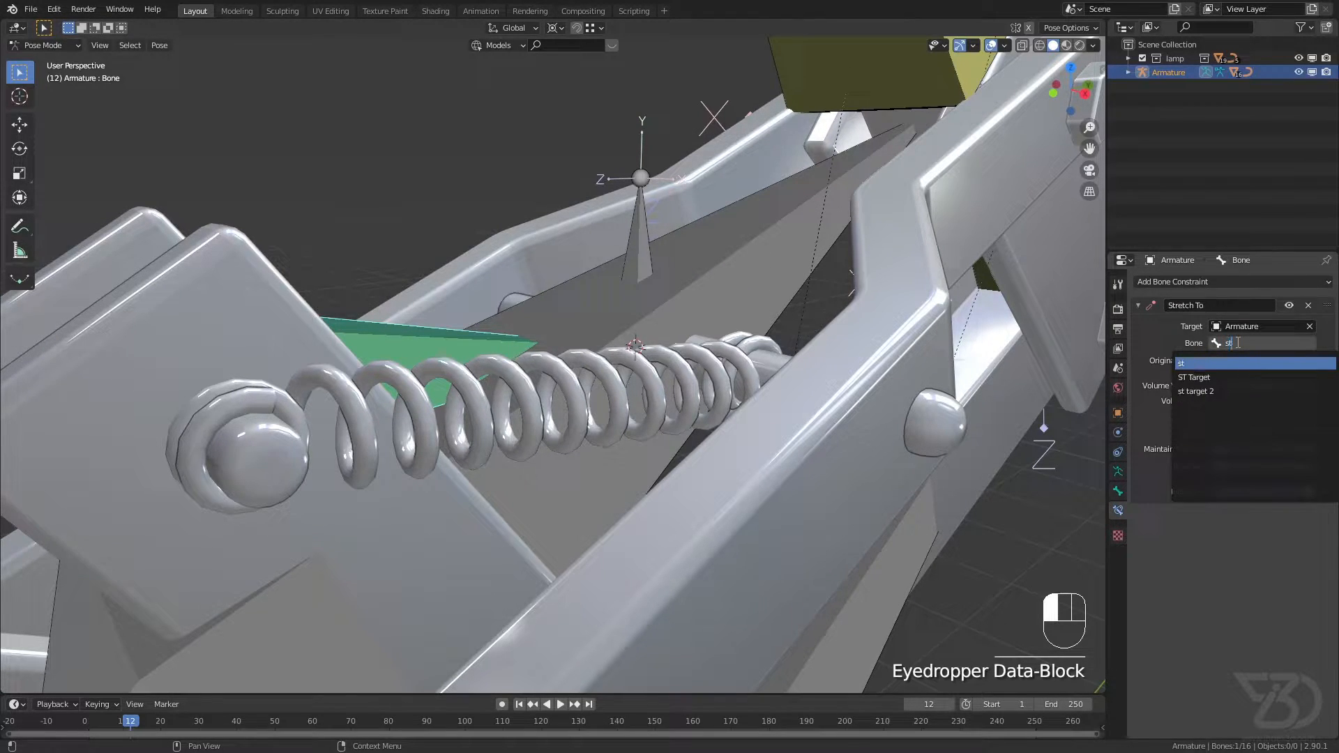
type("st")
left_click(1219, 390)
key("ctrl+s")
key("ctrl+s")
Step: Try out the lower spring bone's stretching by moving the main IK bone, cancel the move, and save
scroll(633, 324, "down", 7)
middle_click_drag(560, 329, 533, 355, "shift")
scroll(537, 285, "down", 1)
scroll(530, 344, "down", 1)
scroll(529, 343, "down", 5)
mouse_move(547, 267)
middle_mouse_down()
mouse_move(401, 260)
mouse_move(600, 264)
mouse_move(546, 260)
middle_mouse_up()
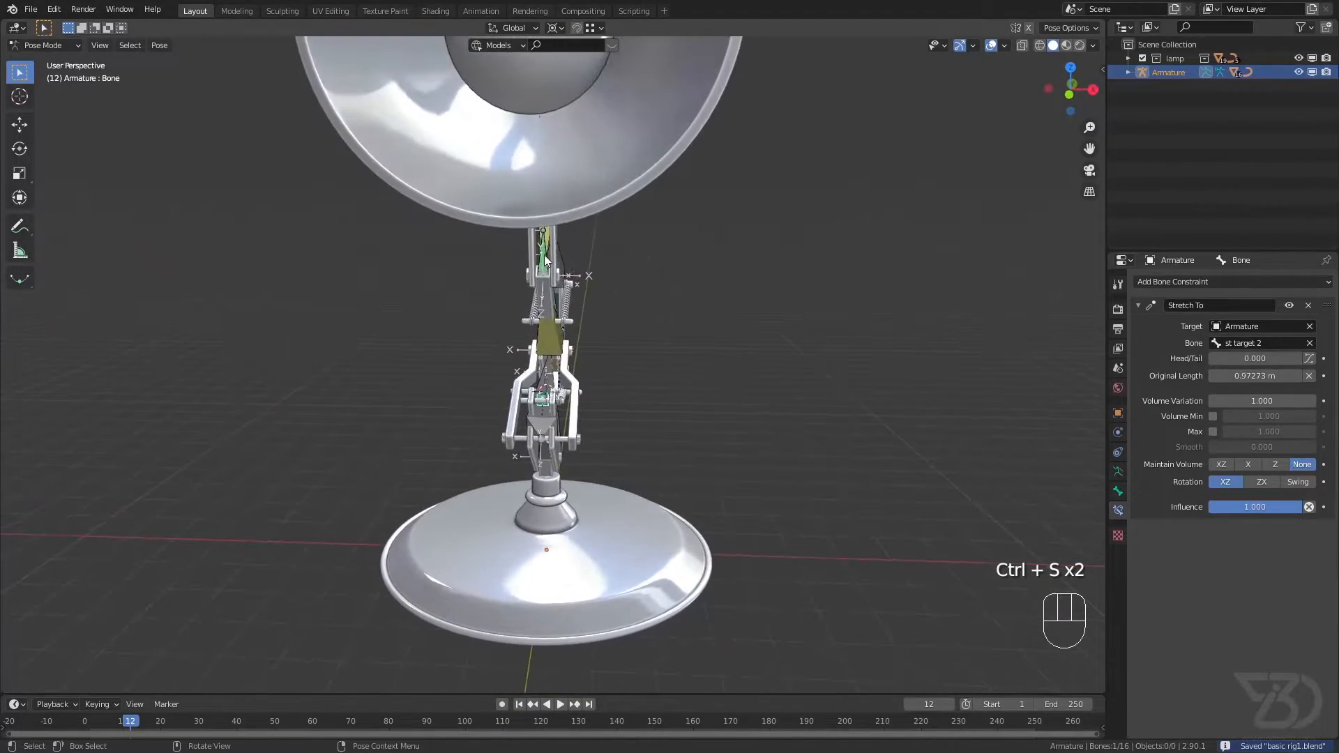
scroll(544, 253, "up", 8)
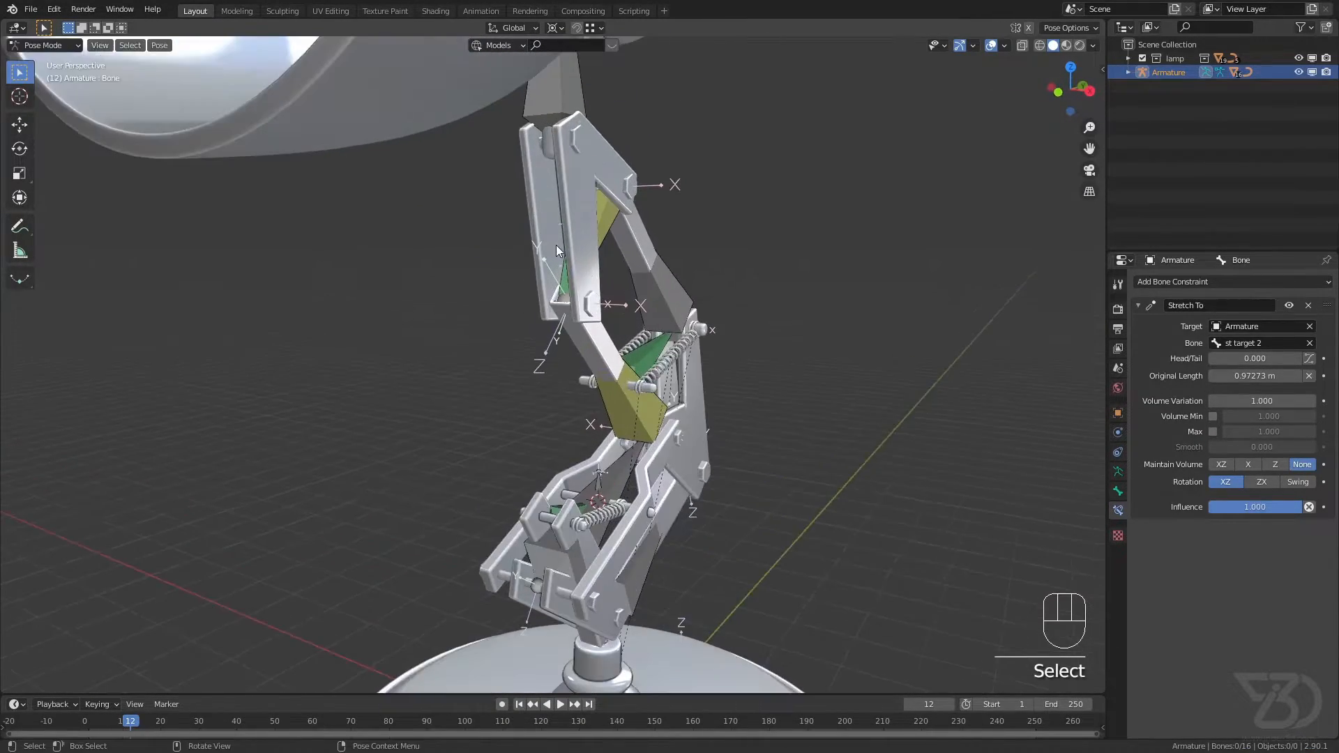
left_click(569, 268)
scroll(579, 282, "down", 5)
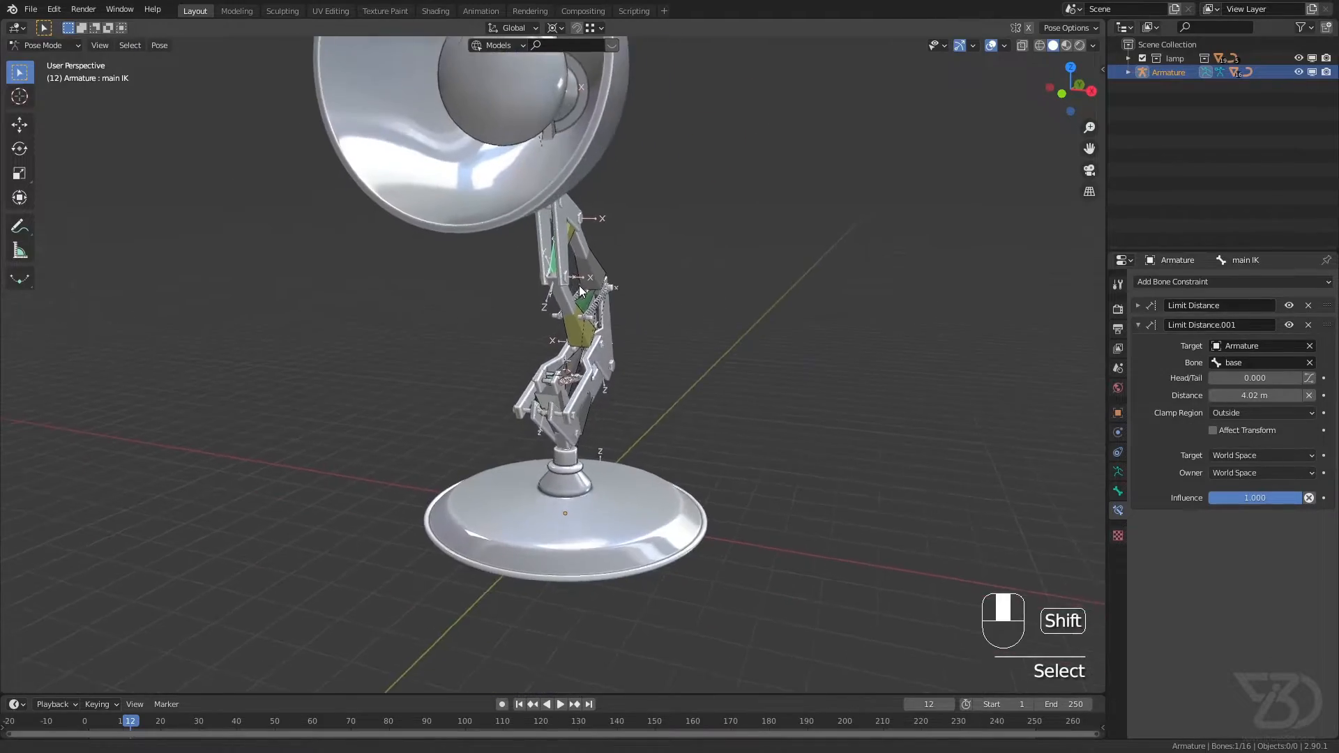
scroll(540, 329, "up", 6)
middle_click_drag(559, 400, 517, 439)
key("g")
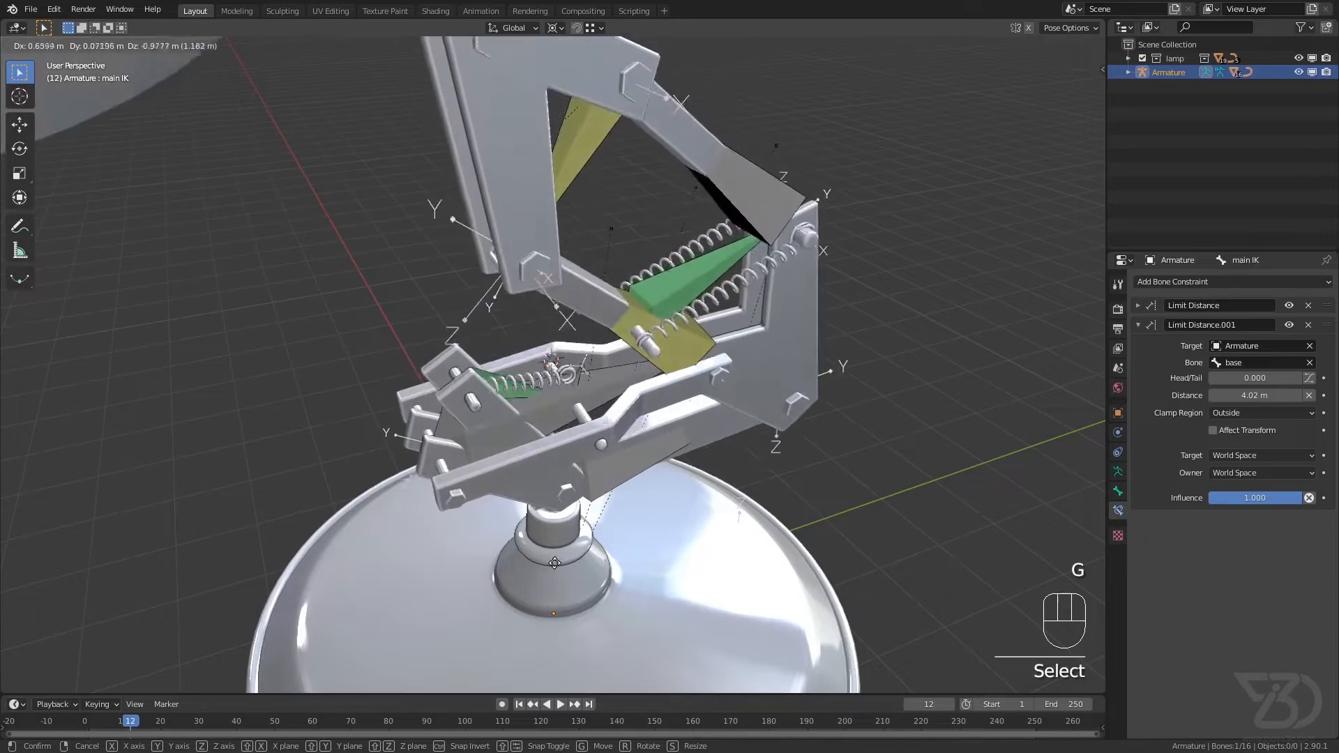
right_click(533, 311)
right_click(534, 311)
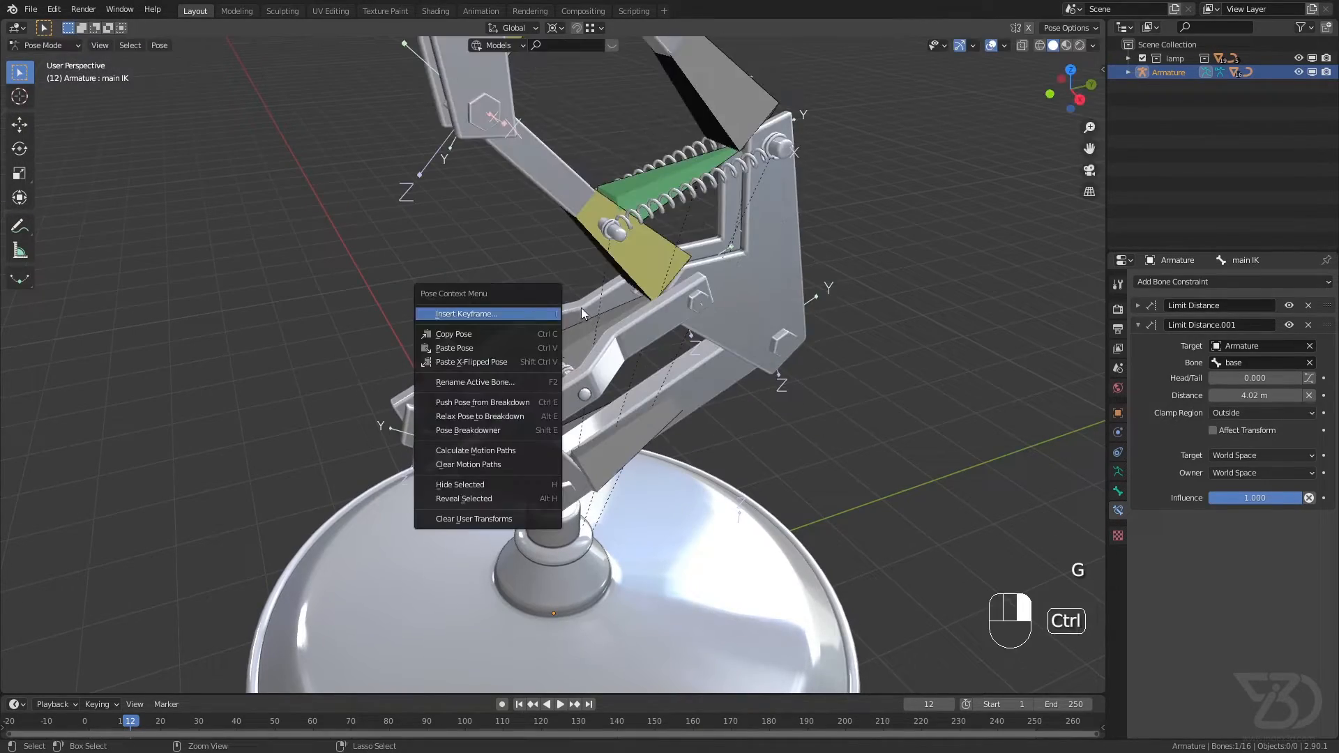
middle_click_drag(580, 328, 576, 300)
middle_click_drag(558, 391, 544, 377, "shift")
middle_click_drag(525, 446, 567, 386, "ctrl")
key("ctrl+s")
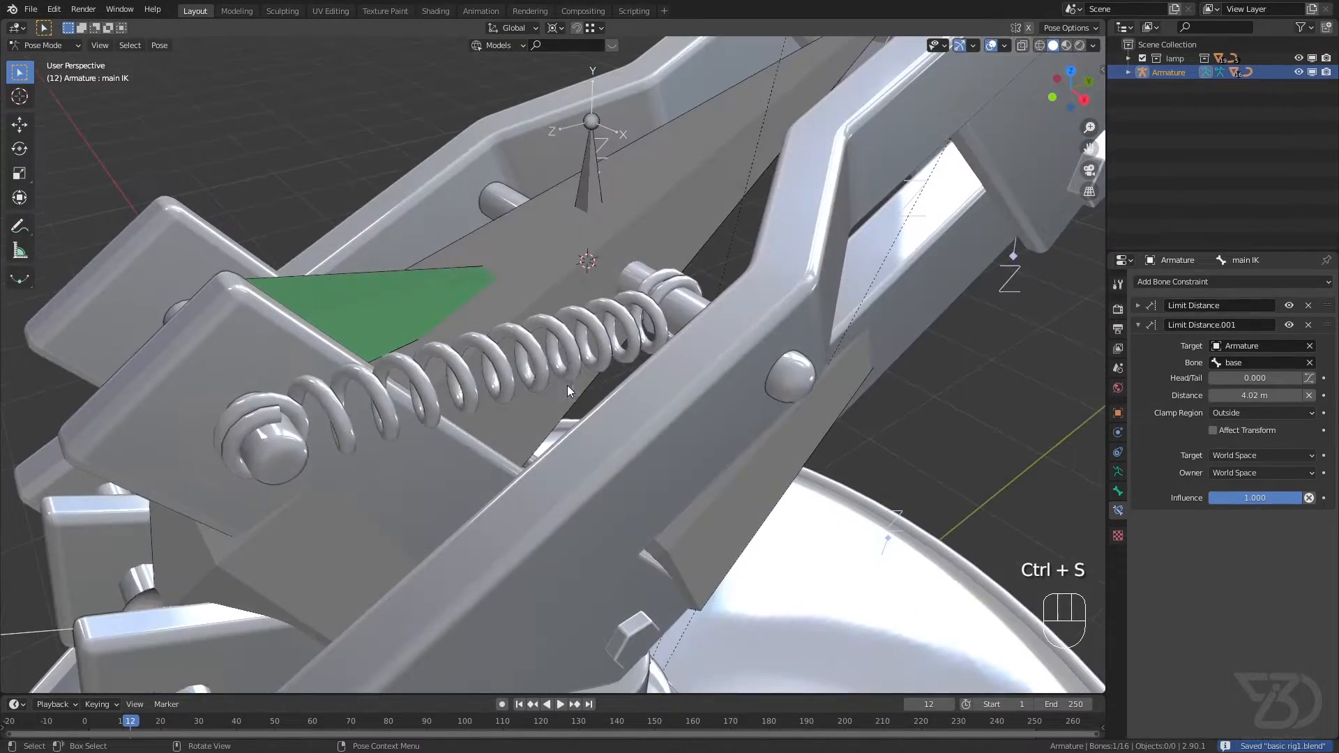
Step: Rename the lower spring's stretching bone as st in Pose Mode and save the file
left_click(502, 365)
scroll(502, 365, "down", 4)
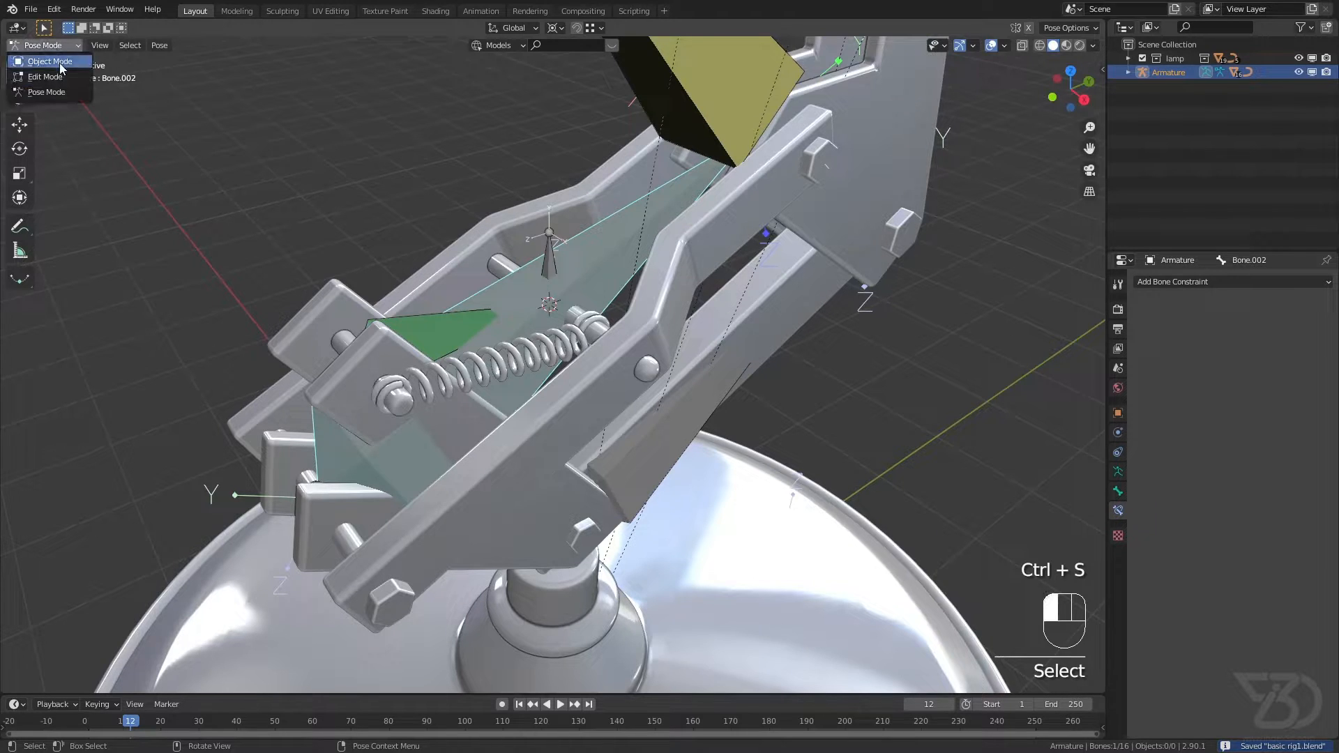
left_click(50, 61)
left_click(482, 359)
left_click(416, 318)
left_click(56, 43)
left_click(52, 90)
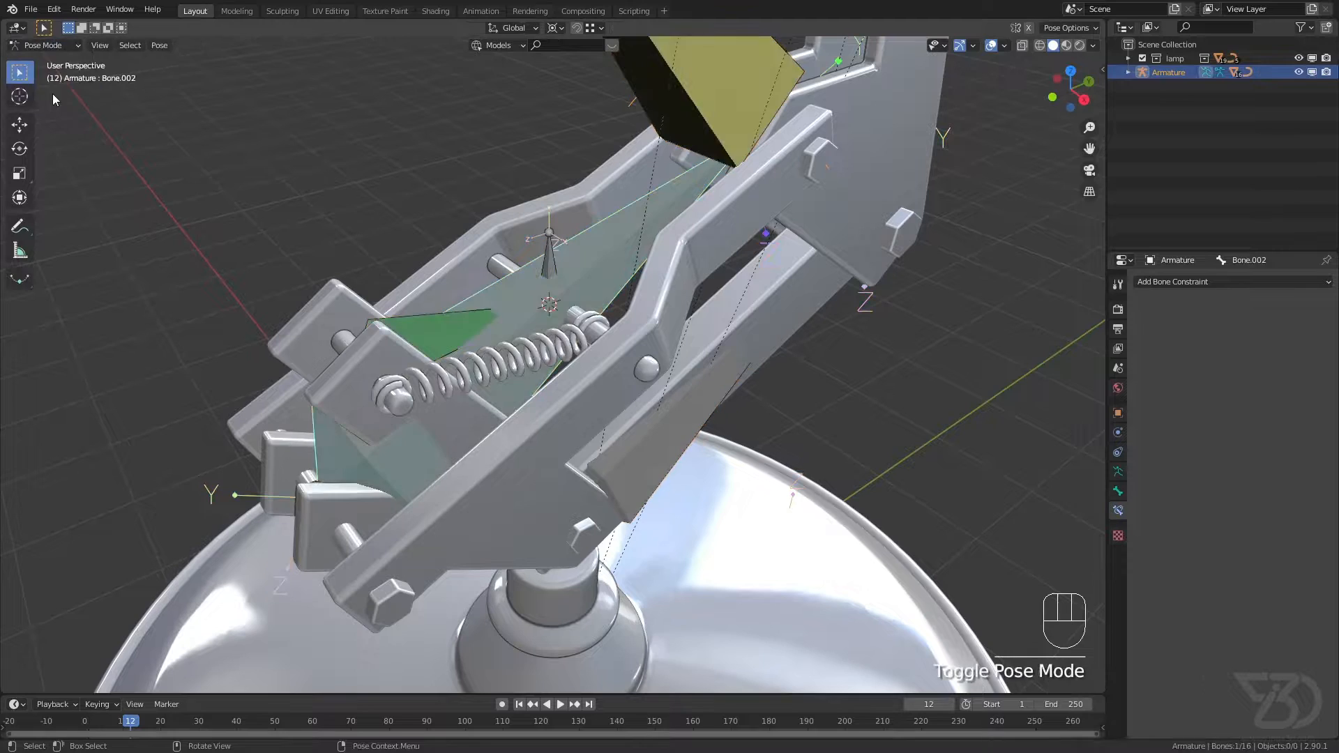
left_click(441, 329)
key("F2")
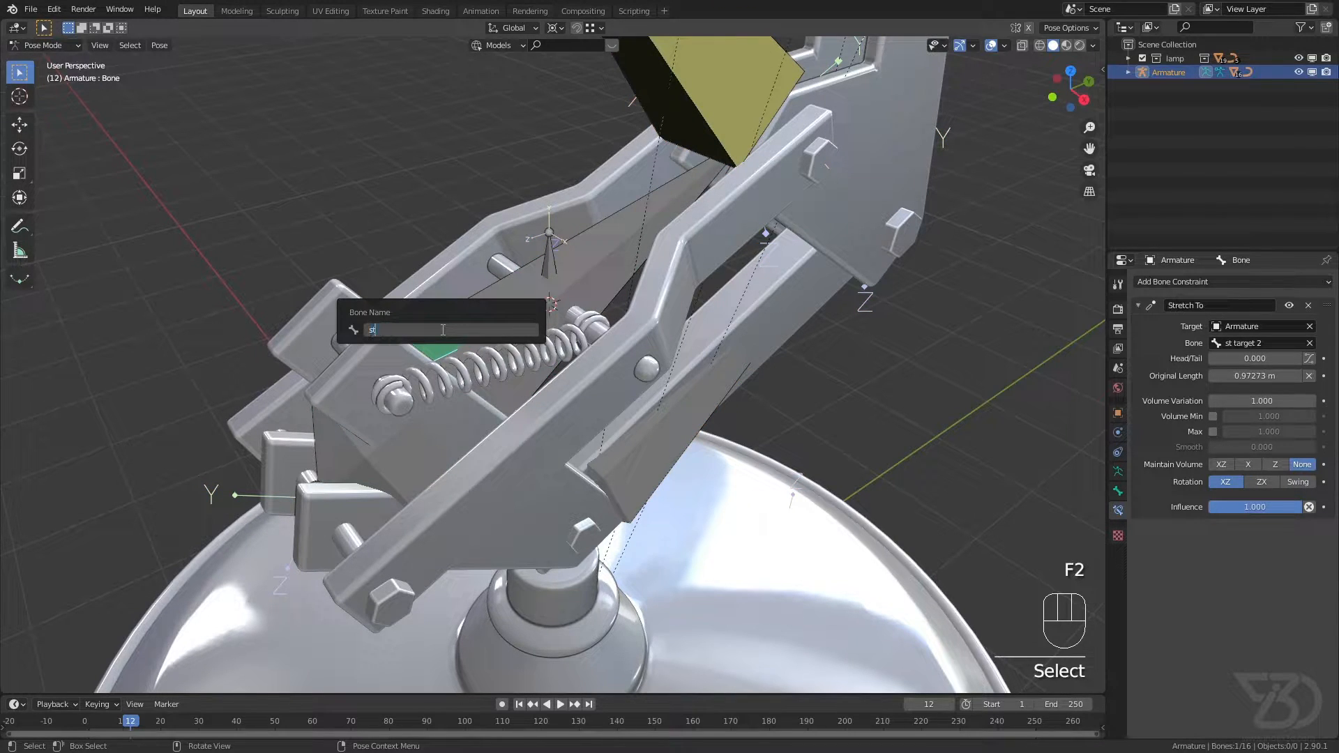
type("st")
key("Return")
key("ctrl+s")
Step: Return to Object Mode and add a Hook modifier to the lower spring curve
left_click(483, 374)
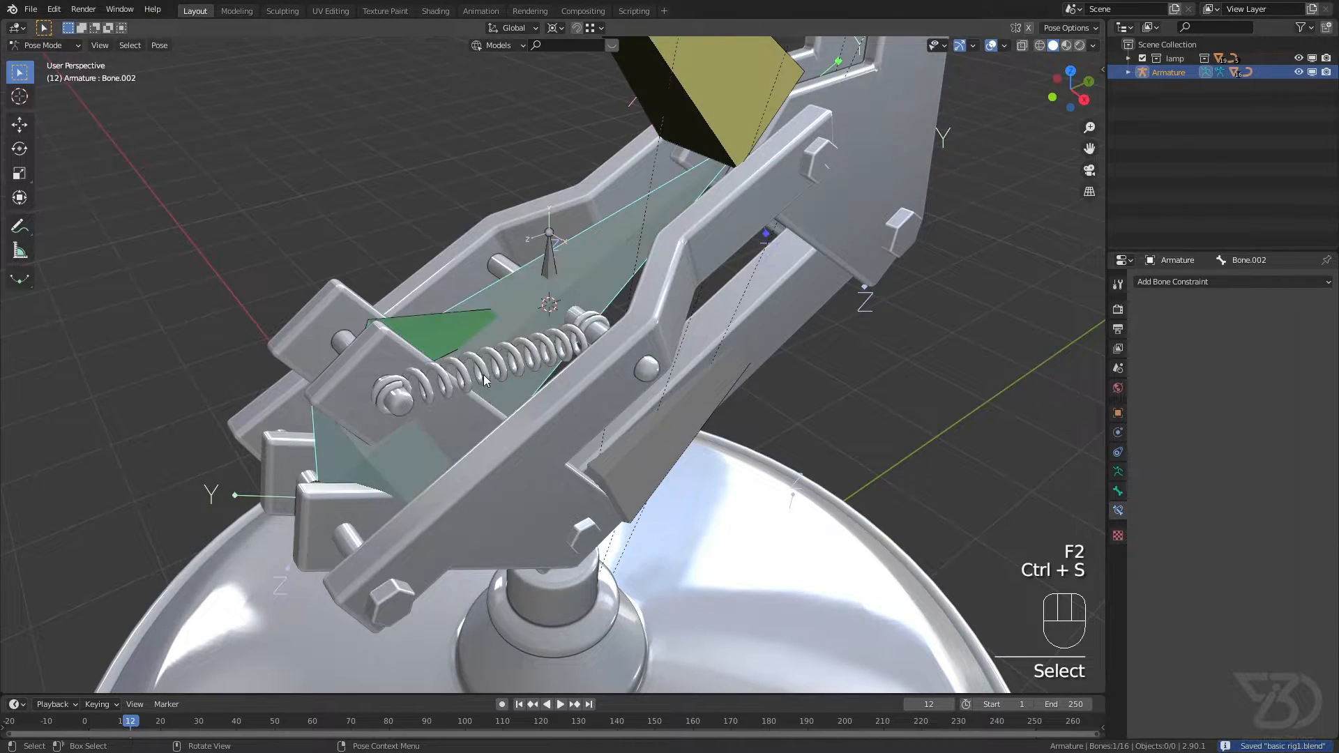
left_click(50, 61)
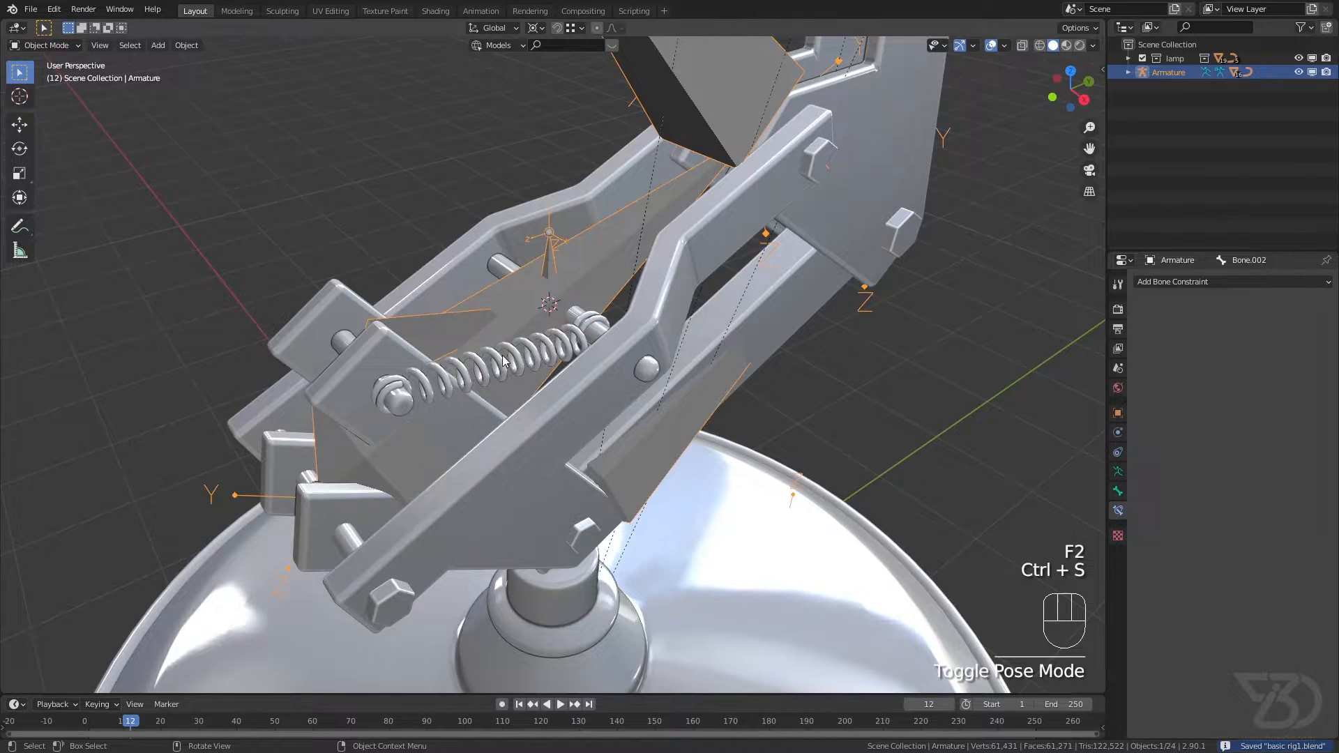
left_click(504, 360)
left_click(1118, 432)
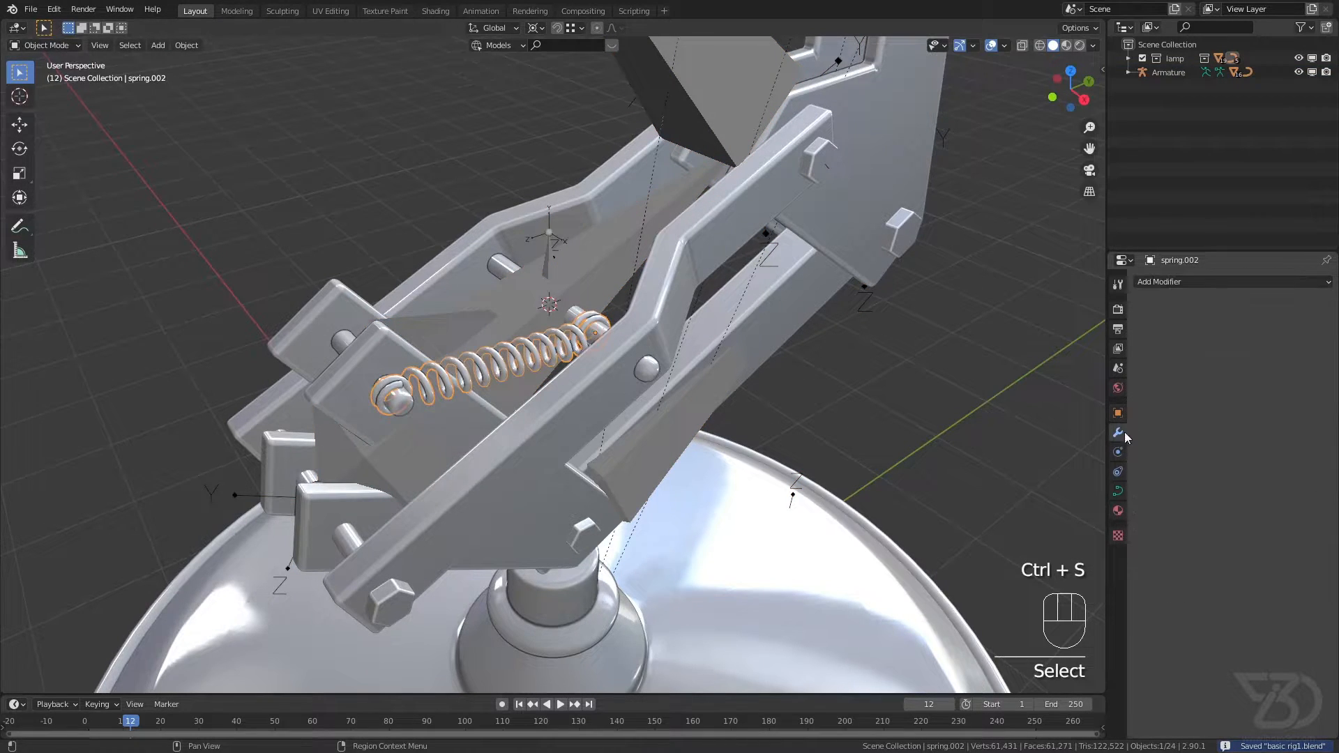
left_click(1198, 280)
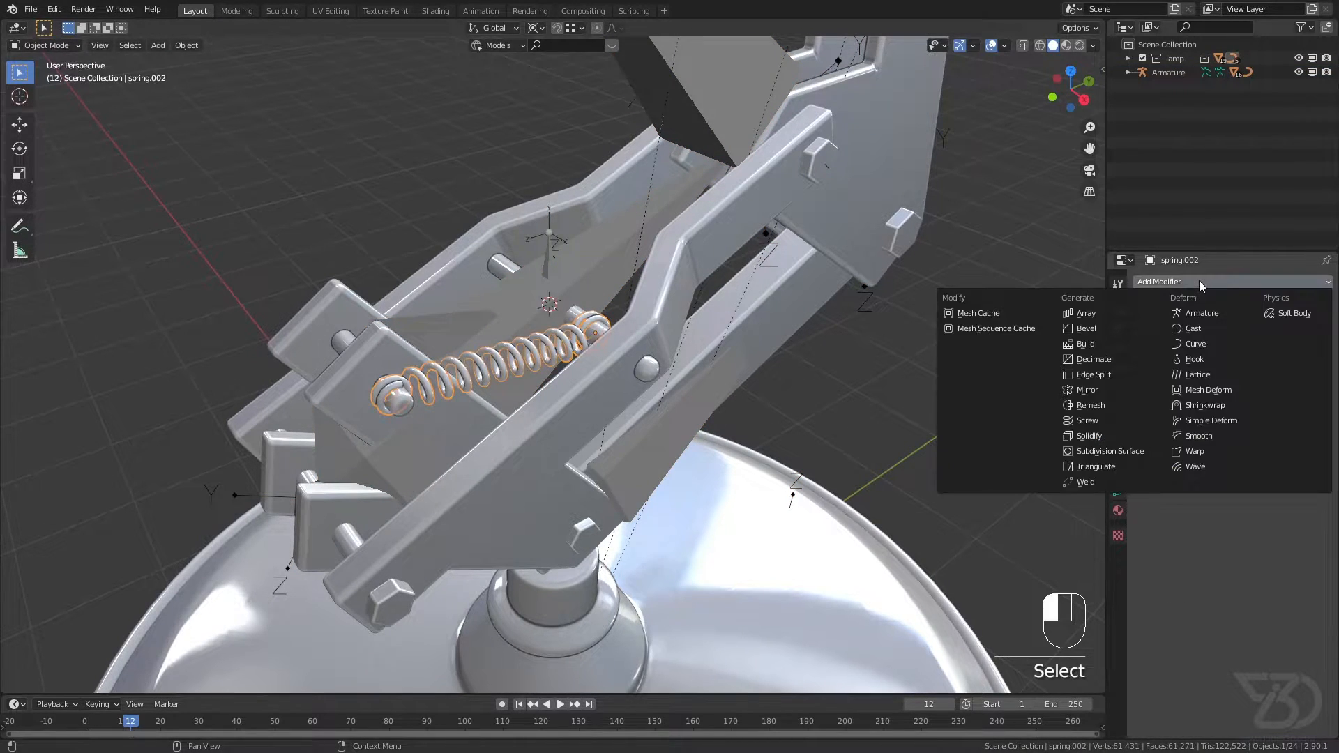
left_click(1201, 360)
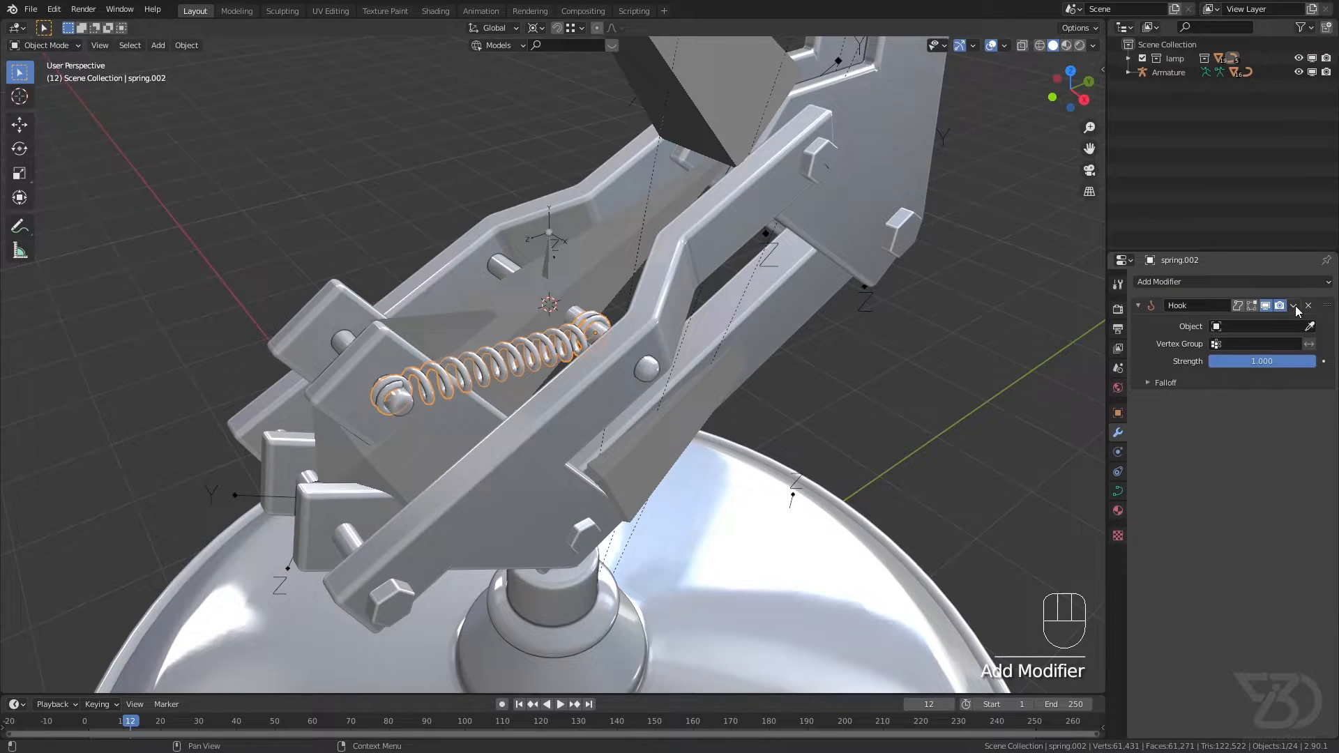
Step: Duplicate the lower spring's Hook modifier twice, name the three hooks top, st and bottom, and save the file
key("shift+d")
key("shift+d")
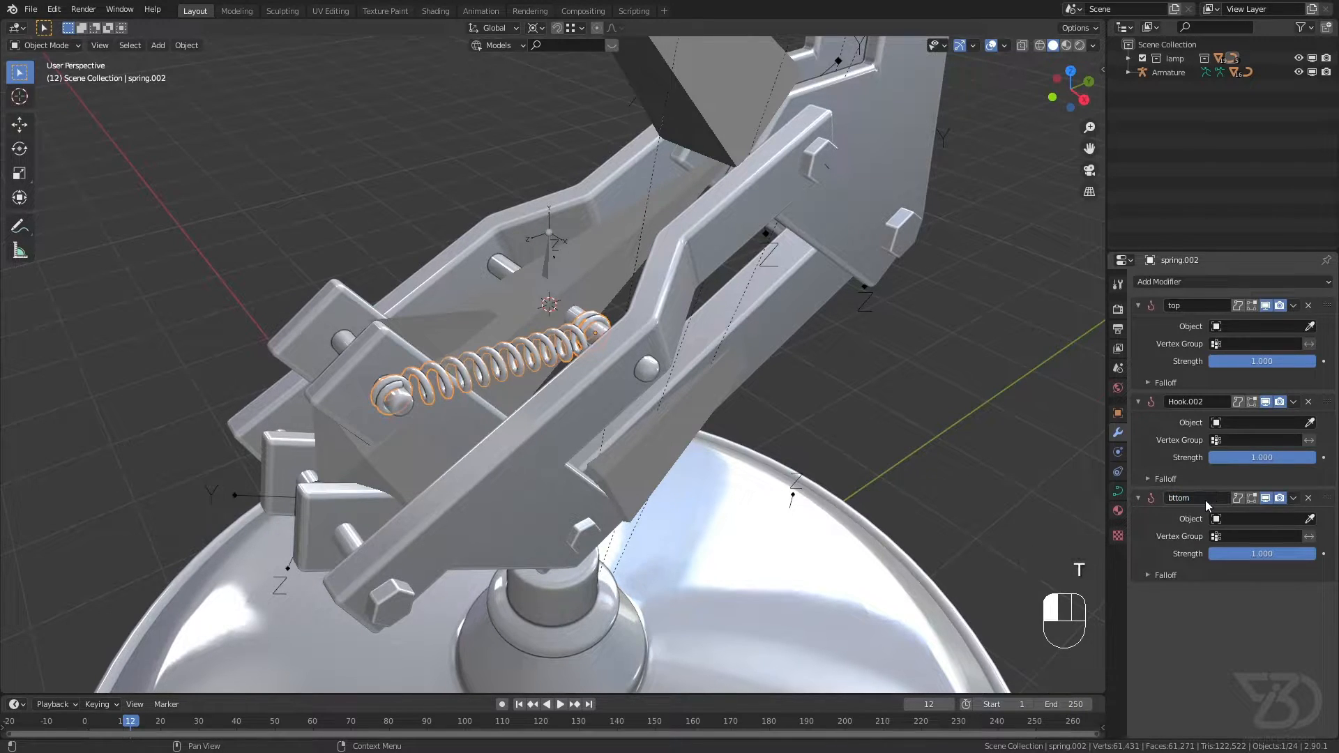
left_click(1173, 497)
type("o")
left_click(1210, 402)
key("Return")
key("ctrl+s")
Step: In Edit Mode, select the spring's end loops around the upper pin and assign them to the top hook
middle_click_drag(641, 317, 603, 348, "shift")
scroll(544, 359, "up", 4)
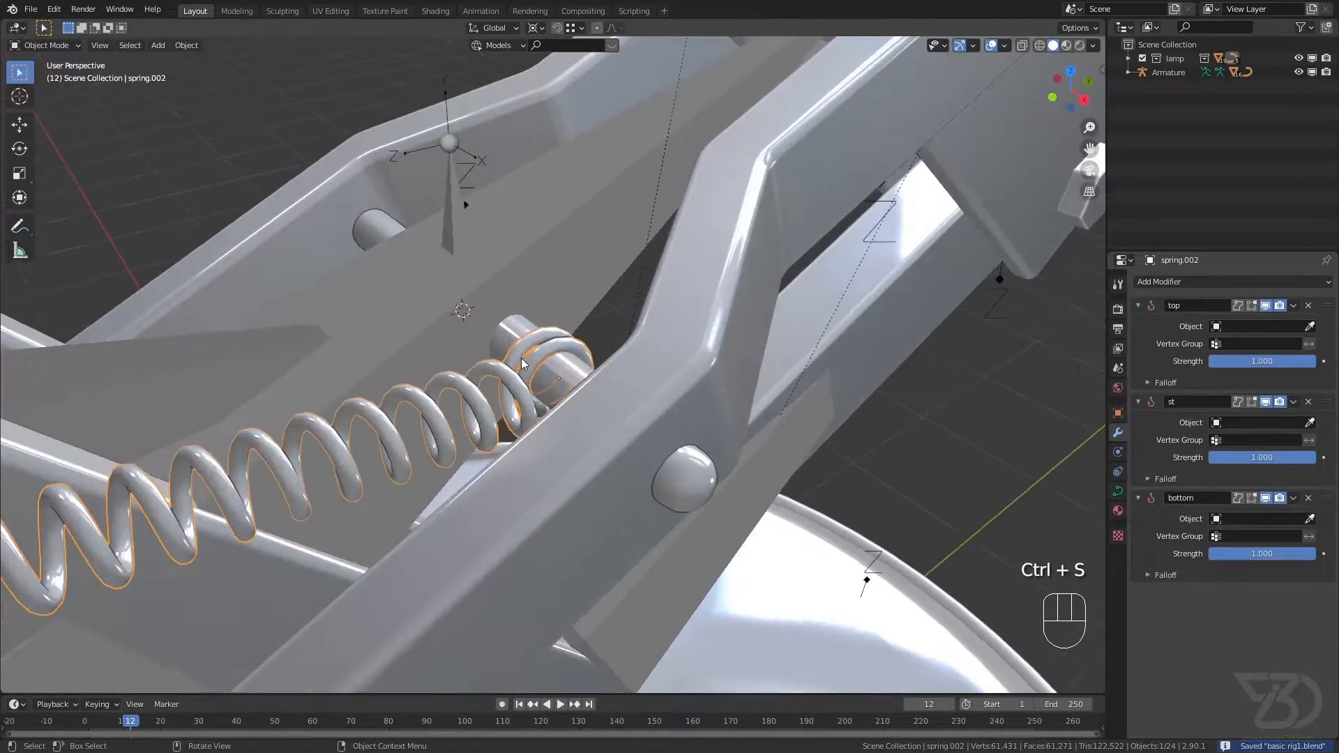
scroll(524, 358, "up", 2)
middle_click_drag(524, 359, 517, 381)
key("Tab")
scroll(540, 439, "up", 2)
left_click(548, 437)
middle_click_drag(547, 437, 586, 357)
left_click(587, 357, "ctrl")
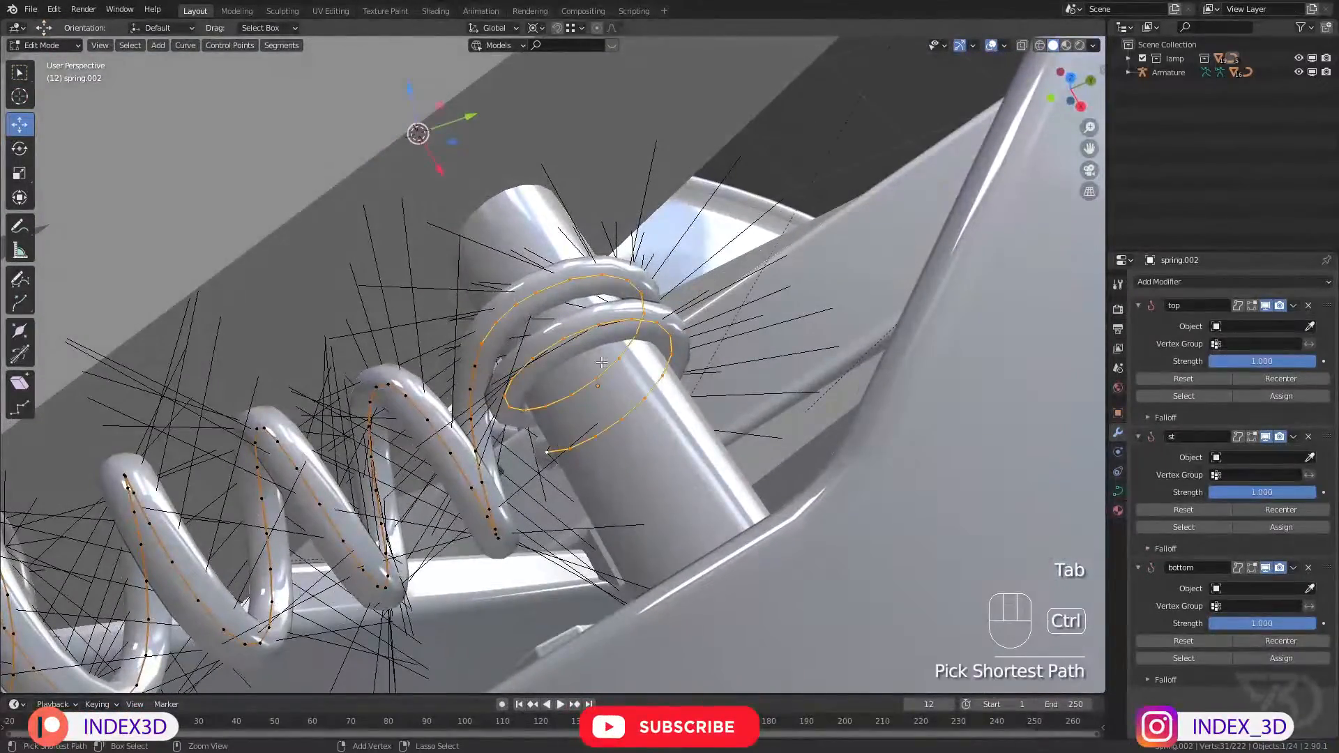
left_click(1287, 396)
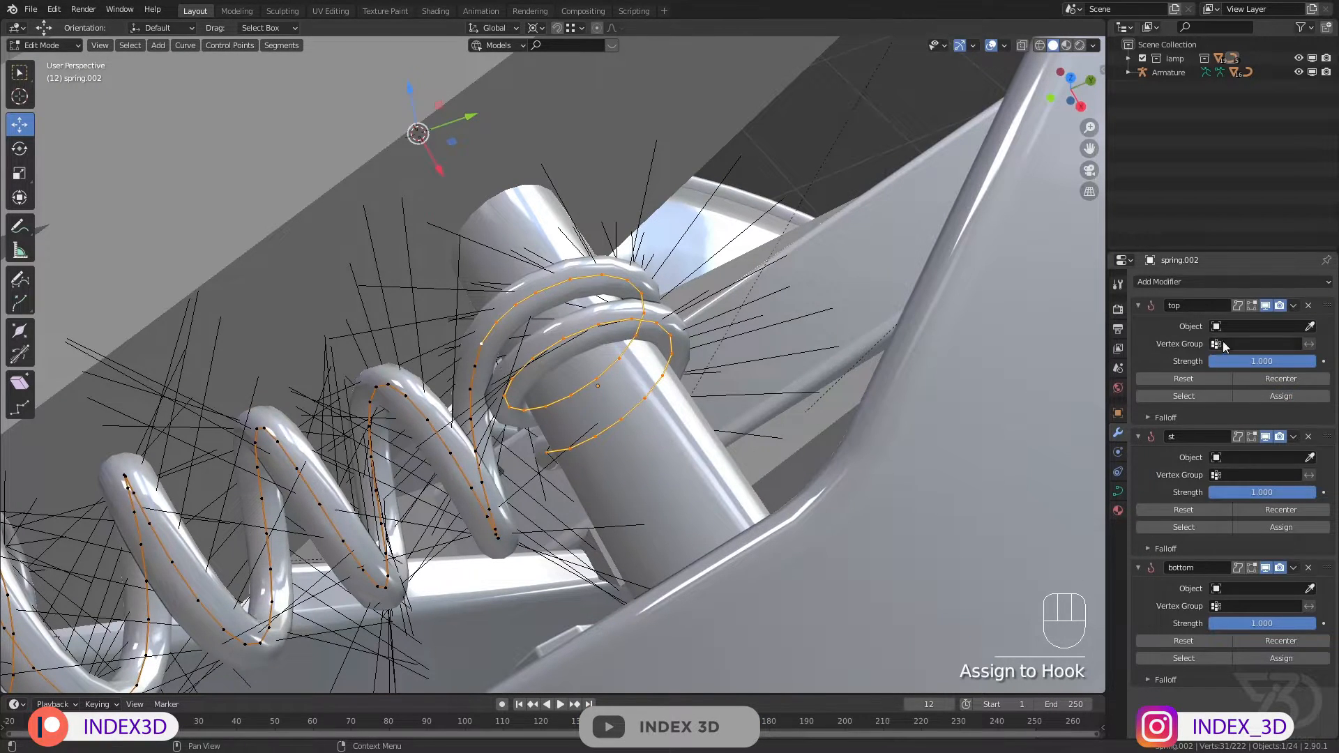
Step: Target the top hook at Armature's st target 2 bone and save the file
left_click(1311, 326)
left_click(596, 132)
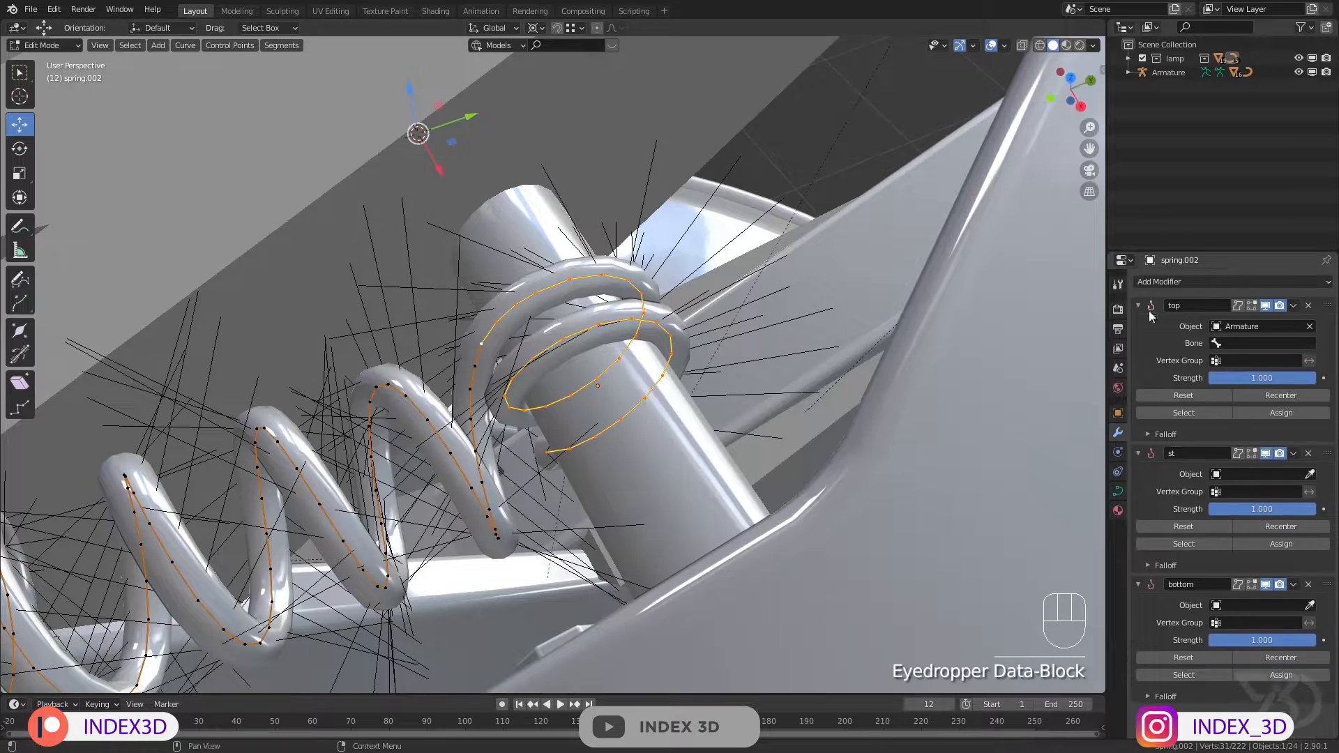
left_click(1252, 343)
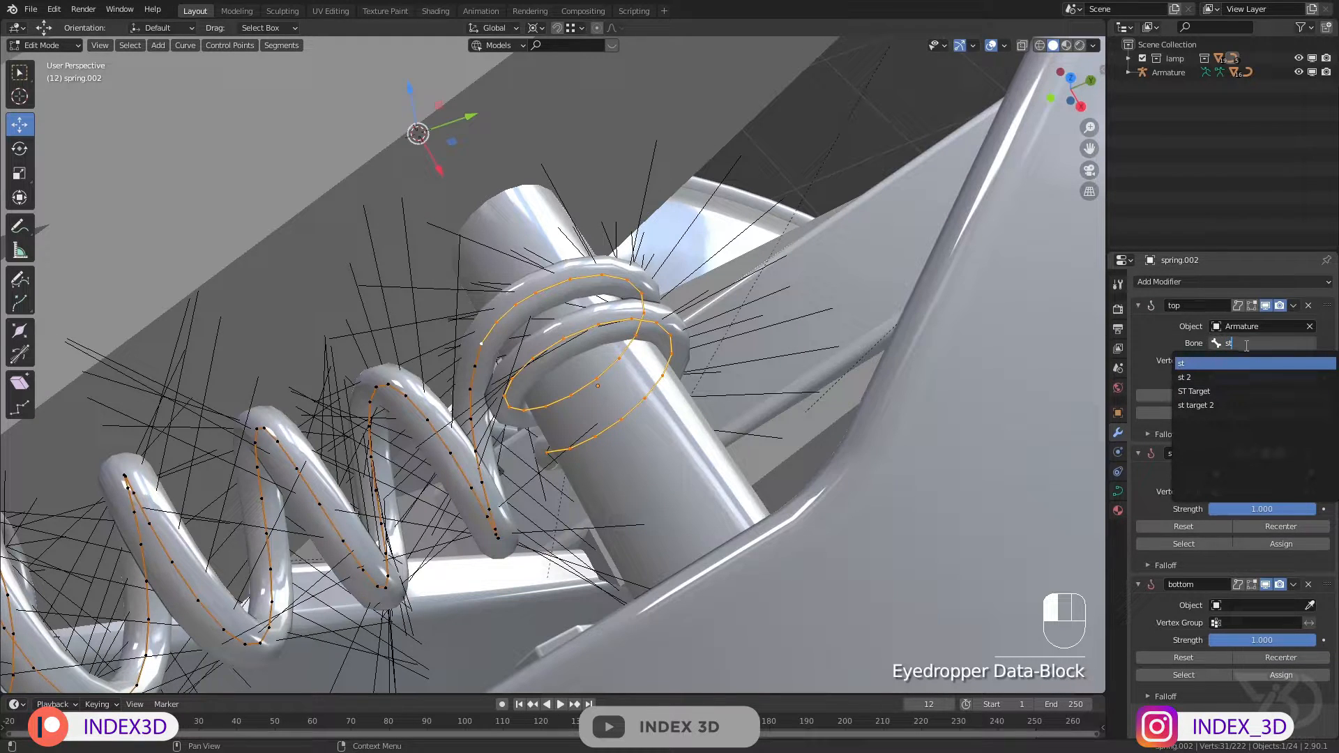
left_click(1195, 405)
key("ctrl+s")
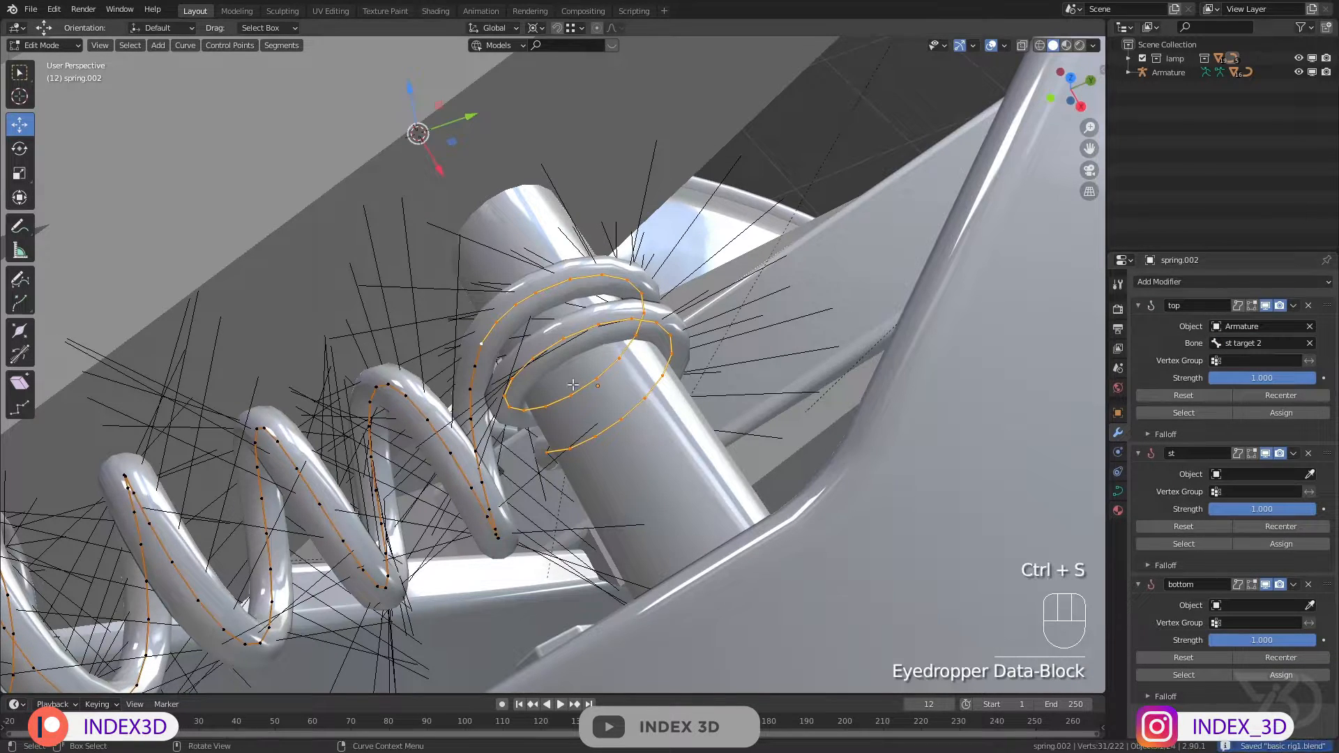
Step: Select the spring's middle coils, target the st hook at Armature's st 2 bone, and assign the coils to it
left_click(483, 368)
scroll(481, 370, "down", 8)
middle_click_drag(307, 449, 443, 365, "shift")
scroll(427, 430, "up", 3)
scroll(428, 431, "up", 6)
left_click(421, 397, "ctrl")
left_click(1272, 475)
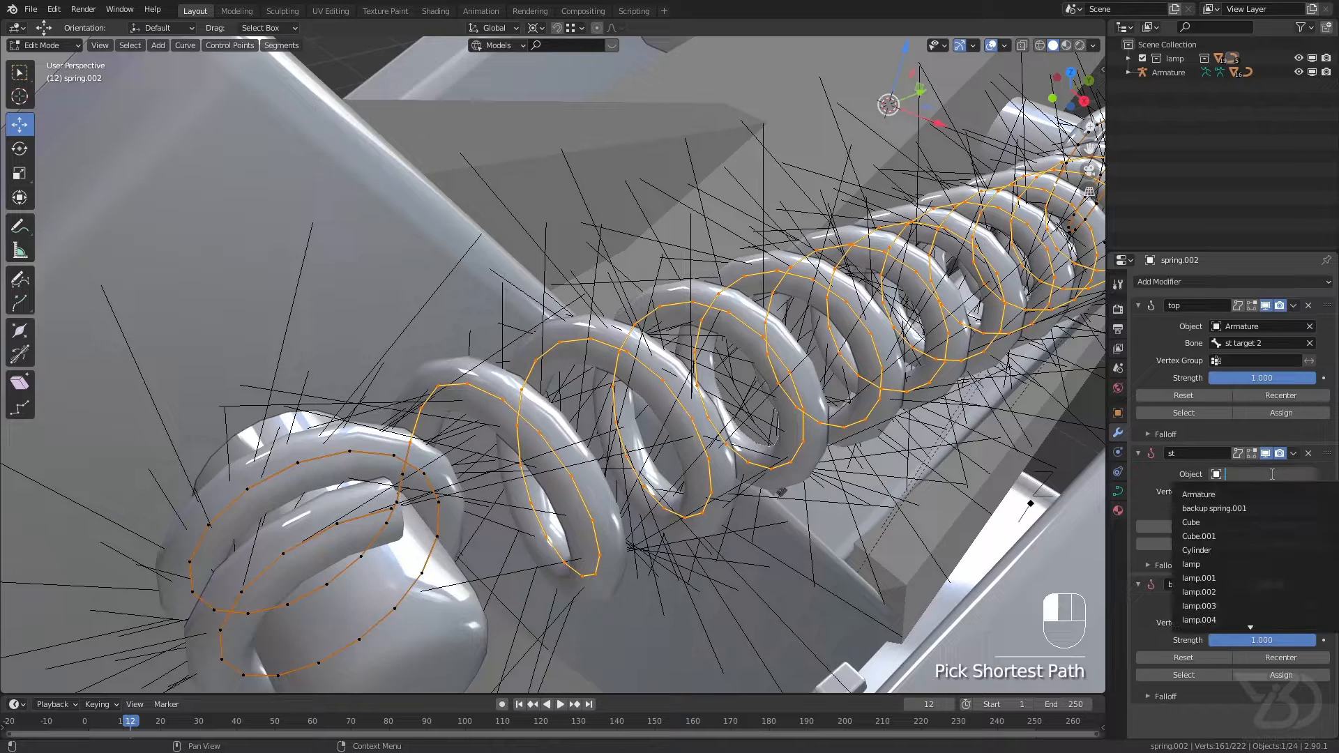
left_click(1254, 494)
left_click(1256, 490)
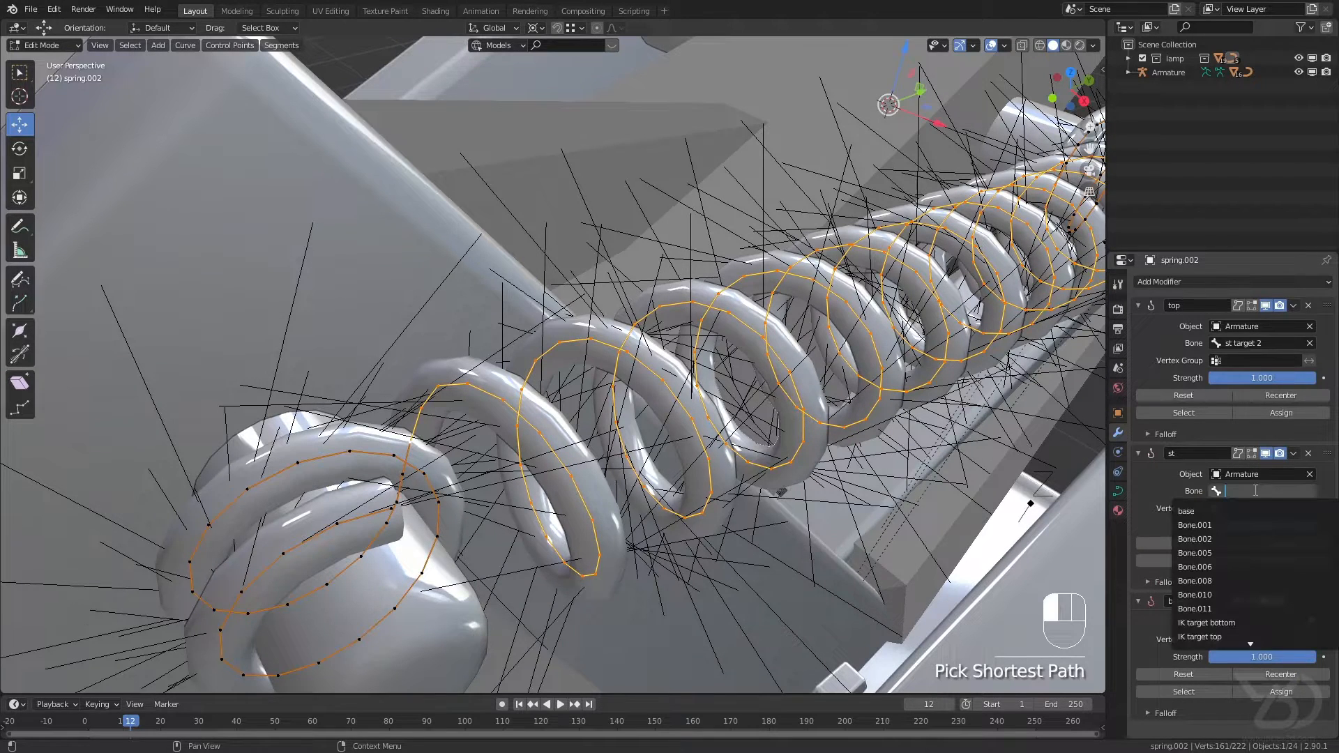
left_click(1184, 539)
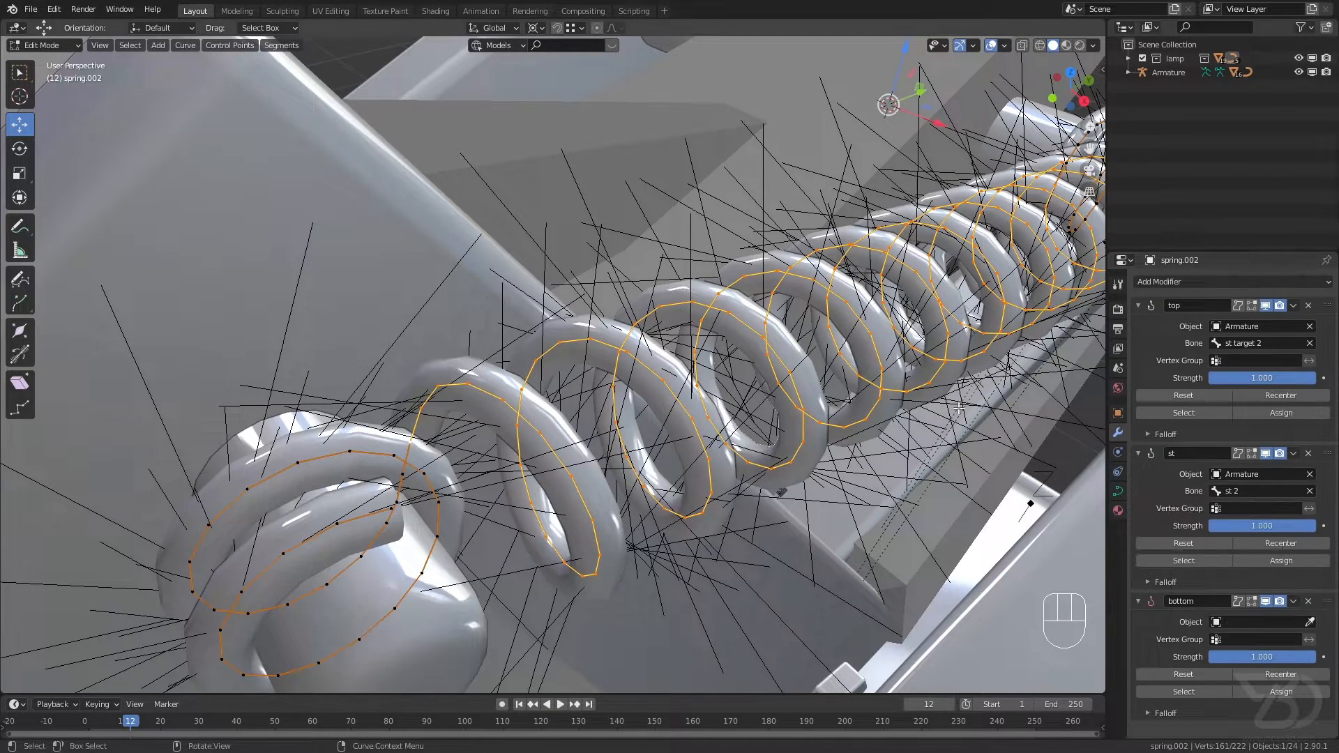
scroll(760, 111, "down", 6)
scroll(746, 149, "up", 4)
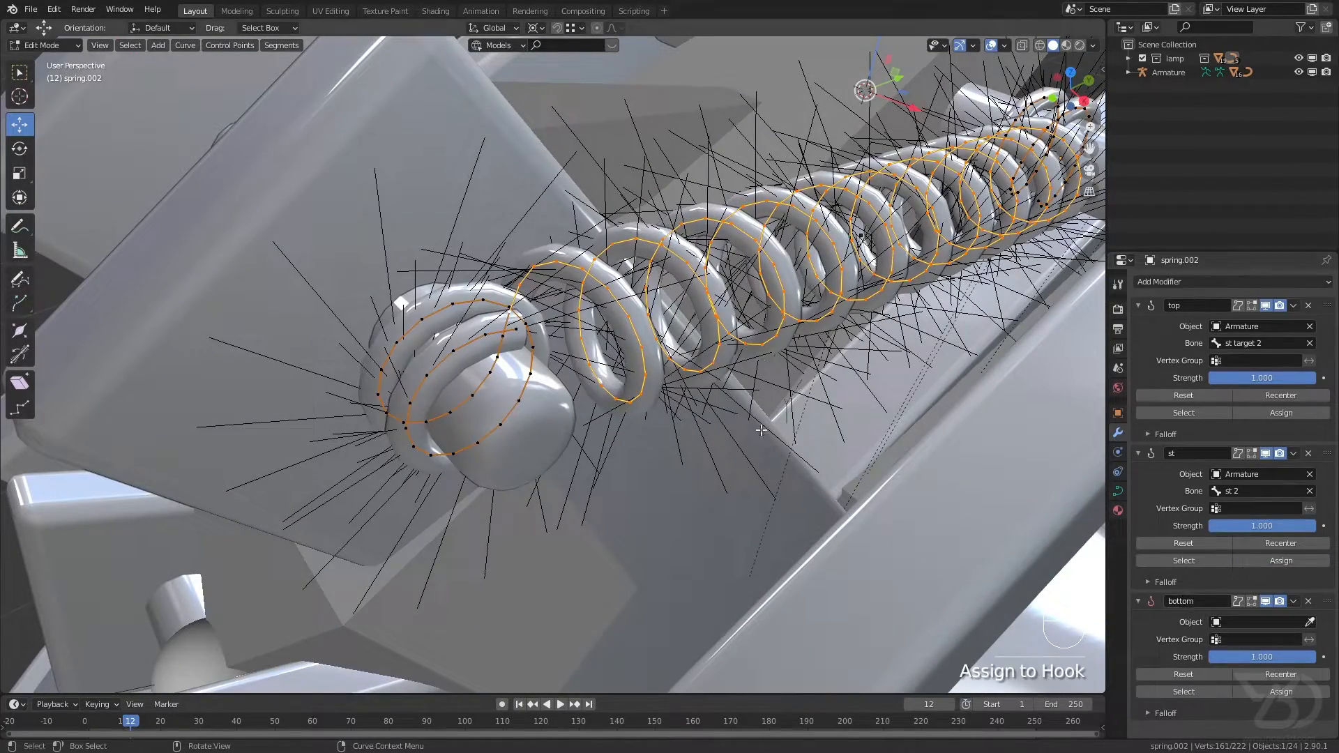
Step: Select the spring's end loops around the lower pin, set the bottom hook's object to Armature, and save the file
scroll(552, 318, "up", 3)
middle_click_drag(551, 318, 504, 316)
left_click(525, 331)
left_click(496, 358, "ctrl")
scroll(496, 357, "down", 5)
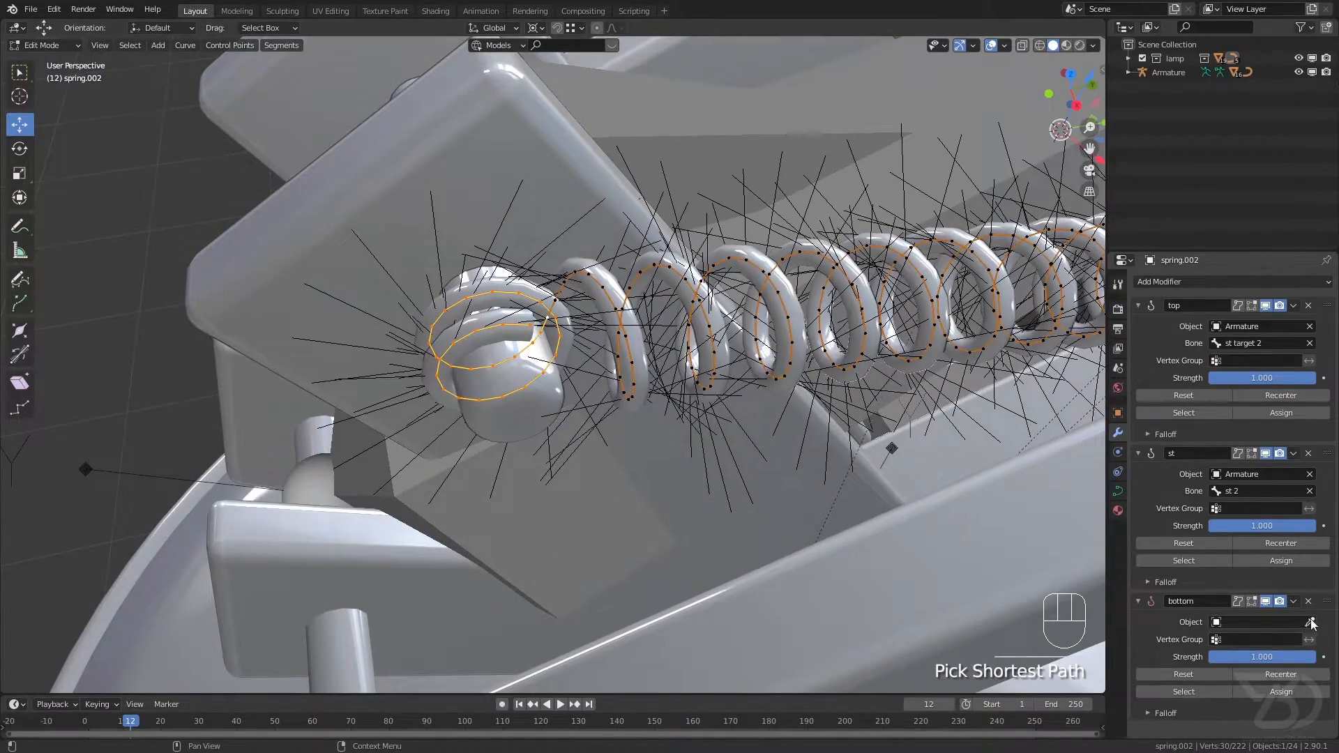
left_click(402, 486)
scroll(458, 448, "down", 3)
middle_click_drag(458, 448, 541, 443)
middle_click_drag(541, 443, 598, 300, "shift")
scroll(508, 376, "down", 3)
middle_click_drag(598, 300, 650, 347)
key("ctrl+s")
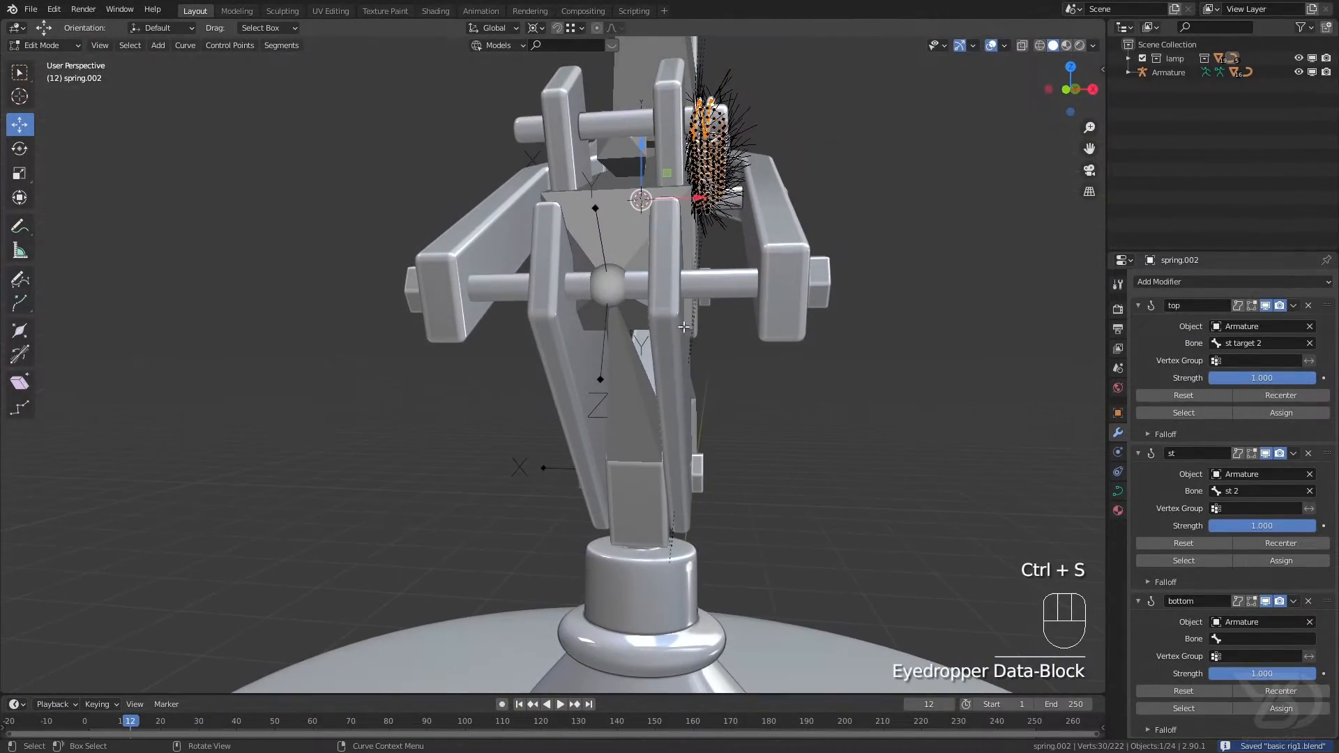
Step: Rename the armature bone holding the spring's lower pin as st bottom, return to Object Mode, and save
key("Tab")
left_click(619, 364)
key("Tab")
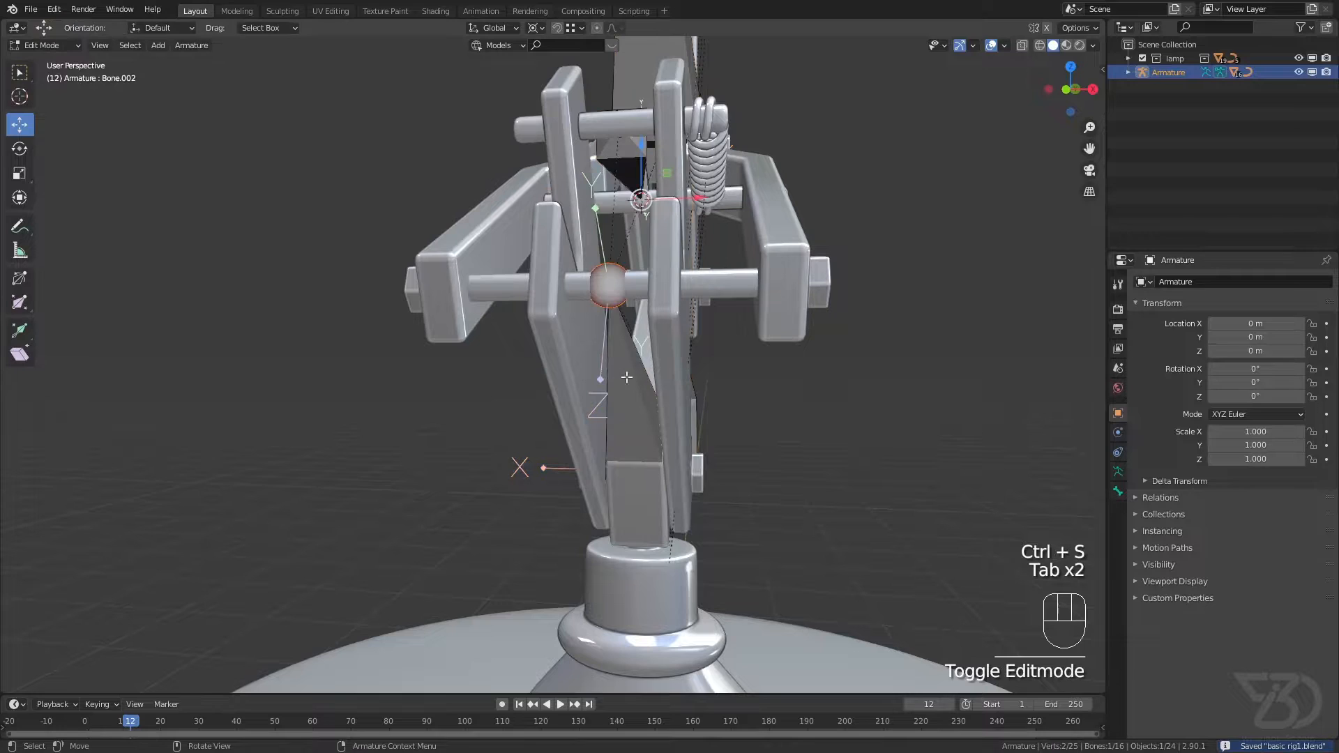
left_click(627, 377)
key("F2")
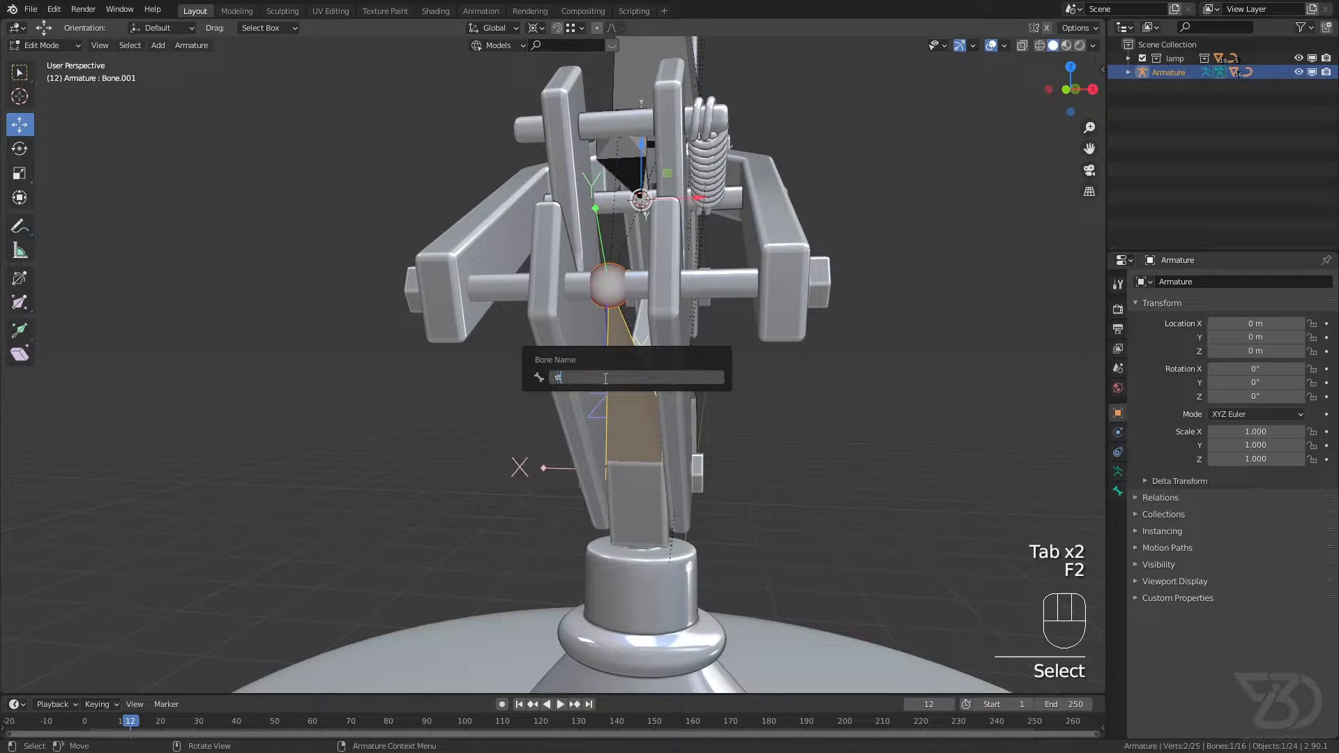
type("st bottom")
key("Return")
key("ctrl+s")
middle_click_drag(605, 378, 531, 296)
key("ctrl+s")
key("Tab")
middle_click_drag(532, 296, 466, 320)
key("ctrl+s")
Step: Set the bottom hook's bone to st bottom, assign the spring's lower end loops to it, and save the file
scroll(559, 291, "up", 3)
left_click(564, 287)
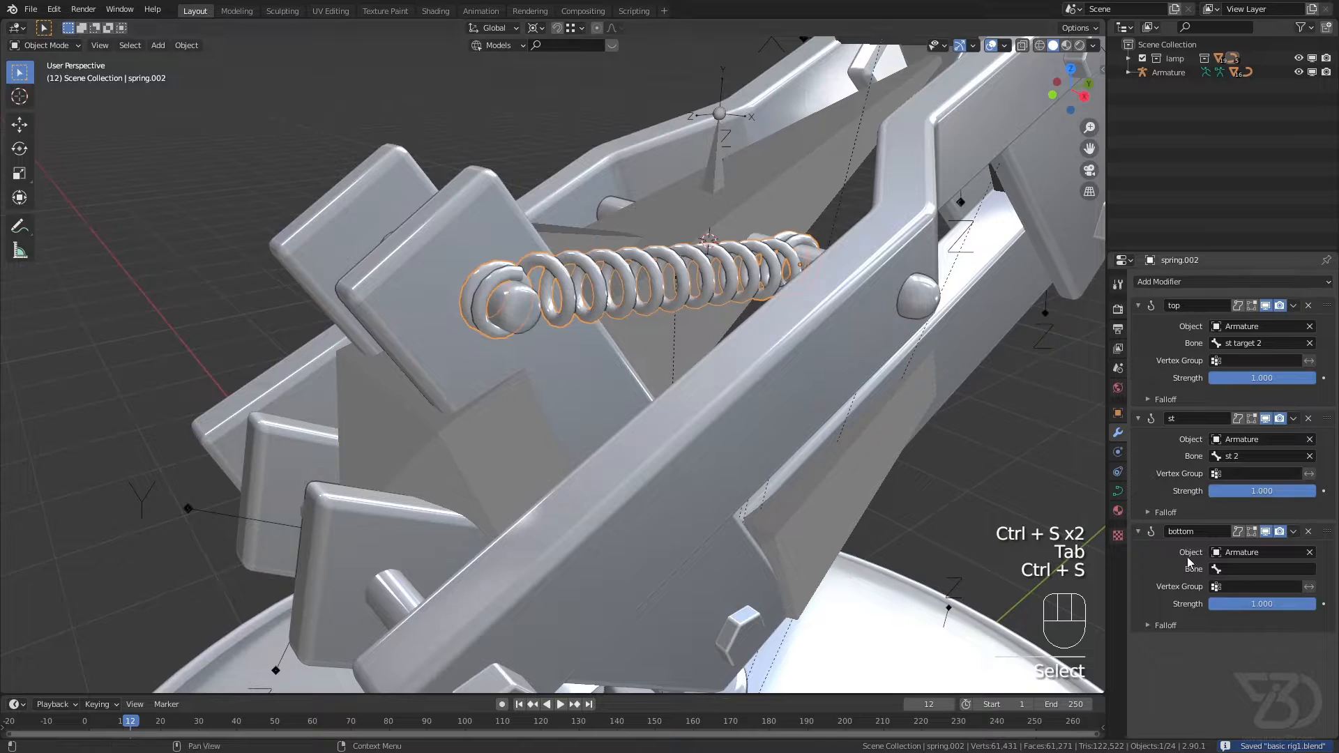
left_click(1245, 570)
type("st")
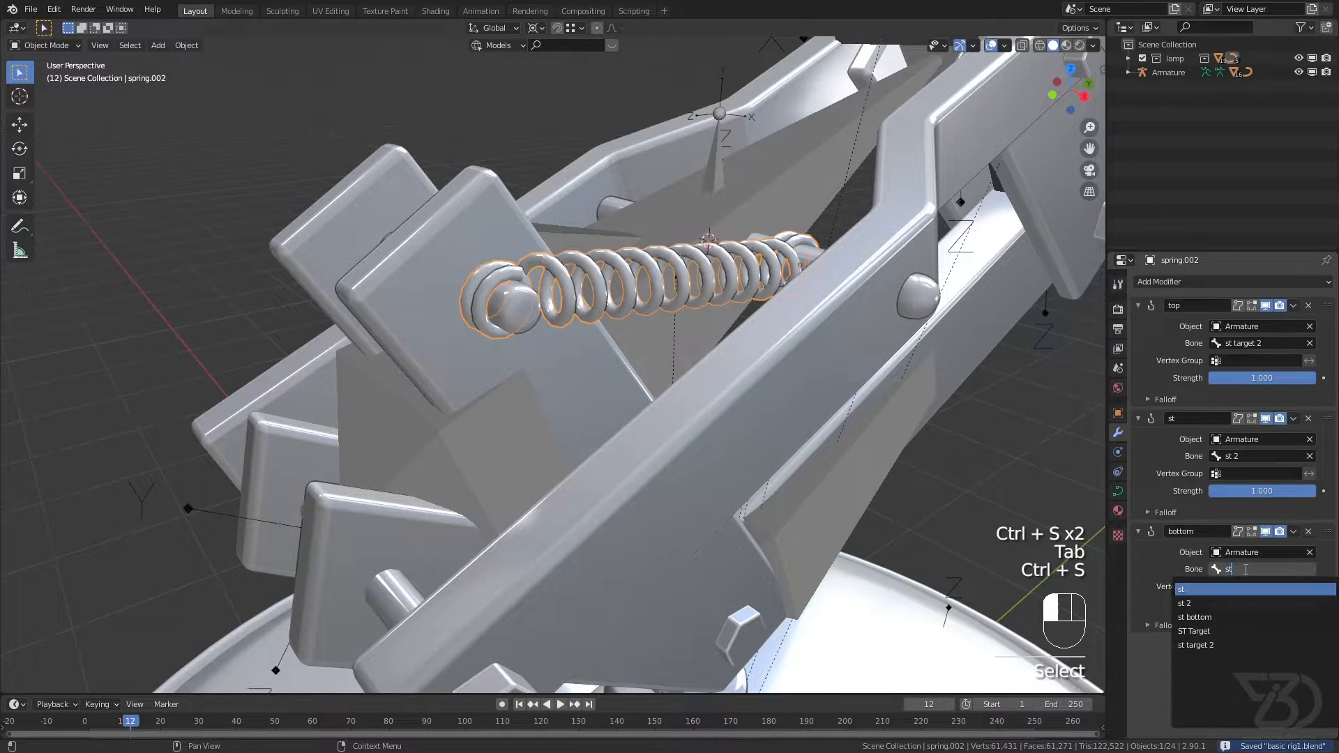
left_click(1194, 617)
key("Tab")
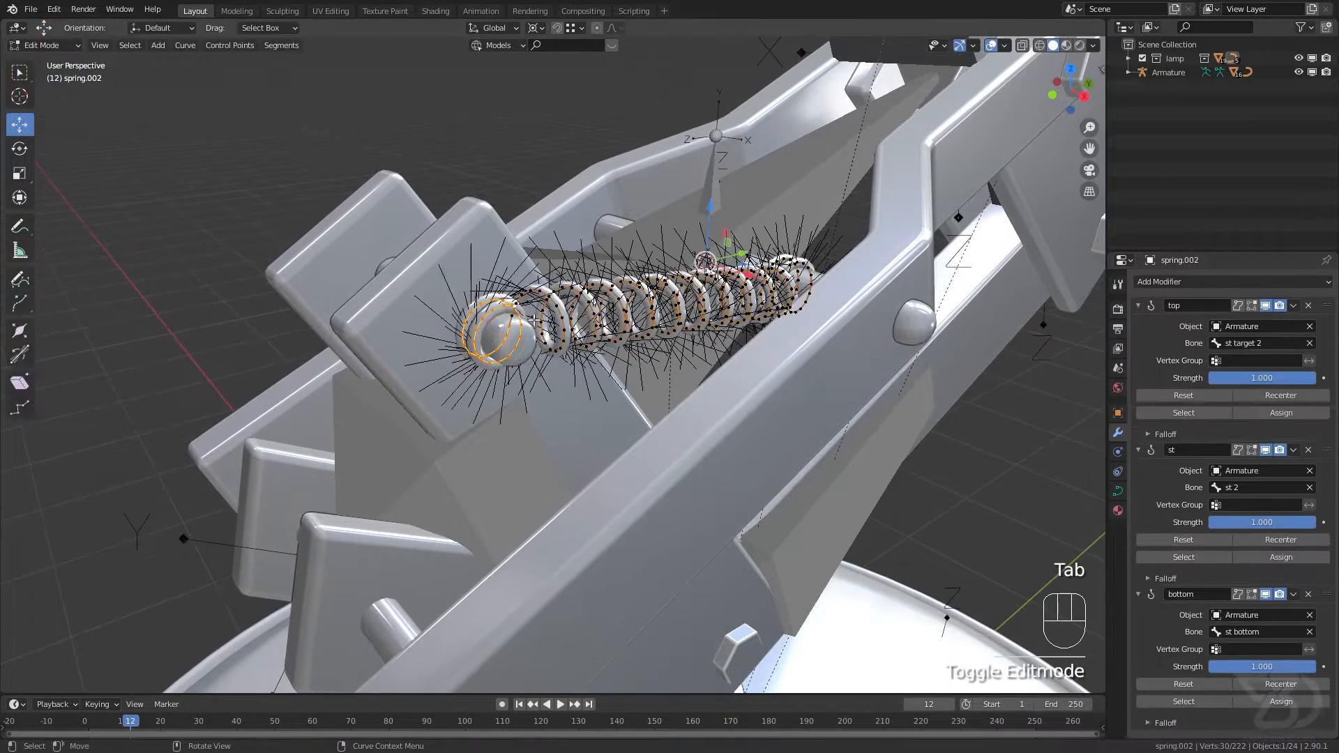
key("ctrl+s")
left_click(1282, 708)
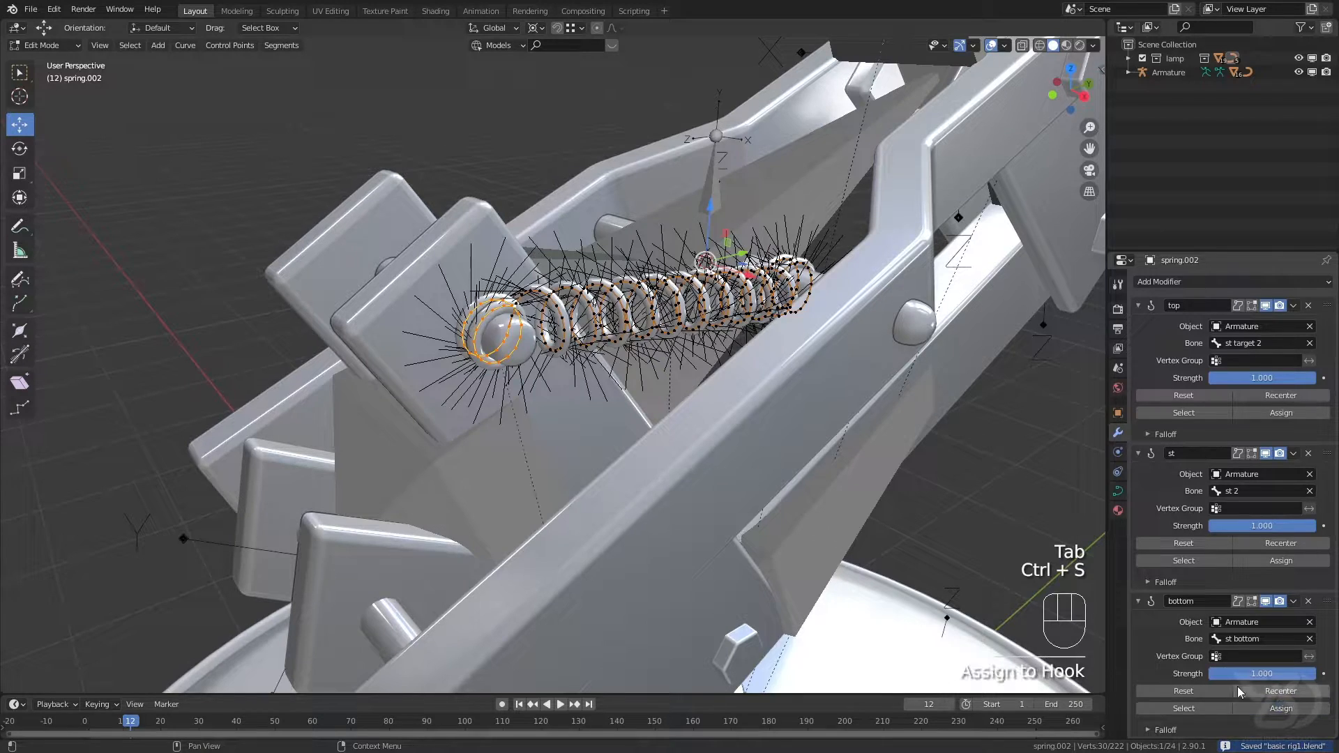
key("ctrl+s")
scroll(516, 290, "down", 6)
key("Tab")
key("ctrl+s")
Step: Try out the hooked lower spring by moving the main IK bone in Pose Mode
middle_click_drag(517, 290, 583, 315, "shift")
scroll(575, 292, "down", 2)
left_click(616, 259)
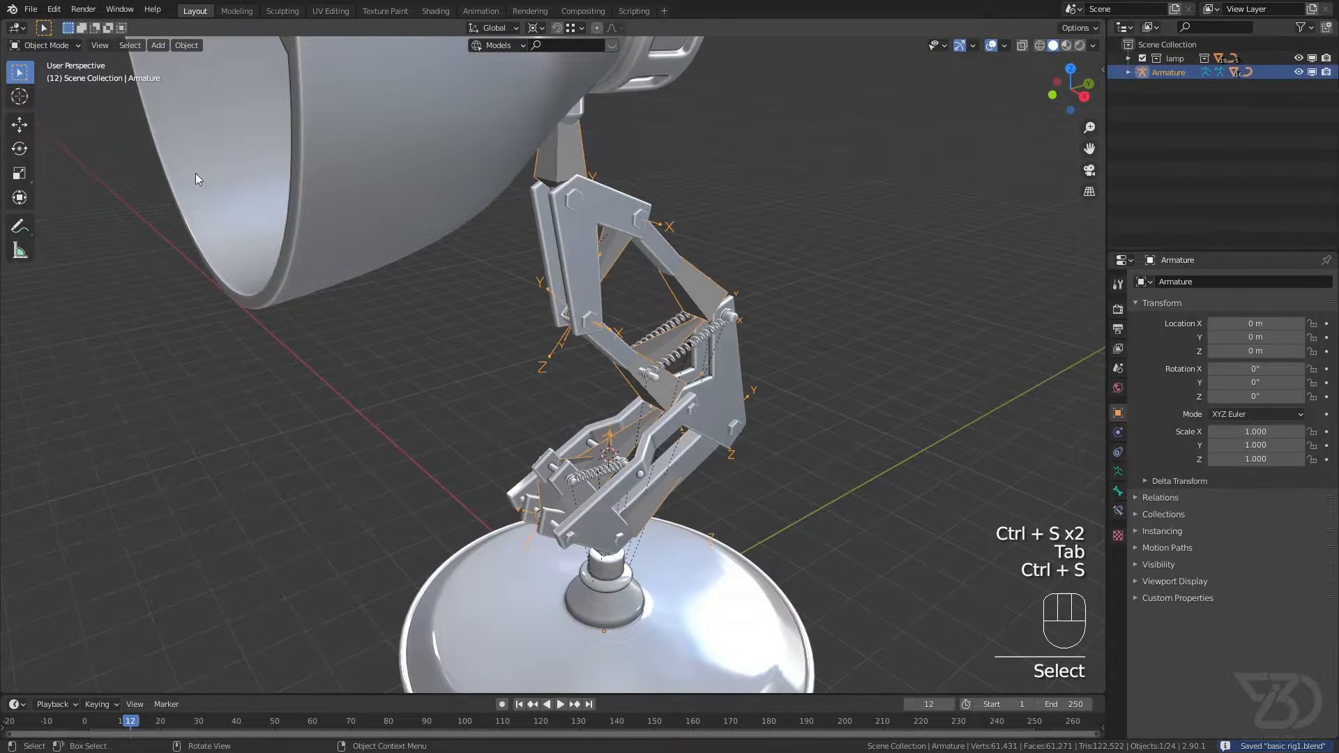
left_click(59, 95)
scroll(526, 279, "up", 4)
middle_click_drag(526, 278, 637, 280)
left_click(642, 282)
scroll(647, 284, "down", 1)
scroll(648, 284, "down", 3)
key("g")
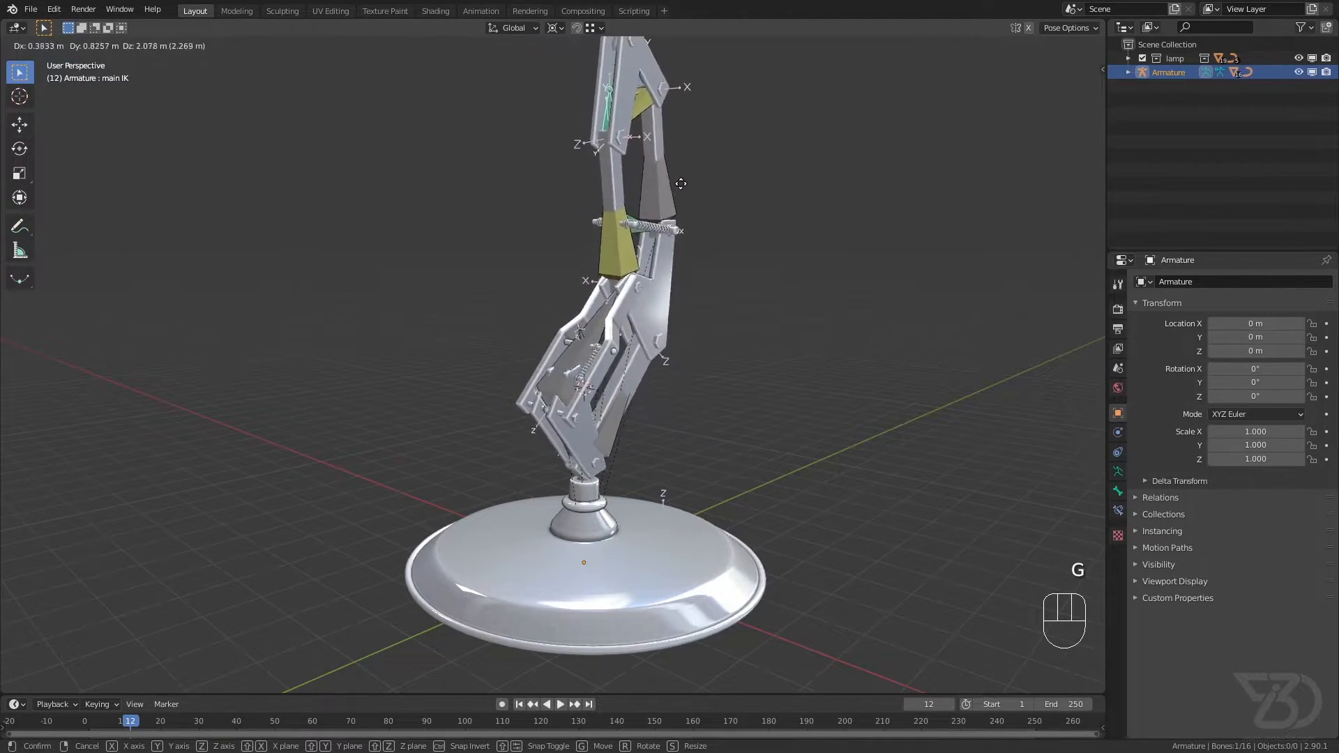
left_click(680, 184)
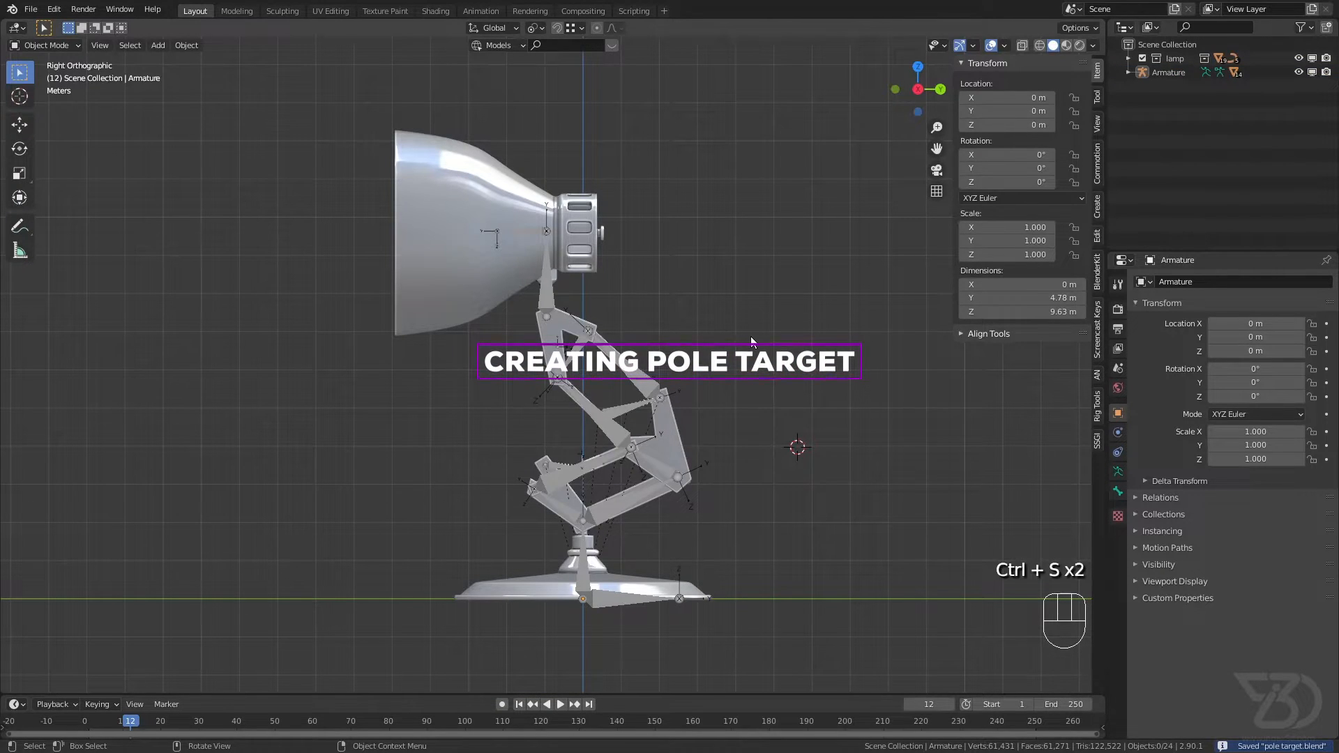
Step: Open the armature in Edit Mode and place the 3D cursor behind the lamp's middle joint at about Y 5 m, Z 4 m
scroll(628, 433, "up", 2)
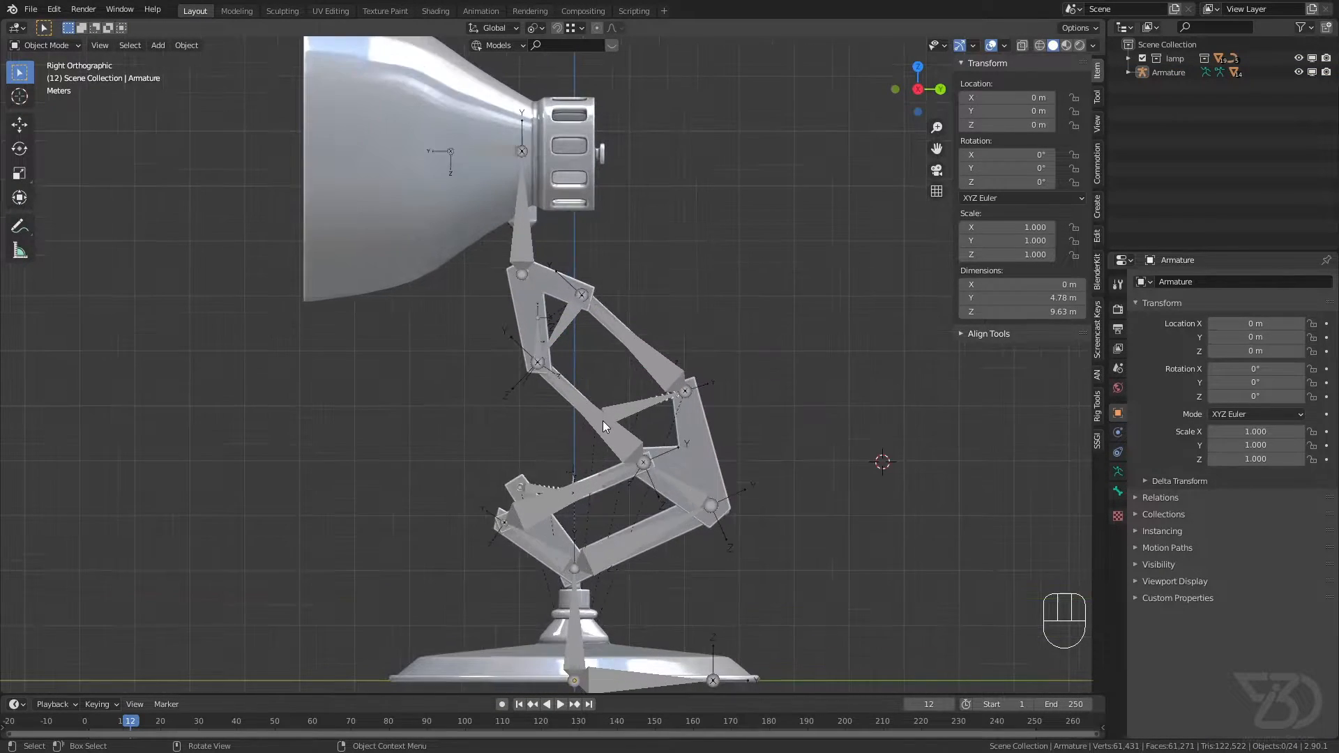
left_click(602, 421)
left_click(52, 46)
left_click(49, 76)
scroll(613, 356, "down", 1)
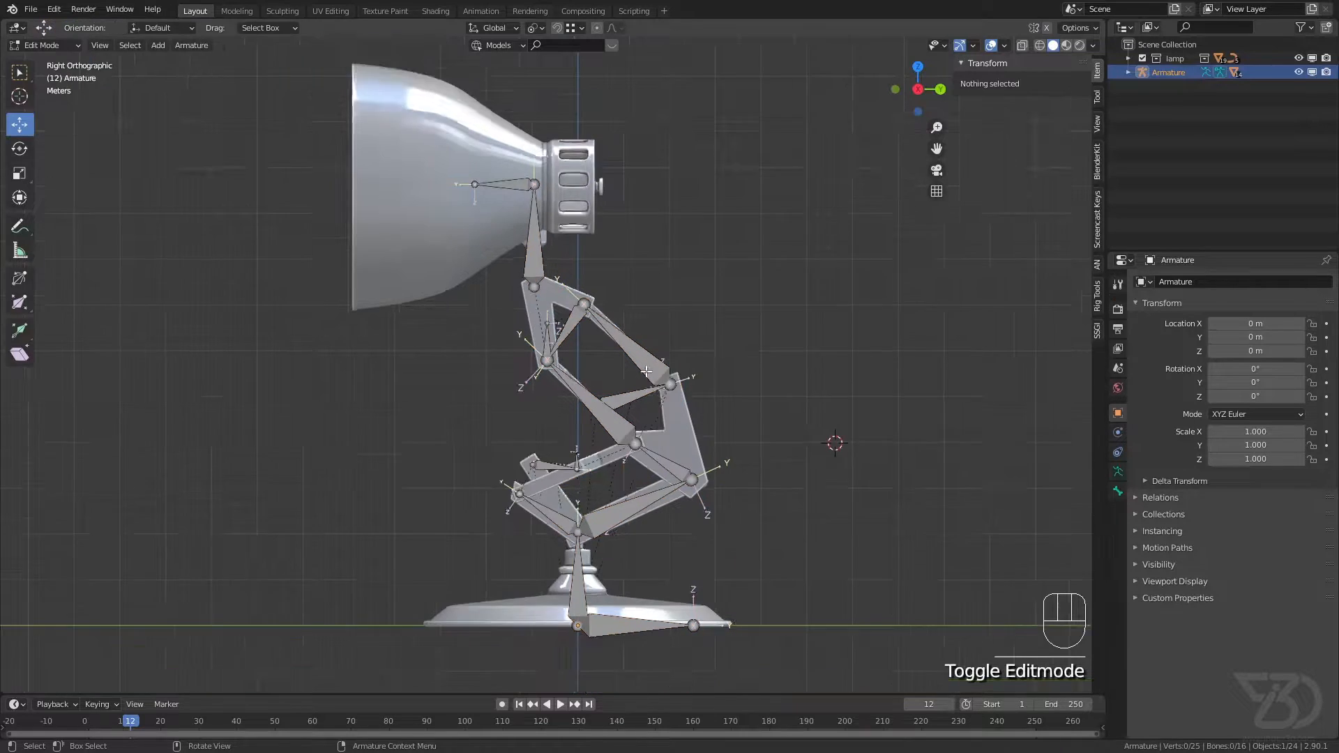
middle_click_drag(621, 360, 384, 243, "shift")
scroll(521, 305, "up", 2)
middle_click_drag(521, 305, 589, 333, "shift")
right_click(527, 245, "shift")
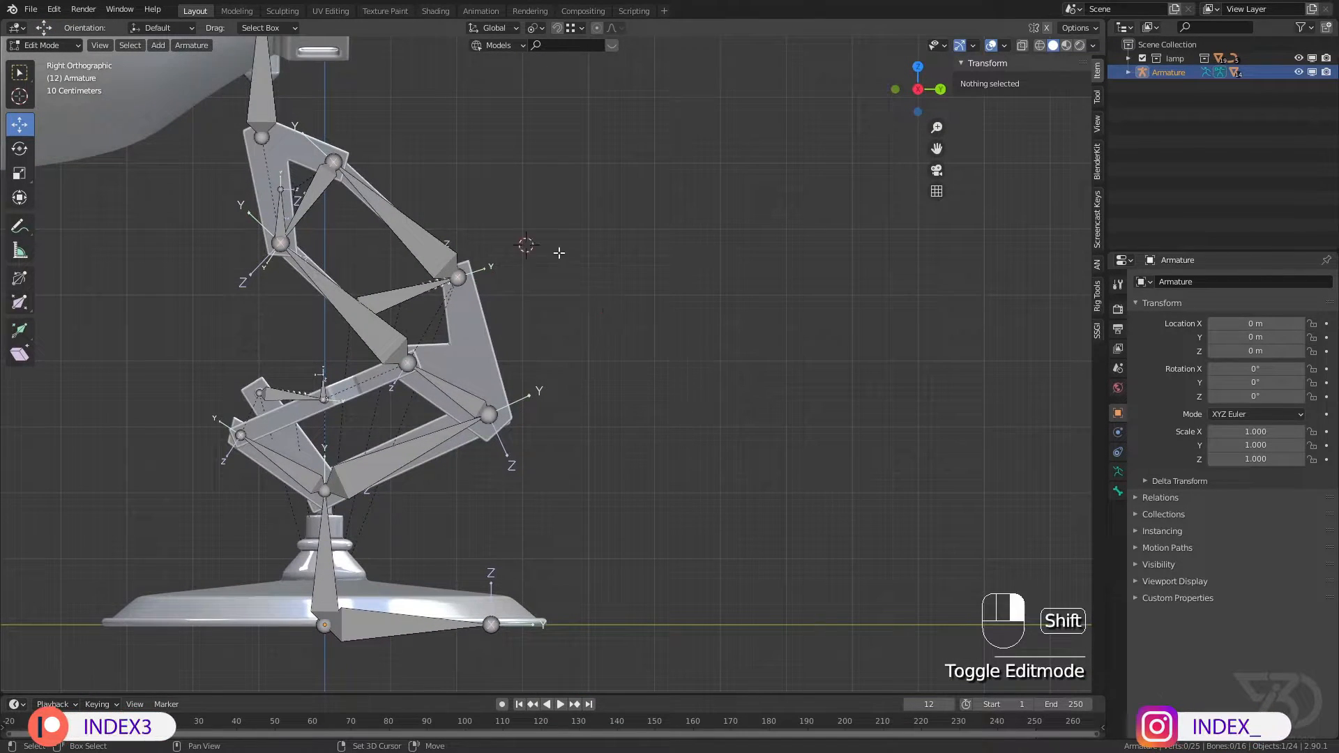
right_click(588, 275, "shift")
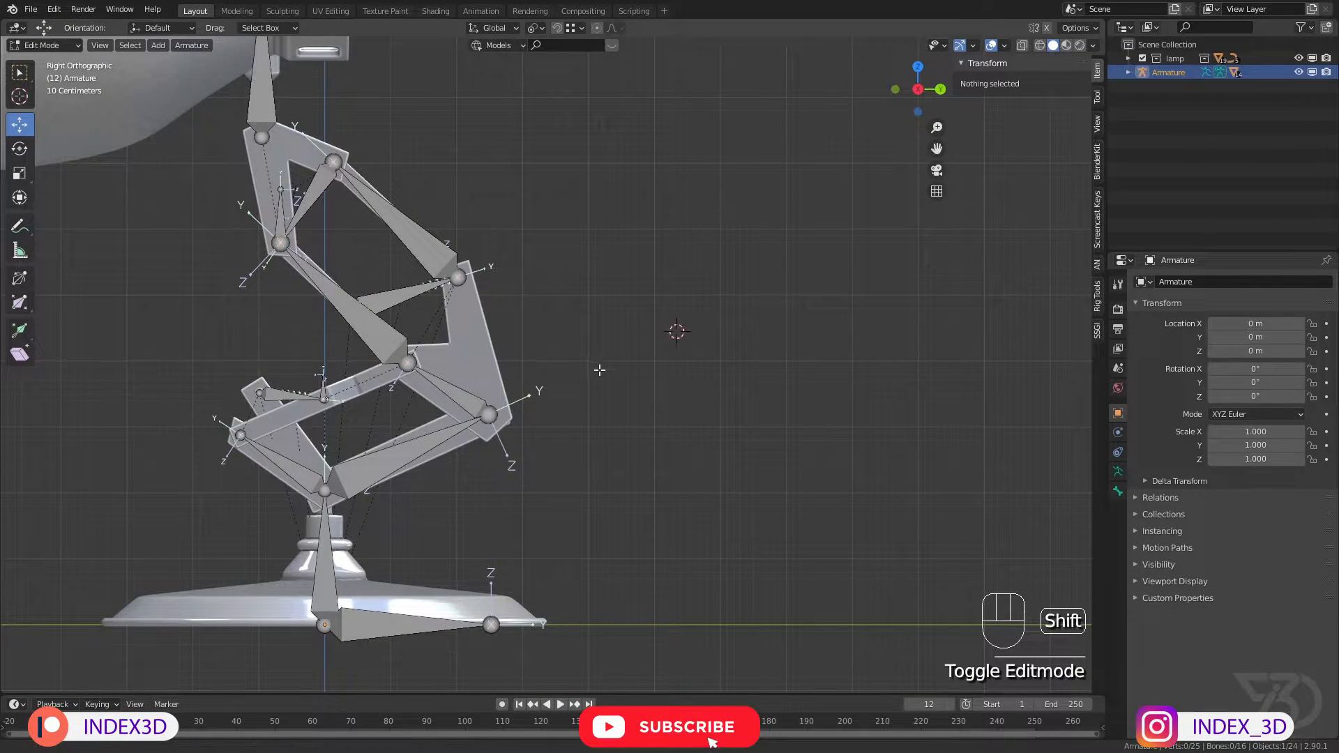
middle_click_drag(599, 370, 624, 366, "shift")
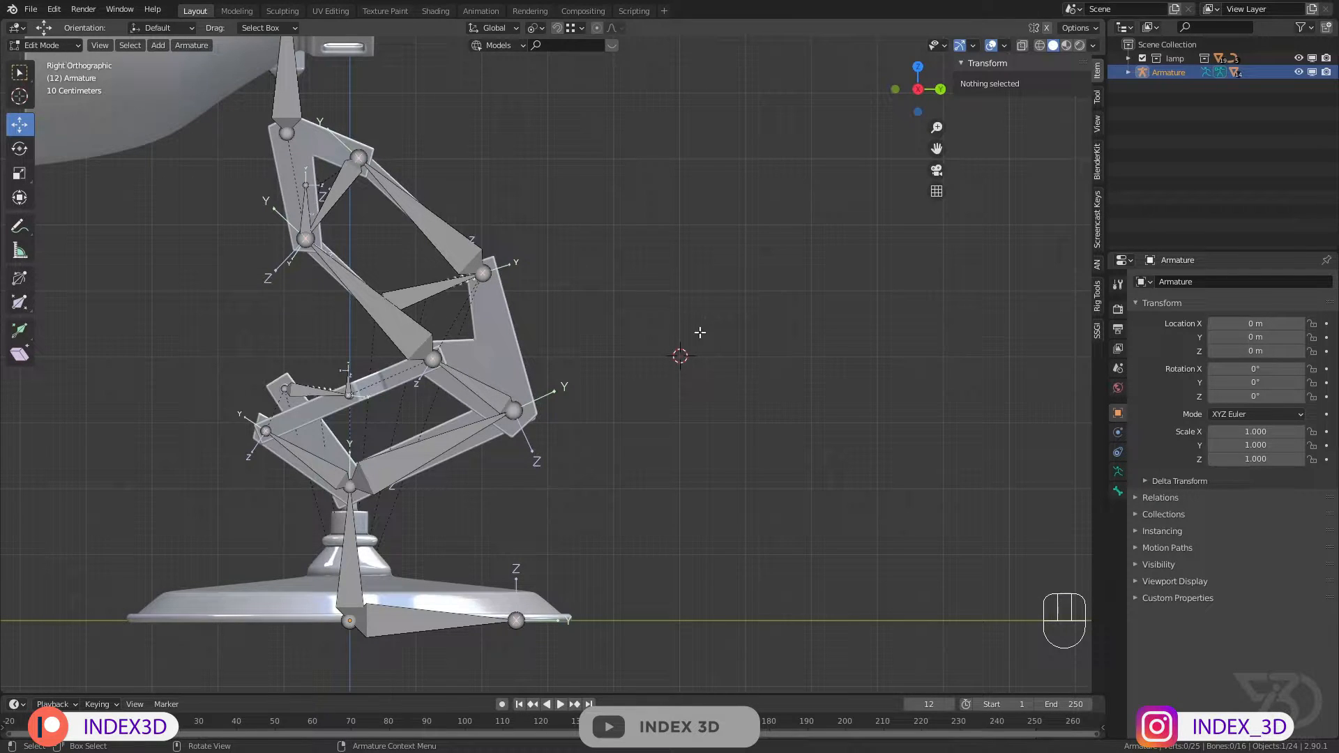
Step: Add a new bone at the 3D cursor, select it, and switch the armature to Pose Mode
key("shift+a")
scroll(708, 342, "up", 2)
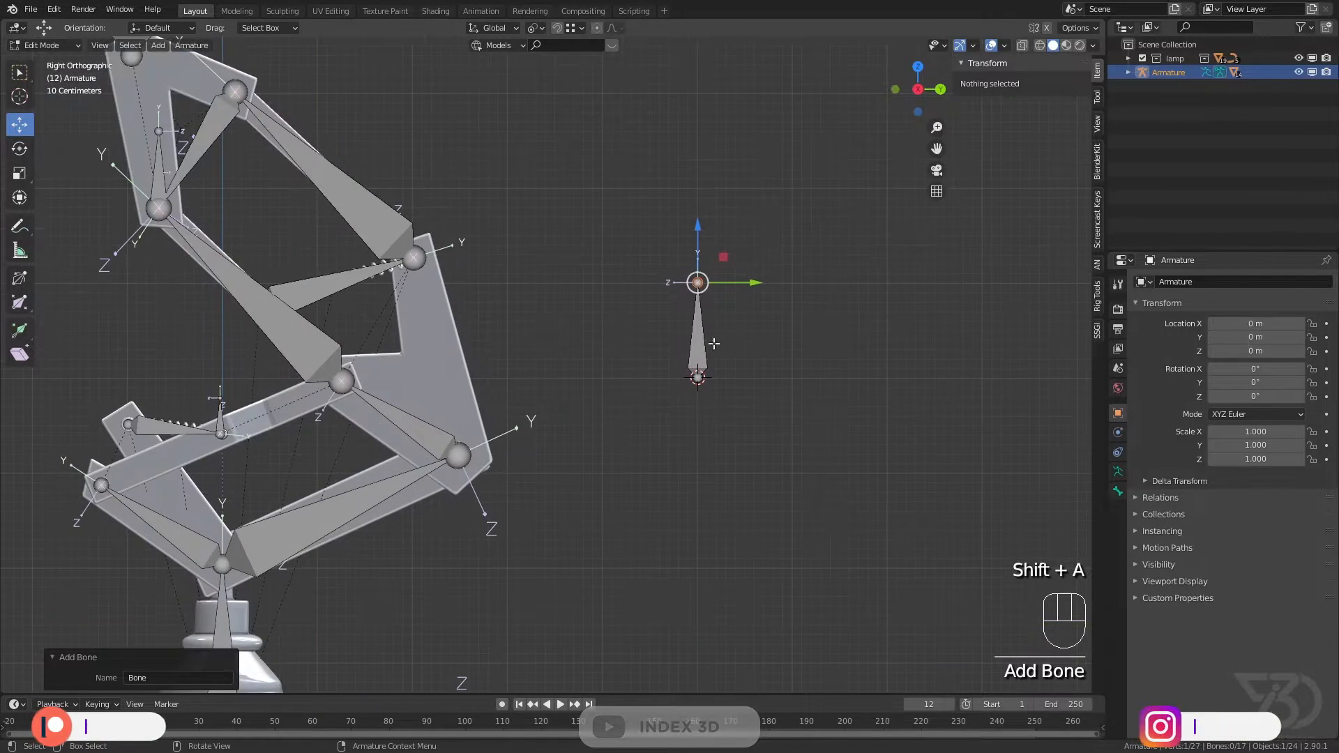
scroll(707, 342, "down", 2)
left_click(710, 348, "shift")
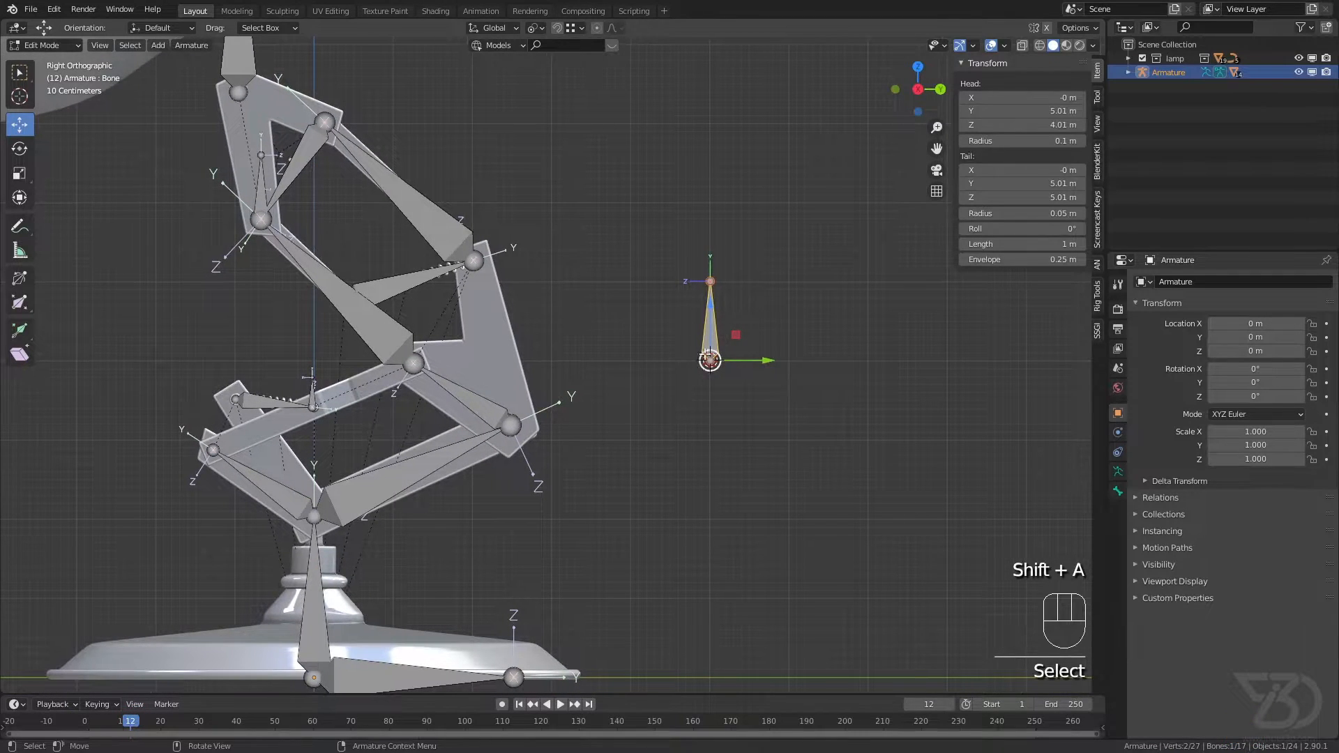
left_click(46, 45)
left_click(55, 98)
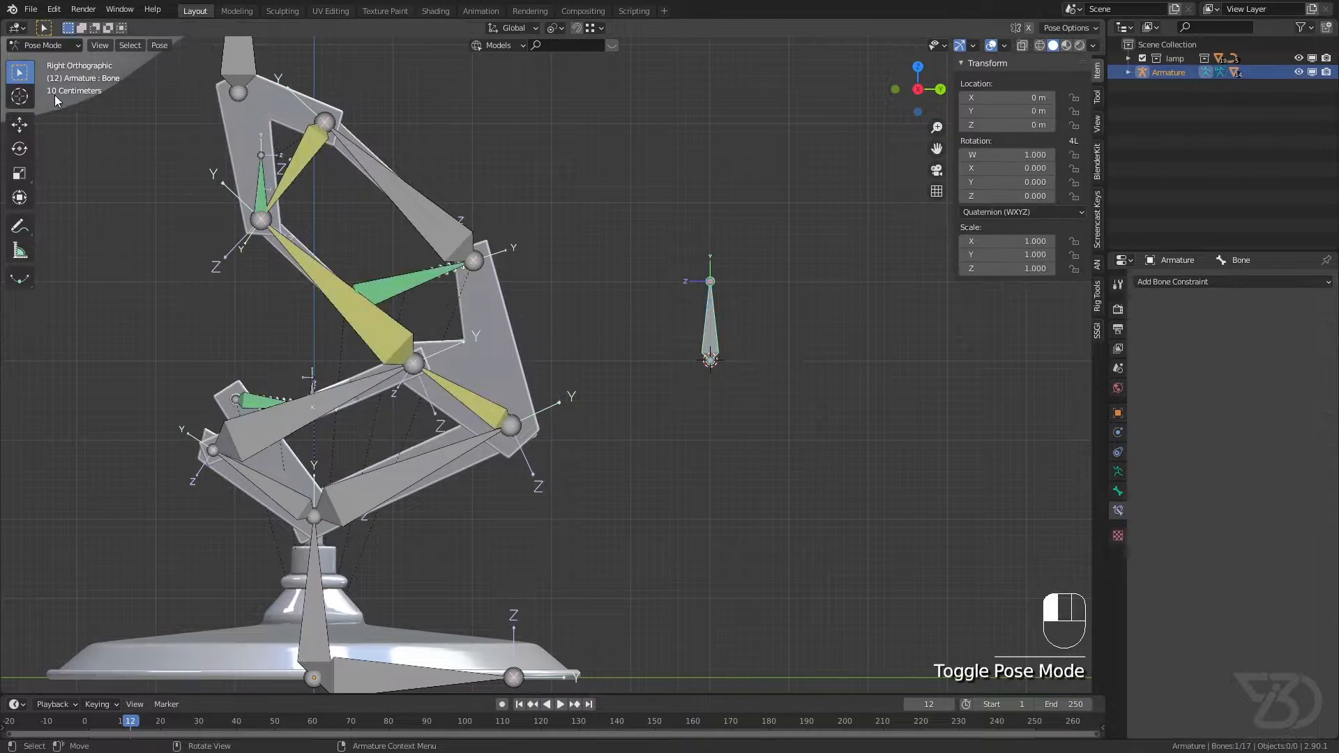
Step: Rename the newly added bone behind the lamp as pole
left_click(704, 337)
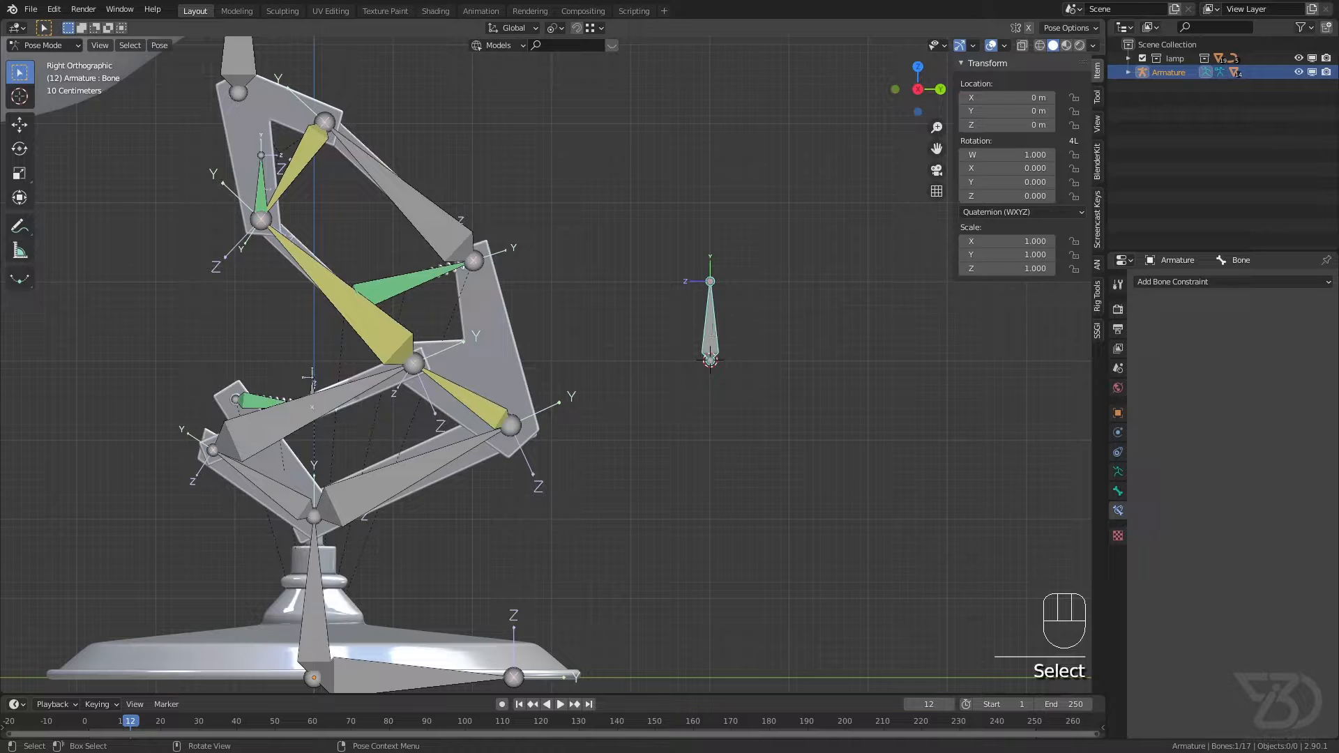
key("F2")
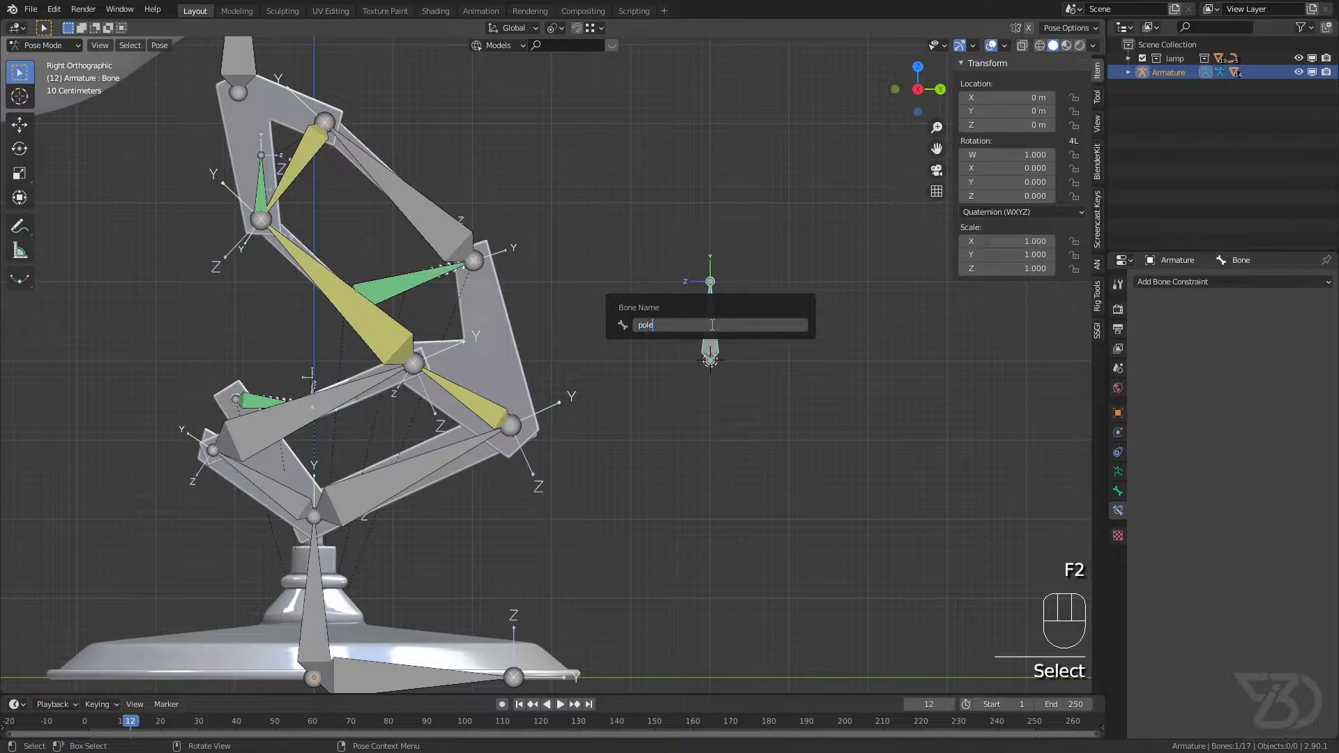
key("Return")
Step: Set the pole target of the IK target bottom bone's IK constraint to the Armature's pole bone
left_click(376, 327)
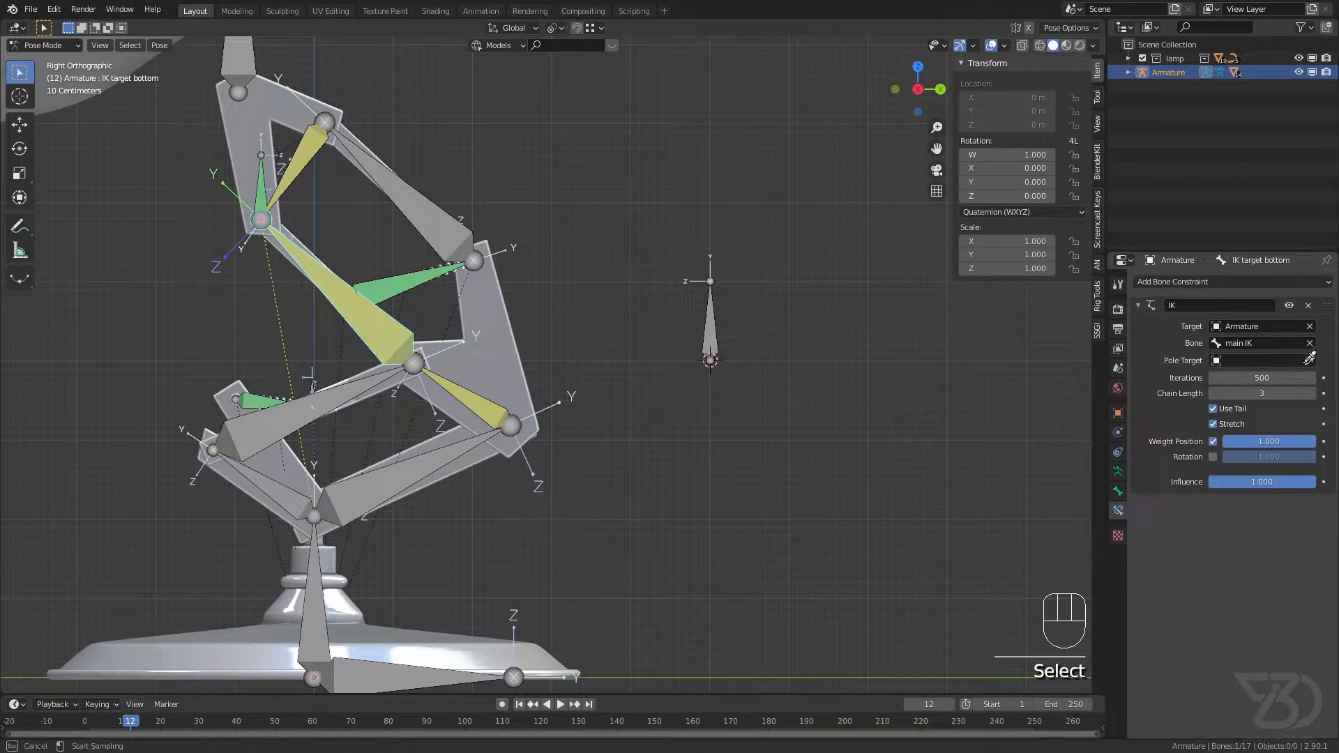
left_click(620, 313)
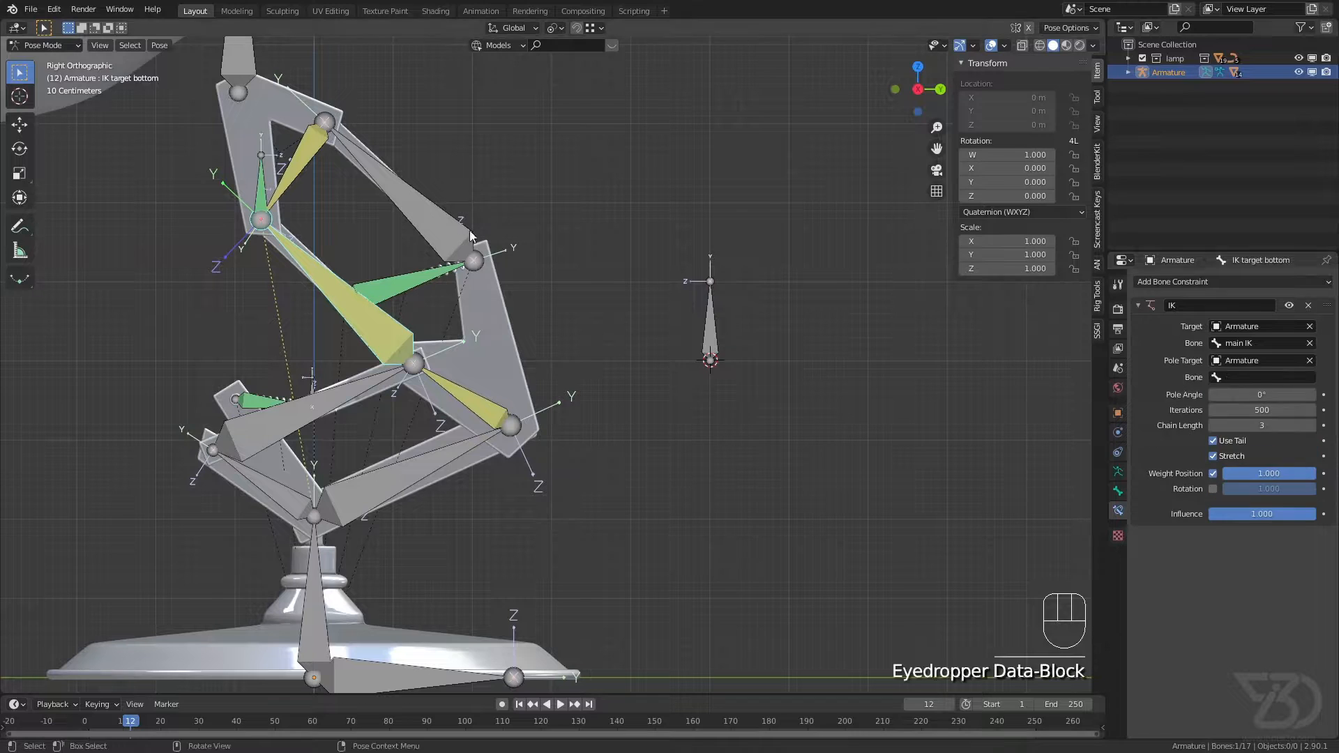
left_click(1257, 377)
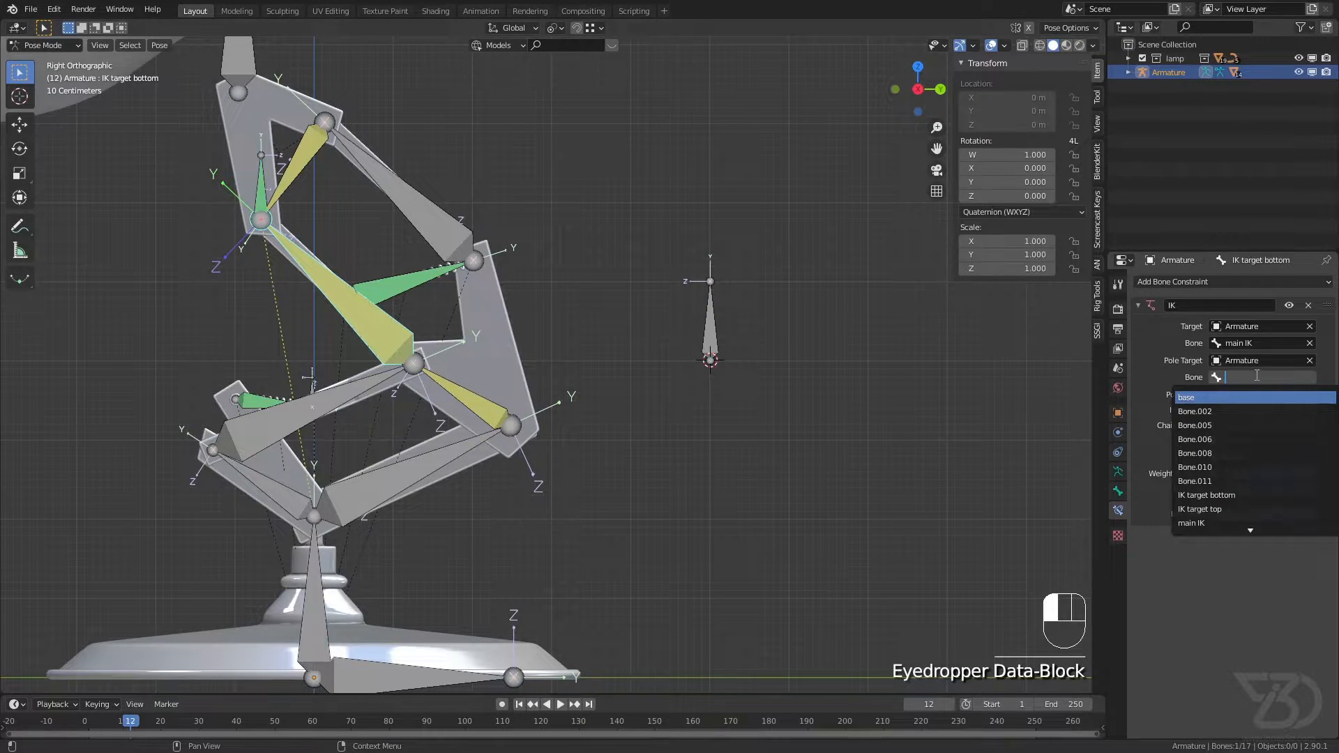
type("pole")
key("Return")
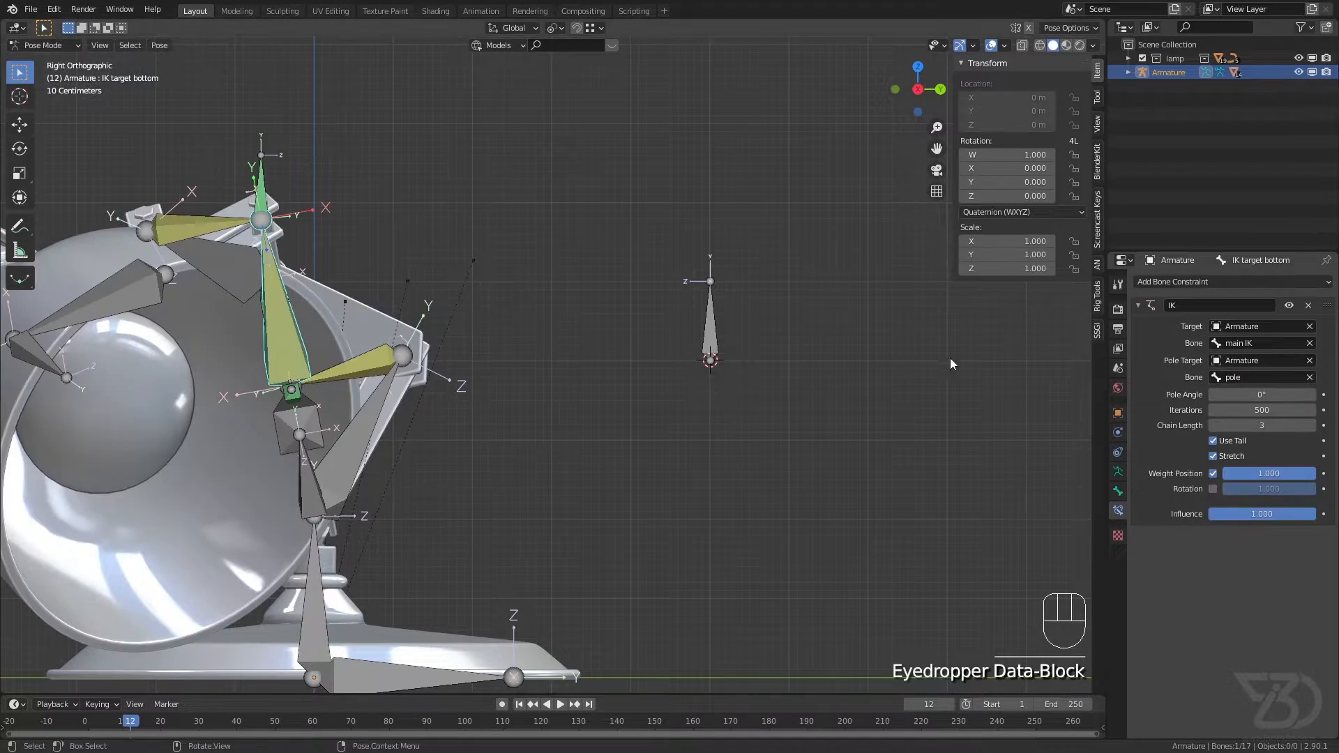
Step: Set the pole angle of the IK target bottom bone's IK constraint to -90° and save the file
scroll(312, 370, "down", 2)
mouse_move(312, 370)
middle_mouse_down()
mouse_move(294, 371)
mouse_move(334, 379)
mouse_move(331, 400)
middle_mouse_up()
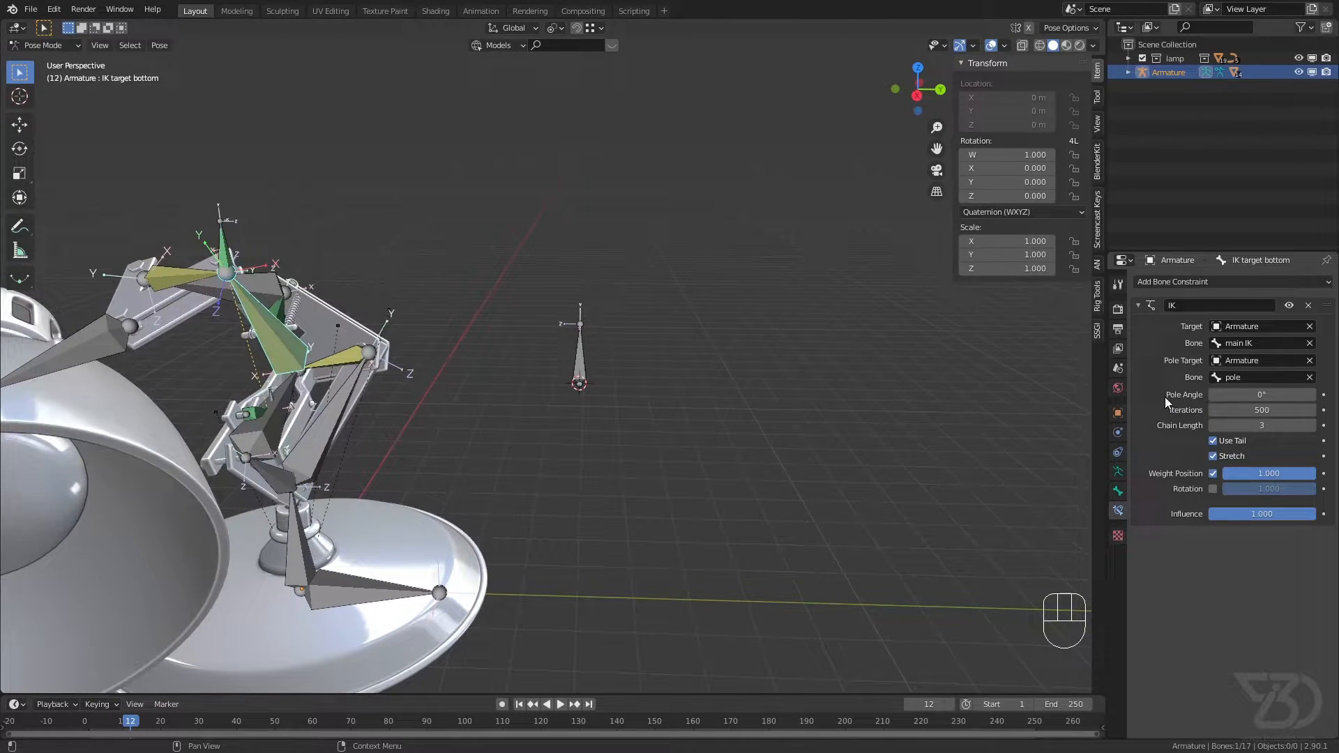
left_click_drag(1250, 395, 1277, 396)
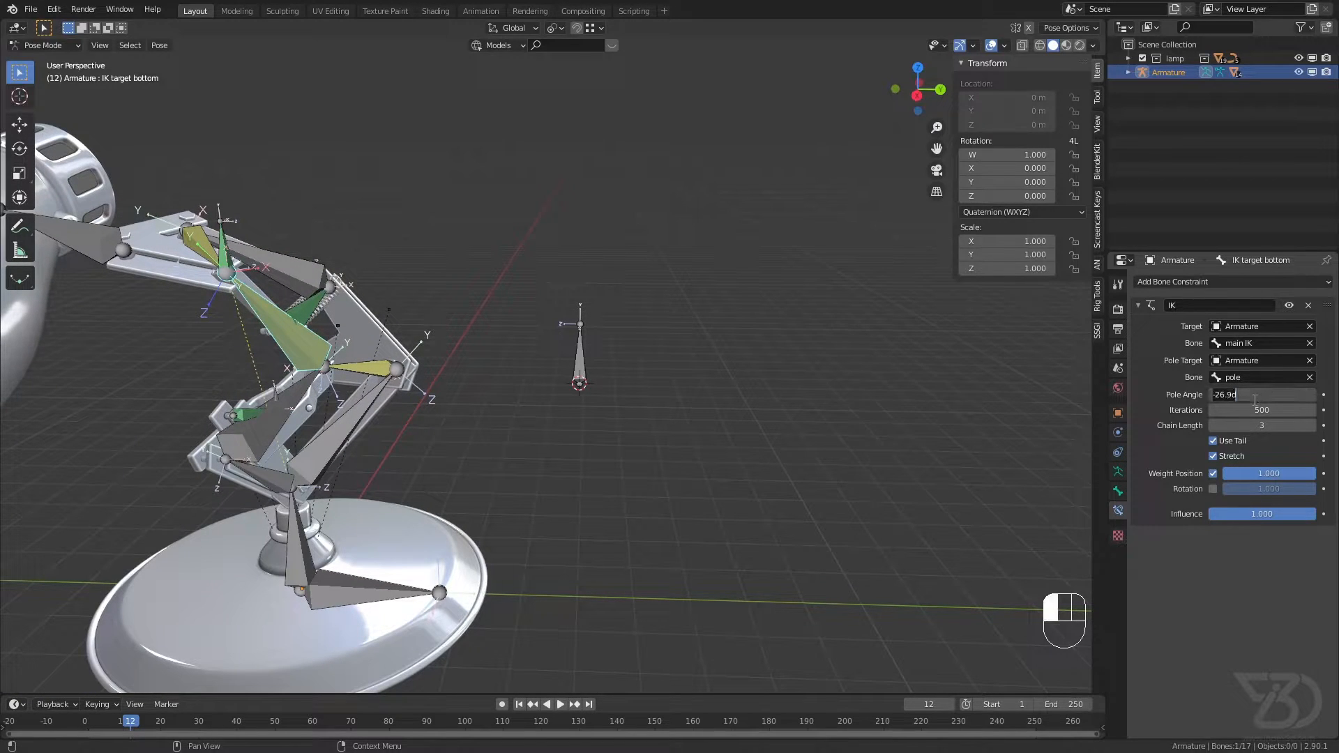
key("Return")
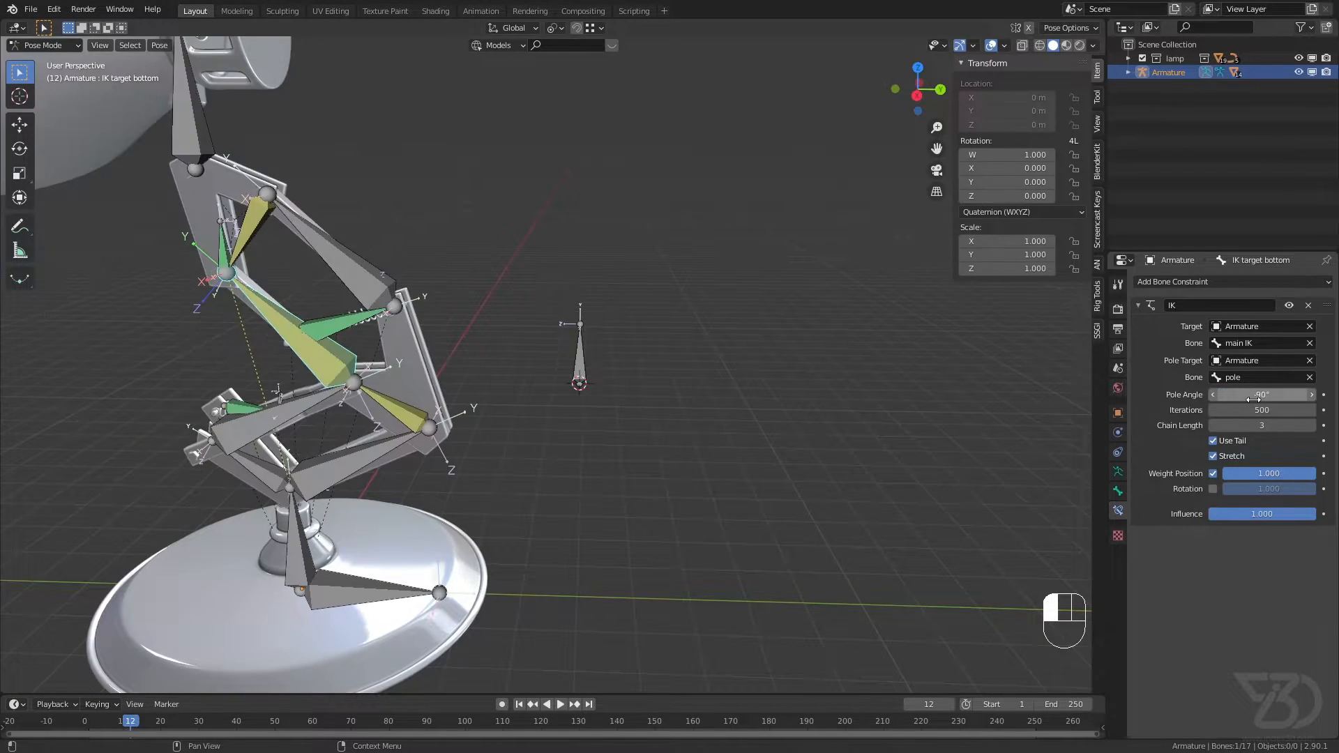
key("ctrl+s")
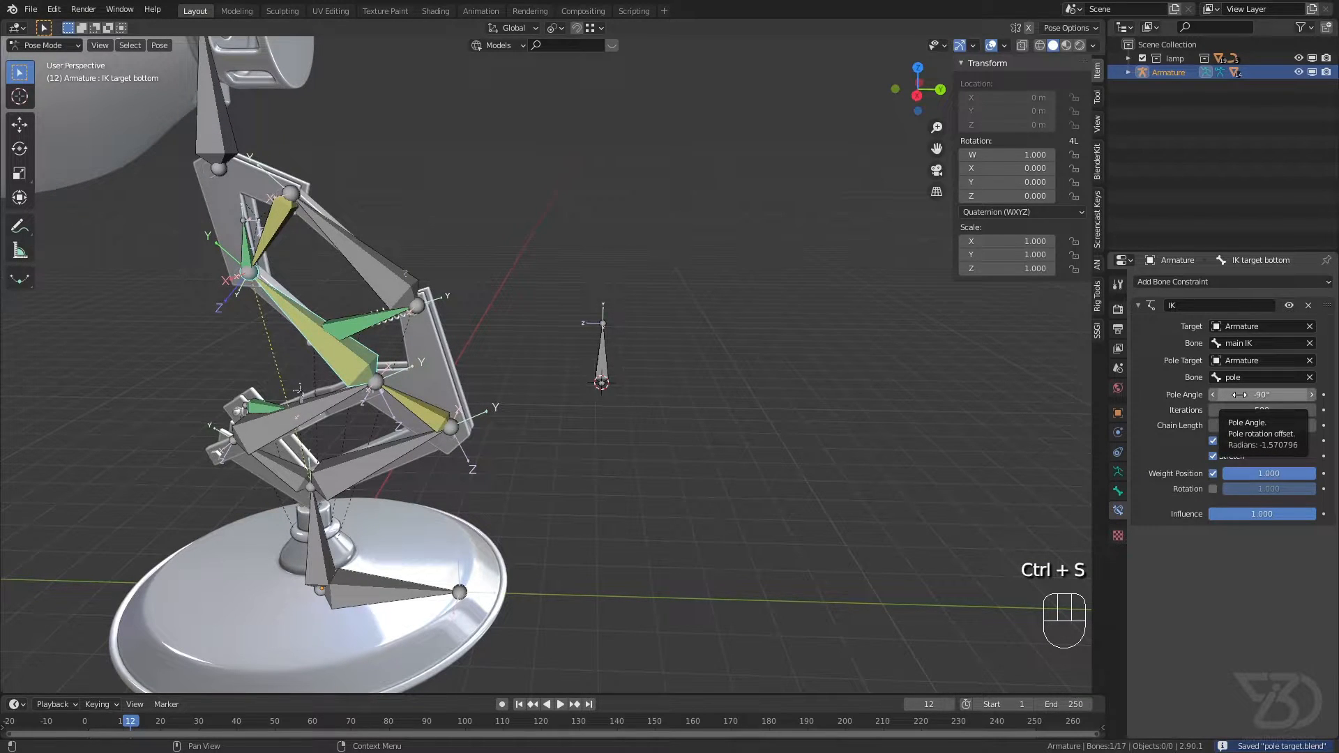
key("ctrl+s")
Step: Try out the pole target by moving the pole bone sideways, clear its location, and save the file
key("KP_1")
key("KP_3")
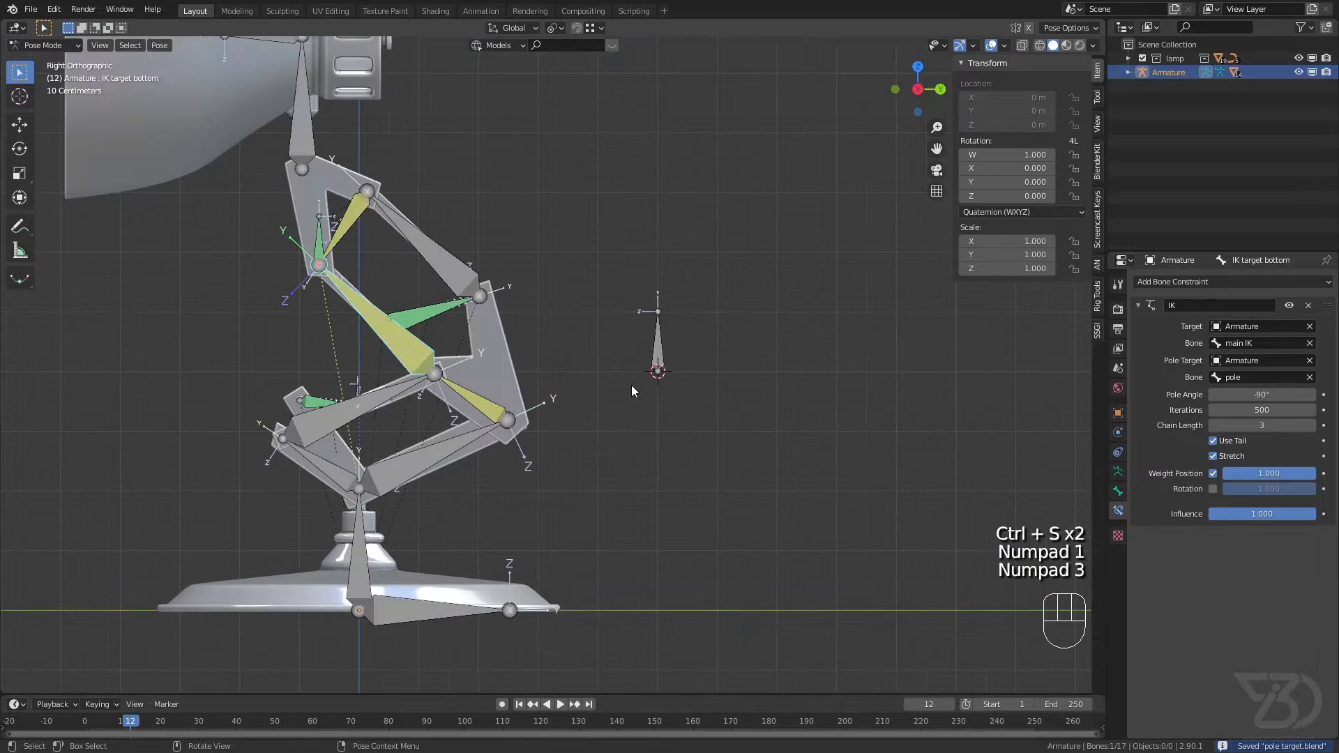
key("ctrl+s")
middle_click_drag(687, 388, 747, 392, "shift")
scroll(748, 392, "up", 2)
key("ctrl+s")
scroll(589, 373, "down", 1)
middle_click_drag(588, 373, 604, 363, "shift")
scroll(512, 361, "down", 3)
middle_click_drag(511, 361, 483, 363, "shift")
left_click(648, 345)
middle_click_drag(854, 350, 726, 371)
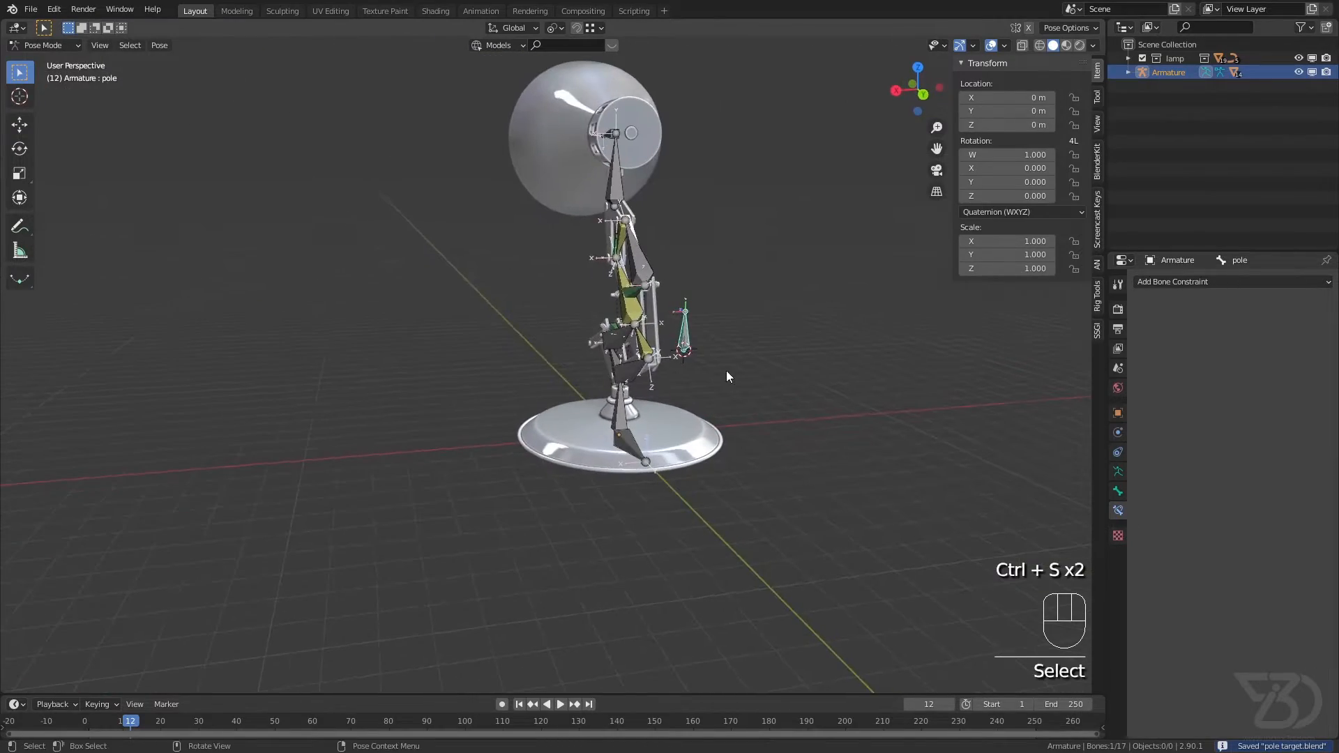
key("g")
left_click(644, 341)
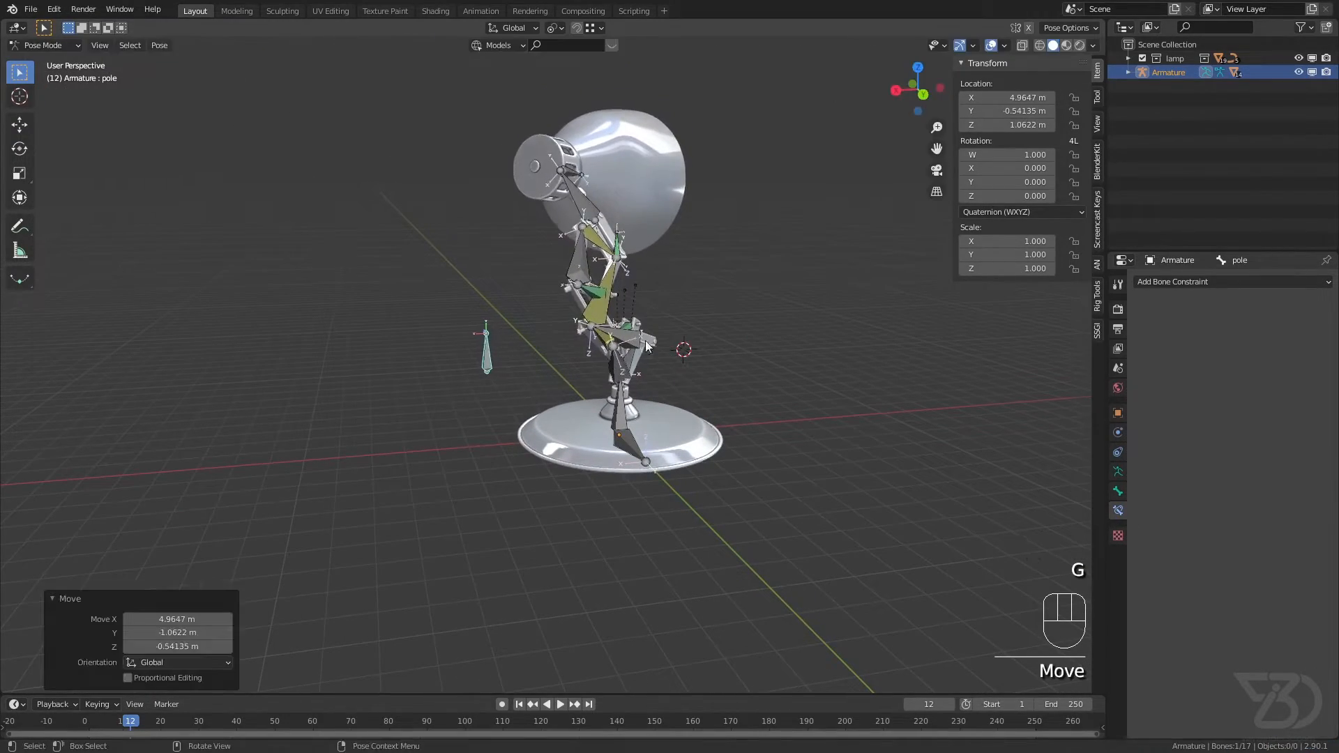
scroll(546, 350, "up", 4)
middle_click_drag(546, 350, 607, 341)
key("alt+g")
key("ctrl+s")
Step: Set the pole target of the lower bone Bone.006's IK constraint to the Armature's pole bone
scroll(693, 334, "up", 3)
key("KP_1")
key("KP_3")
key("ctrl+s")
left_click(692, 333)
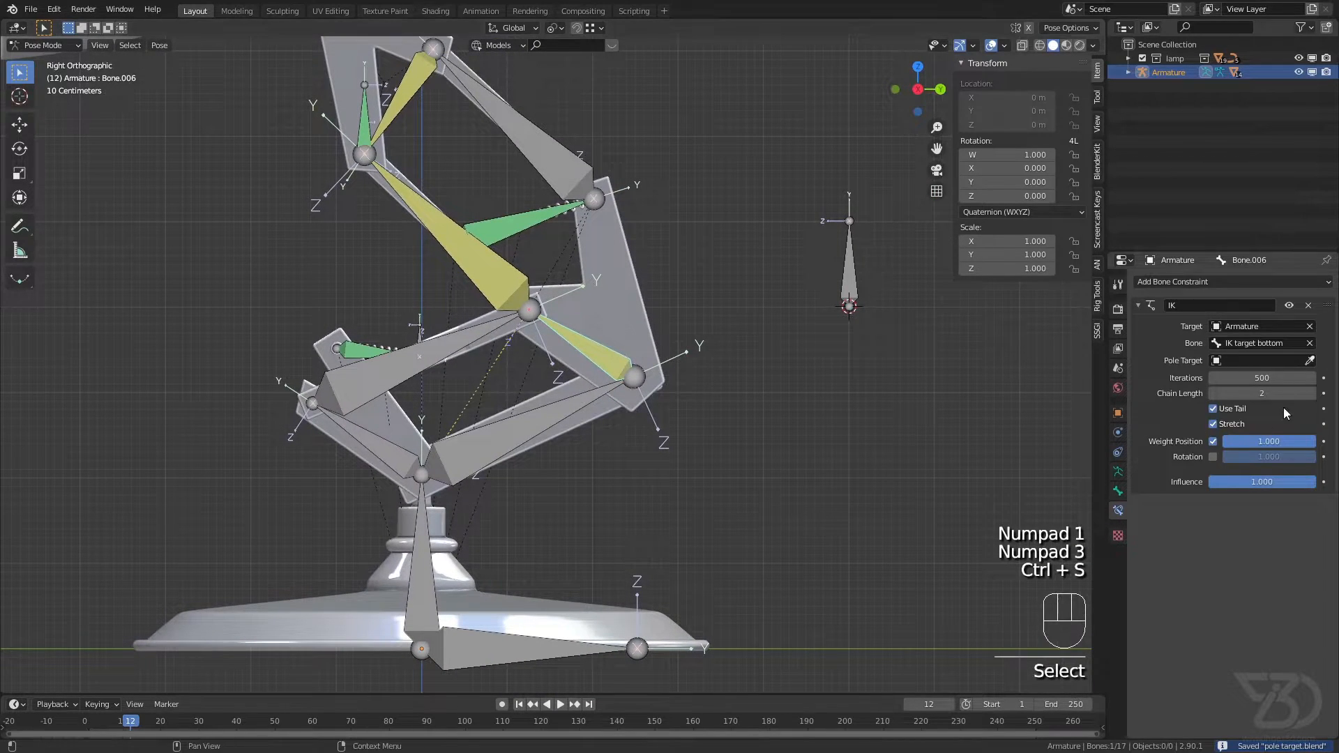
left_click(863, 292)
left_click(1242, 377)
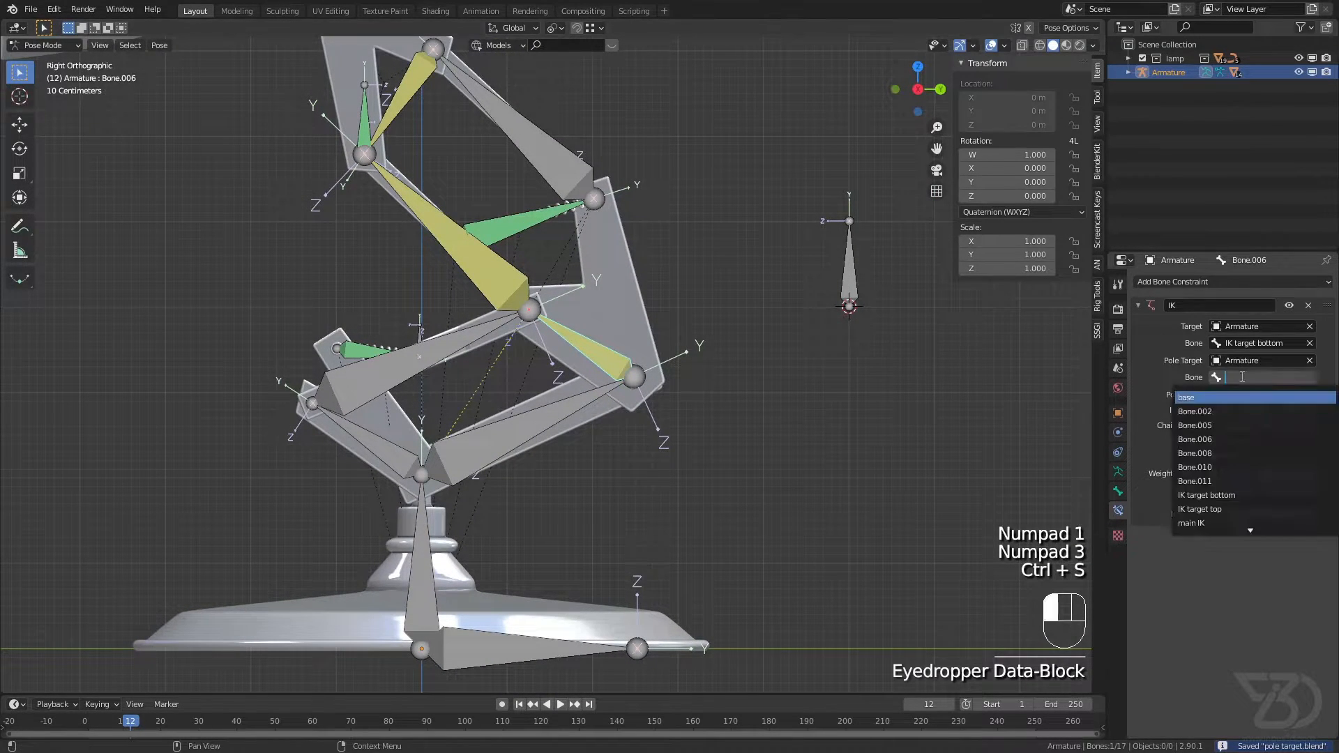
type("po")
key("Return")
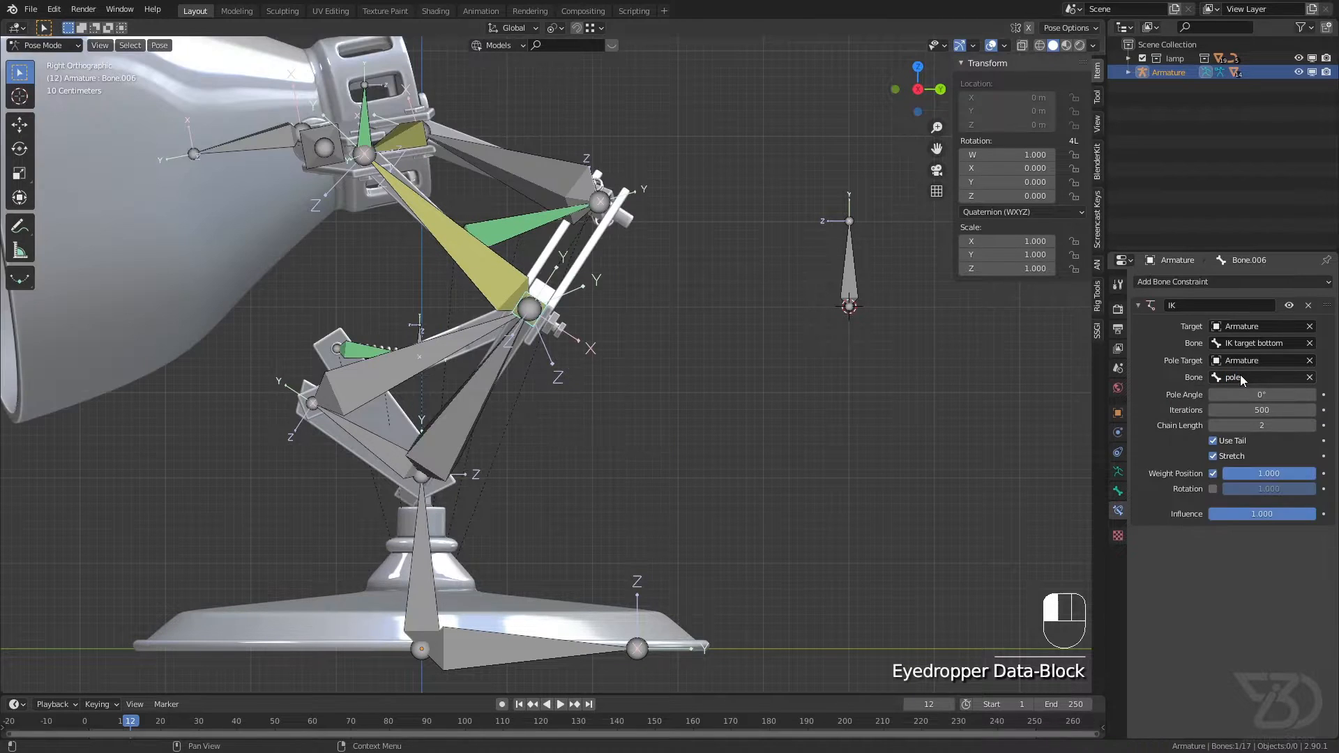
Step: Set the pole angle of Bone.006's IK constraint to 90° and save the file
scroll(643, 341, "down", 2)
middle_click_drag(577, 277, 627, 327)
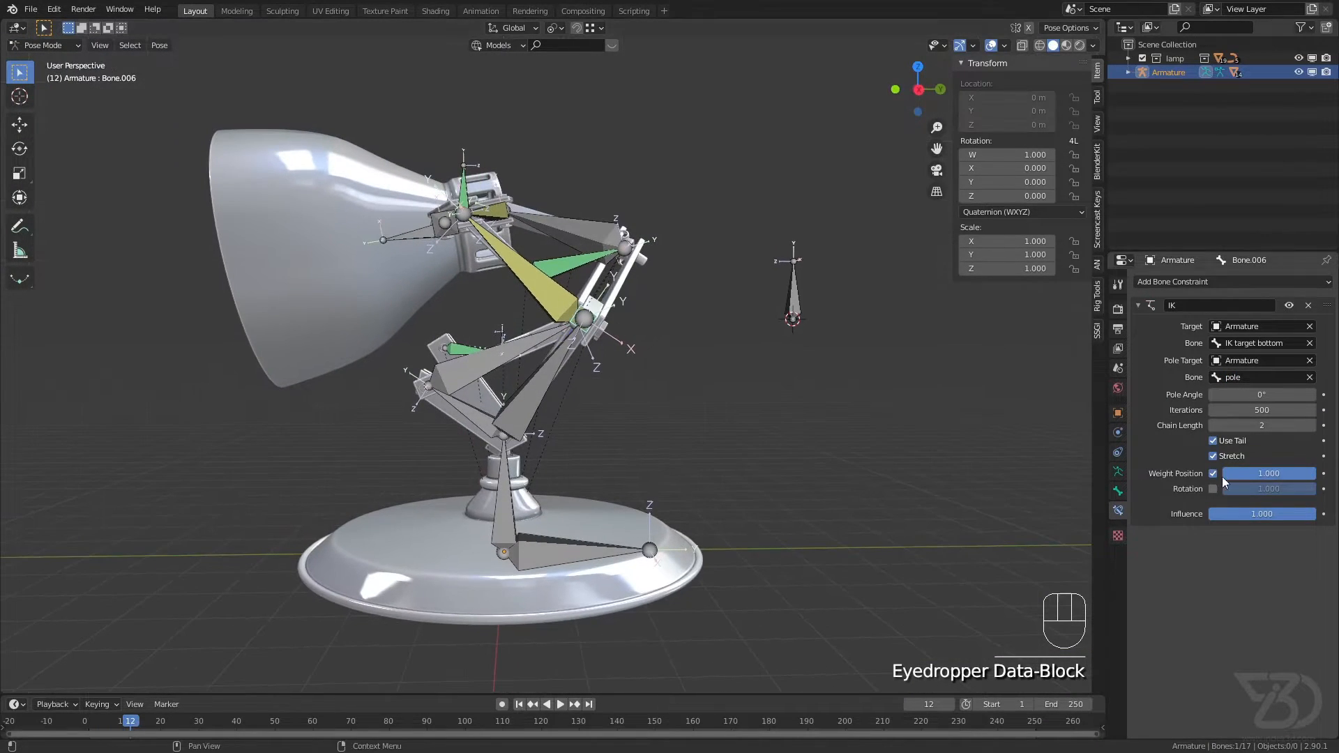
mouse_move(1261, 394)
left_mouse_down()
mouse_move(1290, 394)
mouse_move(1271, 394)
left_mouse_up()
type("90")
key("Return")
key("ctrl+s")
Step: Compare the IK constraint settings of the IK target bottom, Bone.006 and Bone.008 bones
scroll(893, 394, "down", 2)
scroll(656, 350, "up", 2)
scroll(647, 350, "up", 4)
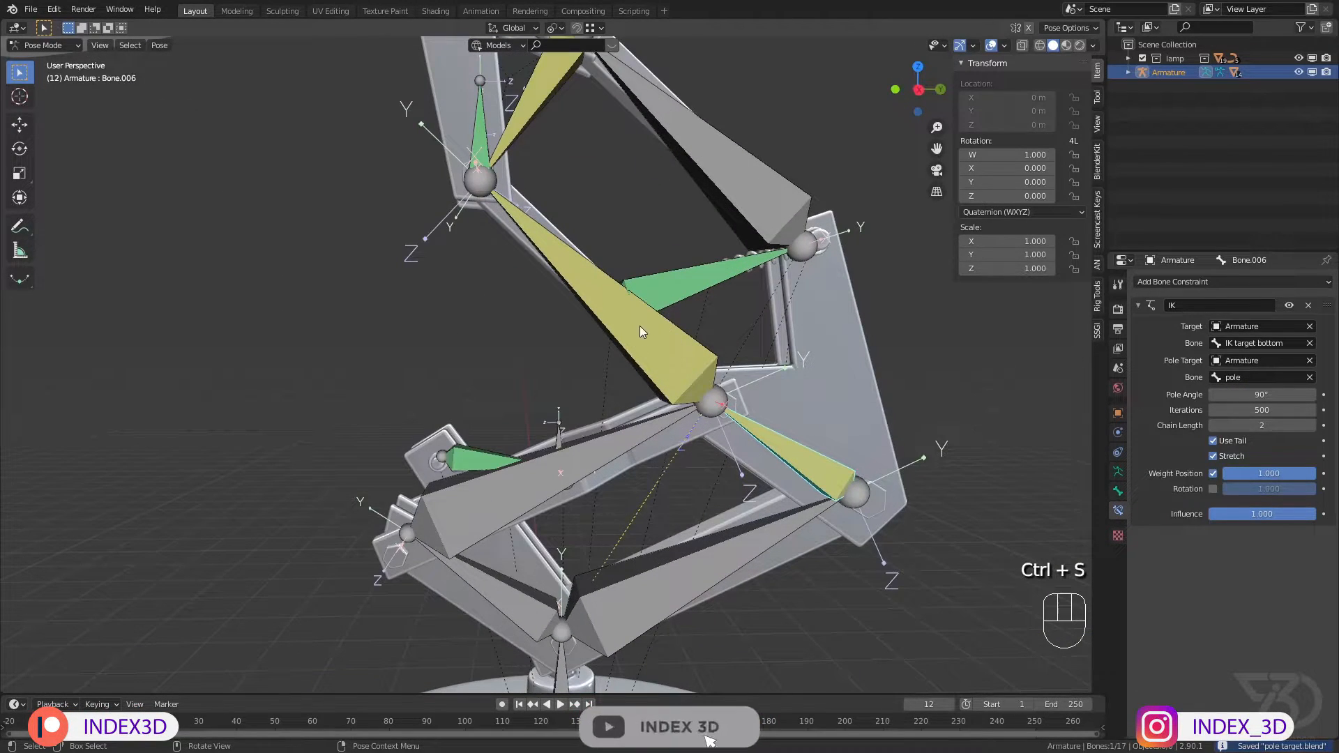
left_click(629, 338)
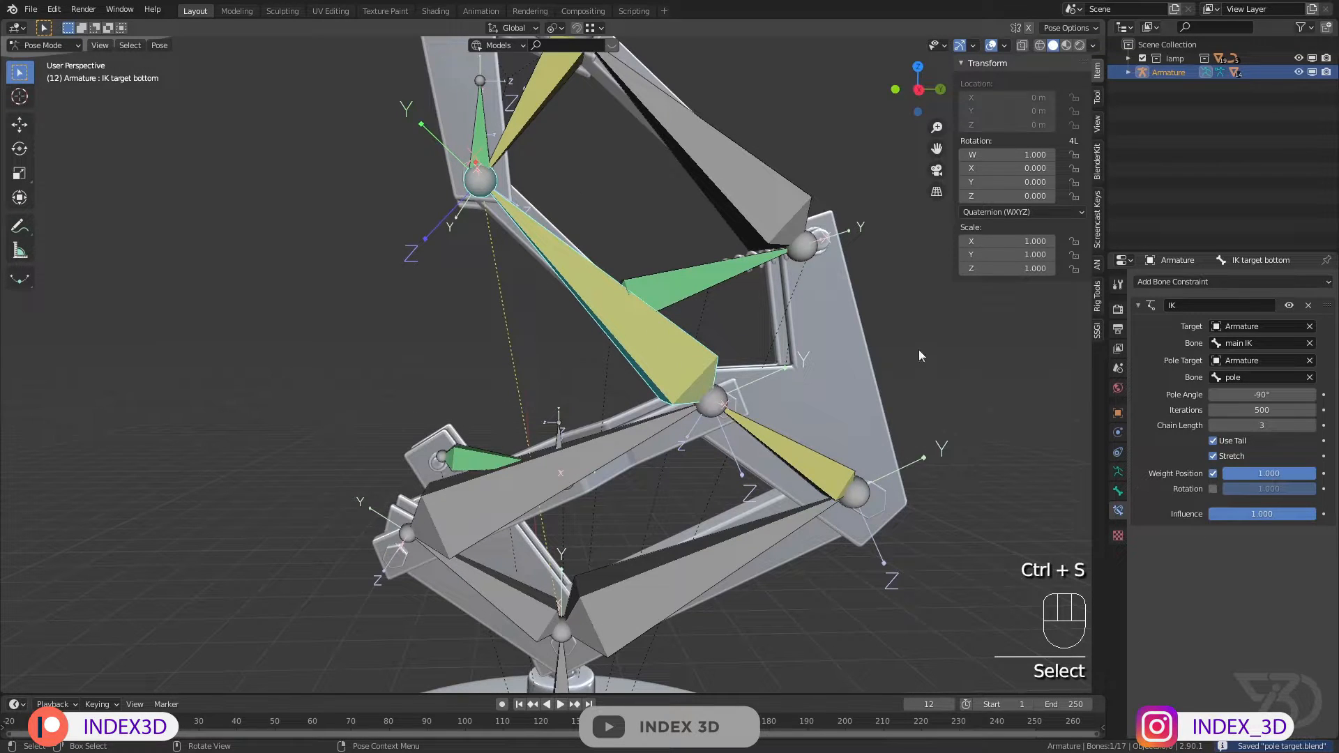
left_click(785, 448)
scroll(930, 380, "down", 3)
middle_click_drag(931, 378, 701, 328, "shift")
key("ctrl+s")
scroll(740, 355, "down", 2)
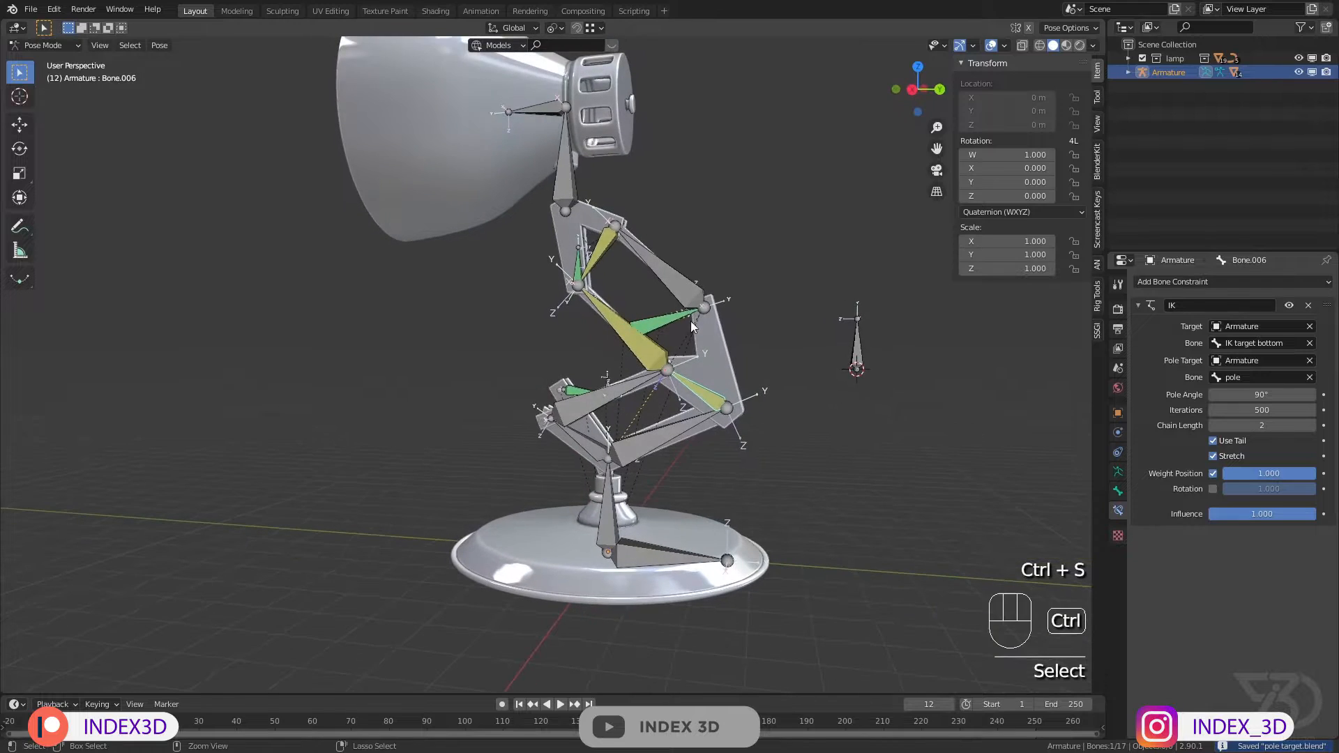
key("ctrl+s")
scroll(605, 249, "up", 5)
left_click(603, 232)
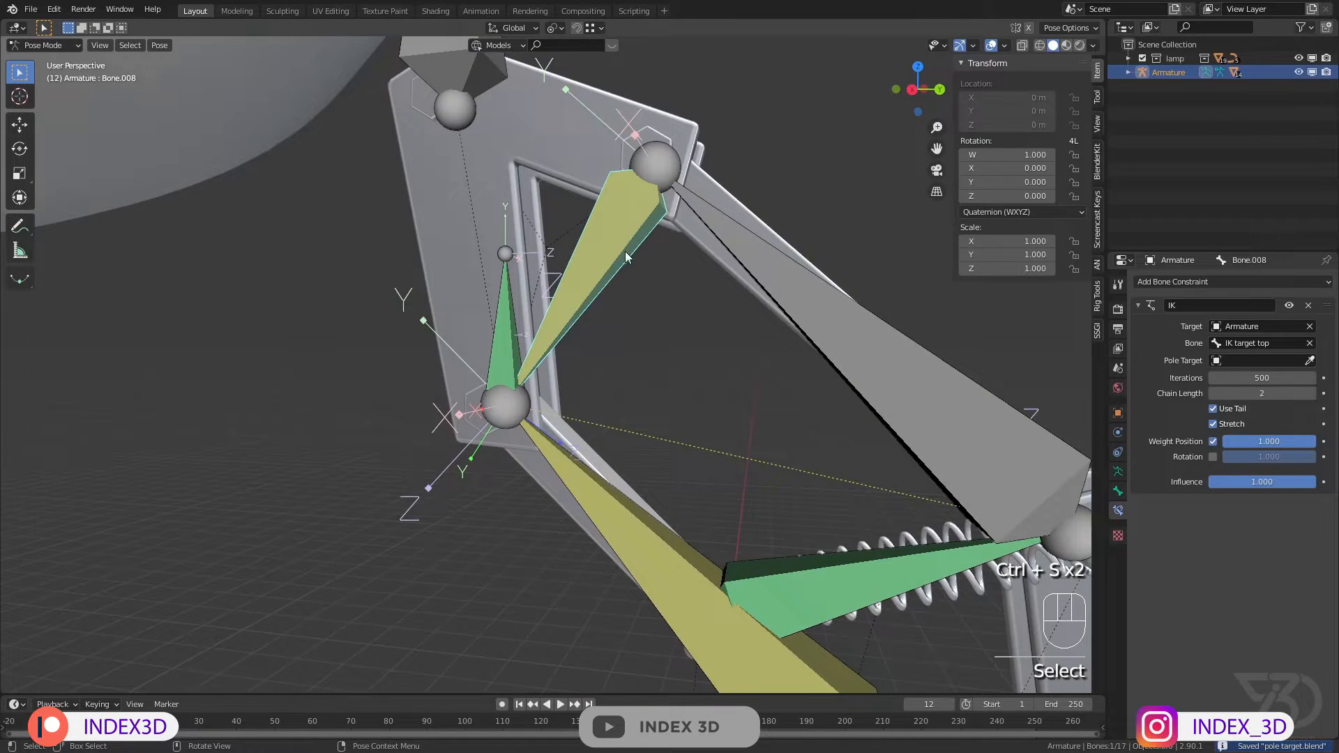
scroll(627, 258, "down", 6)
key("ctrl+s")
scroll(630, 262, "up", 4)
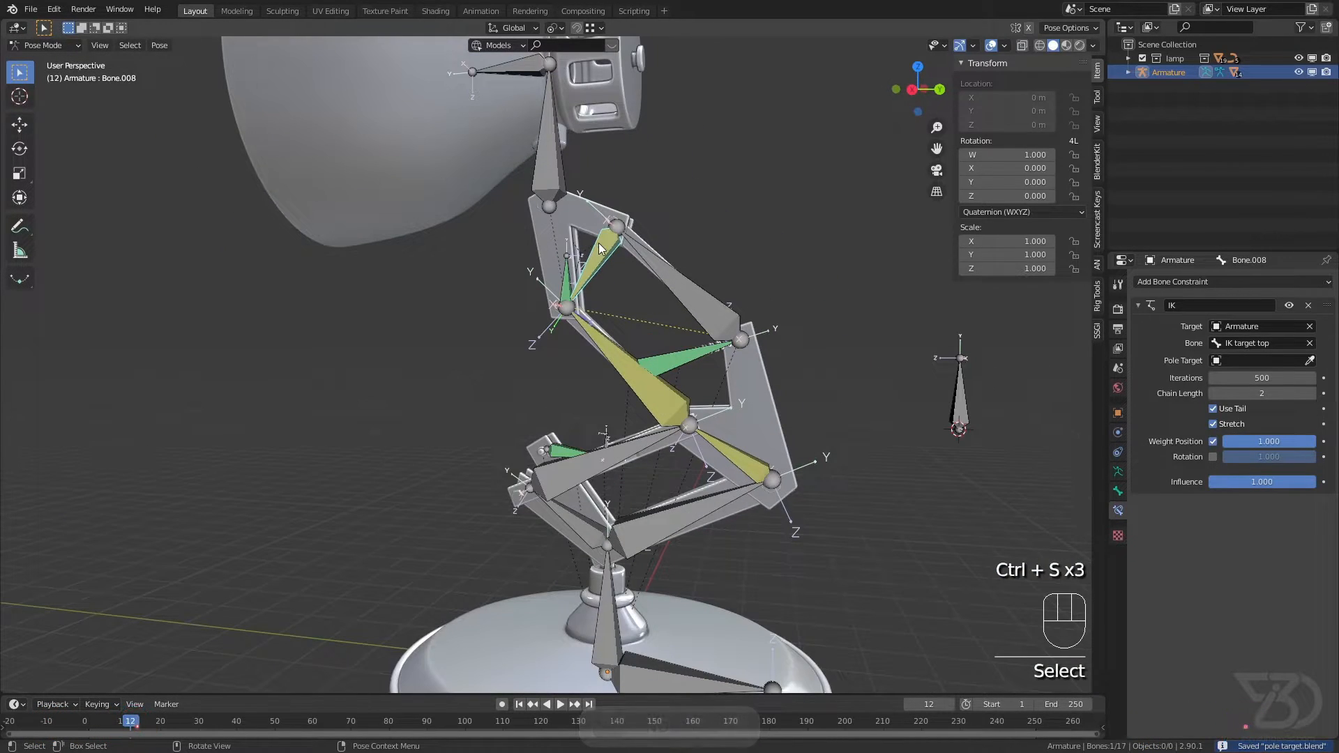
middle_click_drag(732, 474, 667, 400, "shift")
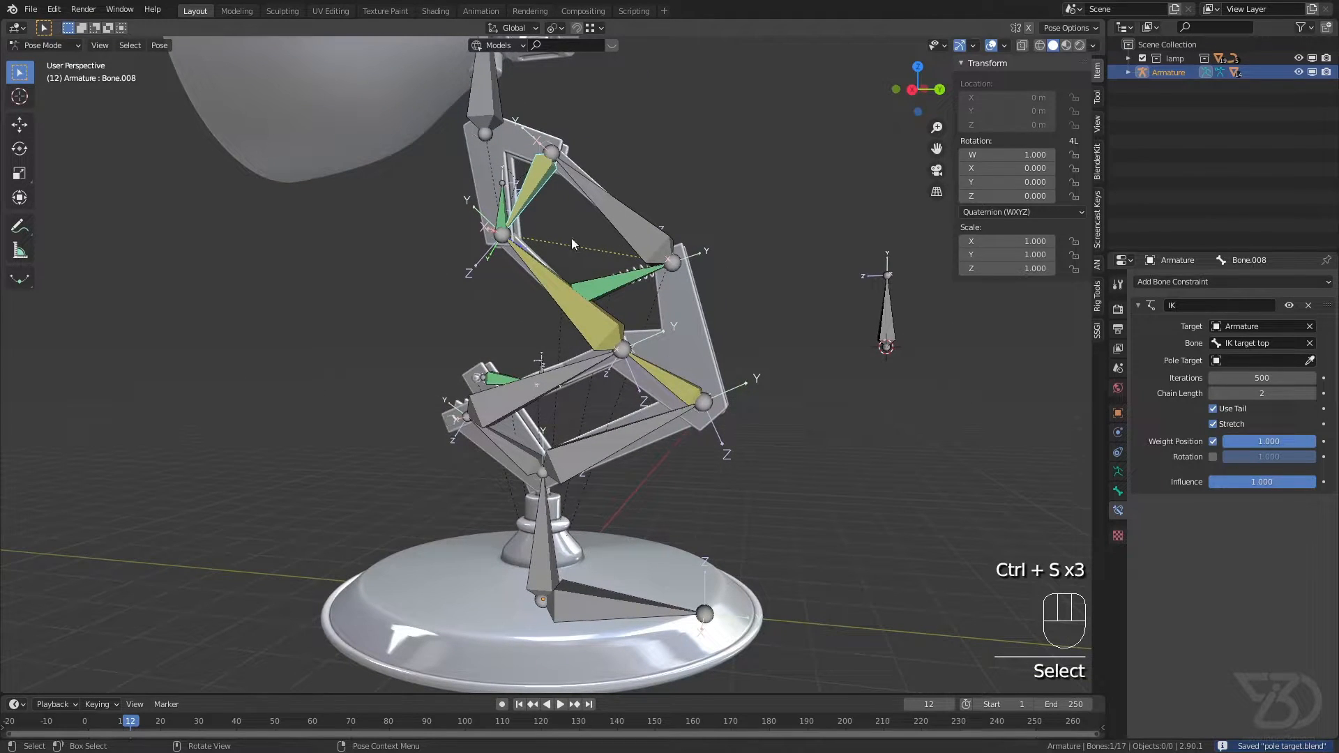
left_click(685, 392)
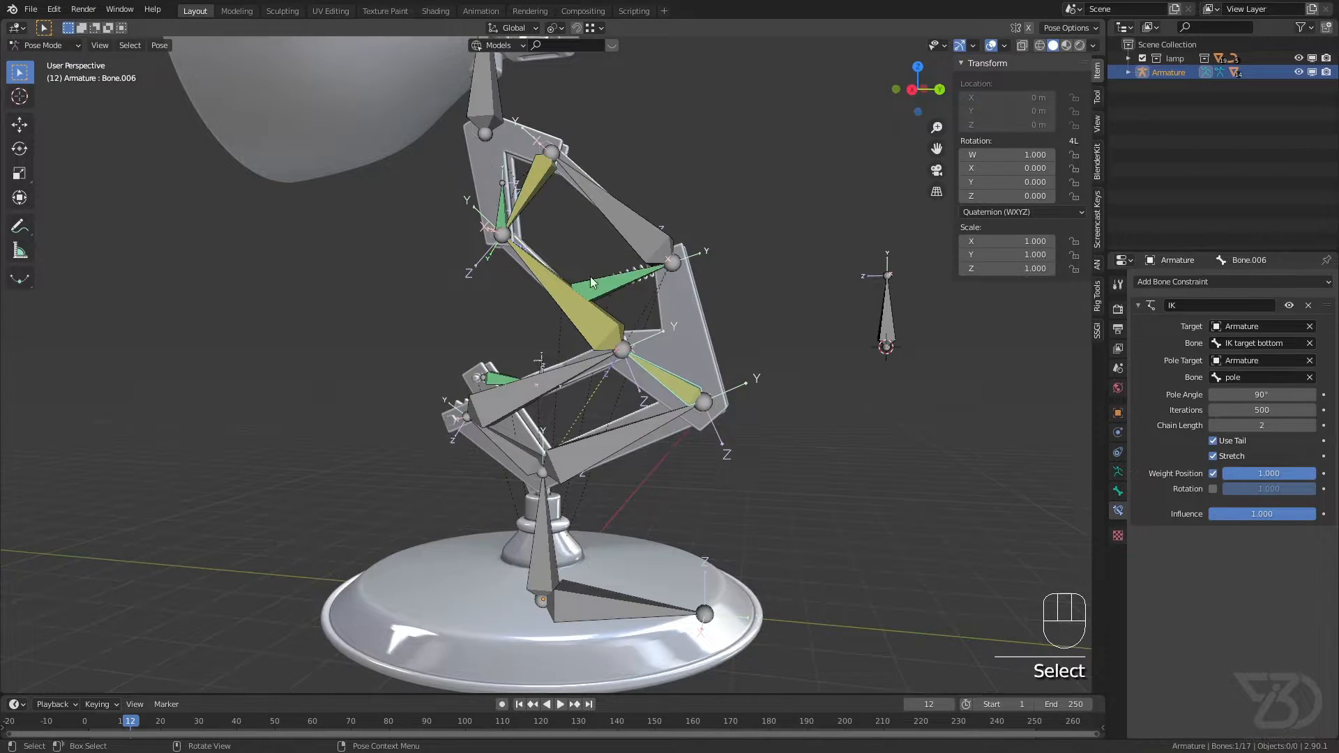
middle_click_drag(685, 392, 507, 289)
Step: Try out both pole targets by moving the pole bone around the lamp, clear all bone locations, and save the file
left_click(701, 332)
middle_click_drag(750, 328, 674, 372)
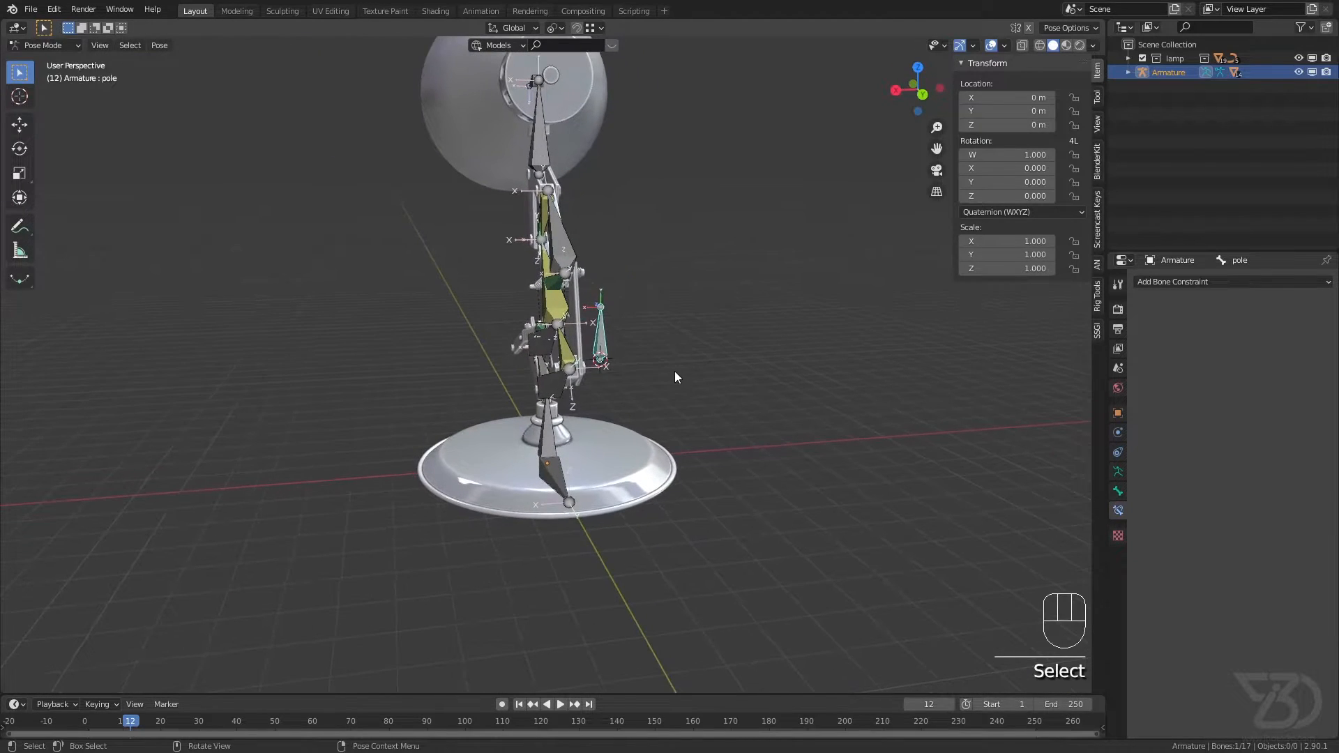
key("g")
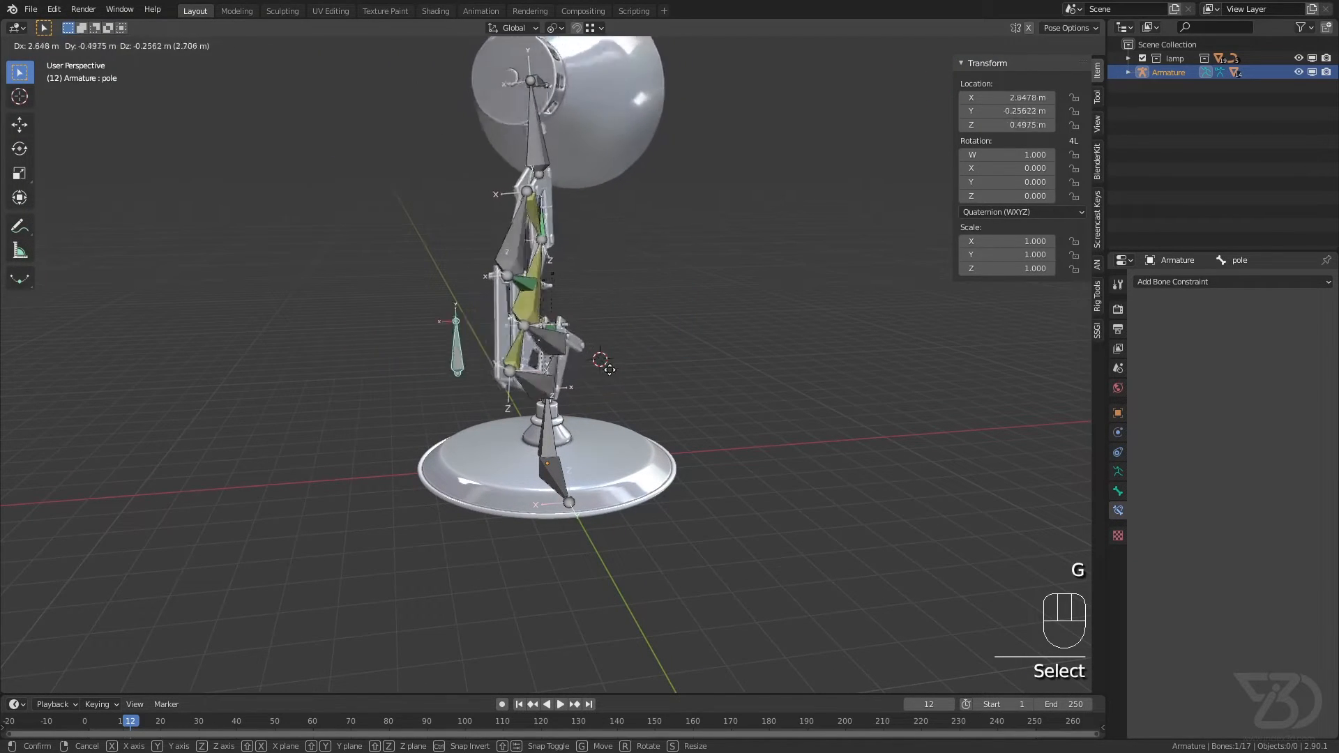
left_click(596, 367)
middle_click_drag(599, 347, 642, 410)
key("g")
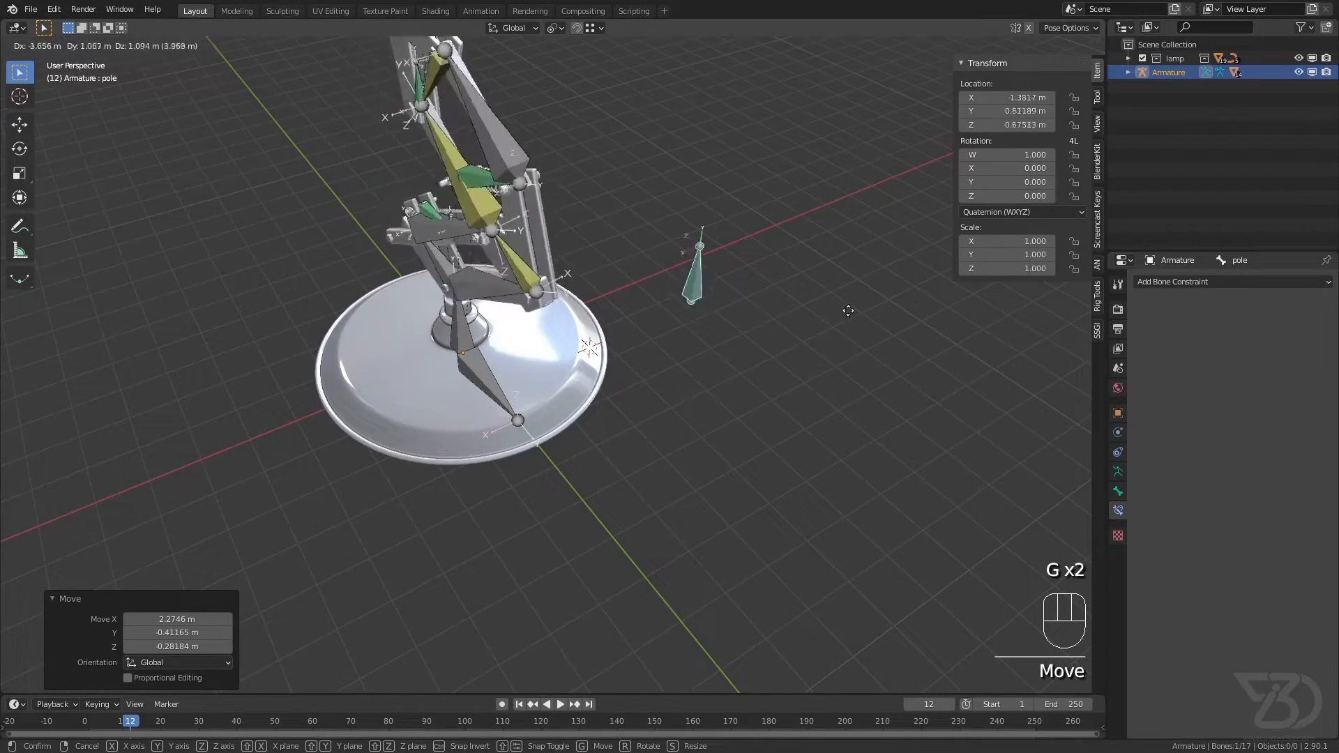
right_click(550, 310)
middle_click_drag(550, 309, 576, 261, "shift")
key("g")
right_click(634, 263)
key("ctrl+s")
middle_click_drag(700, 253, 704, 367, "shift")
key("a")
key("alt+g")
key("ctrl+s")
Step: Try out rotating the base bone and the root bone about the Z axis, cancel both rotations, and save the file
left_click(661, 387)
middle_click_drag(628, 347, 579, 421, "shift")
scroll(593, 404, "down", 2)
middle_click_drag(568, 419, 555, 417)
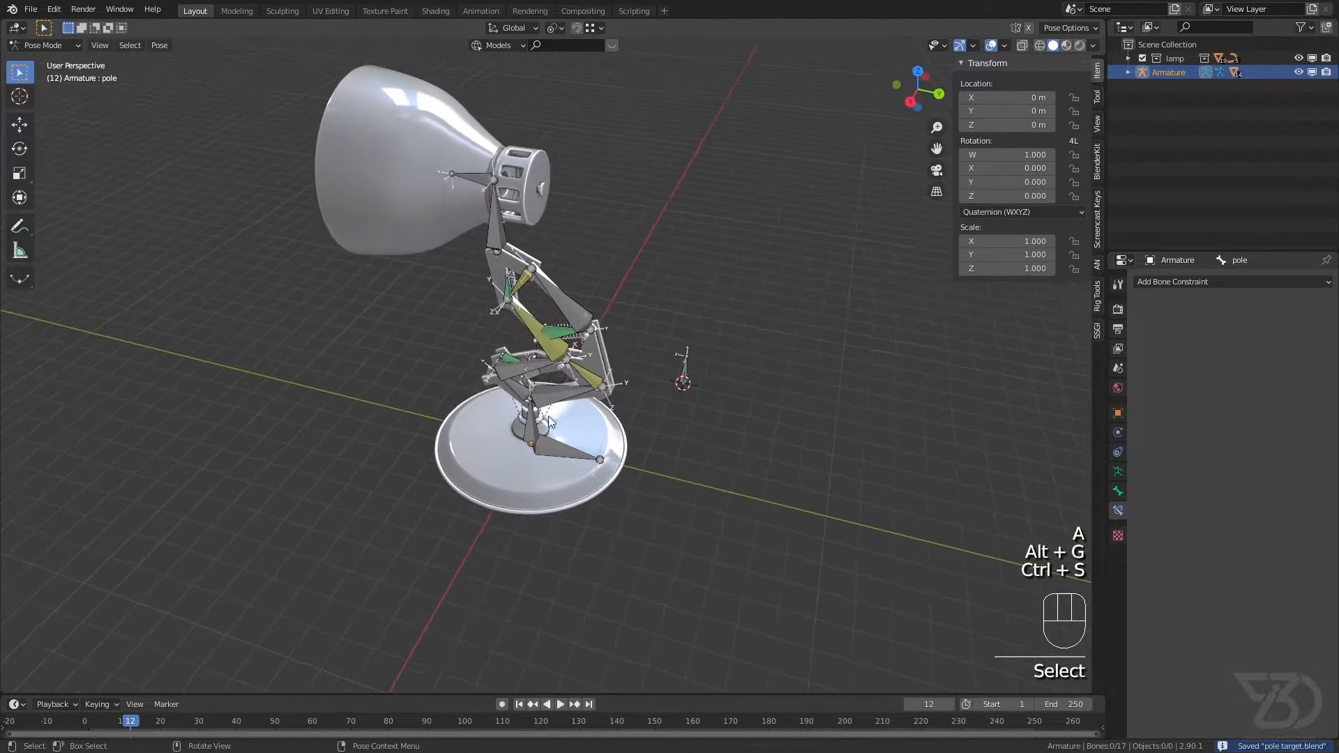
scroll(569, 406, "up", 3)
left_click(547, 432)
key("r")
key("z")
right_click(618, 426)
left_click(604, 452)
key("r")
key("z")
right_click(493, 462)
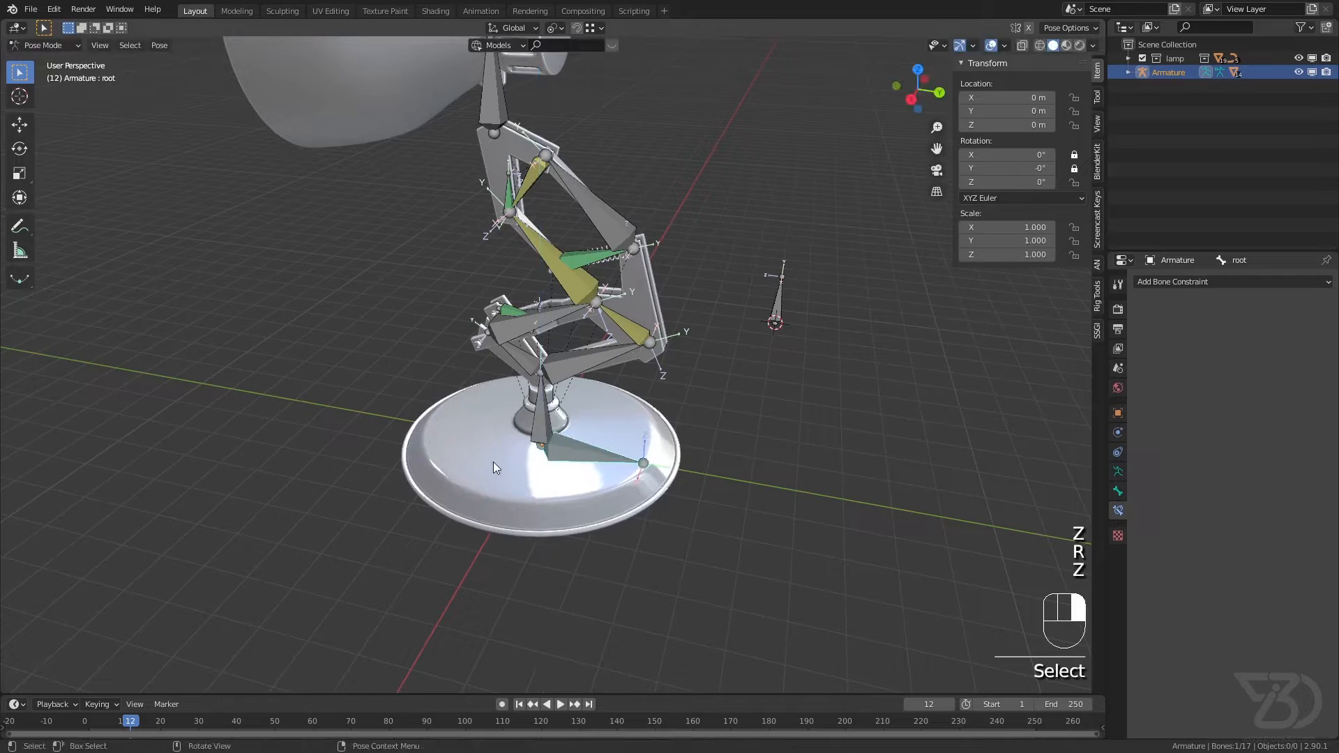
key("ctrl+s")
Step: Save the file again and switch the armature to Edit Mode
scroll(604, 408, "down", 3)
middle_click_drag(604, 408, 584, 441, "shift")
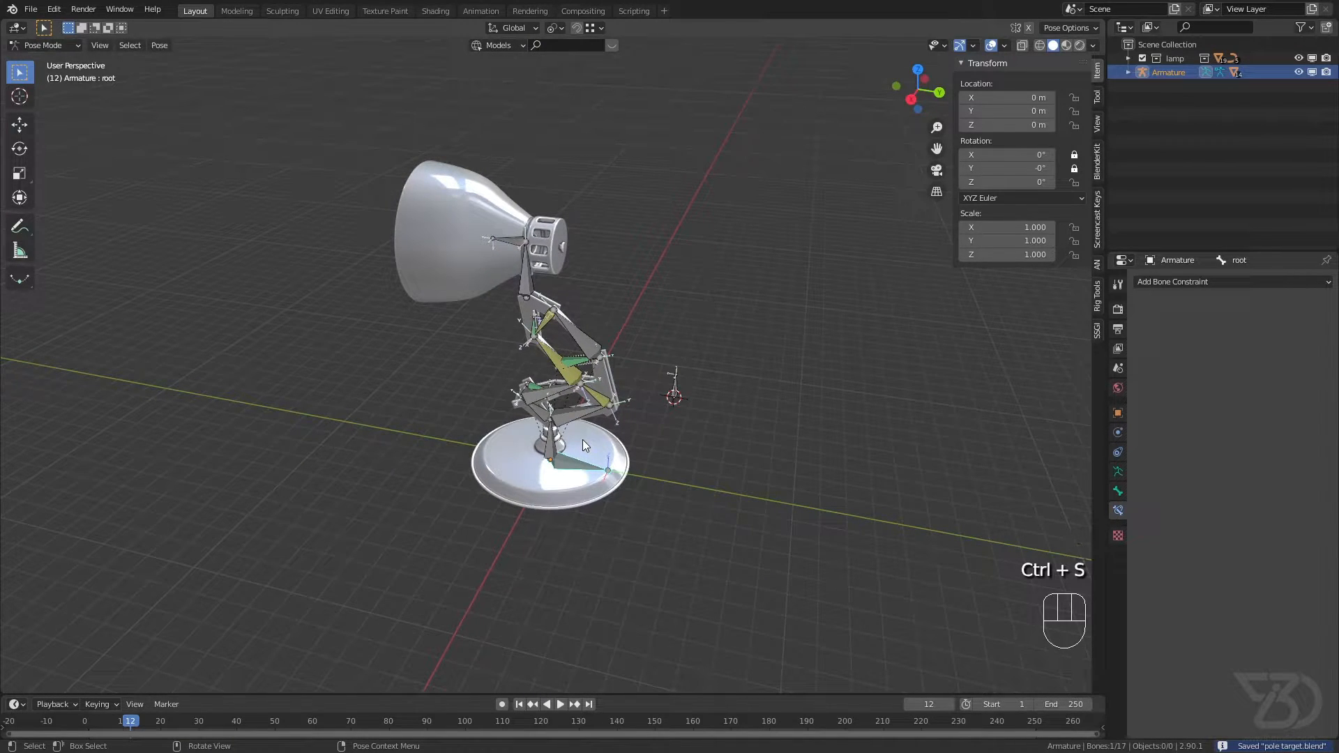
key("ctrl+s")
scroll(587, 433, "up", 3)
key("ctrl+s")
middle_click_drag(556, 396, 279, 233)
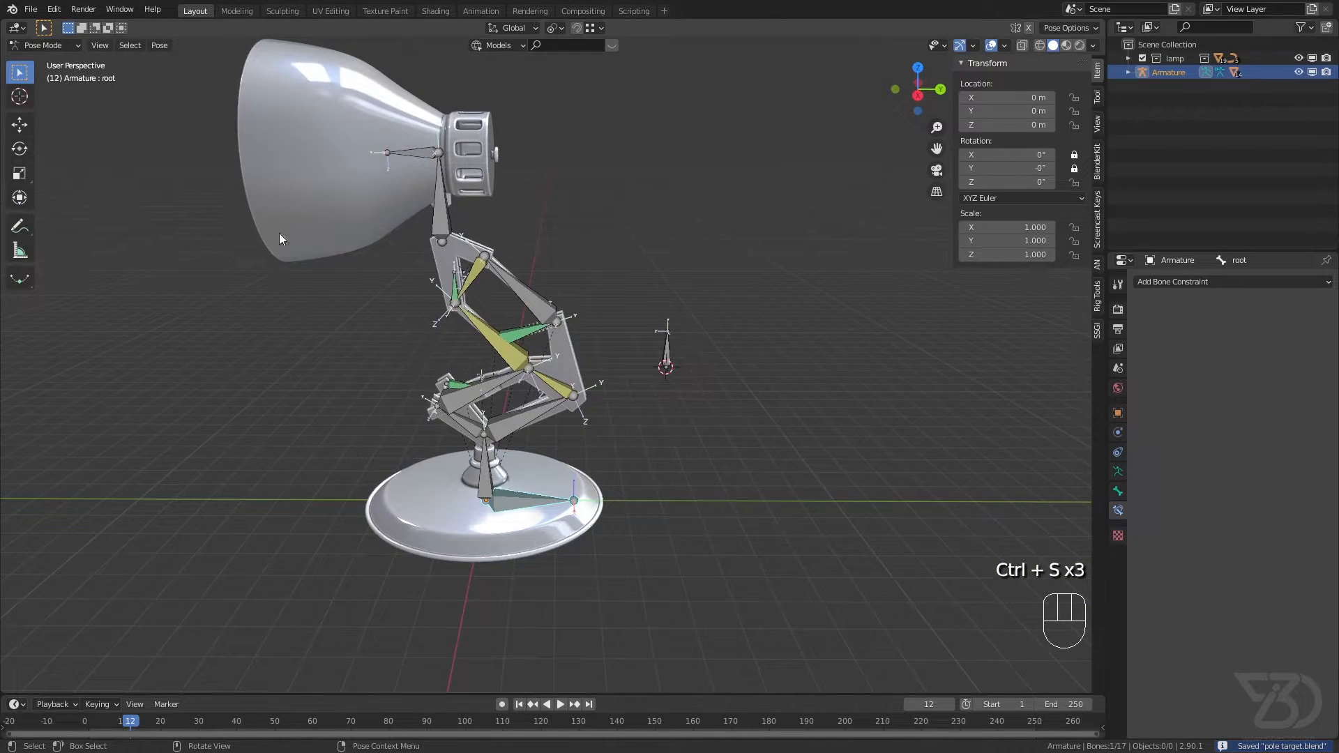
left_click(58, 48)
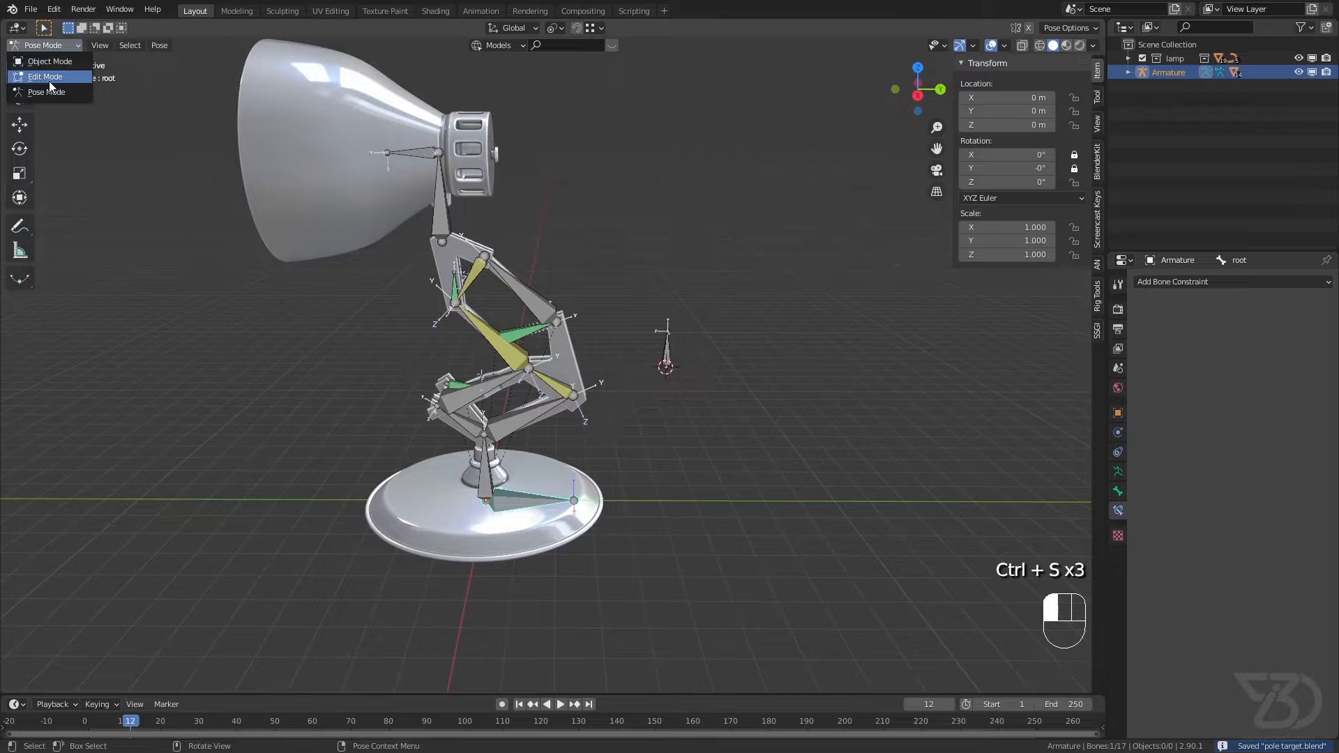
left_click(46, 77)
Step: Parent the pole and main IK bones to the root bone with Keep Offset, and save the file
scroll(471, 284, "up", 4)
left_click(477, 269)
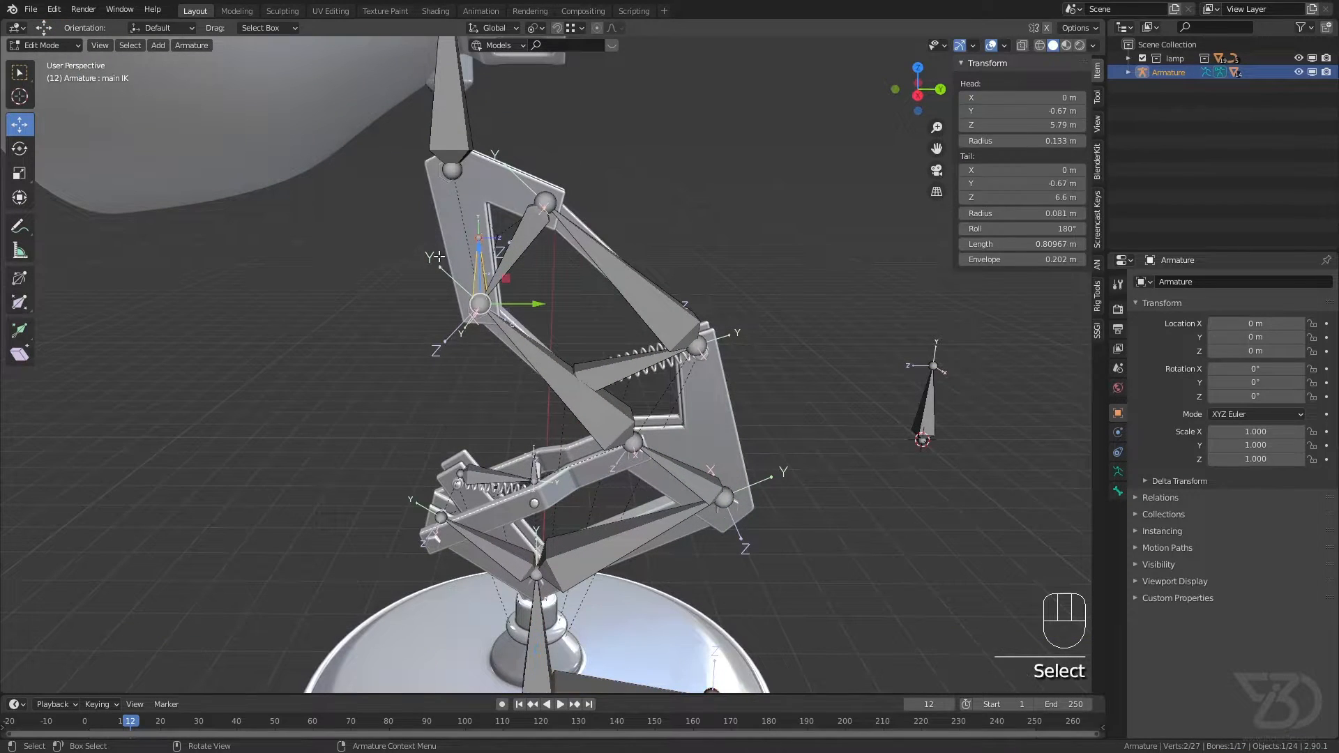
scroll(481, 293, "down", 2)
middle_click_drag(558, 376, 458, 308, "shift")
left_click(469, 531, "shift")
left_click(710, 312, "shift")
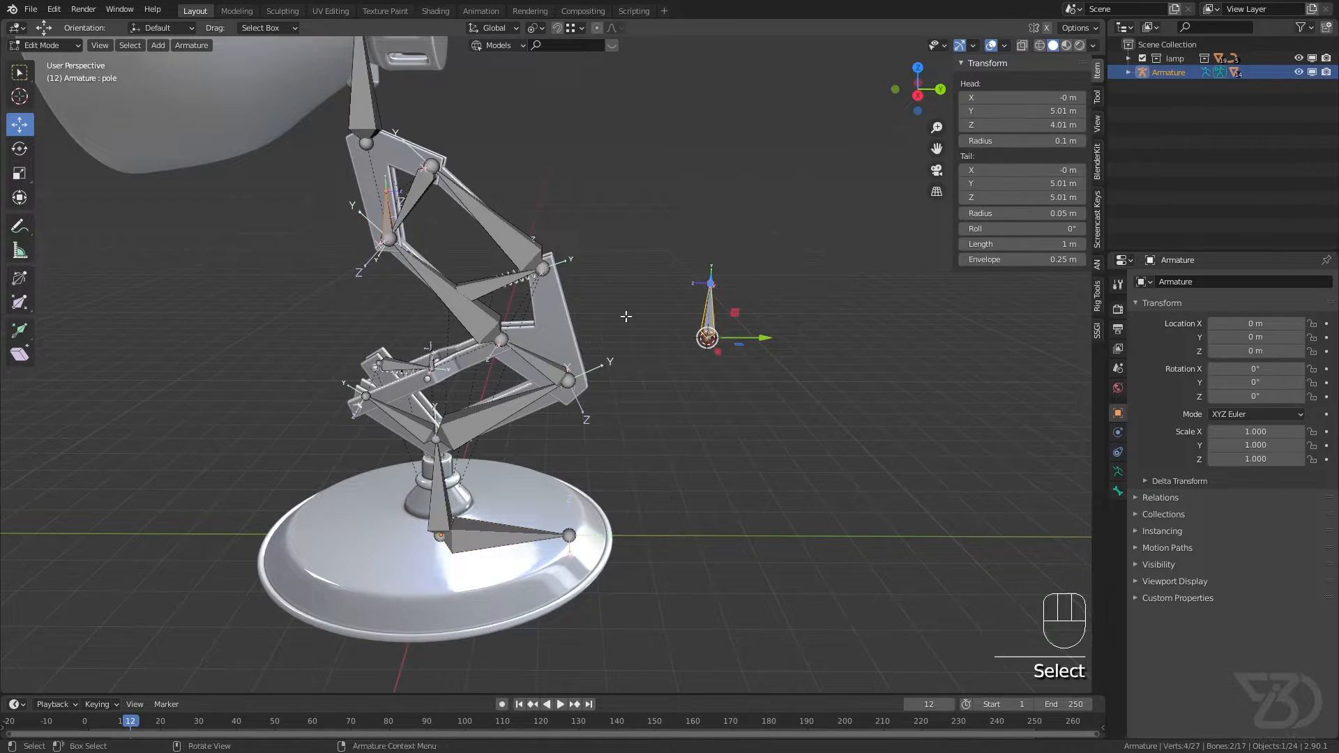
left_click(388, 217, "shift")
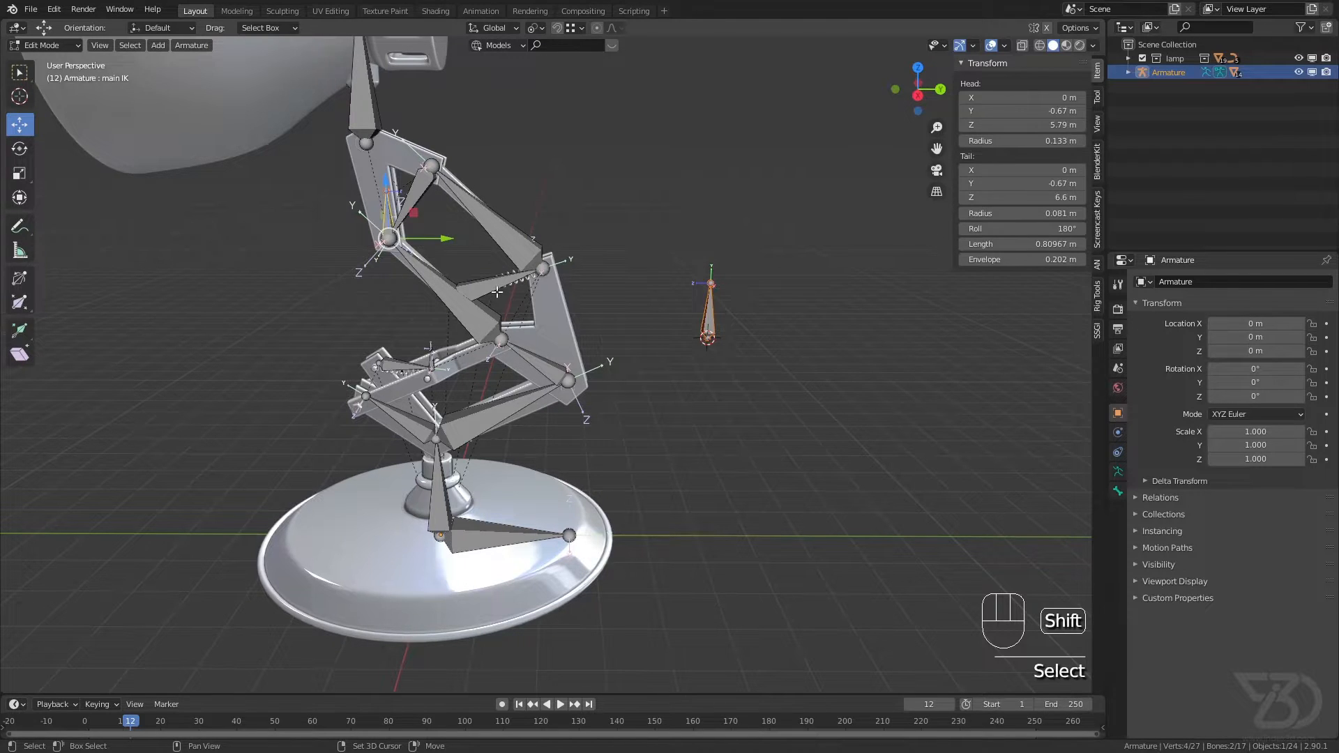
left_click(483, 534, "shift")
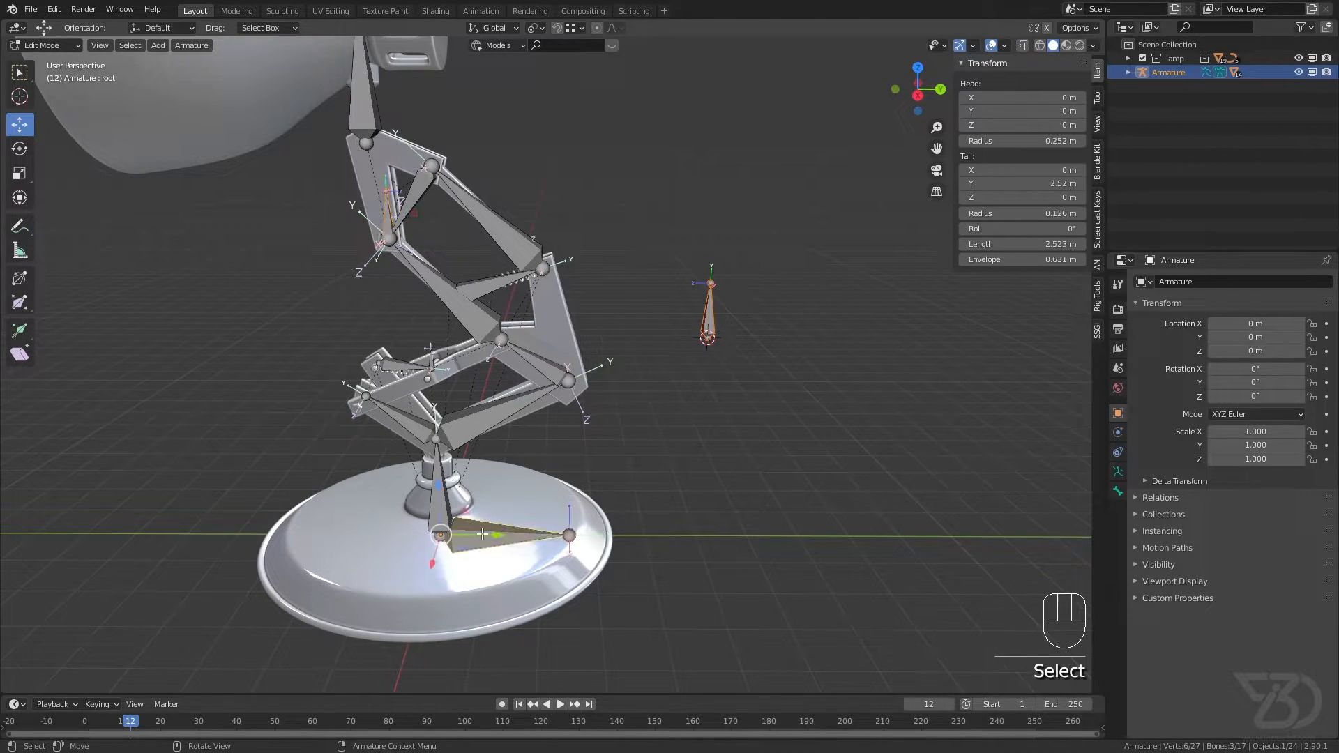
key("ctrl+p")
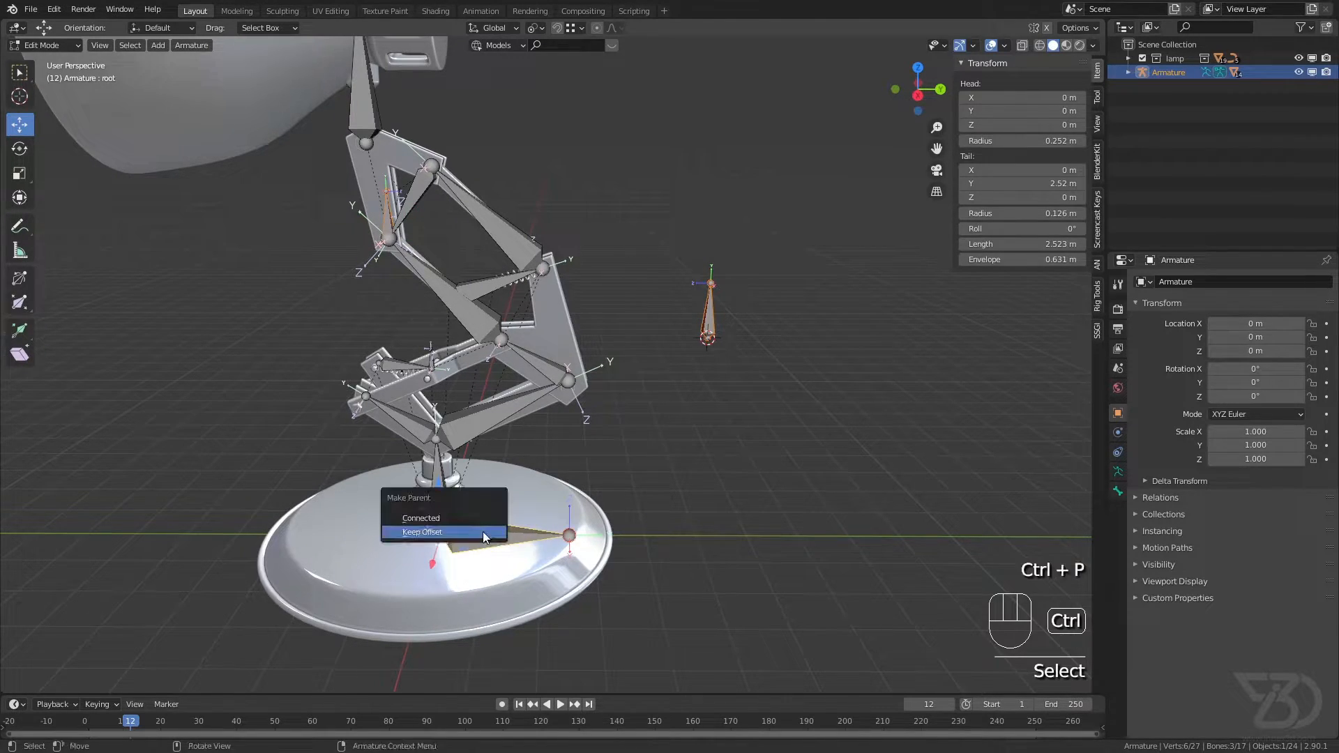
left_click(427, 533)
key("ctrl+s")
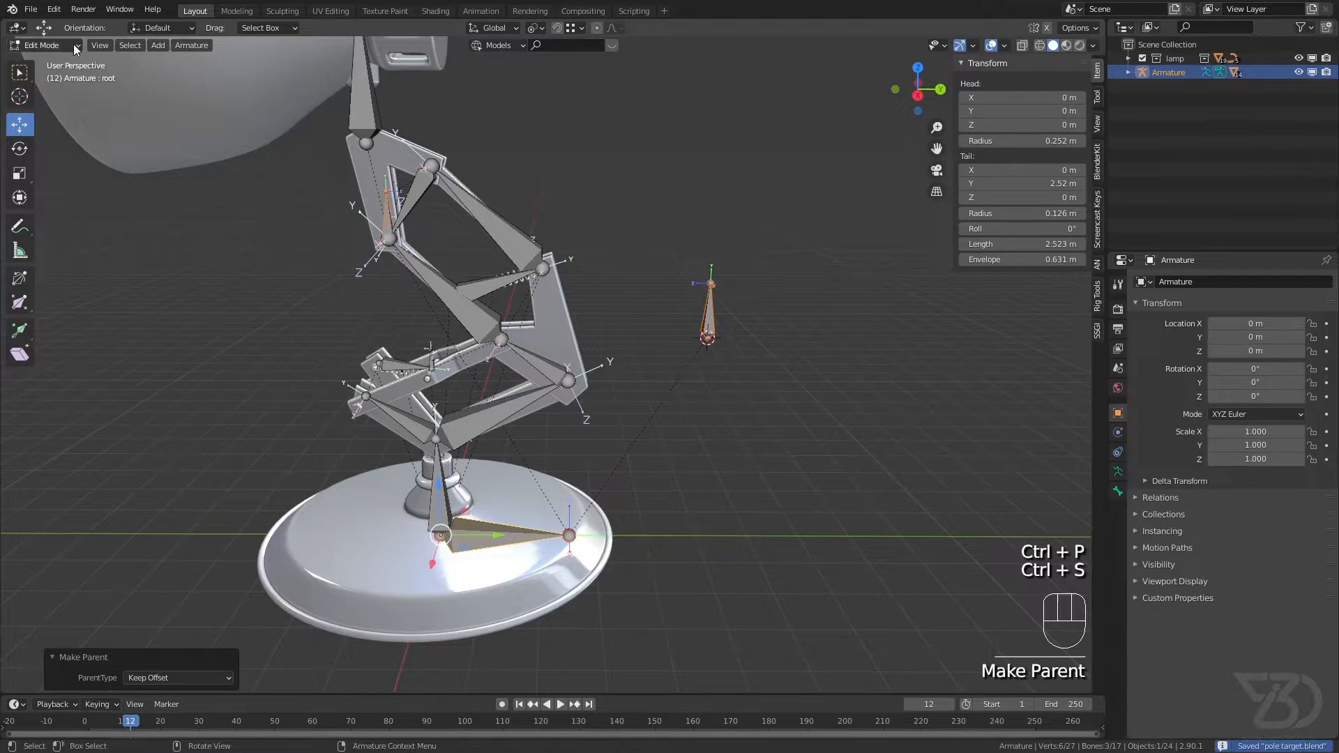
Step: Switch the armature to Pose Mode, rotate the root bone about the Z axis, and try out moving the pole bone
left_click(46, 91)
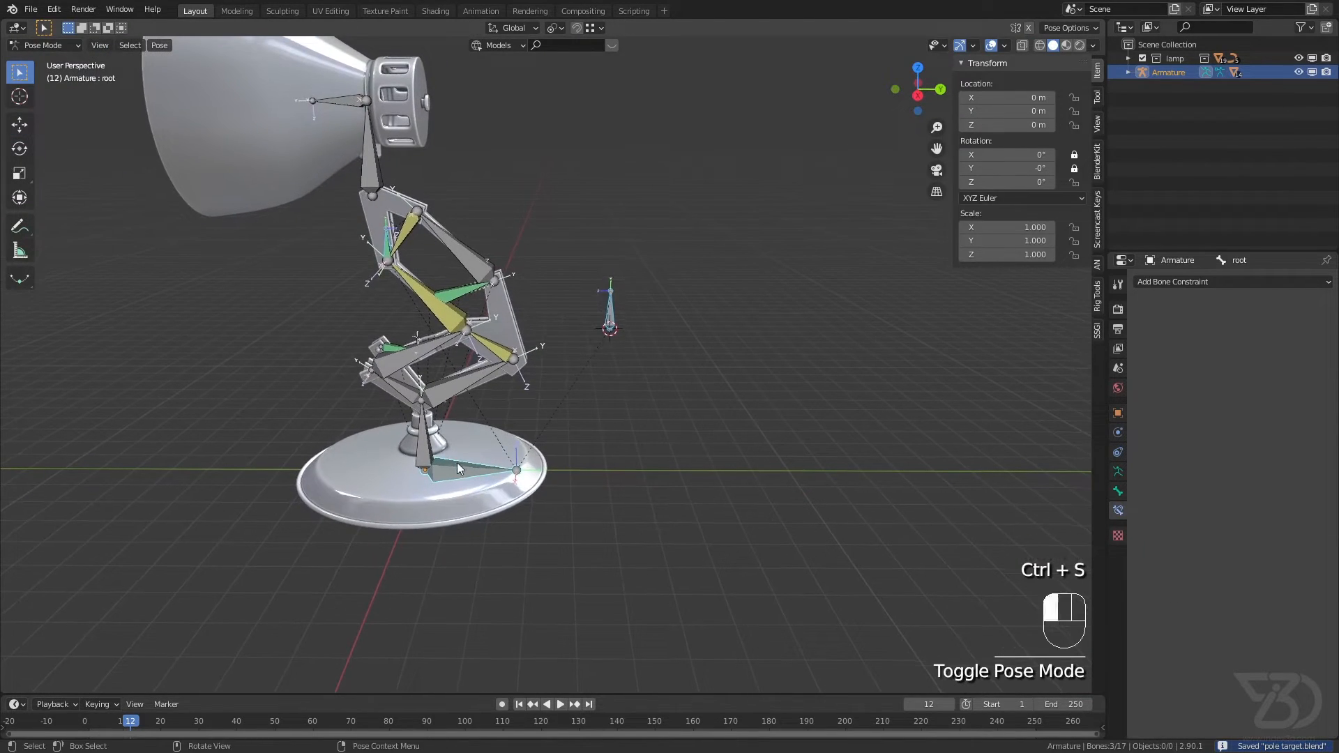
left_click(455, 465)
key("r")
key("z")
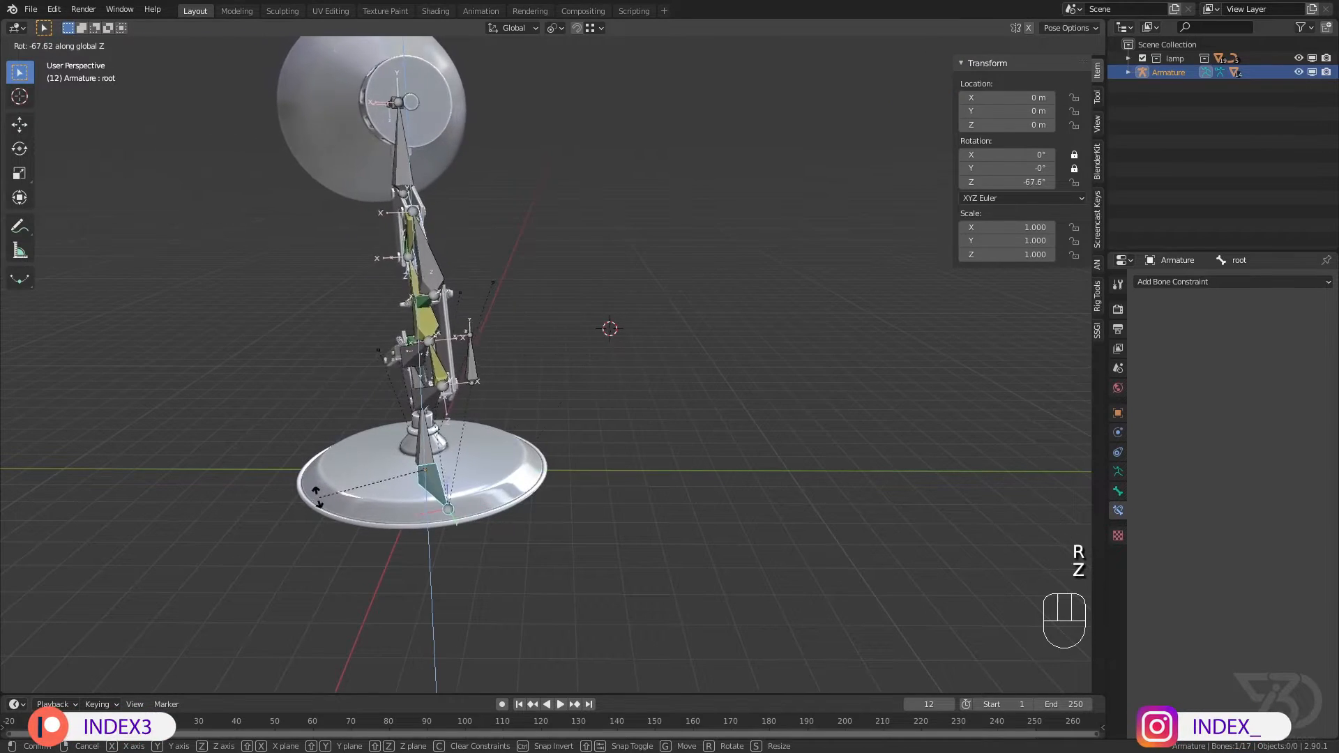
left_click(285, 495)
left_click(457, 371)
key("g")
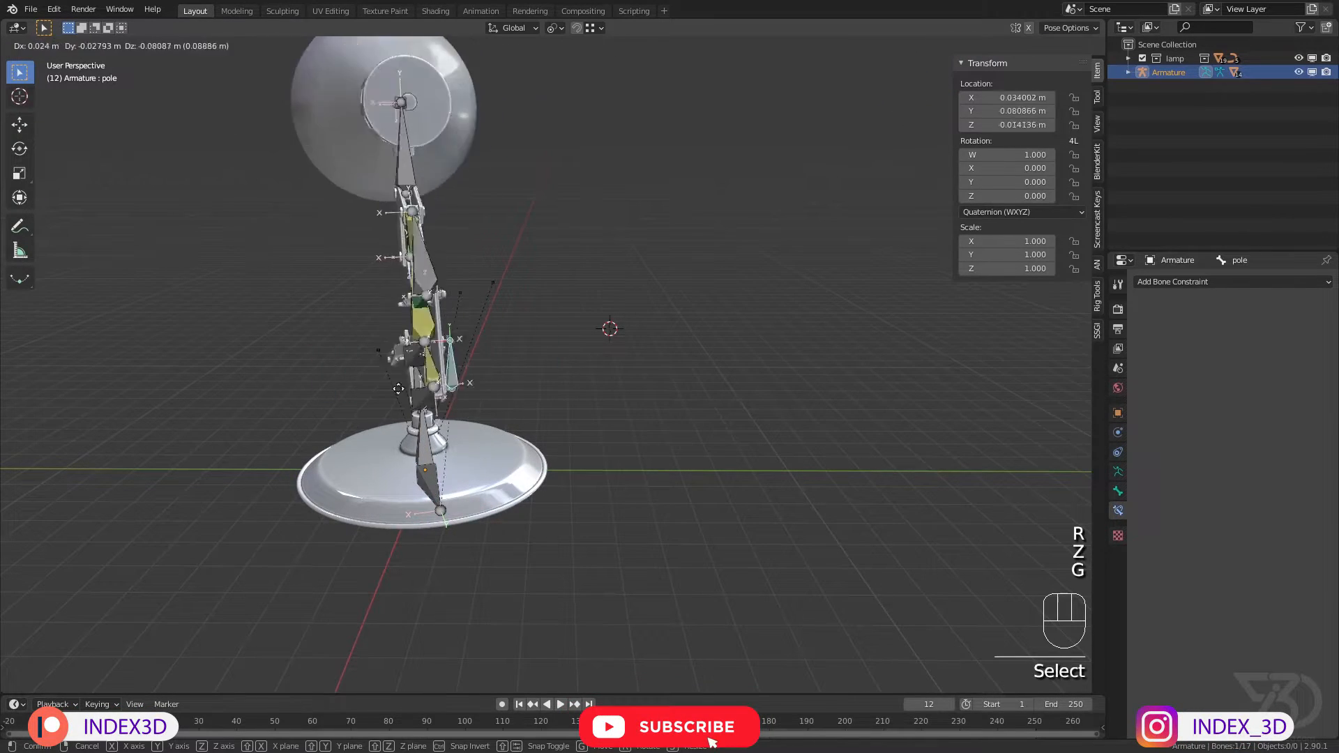
right_click(370, 375)
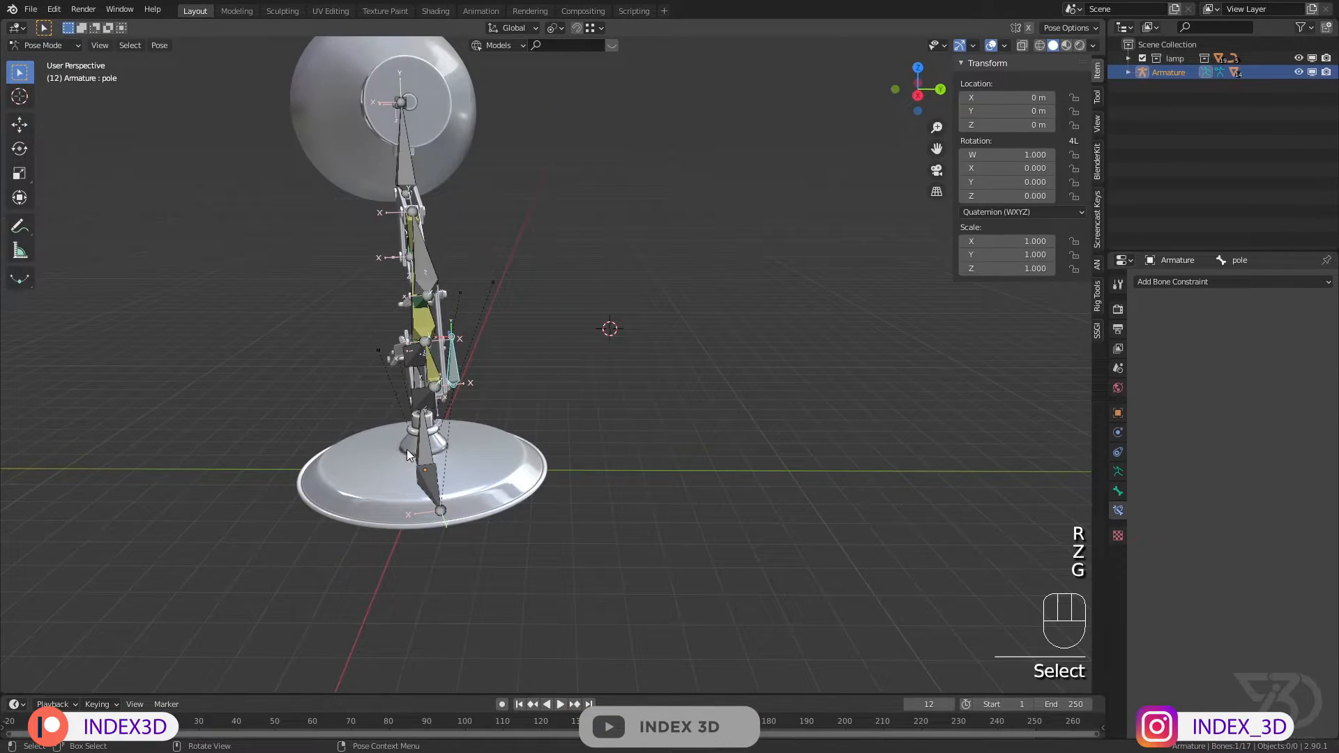
Step: Clear the location and rotation of all bones, and save the file
key("a")
key("alt+g")
key("alt+r")
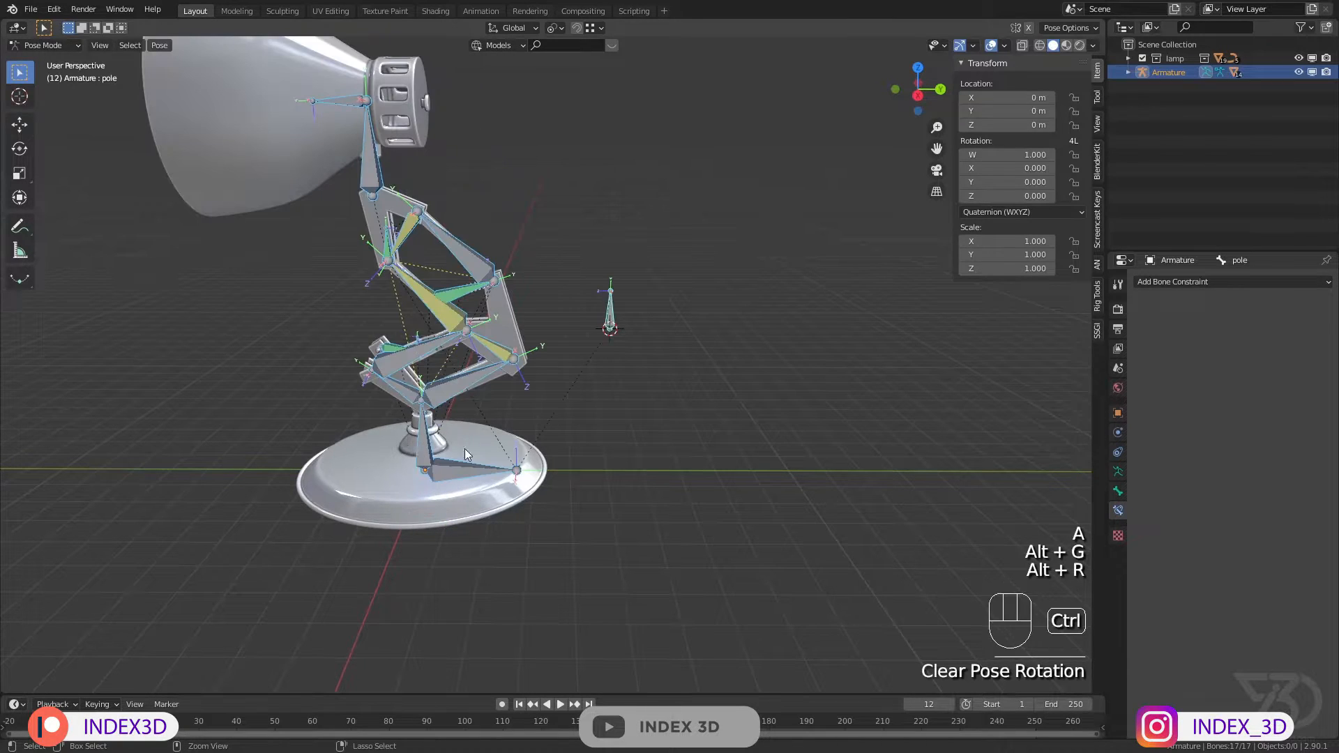
key("ctrl+s")
left_click(611, 458)
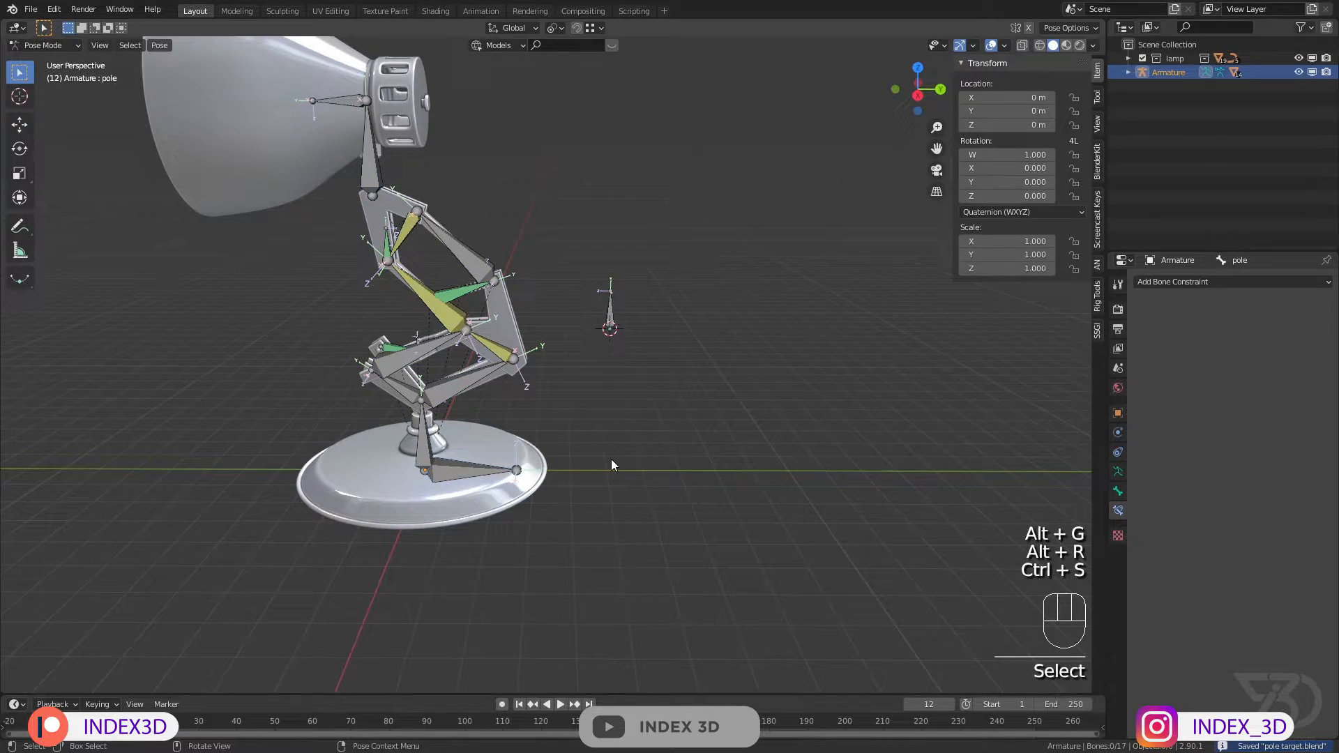
key("KP_1")
key("KP_Decimal")
key("KP_3")
key("ctrl+s")
Step: Move the main IK bone about 5.7 m along negative Y and 3.4 m down, and try out moving the pole bone
middle_click_drag(545, 443, 572, 458, "shift")
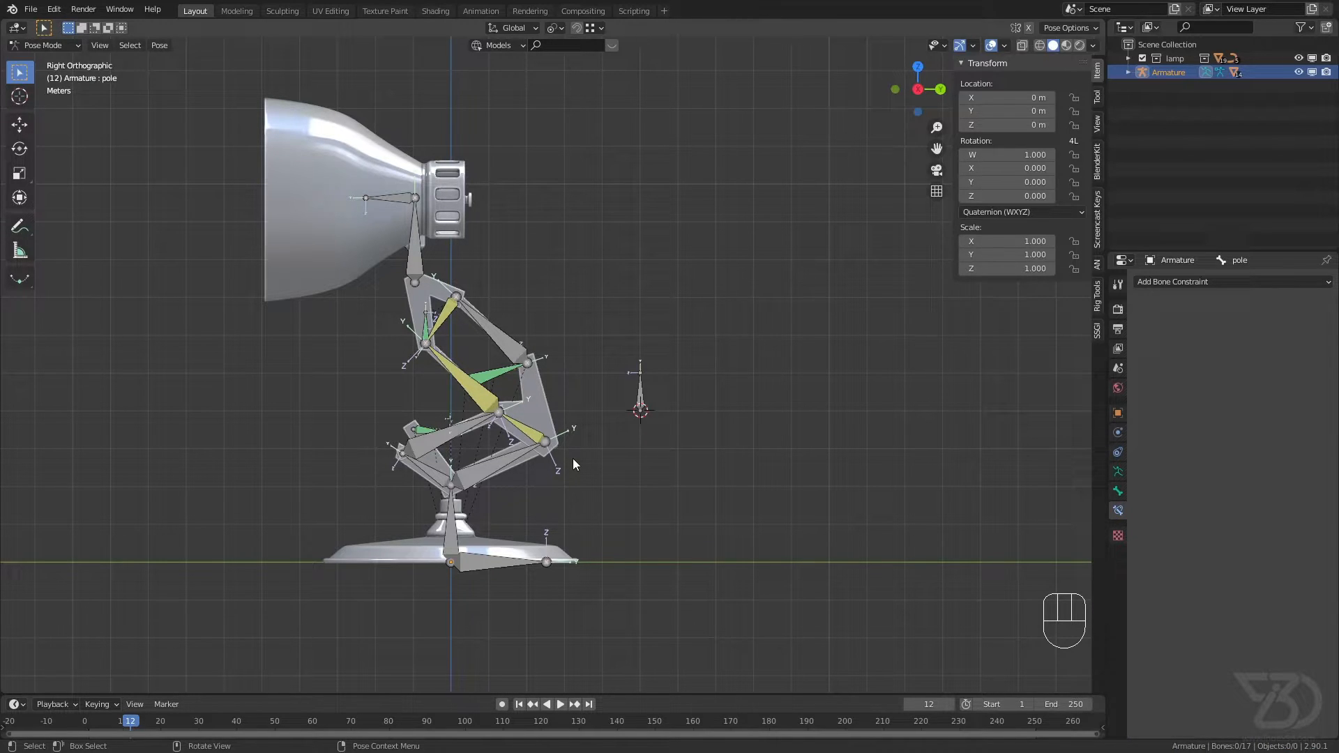
left_click(427, 327)
middle_click_drag(458, 339, 525, 318, "shift")
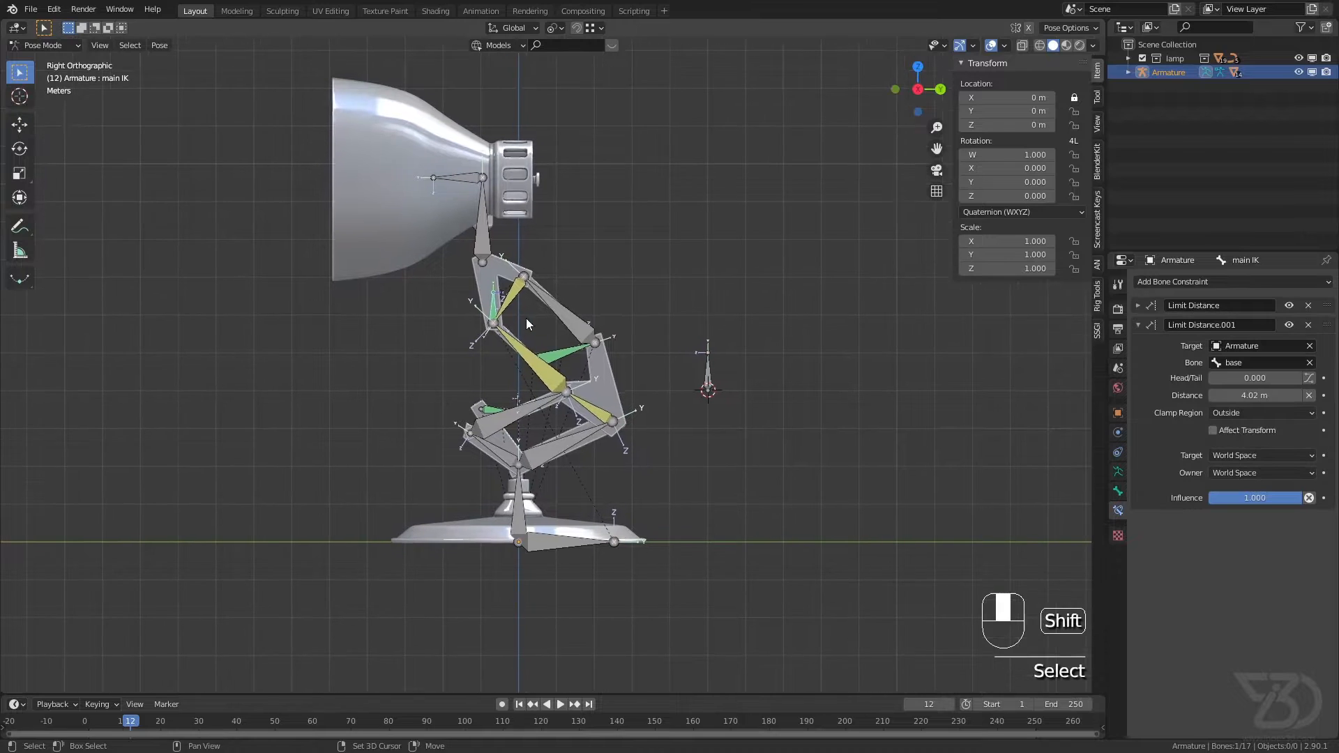
key("g")
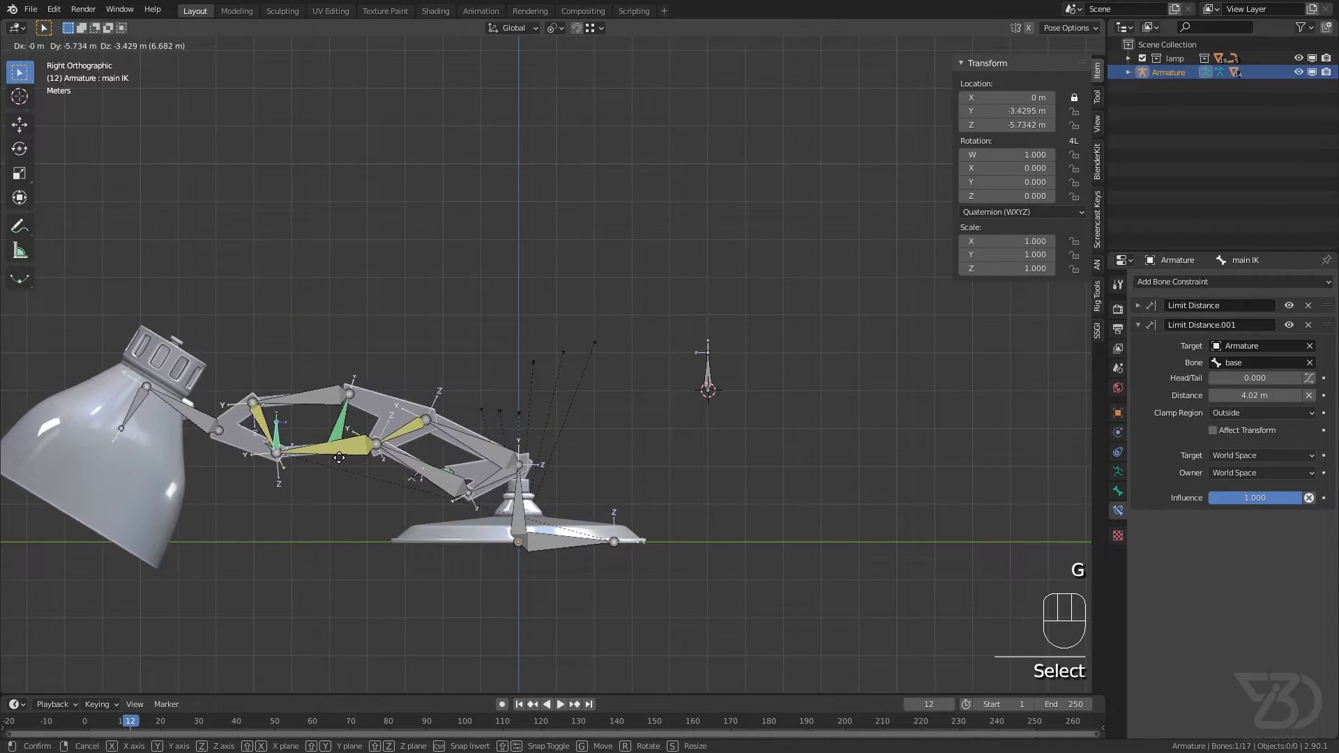
left_click(339, 457)
left_click(713, 382)
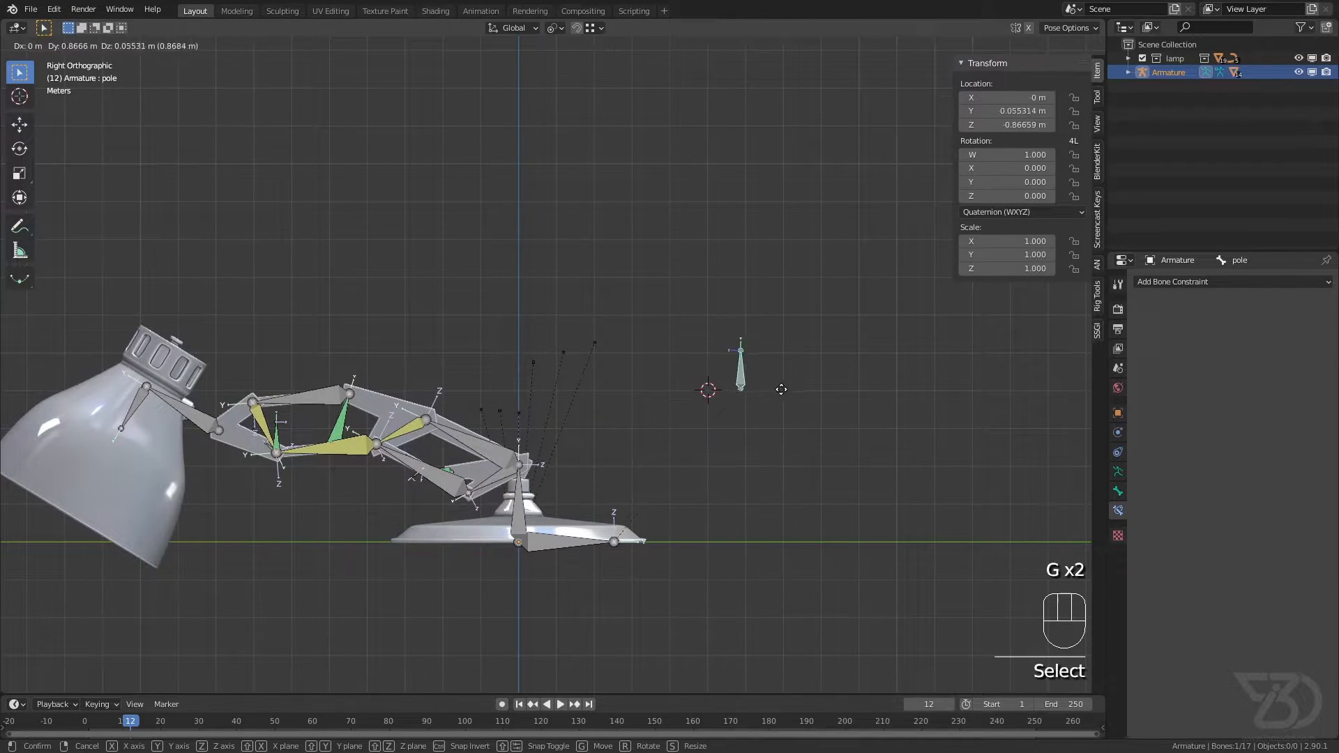
middle_click_drag(747, 403, 770, 376)
key("g")
right_click(699, 406)
Step: Clear the location of all bones and deselect them
scroll(396, 396, "up", 3)
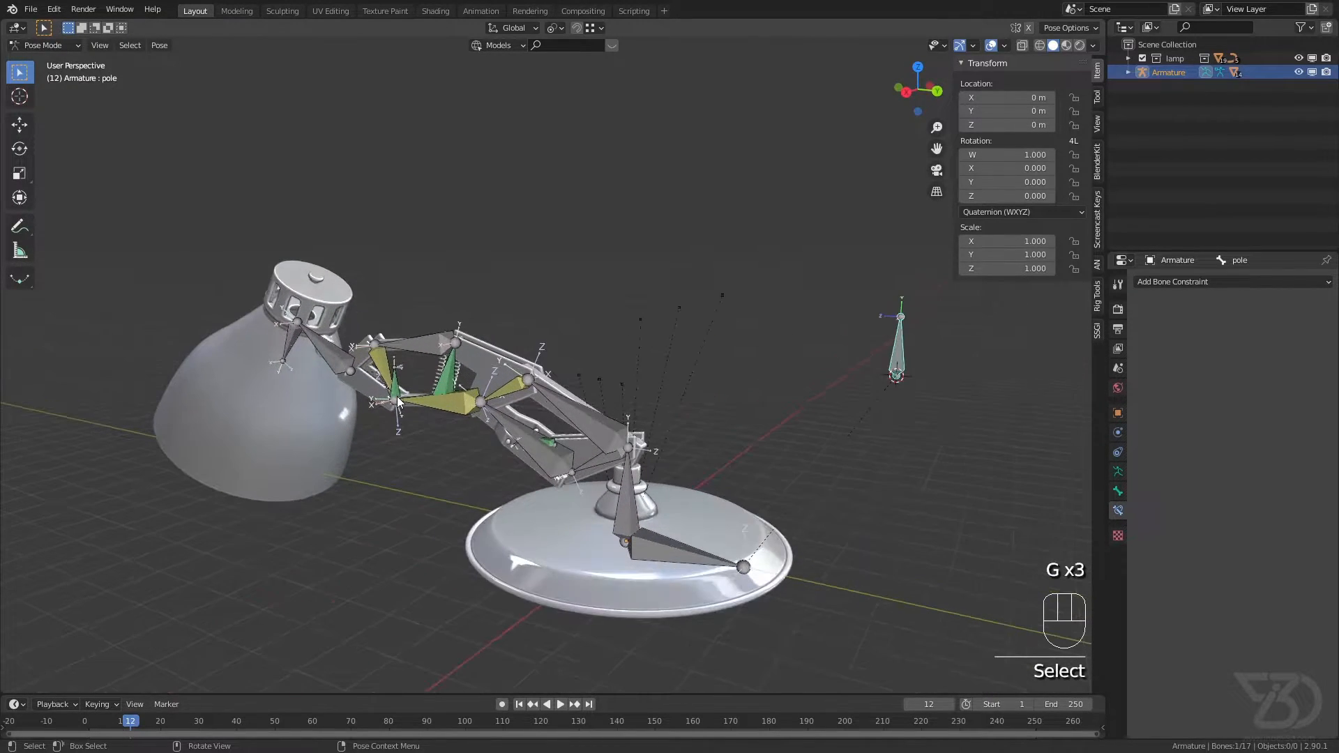
key("a")
key("alt+g")
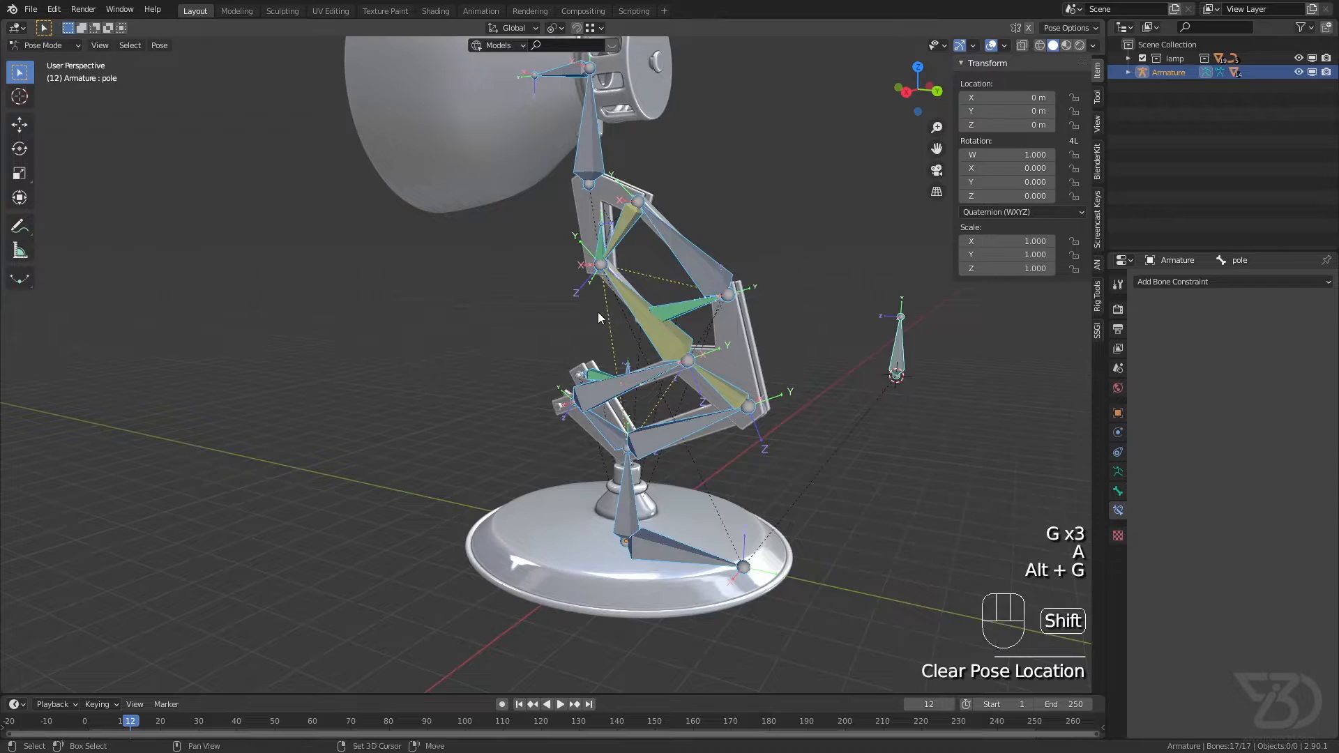
middle_click_drag(602, 311, 651, 342, "shift")
left_click(651, 342)
Step: Move the main IK bone about 2.8 m toward the pole bone, then the pole bone about 2.5 m farther from the lamp
left_click(458, 299)
middle_click_drag(462, 300, 493, 313)
left_click(479, 276)
key("g")
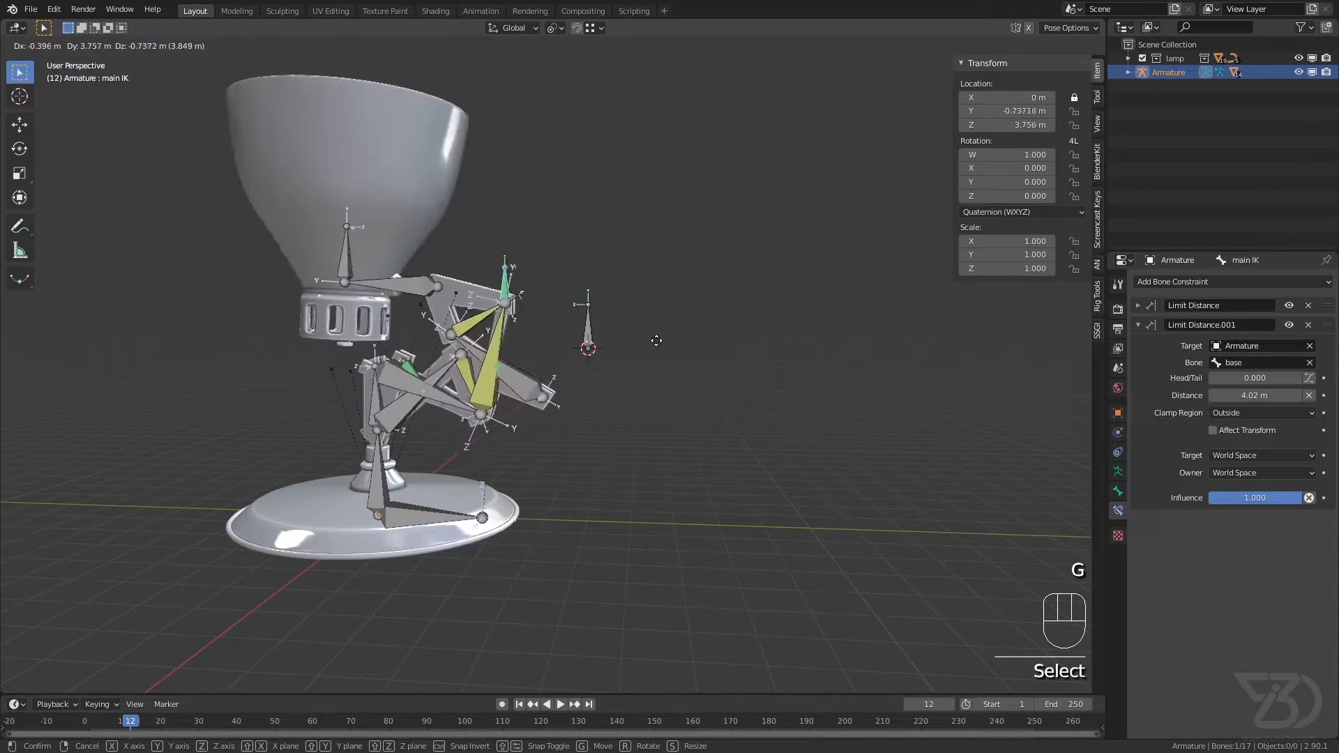
right_click(485, 292)
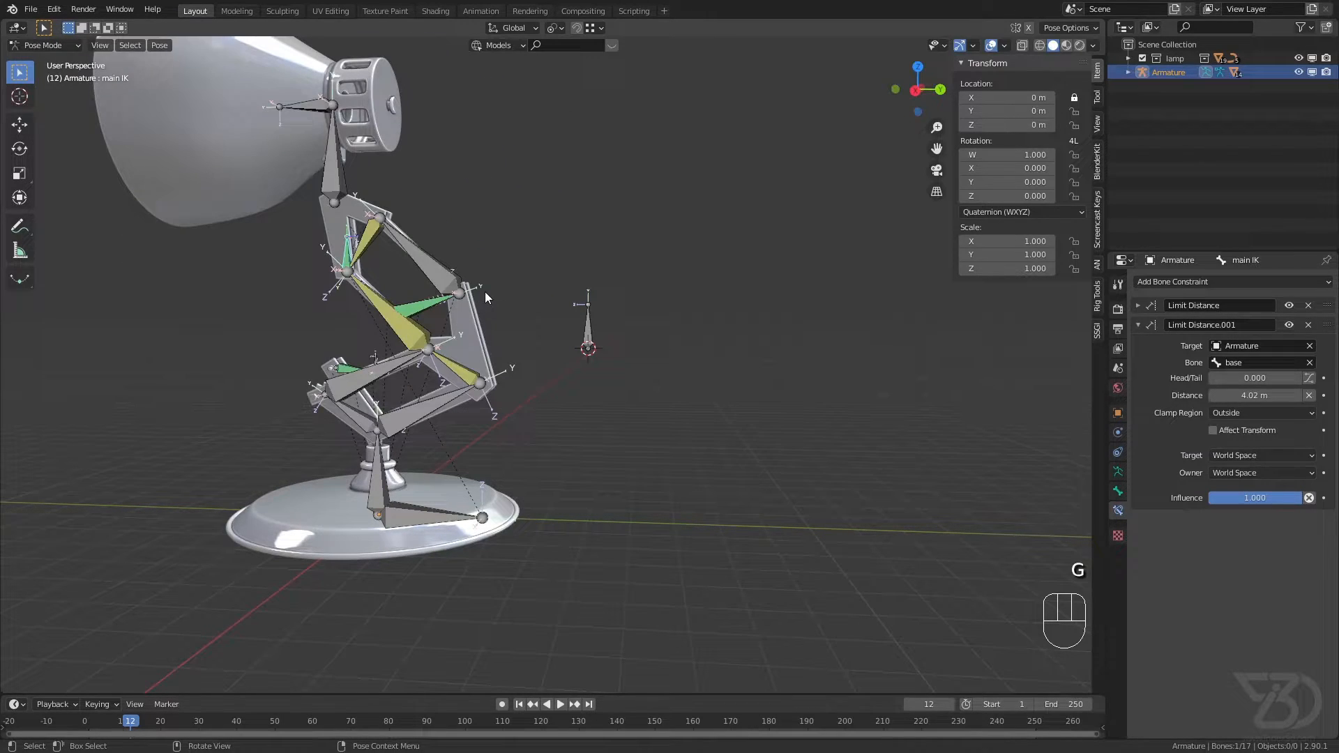
key("g")
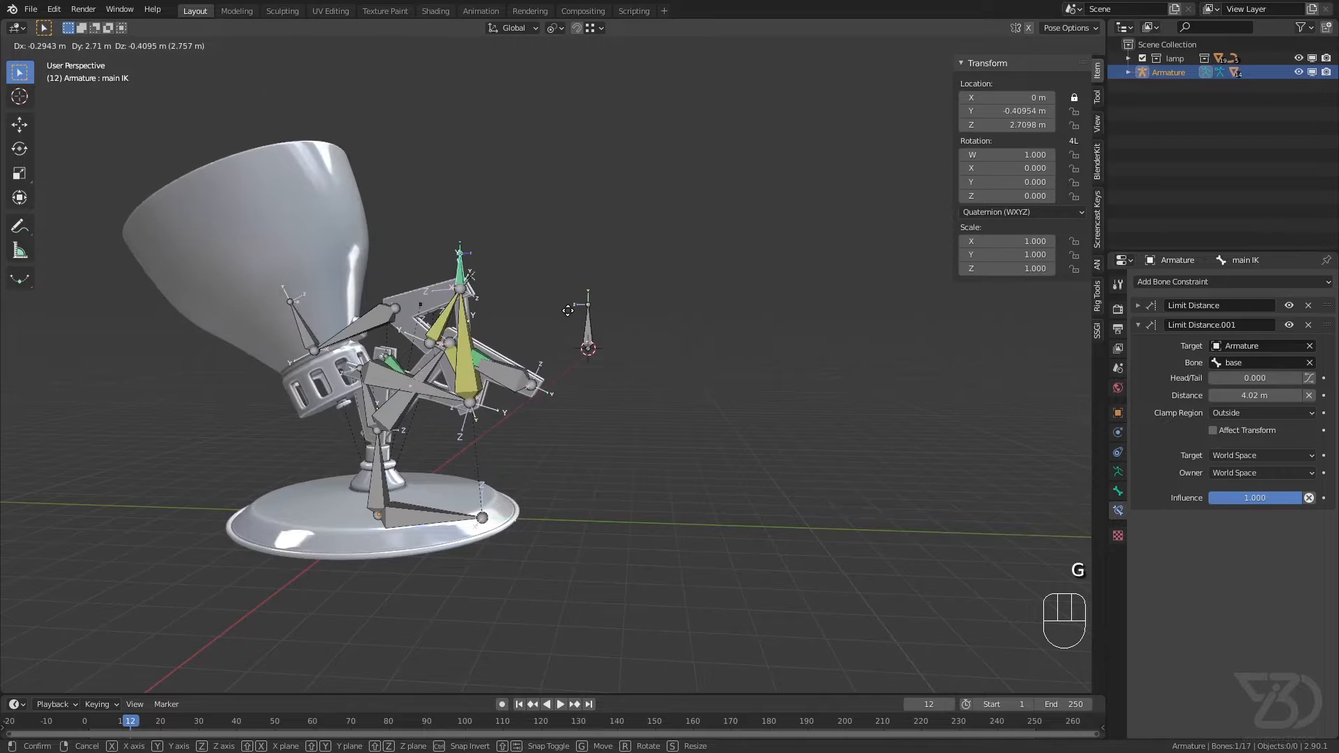
left_click(568, 310)
left_click(586, 338)
key("g")
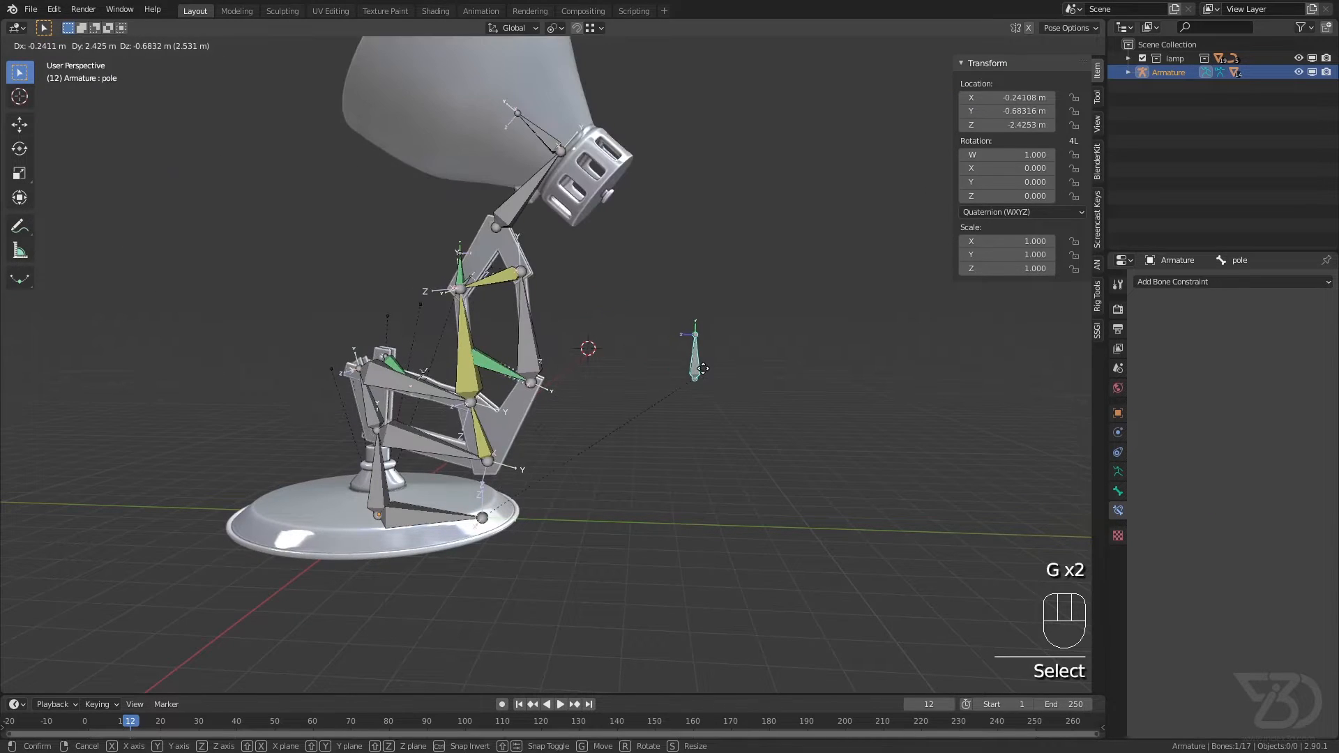
left_click(703, 374)
Step: Move the main IK bone farther toward the pole side, and the pole bone another 2.336 m along Y and -1.366 m along Z
left_click(460, 283)
key("g")
left_click(601, 311)
left_click(700, 361)
key("g")
left_click(770, 380)
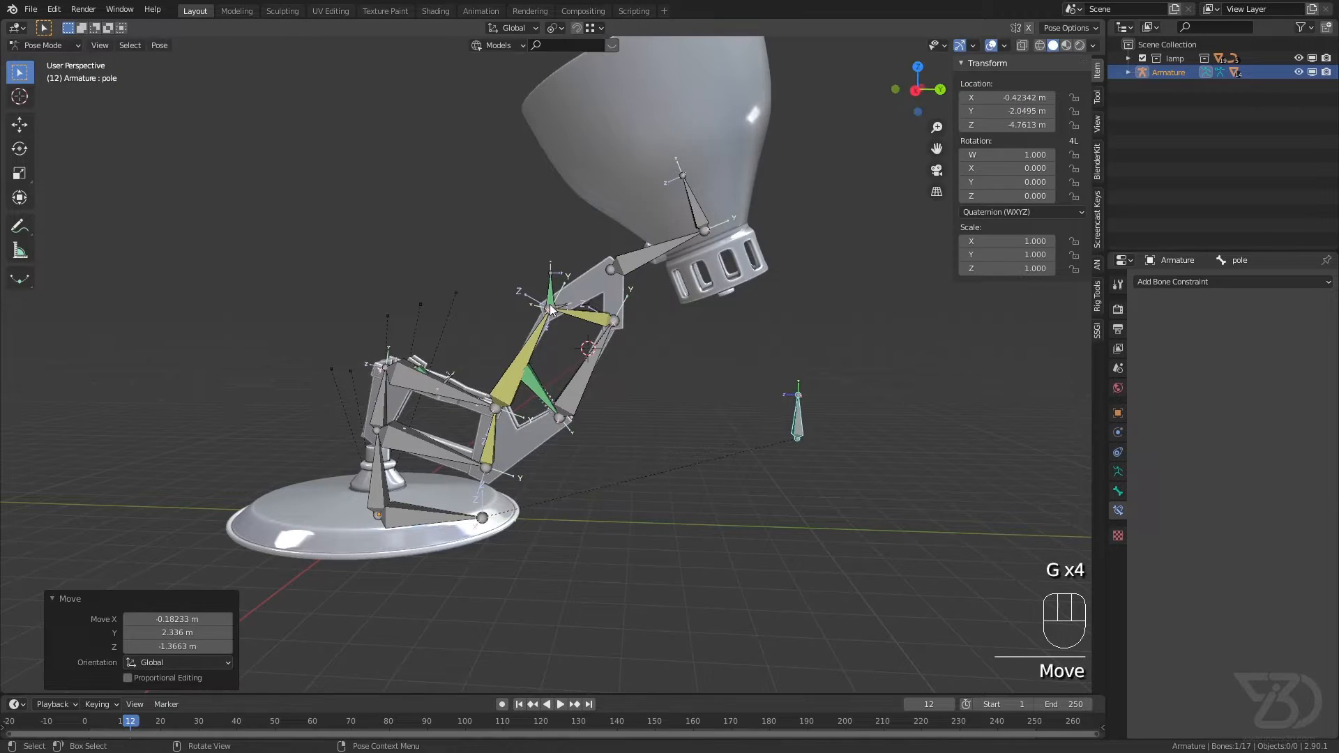
Step: Try out moving the main IK bone to the opposite side of the base and the pole bone over the lamp
left_click(553, 310)
key("g")
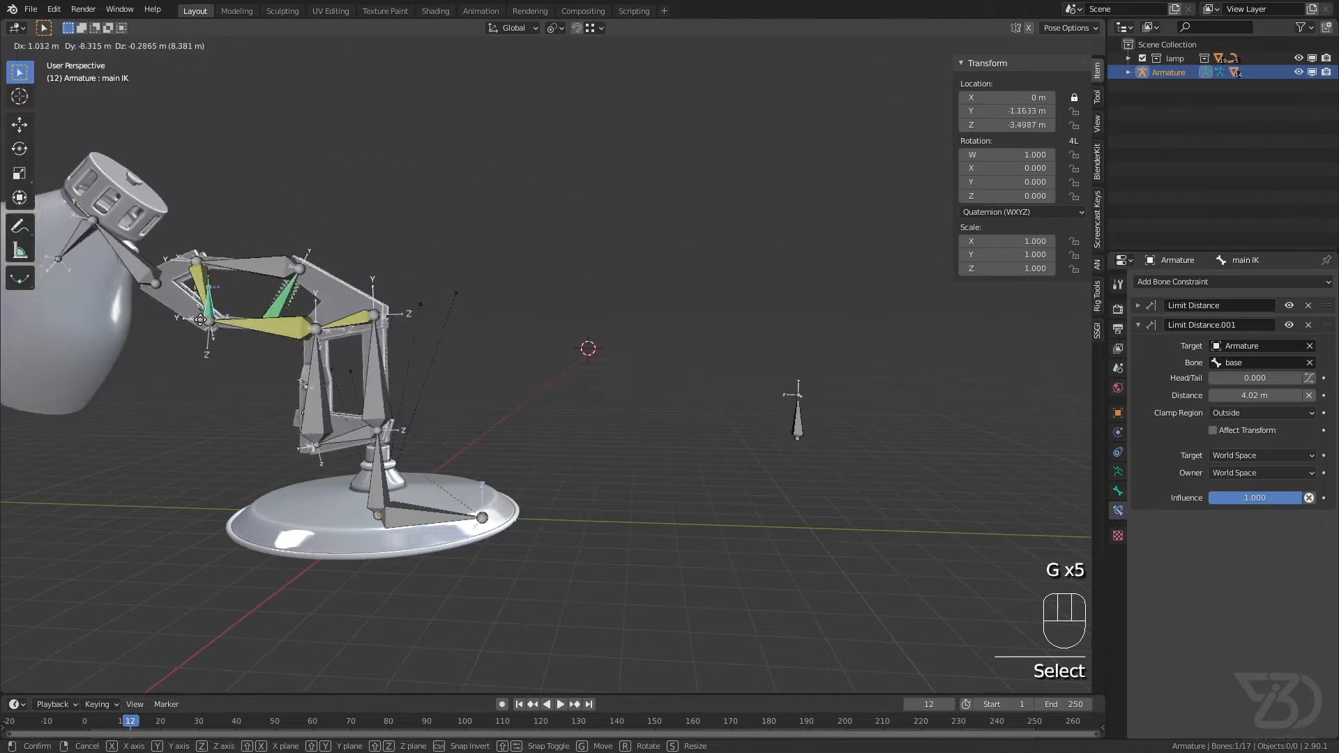
left_click(741, 426)
left_click(797, 428)
key("g")
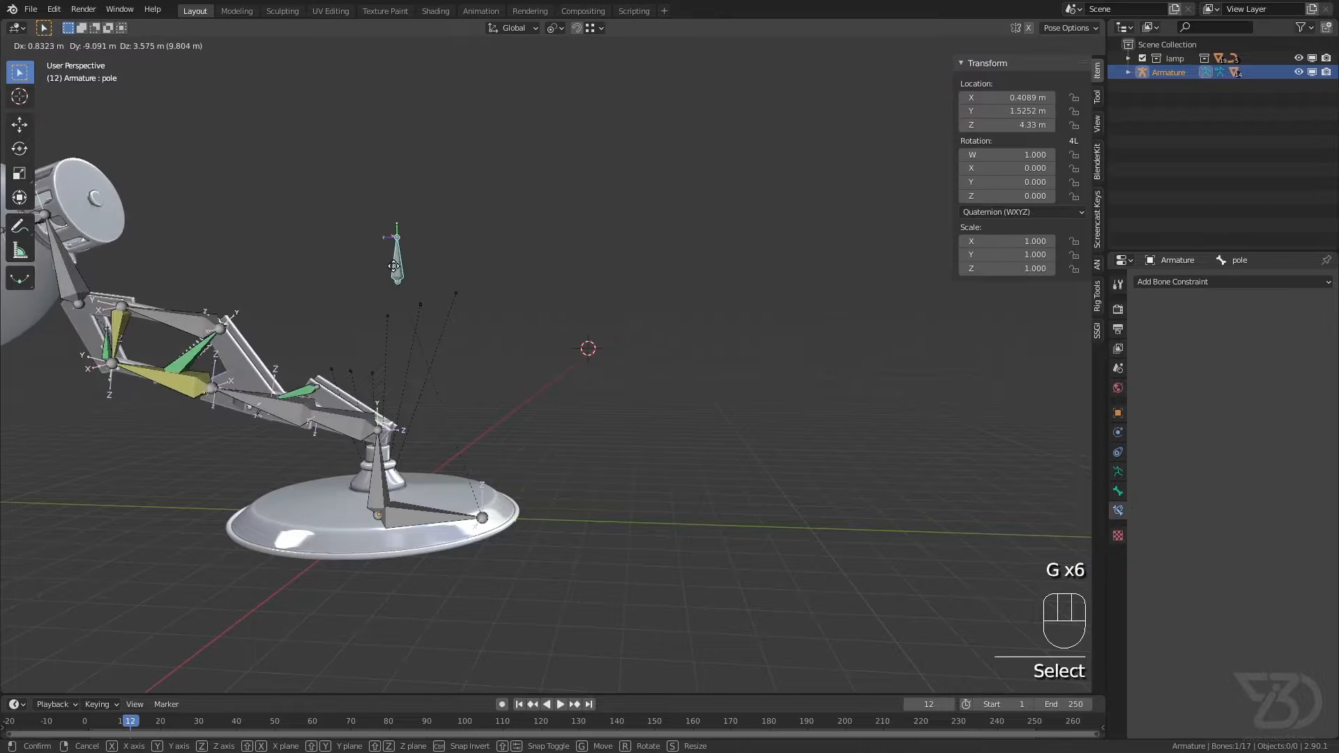
right_click(349, 264)
right_click(350, 264)
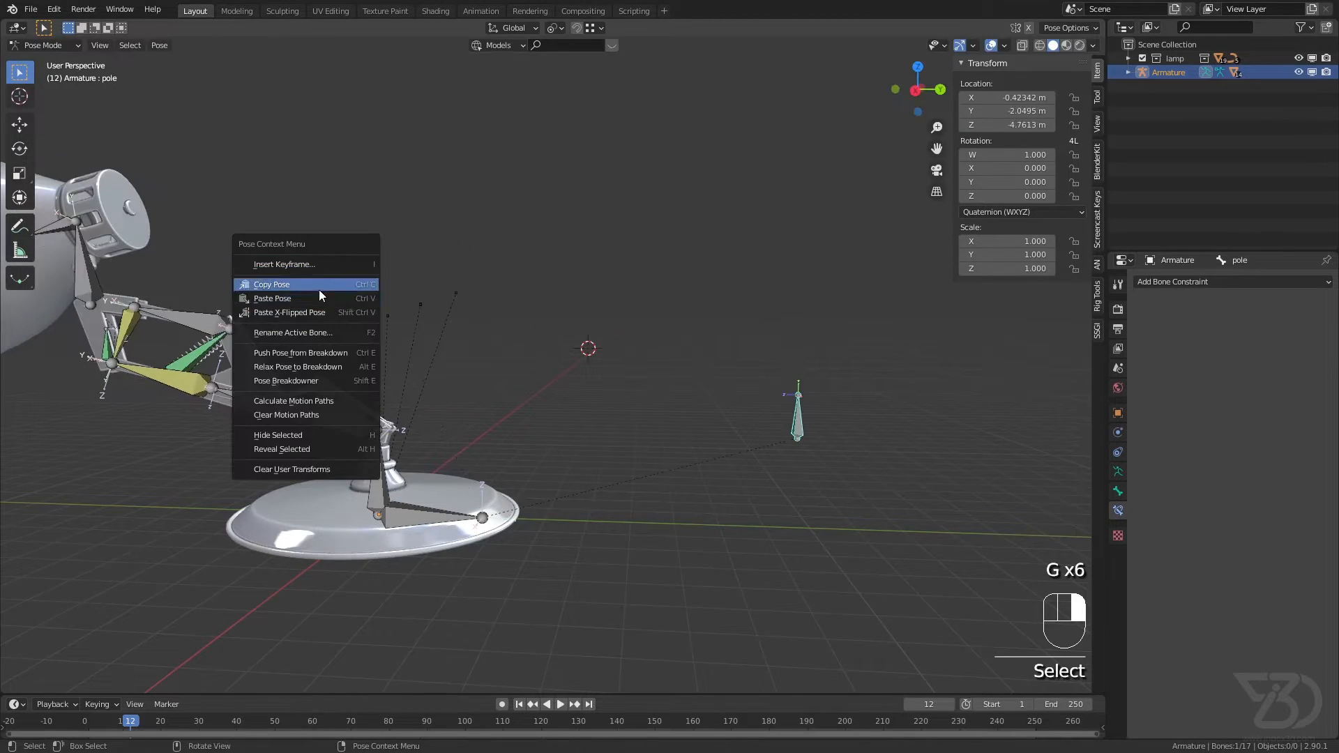
Step: Clear the rotation and location of the main IK bone, and save the file
left_click(107, 354)
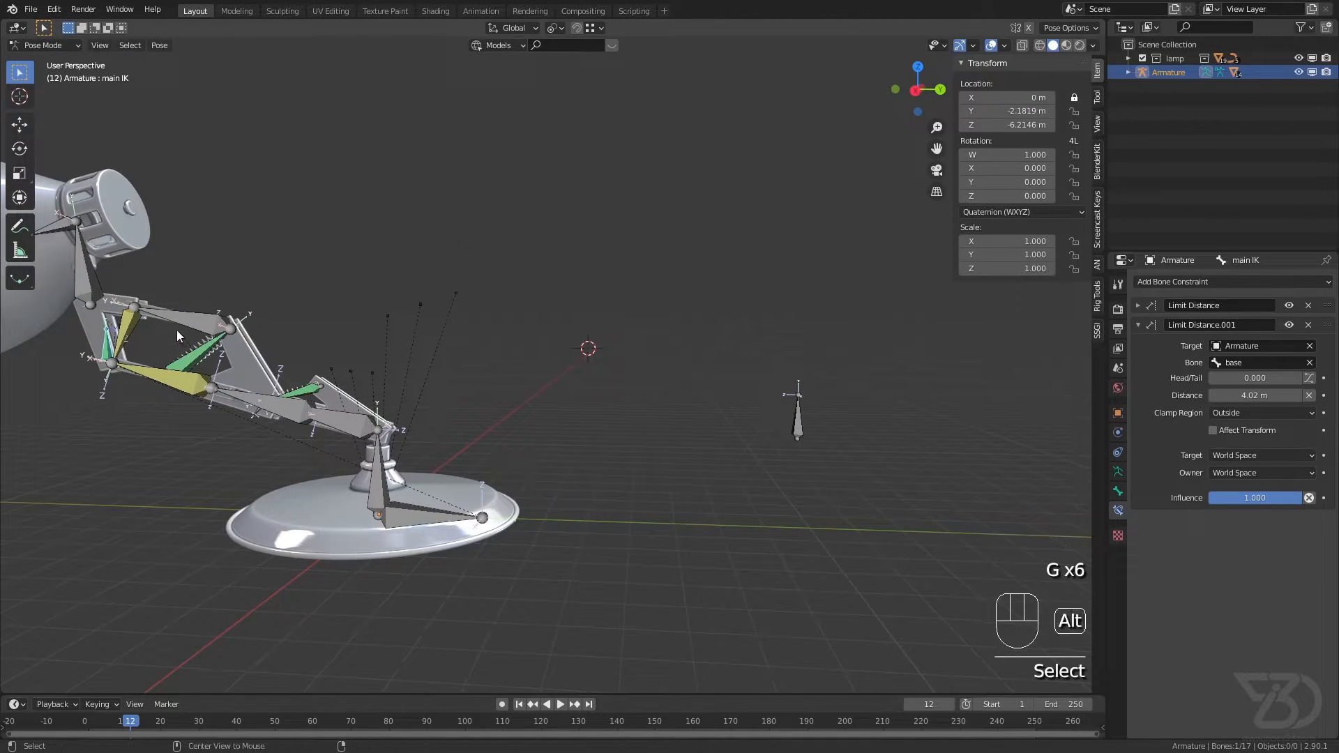
key("alt+r")
key("alt+g")
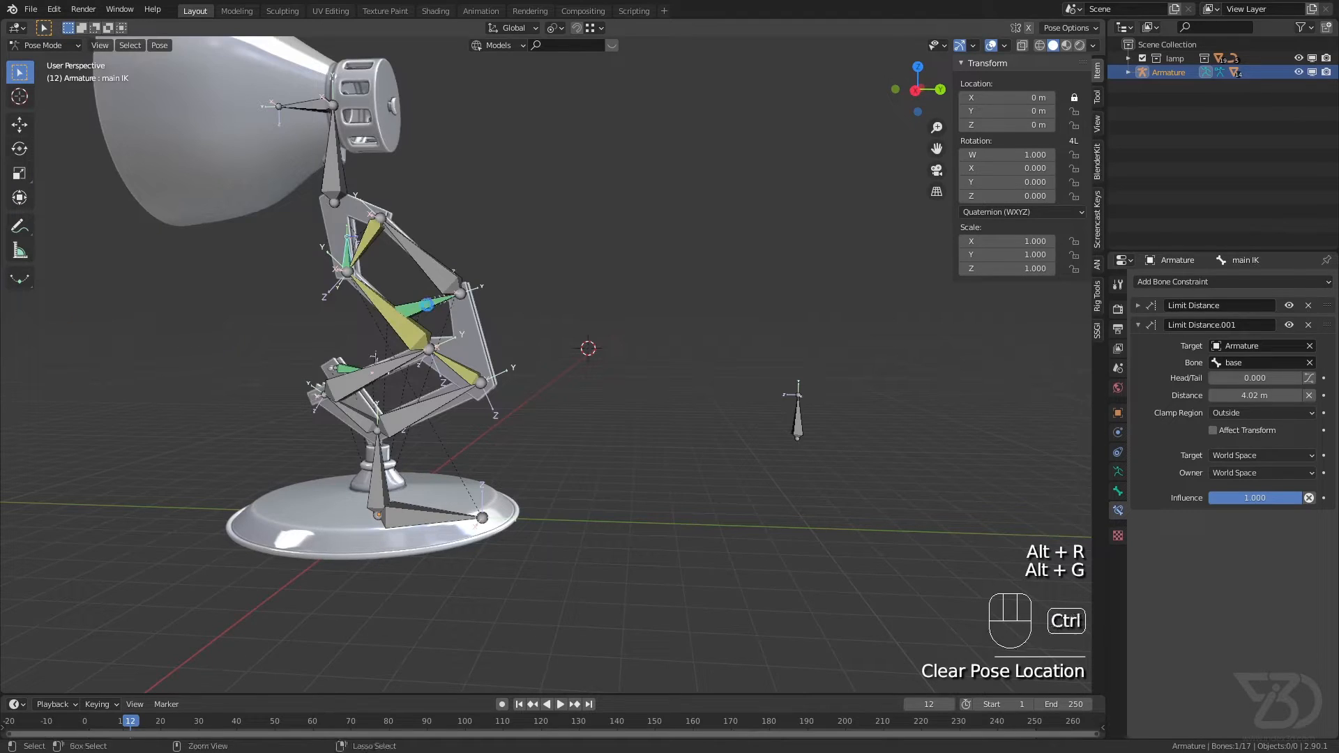
key("ctrl+s")
key("KP_1")
key("KP_3")
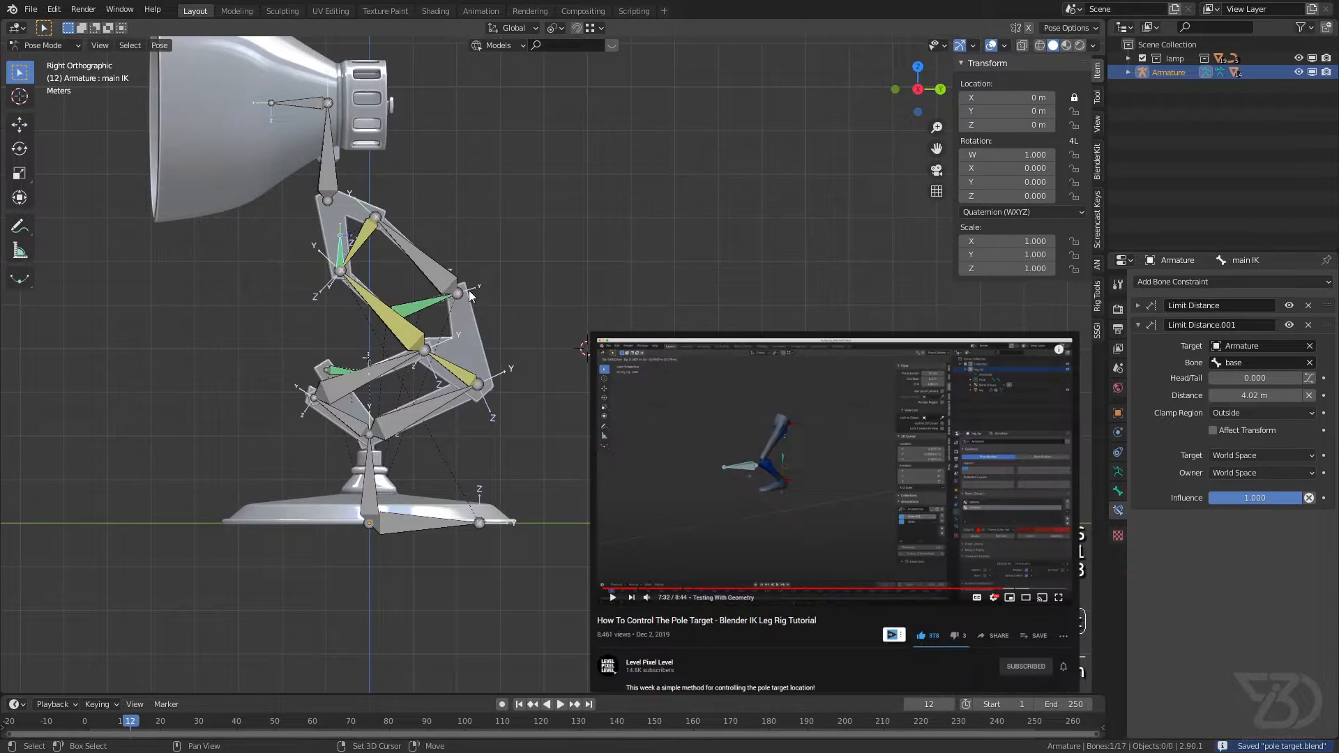
scroll(560, 395, "up", 3)
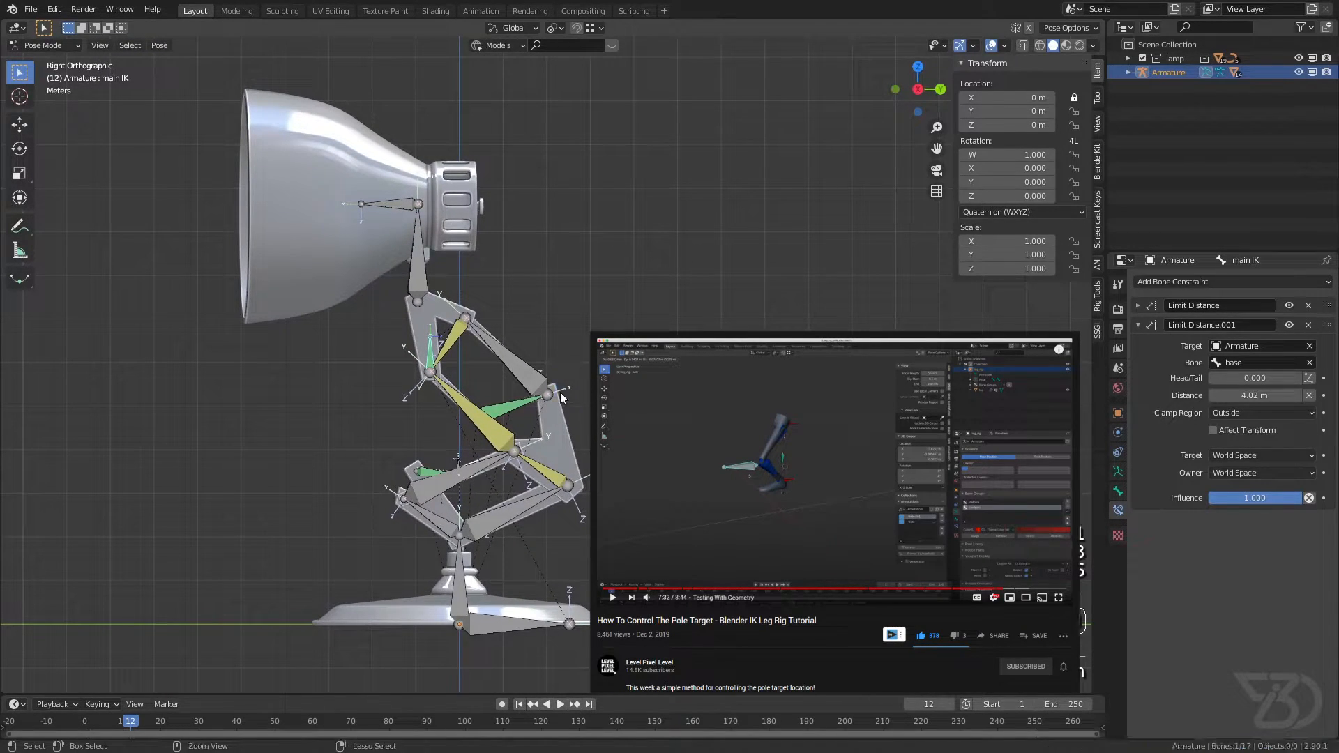
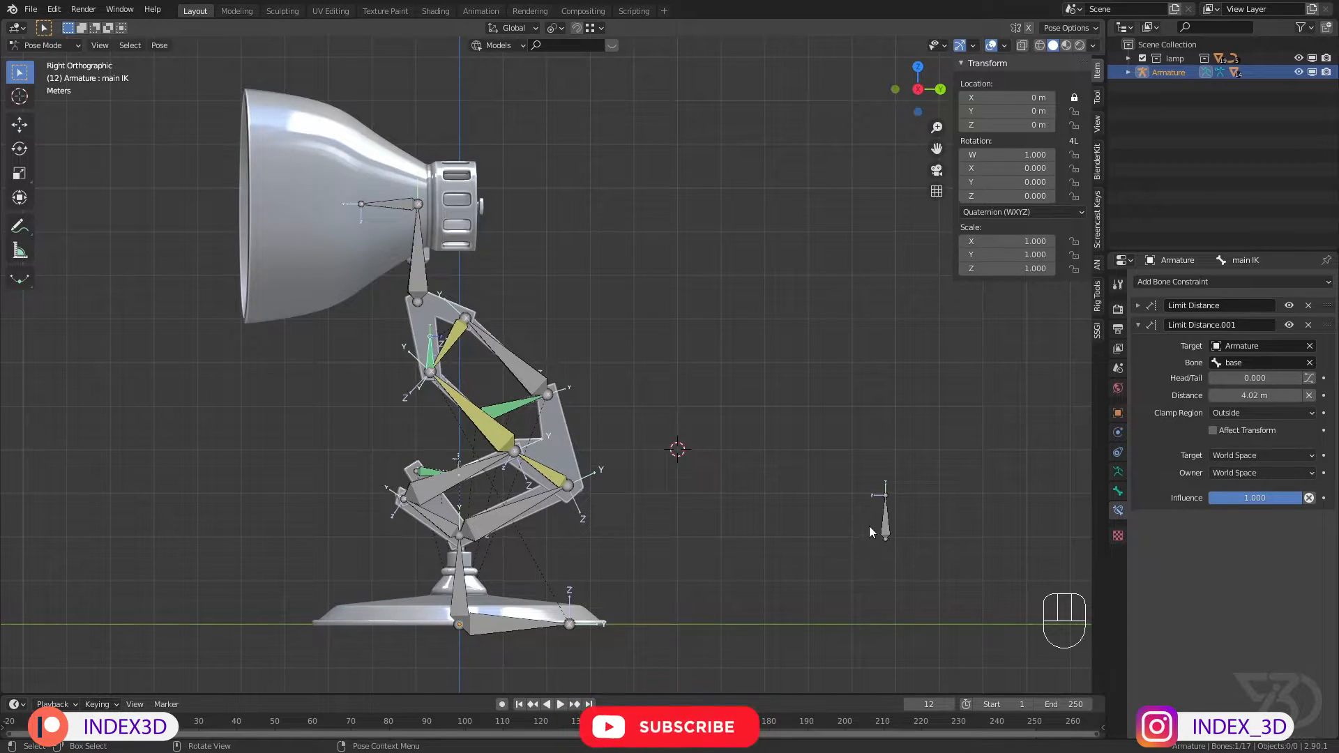
Step: Clear the location of the pole bone and save the file
left_click(864, 521)
key("alt+g")
key("ctrl+s")
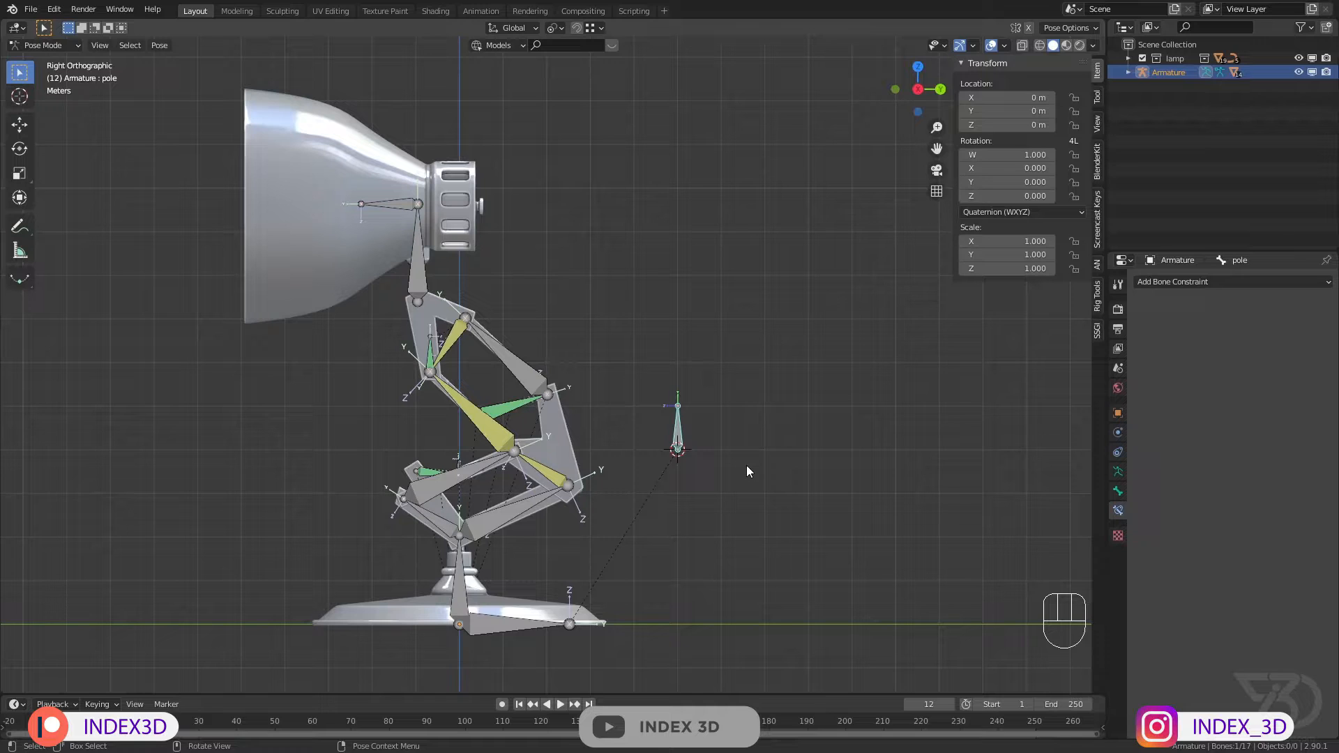
key("ctrl+s")
scroll(605, 449, "down", 1)
middle_click_drag(605, 449, 636, 439, "shift")
scroll(617, 403, "up", 2)
key("ctrl+s")
Step: Try moving the main IK bone with its X location locked
middle_click_drag(534, 424, 535, 375, "shift")
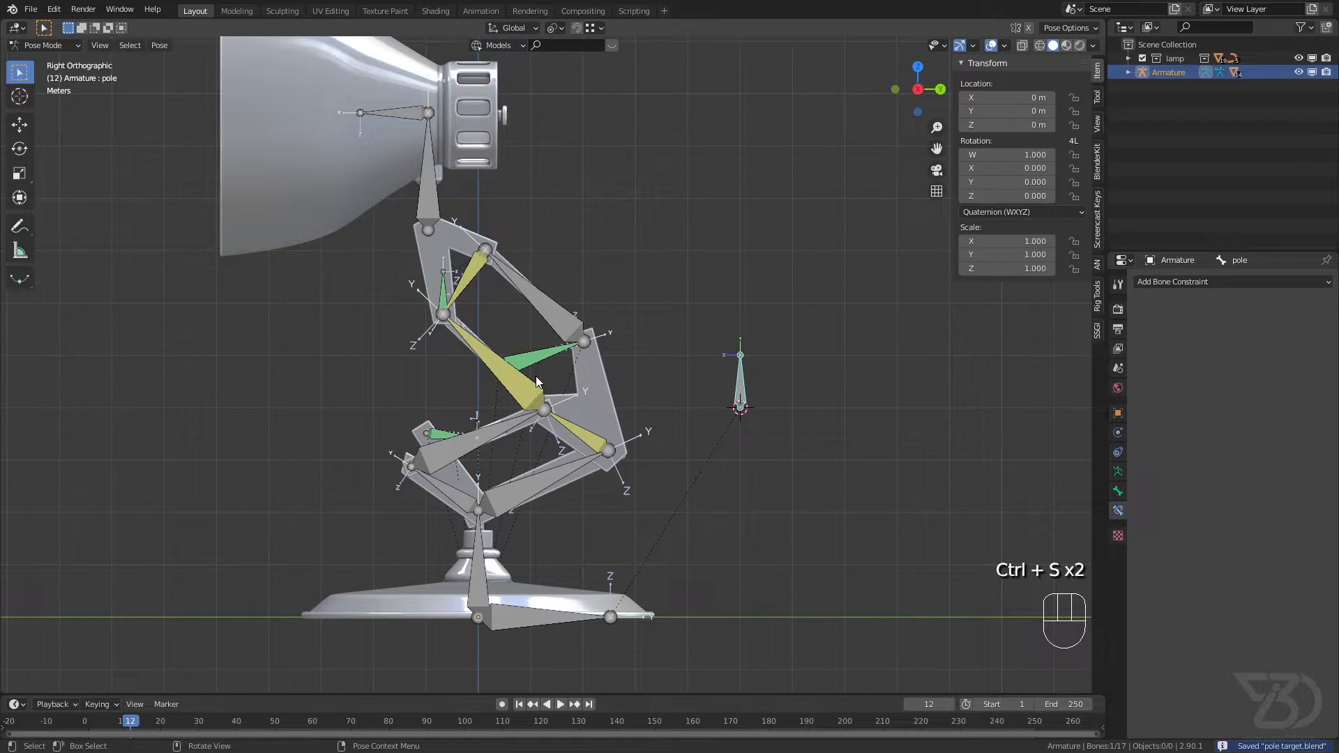
scroll(446, 290, "up", 2)
scroll(448, 290, "down", 3)
middle_click_drag(455, 289, 535, 301, "shift")
scroll(450, 276, "up", 3)
left_click(449, 282)
scroll(450, 282, "down", 4)
scroll(478, 307, "up", 2)
key("g")
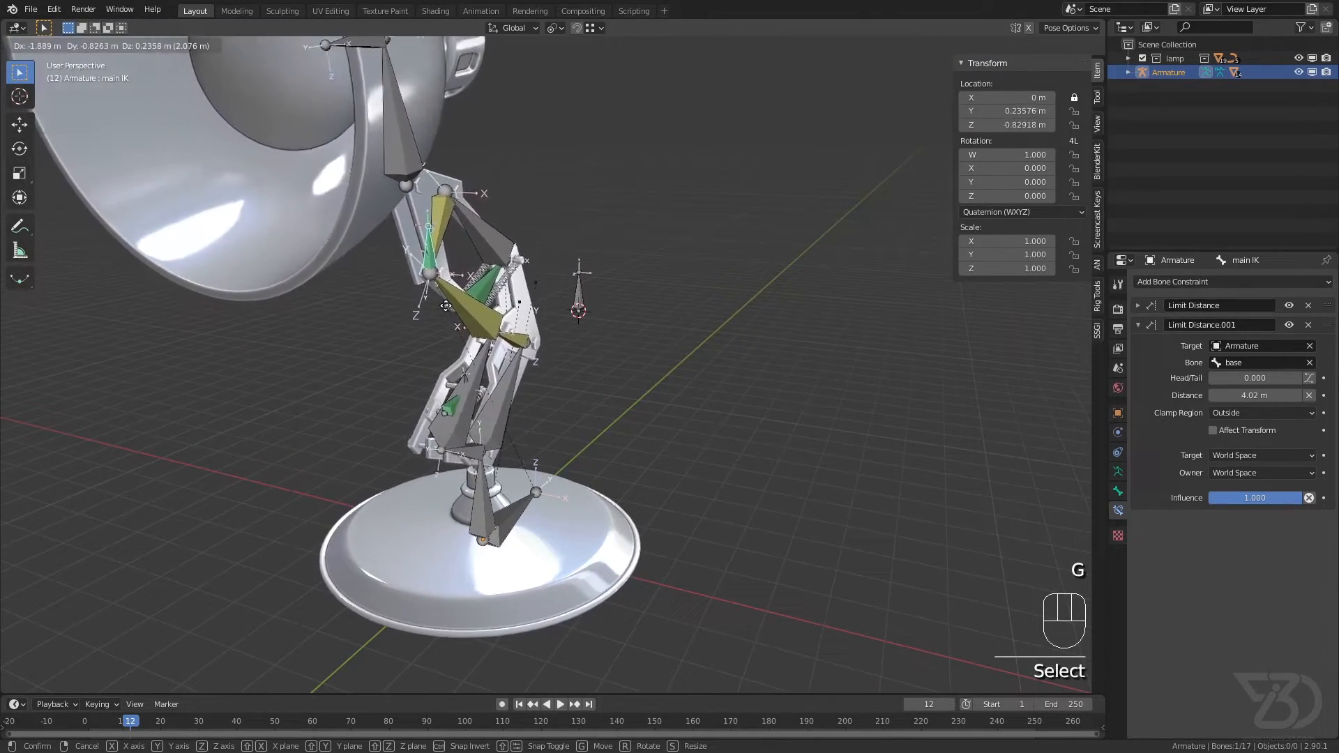
key("g")
right_click(265, 345)
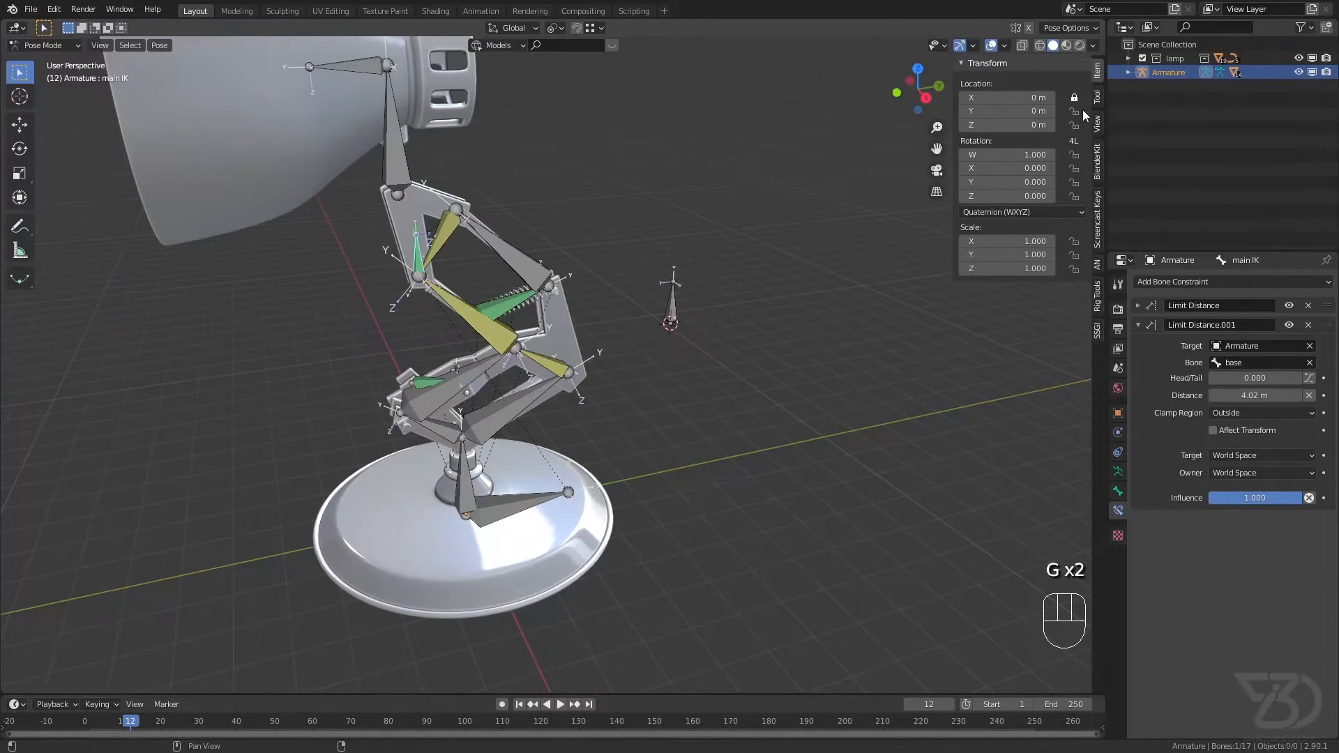
Step: Unlock the X location of the main IK bone and try moving it about 3 m sideways from the lamp's centre
middle_click_drag(938, 155, 1011, 153)
middle_click_drag(635, 259, 778, 307, "shift")
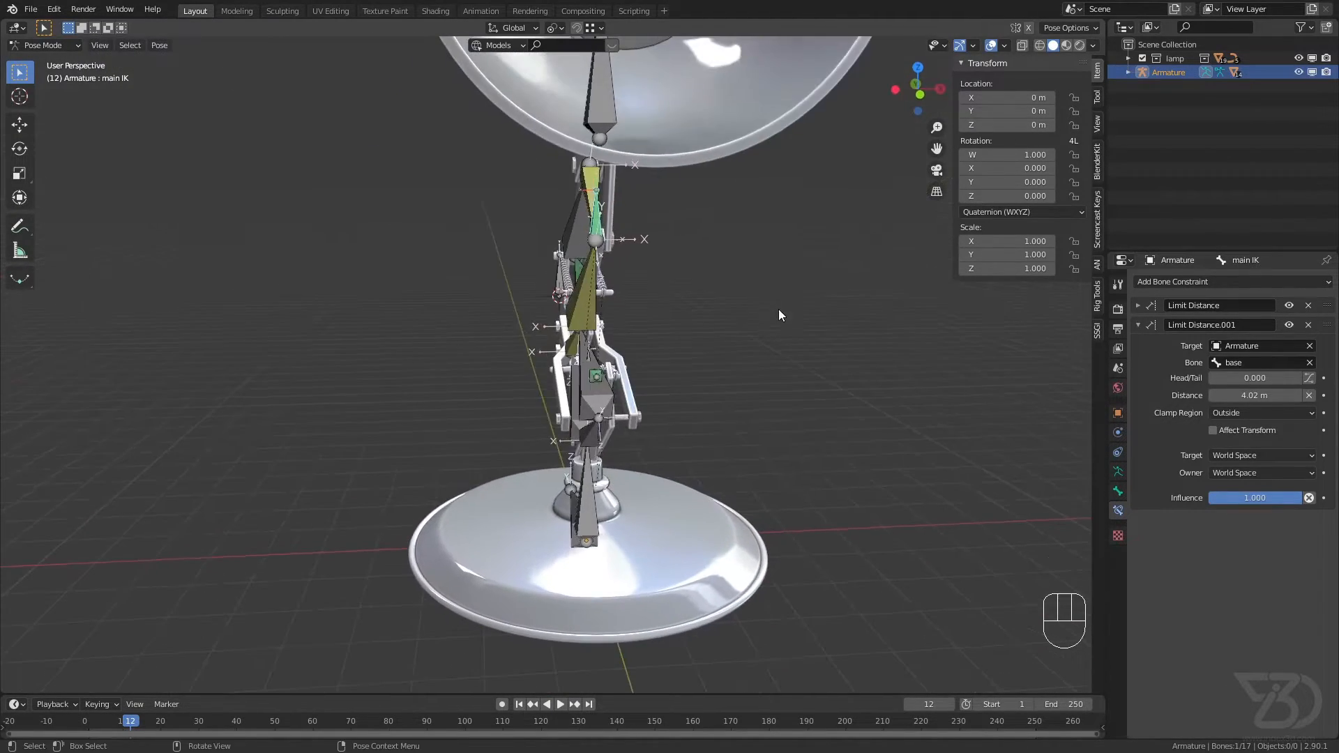
key("g")
left_click(582, 324)
scroll(585, 419, "up", 6)
middle_click_drag(609, 402, 636, 411)
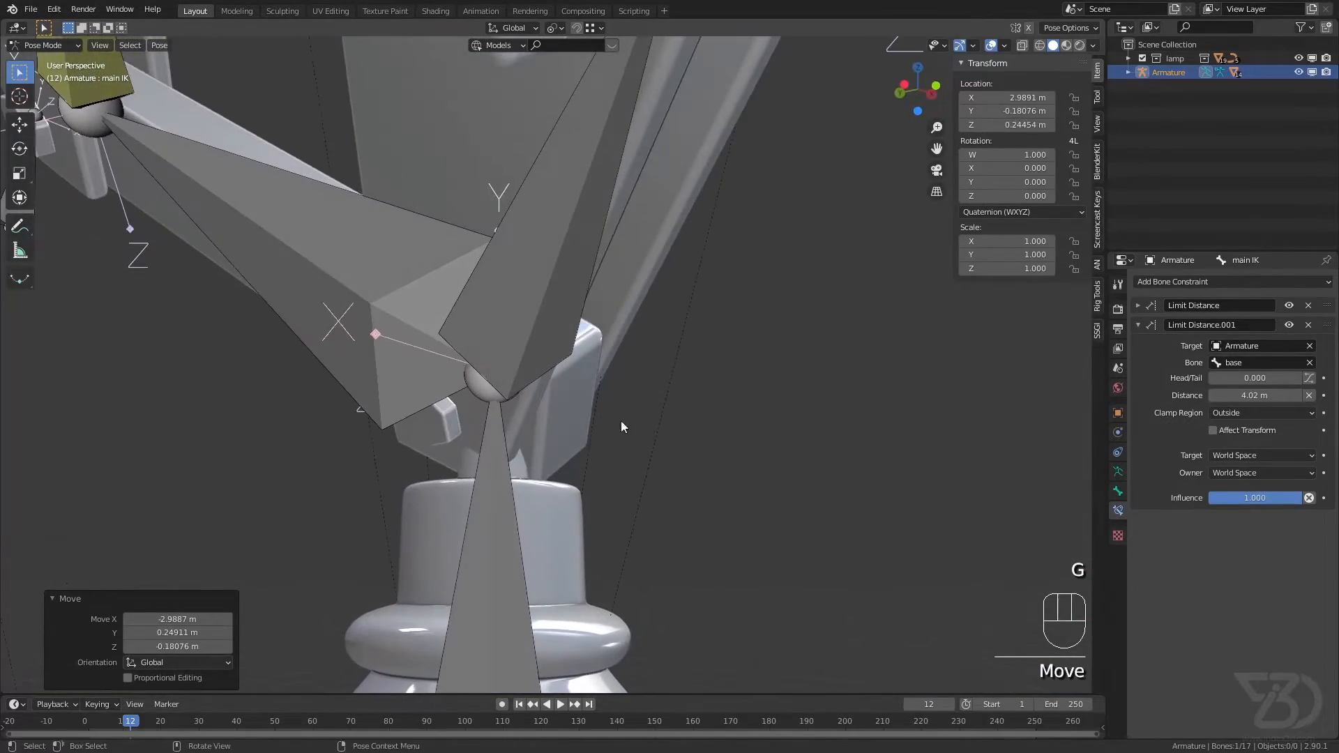
scroll(634, 410, "down", 9)
middle_click_drag(446, 241, 488, 230)
middle_click_drag(450, 205, 501, 319, "shift")
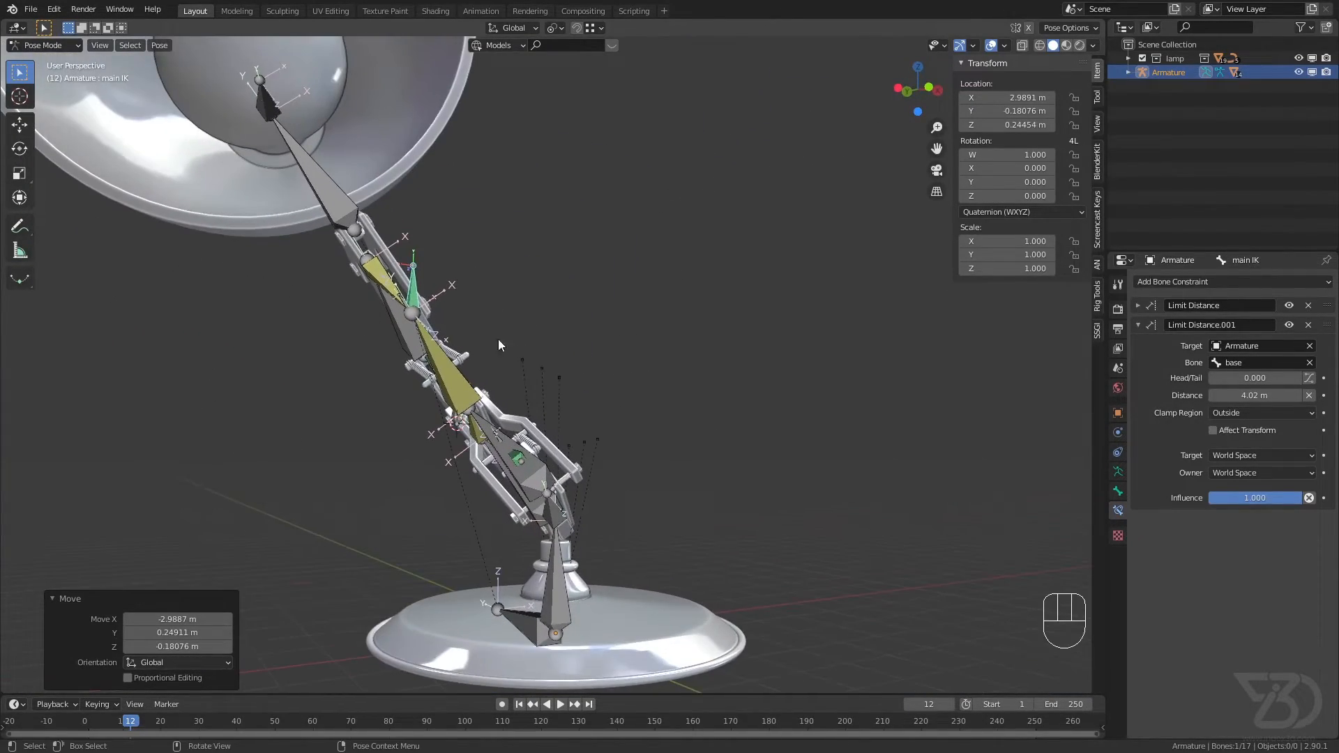
Step: Clear the main IK bone's rotation and location, lock its X location again, and save the file
key("alt+r")
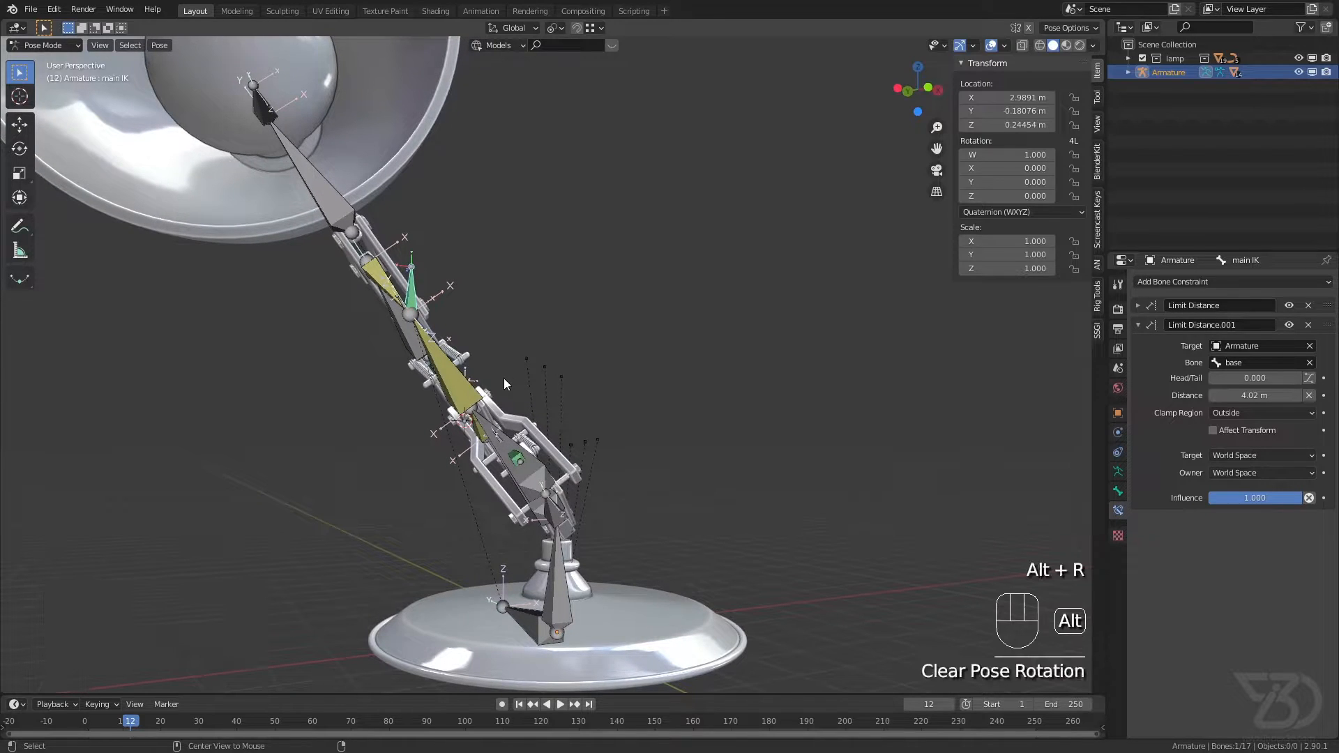
key("alt+g")
key("ctrl+s")
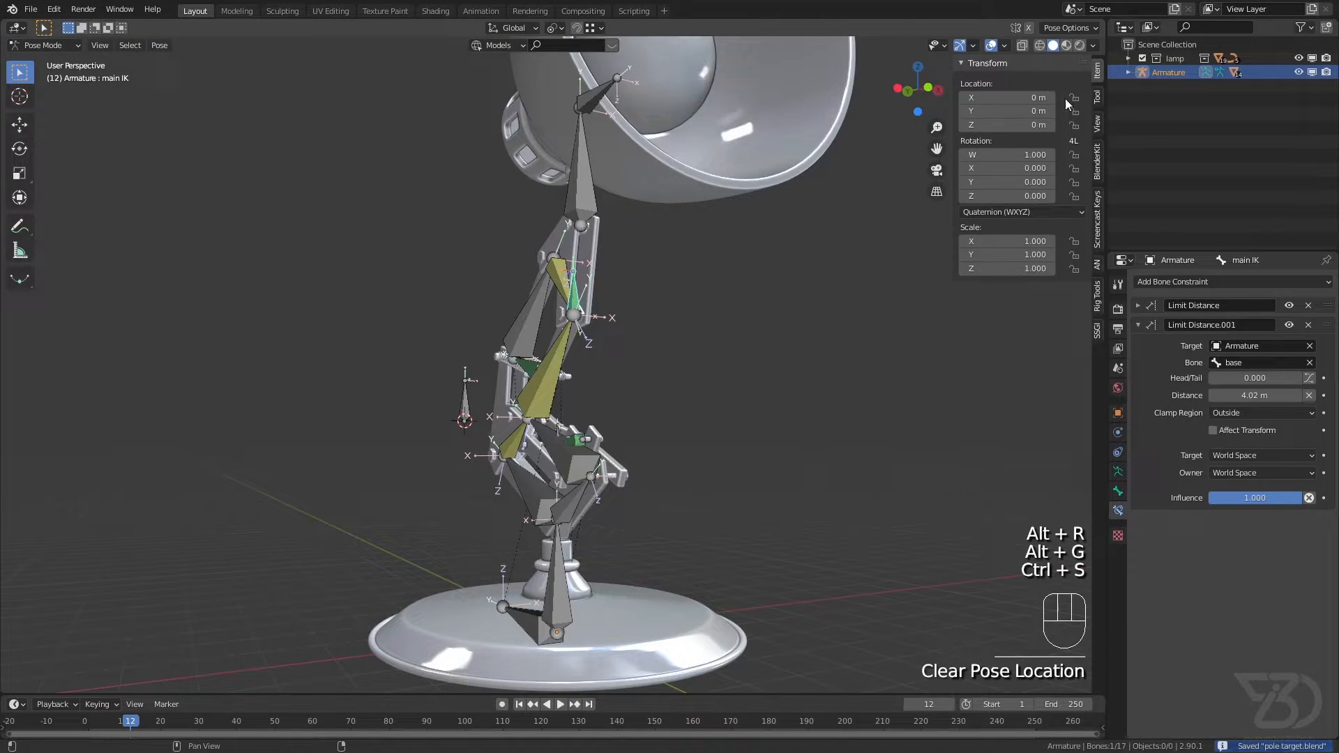
left_click(1074, 100)
key("ctrl+s")
Step: Try rotating the main IK bone, then lock its W, X, Y and Z rotation and save the file
scroll(627, 349, "down", 1)
middle_click_drag(619, 351, 401, 383, "shift")
scroll(481, 324, "up", 2)
key("r")
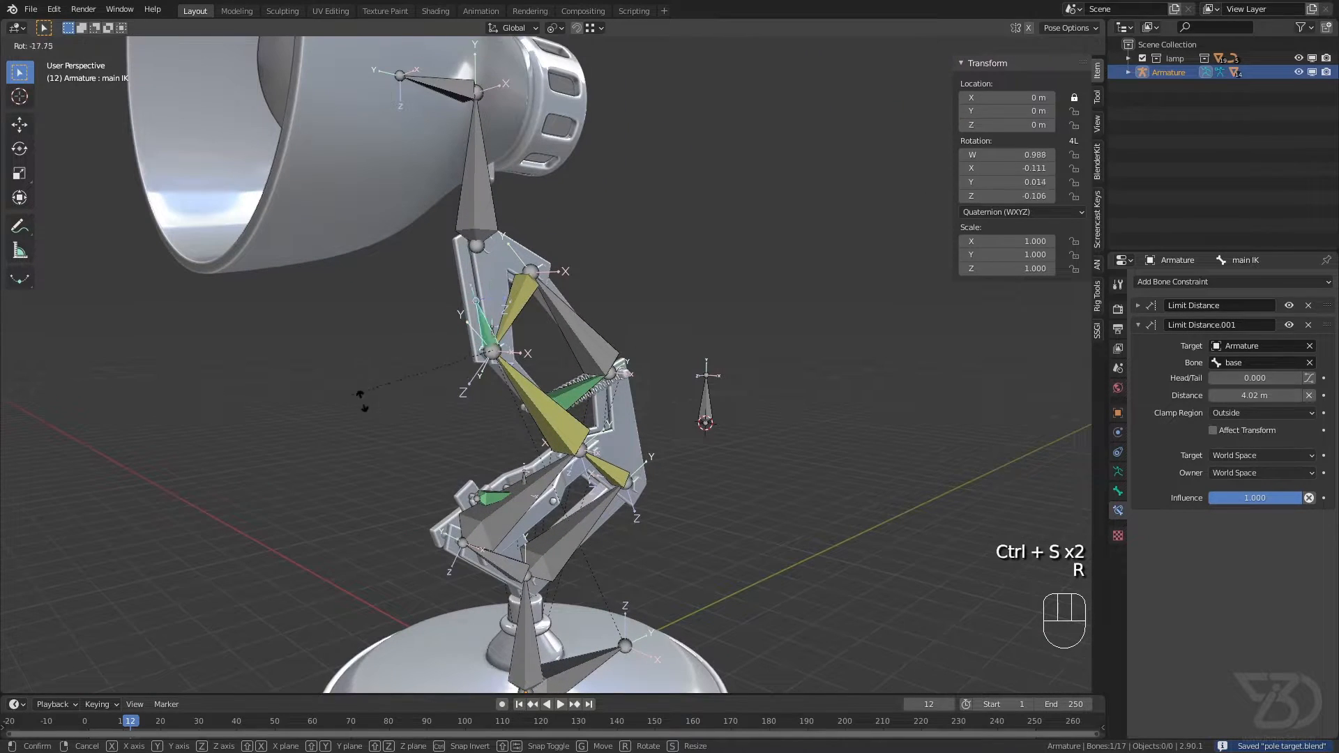
right_click(481, 364)
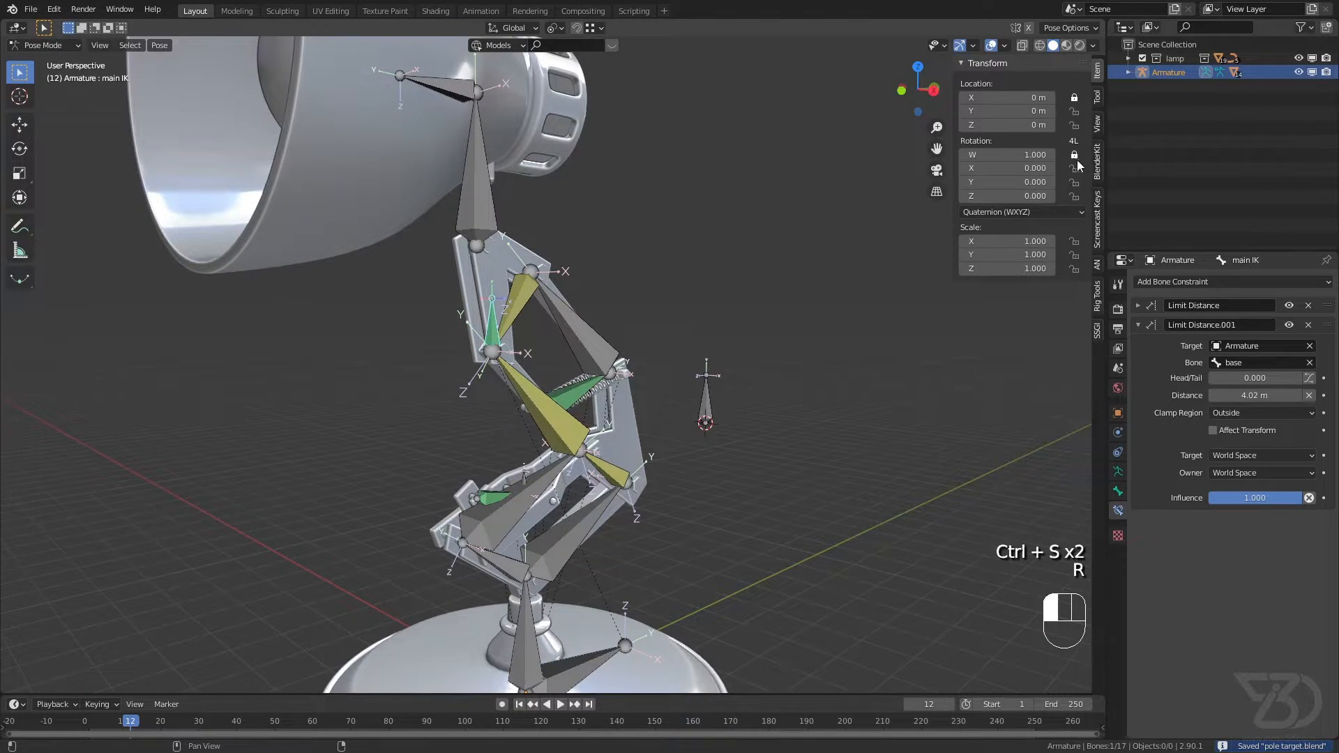
key("ctrl+s")
Step: Lock the W, X, Y and Z rotation of the base bone and save the file
scroll(575, 345, "down", 1)
middle_click_drag(560, 355, 528, 405, "shift")
middle_click_drag(497, 524, 448, 422, "shift")
scroll(481, 411, "up", 3)
left_click(466, 406)
scroll(486, 392, "down", 2)
left_click_drag(1074, 155, 1078, 192)
key("ctrl+s")
scroll(485, 377, "down", 3)
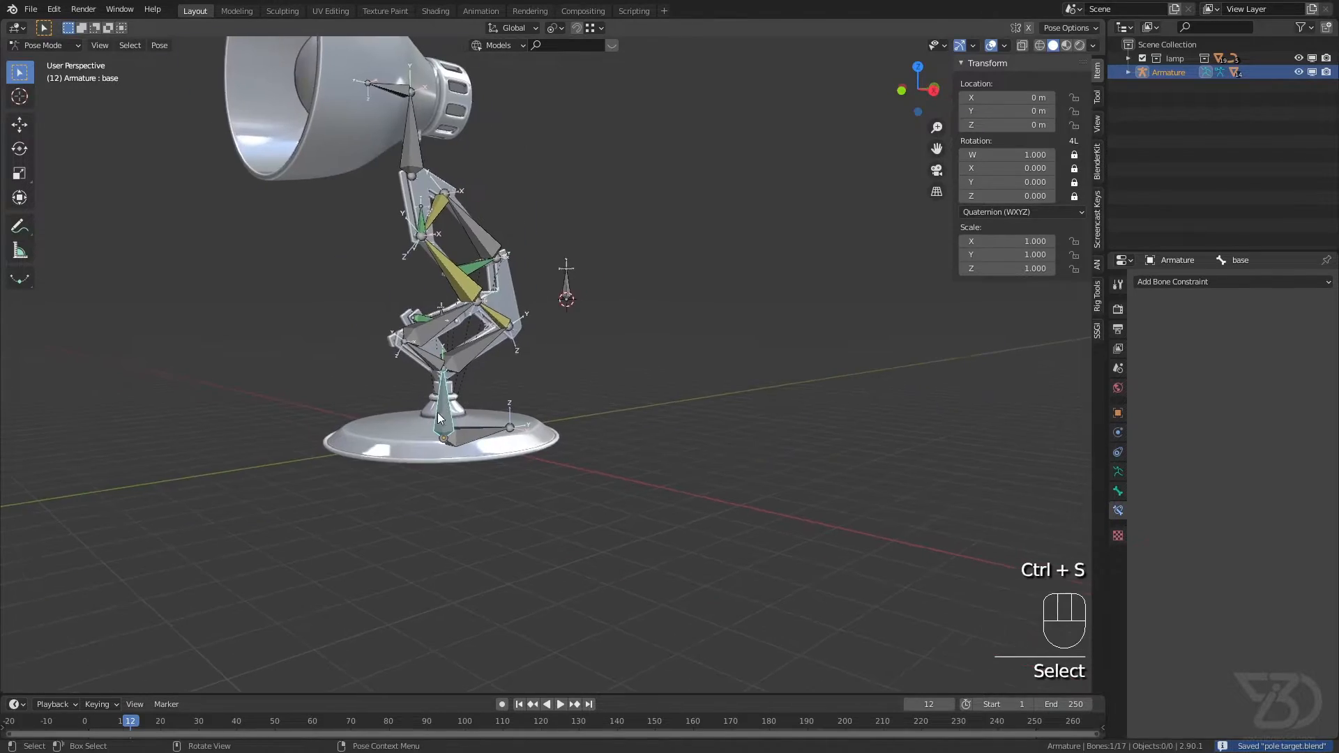
Step: Try moving the base bone about 4.6 m away from the root bone, then save the file
scroll(481, 404, "up", 2)
middle_click_drag(485, 415, 402, 434)
key("g")
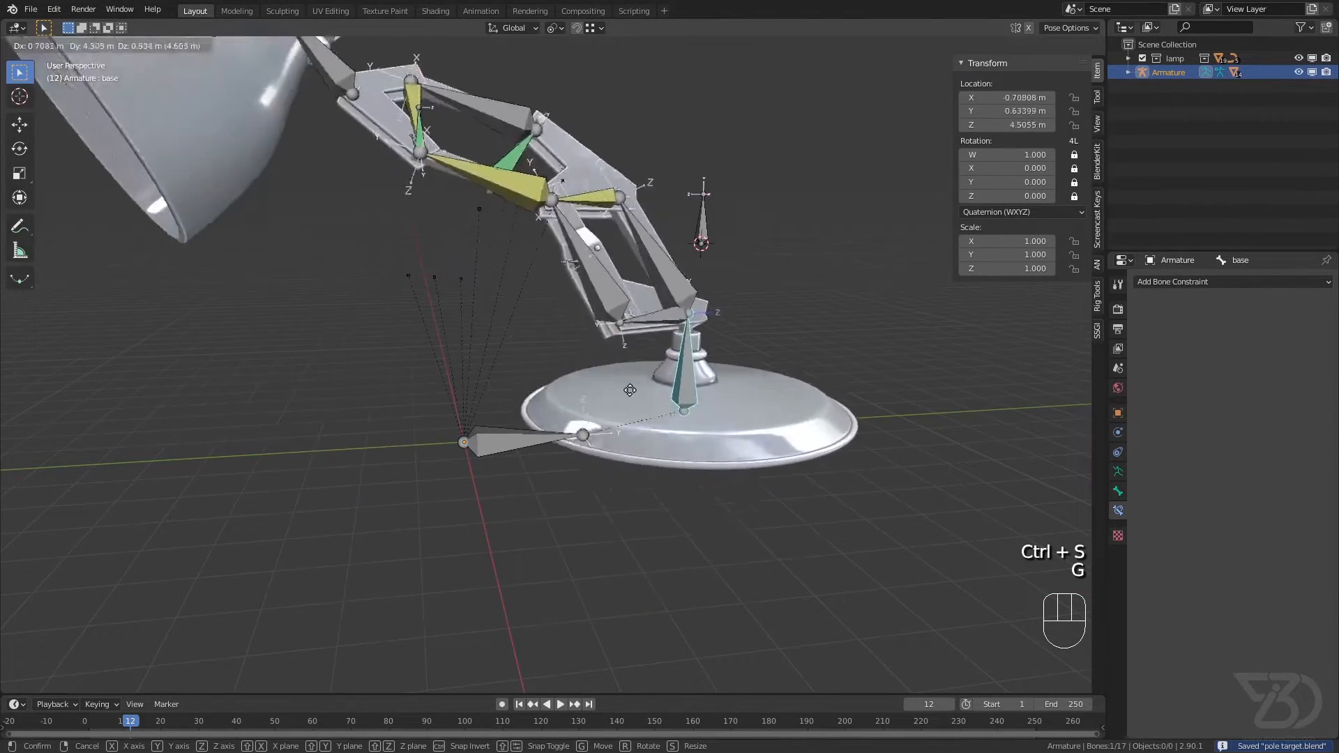
right_click(492, 400)
scroll(492, 402, "up", 1)
scroll(540, 438, "down", 1)
middle_click_drag(495, 402, 590, 441, "shift")
key("ctrl+s")
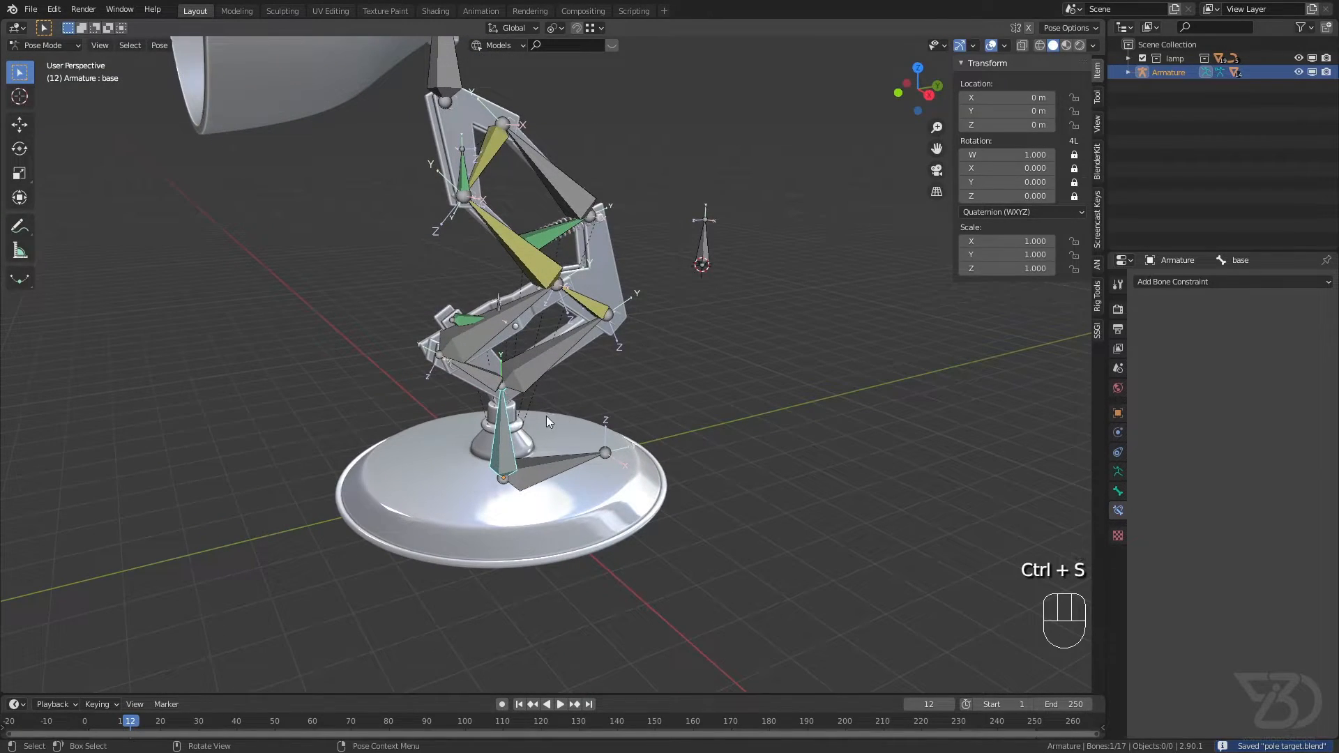
Step: Move the base bone about 4.3 m sideways along X, then clear the location of all bones and save the file
middle_click_drag(505, 436, 670, 467)
key("g")
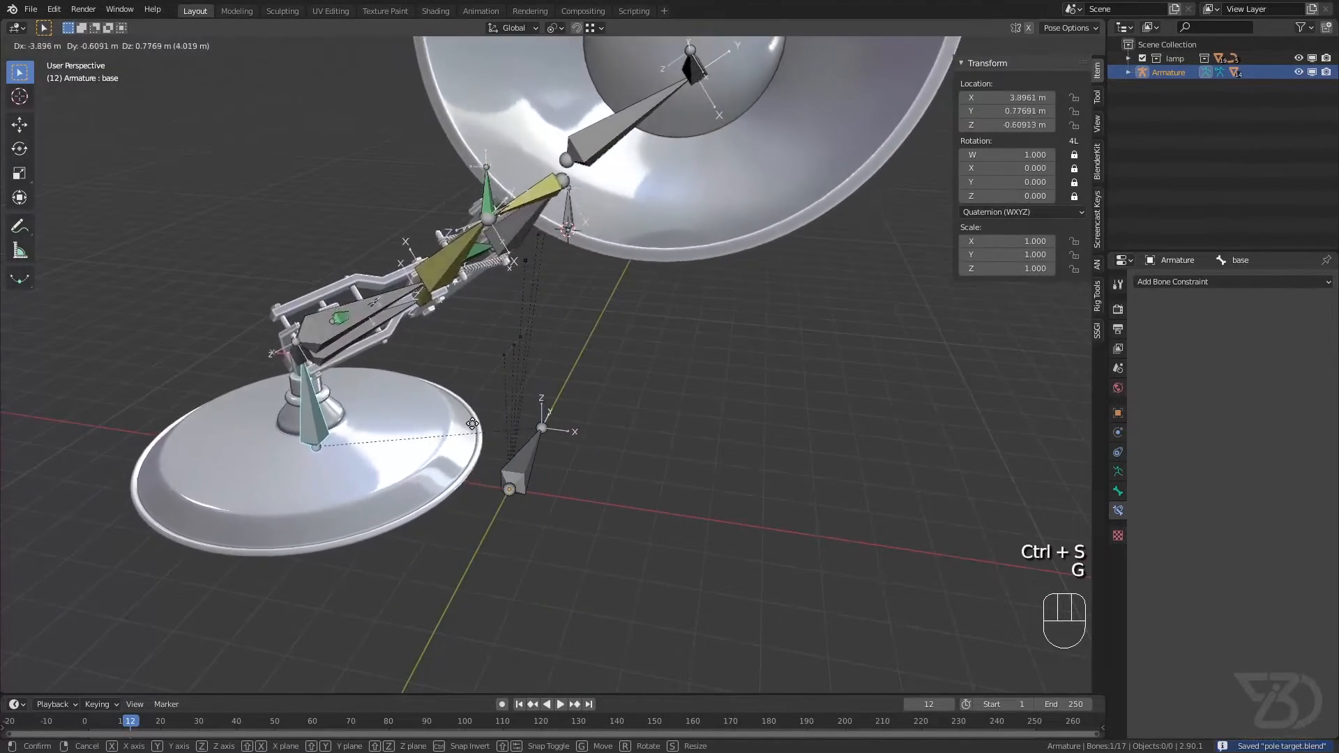
left_click(454, 419)
middle_click_drag(468, 377, 199, 304)
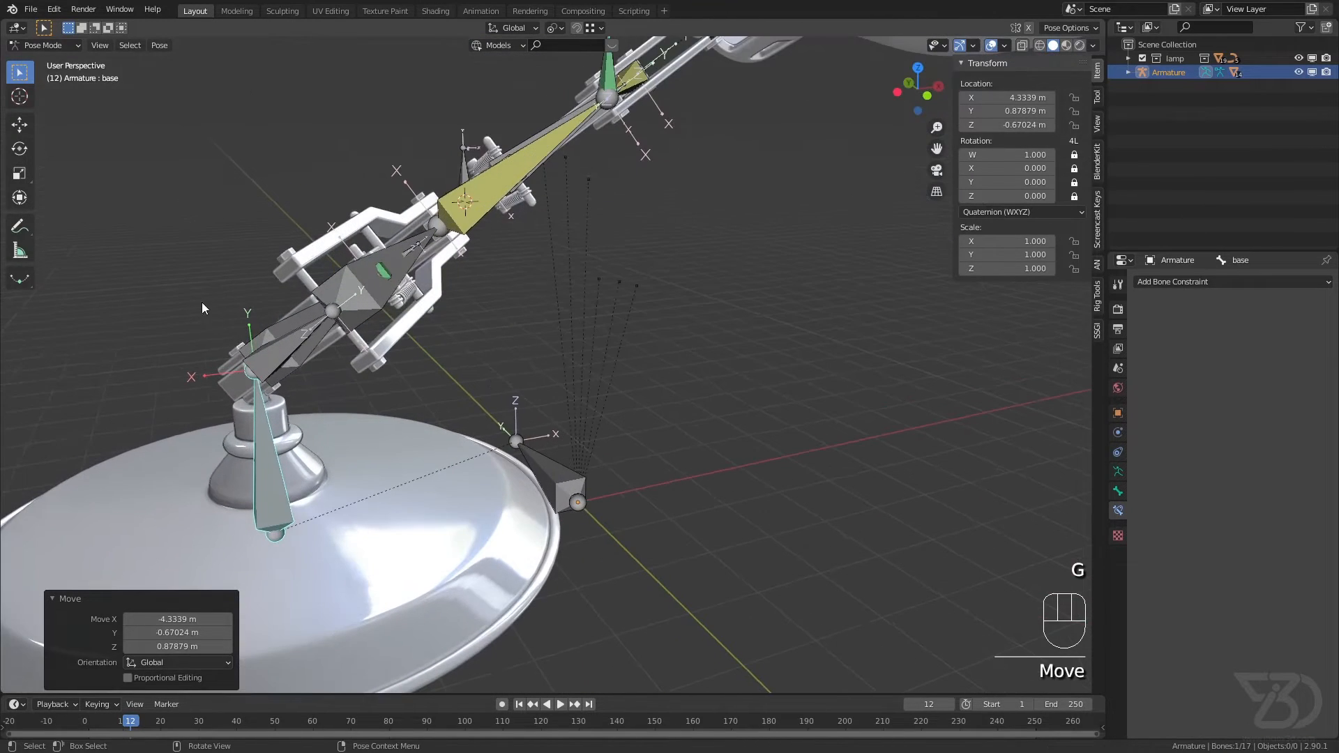
key("a")
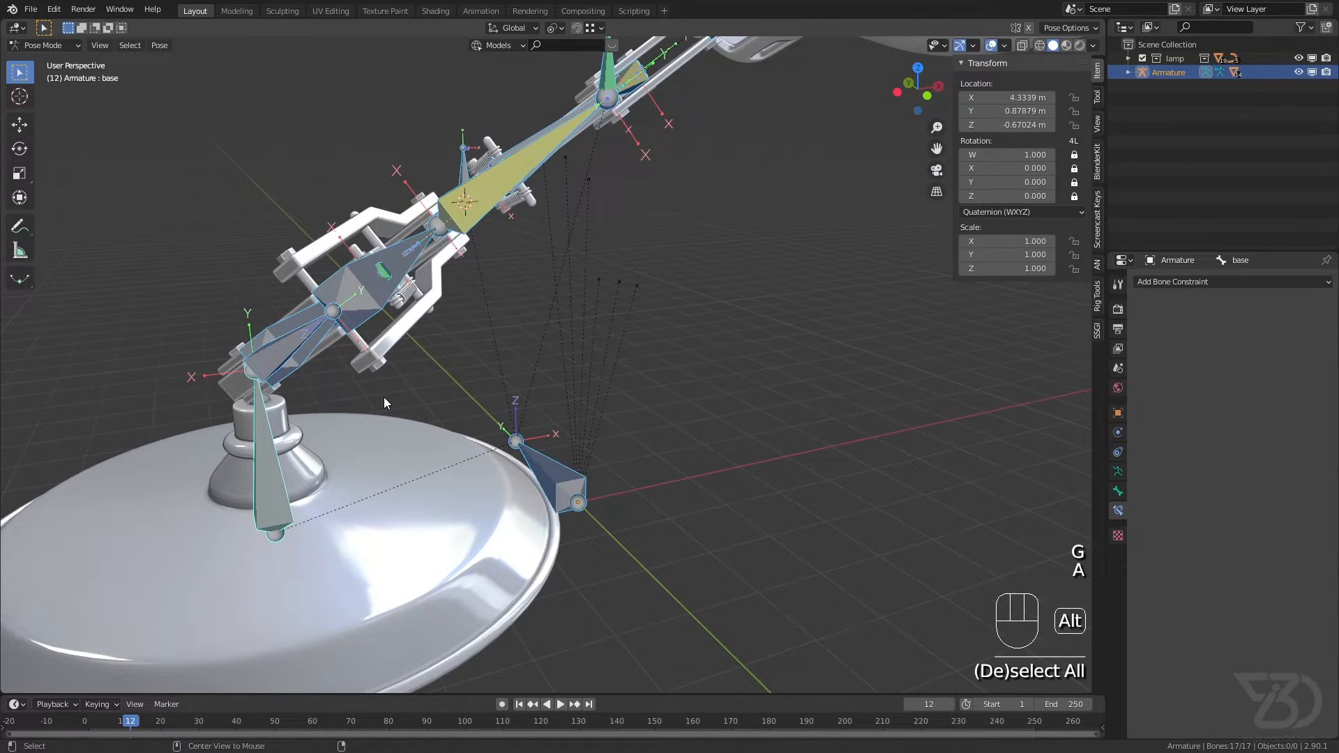
key("alt+g")
key("ctrl+s")
Step: Lock the X location of the base bone
left_click(753, 341)
middle_click_drag(753, 342, 645, 359)
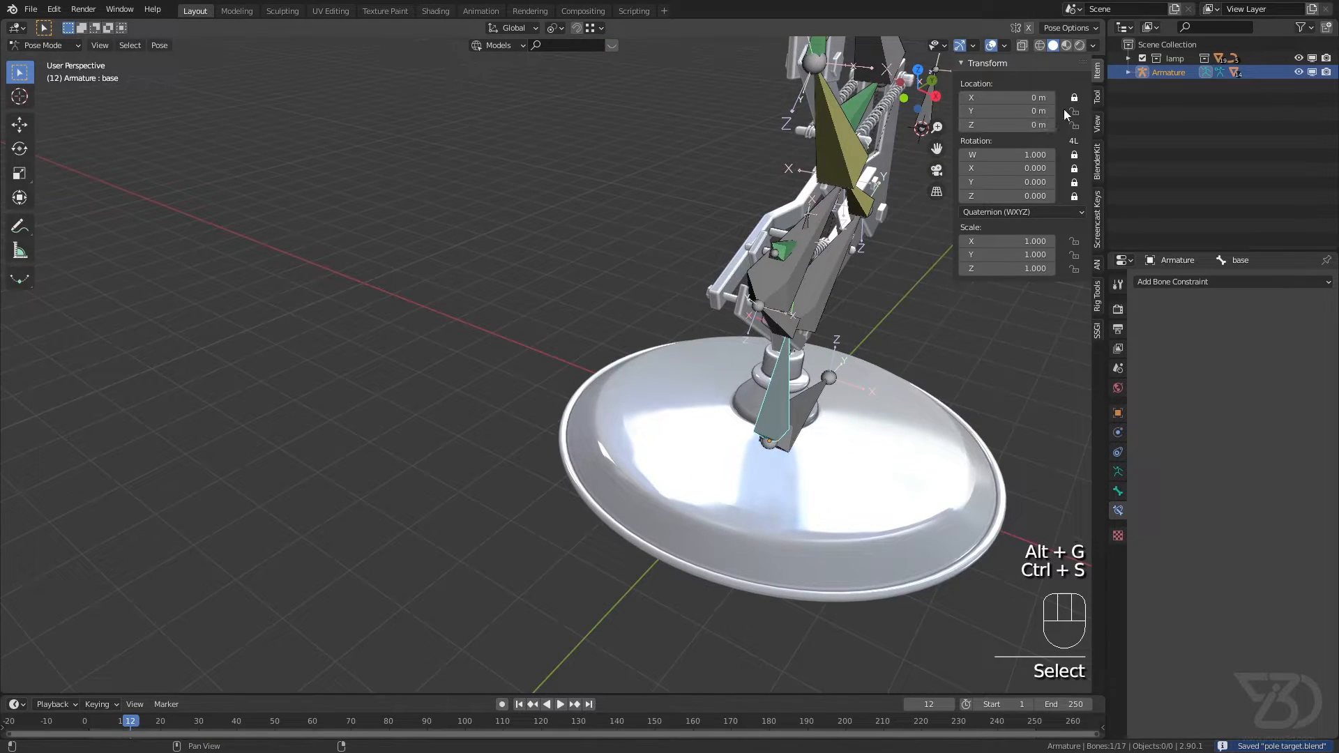
scroll(833, 202, "down", 4)
middle_click_drag(817, 325, 656, 413, "shift")
Step: Try moving the root bone, then save the file
left_click(667, 395)
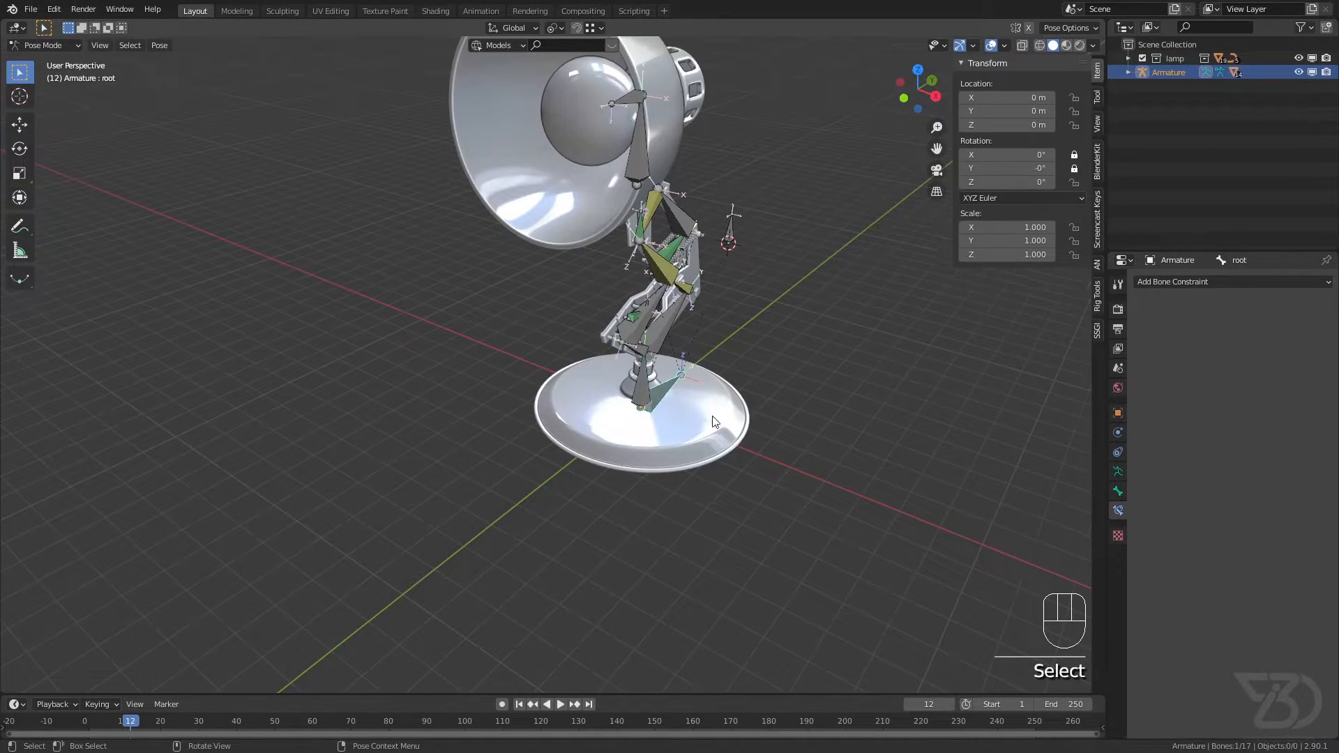
key("g")
right_click(660, 399)
scroll(660, 398, "up", 5)
key("ctrl+s")
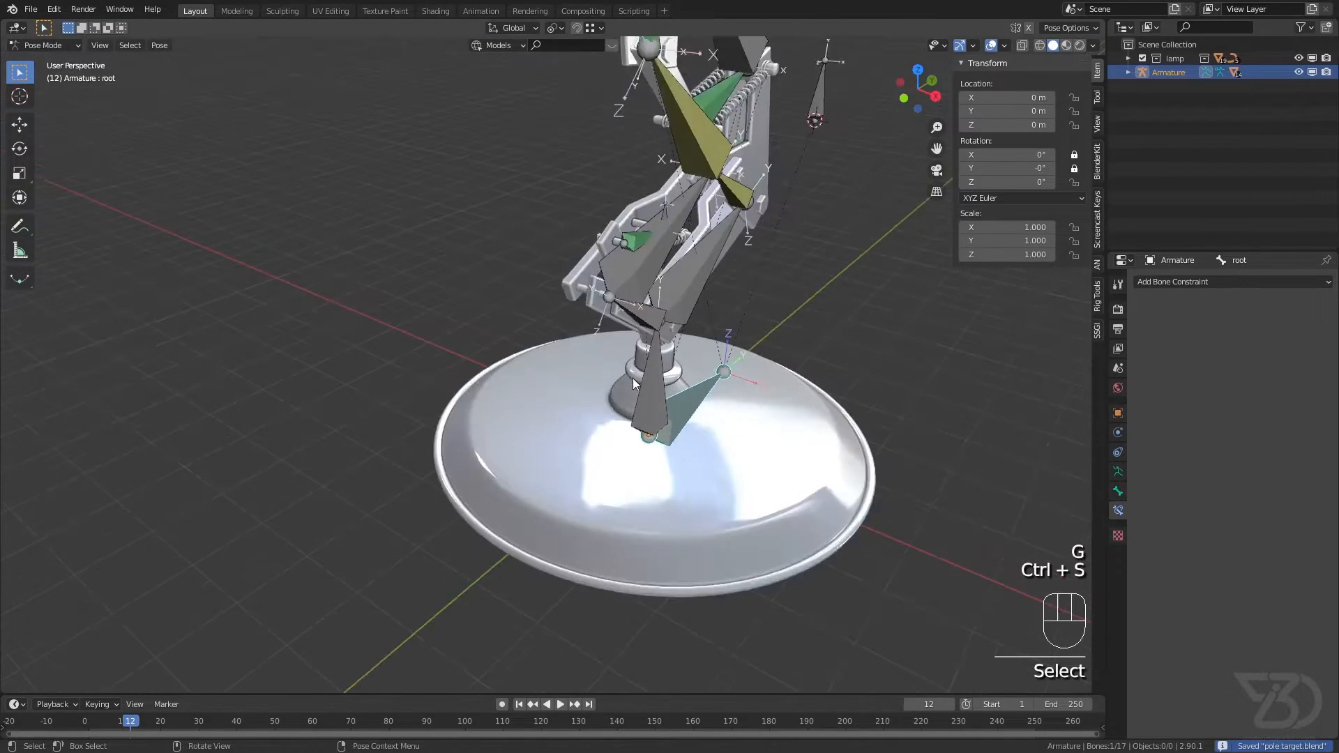
Step: Try rotating and moving the base bone with its rotation and X location locked
left_click(599, 408)
key("r")
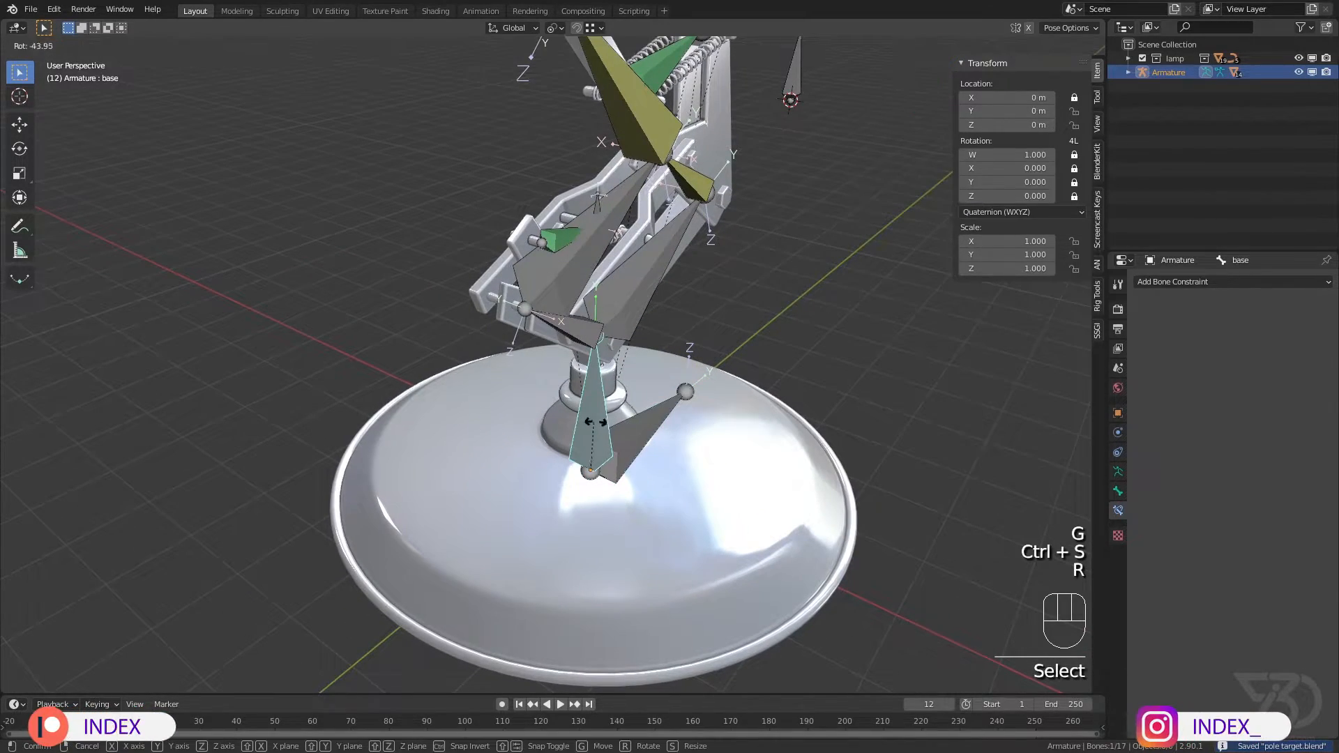
key("g")
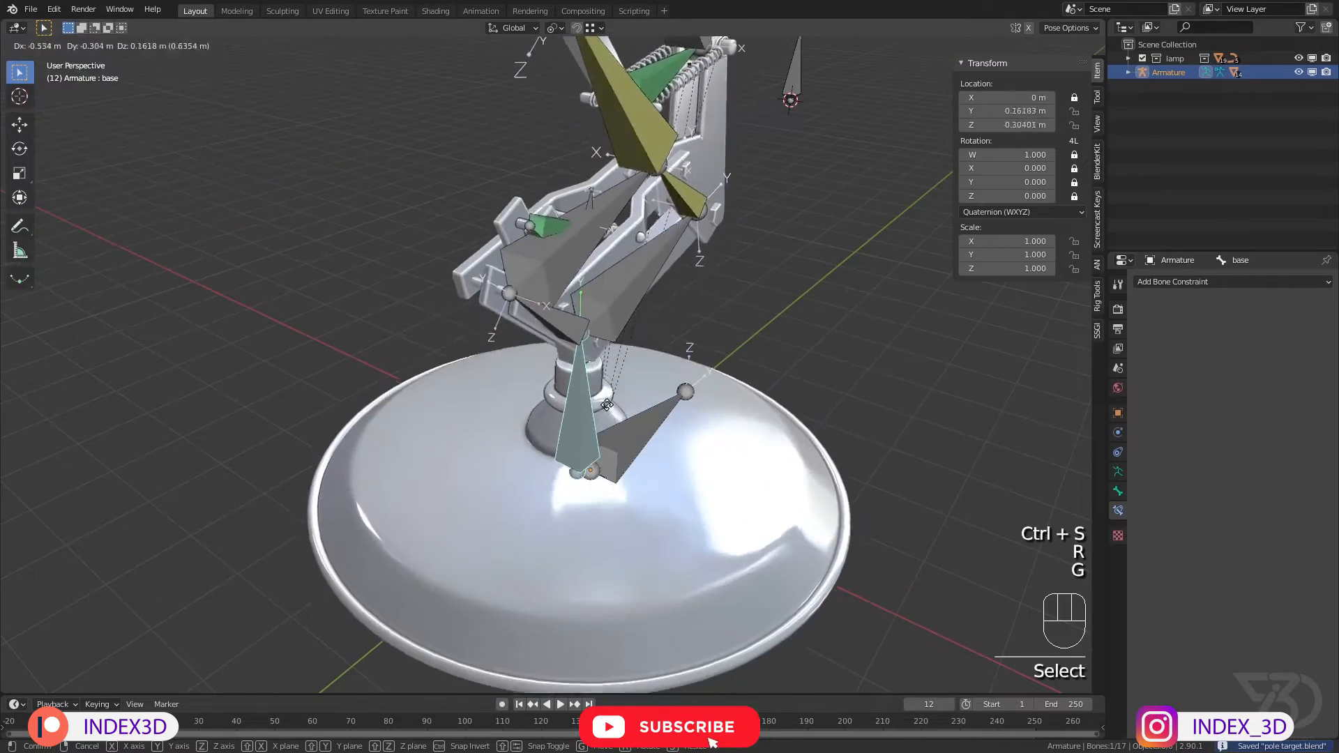
right_click(584, 419)
Step: Try moving the main IK bone with its rotation and X location locked, then save the file
scroll(584, 411, "down", 3)
left_click(554, 177)
key("g")
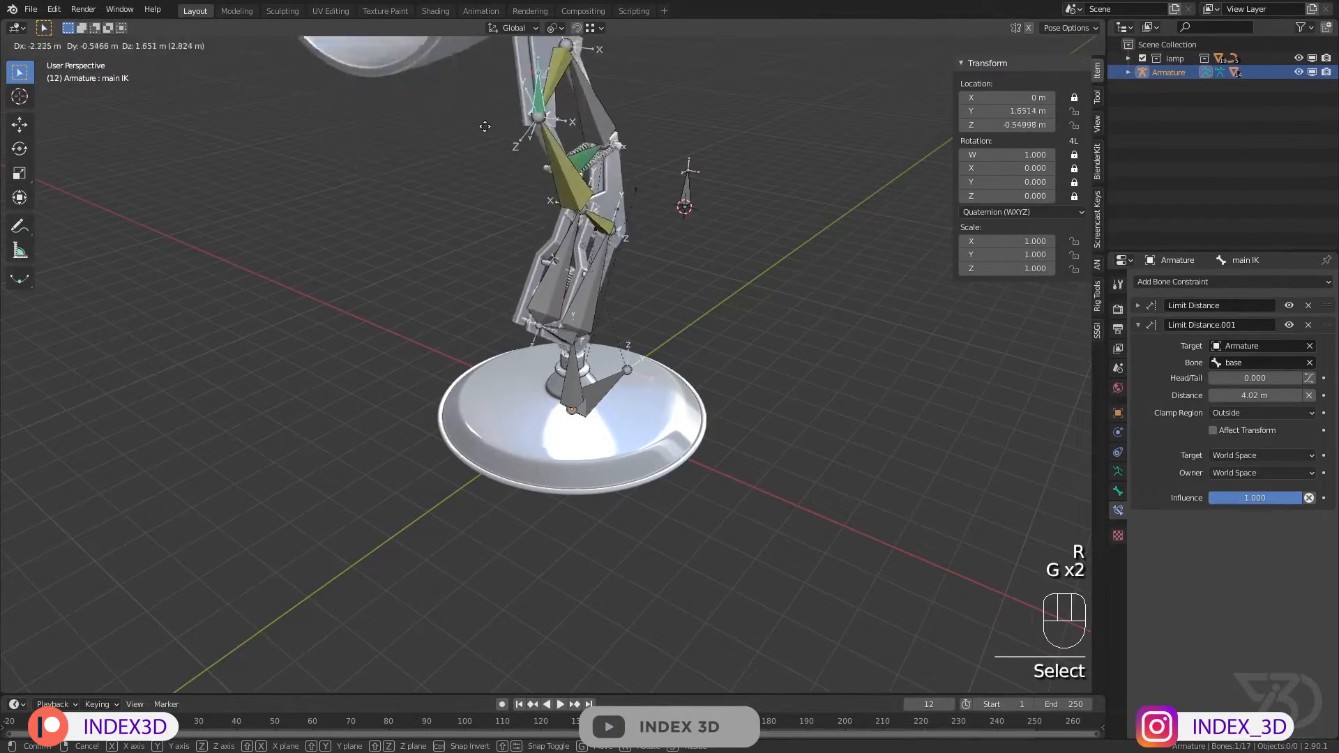
right_click(628, 250)
key("ctrl+s")
Step: Examine the location and rotation locks of the two bones leading into the lampshade, and save the file
middle_click_drag(601, 173, 405, 187)
left_click(405, 186)
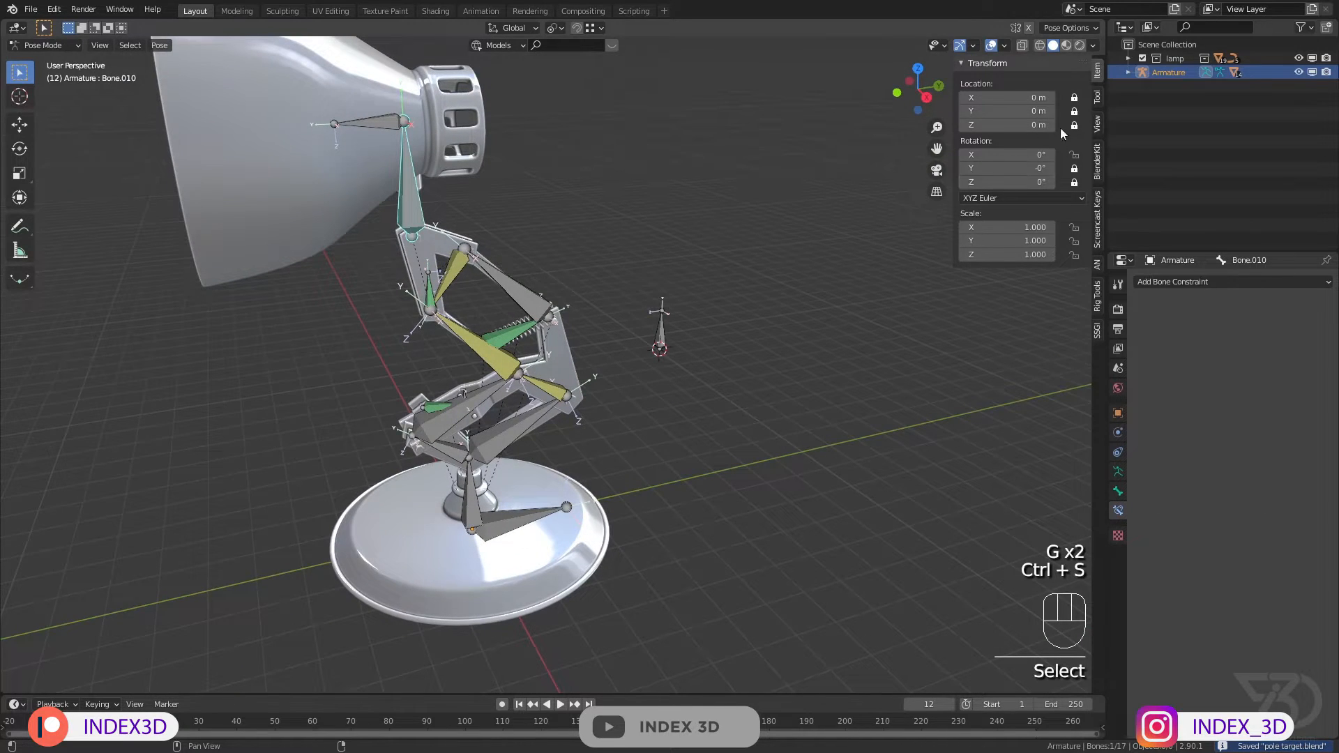
left_click(415, 125)
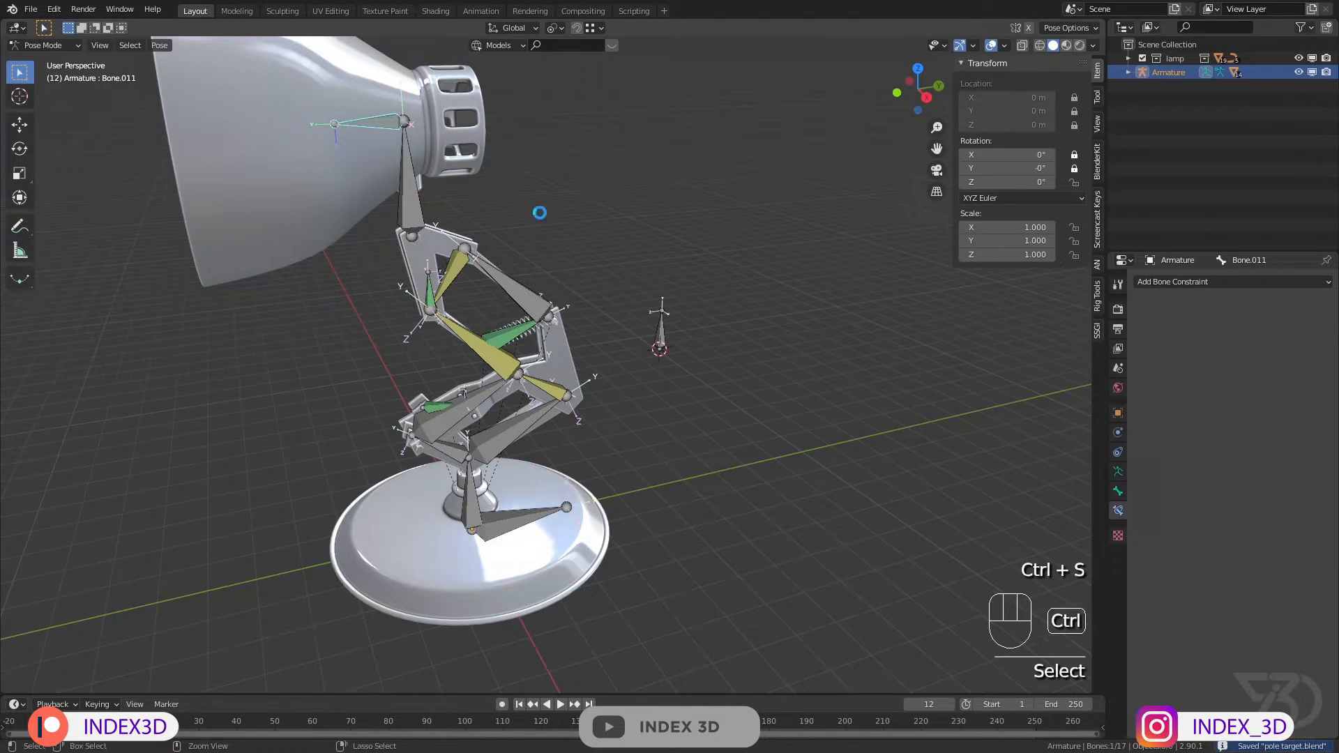
key("ctrl+s")
scroll(519, 241, "down", 1)
middle_click_drag(509, 252, 540, 215, "shift")
key("ctrl+s")
middle_click_drag(607, 411, 569, 409, "shift")
scroll(612, 311, "up", 3)
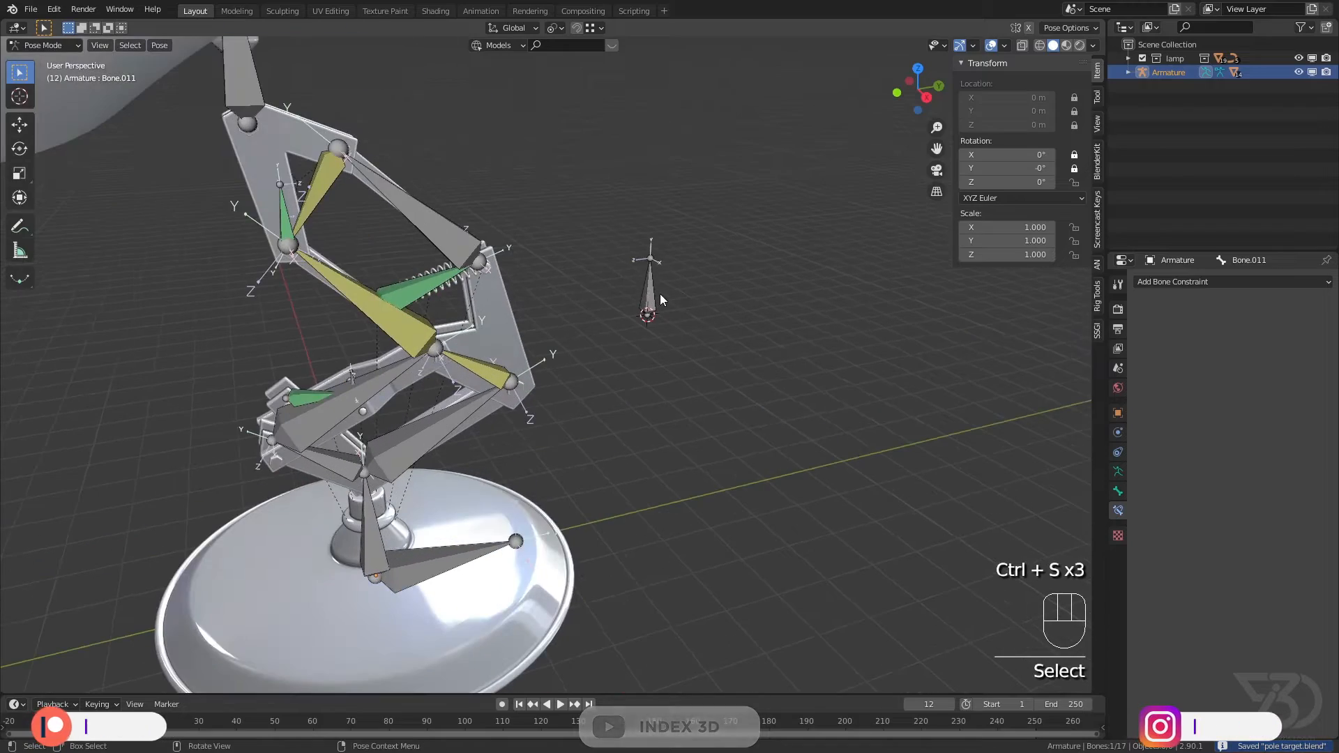
Step: Try moving the pole bone, then save the file
left_click(654, 294)
key("ctrl+s")
middle_click_drag(704, 302, 673, 334, "shift")
middle_click_drag(673, 333, 533, 357)
key("g")
right_click(376, 374)
middle_click_drag(376, 374, 498, 303)
key("ctrl+s")
middle_click_drag(498, 303, 489, 344, "shift")
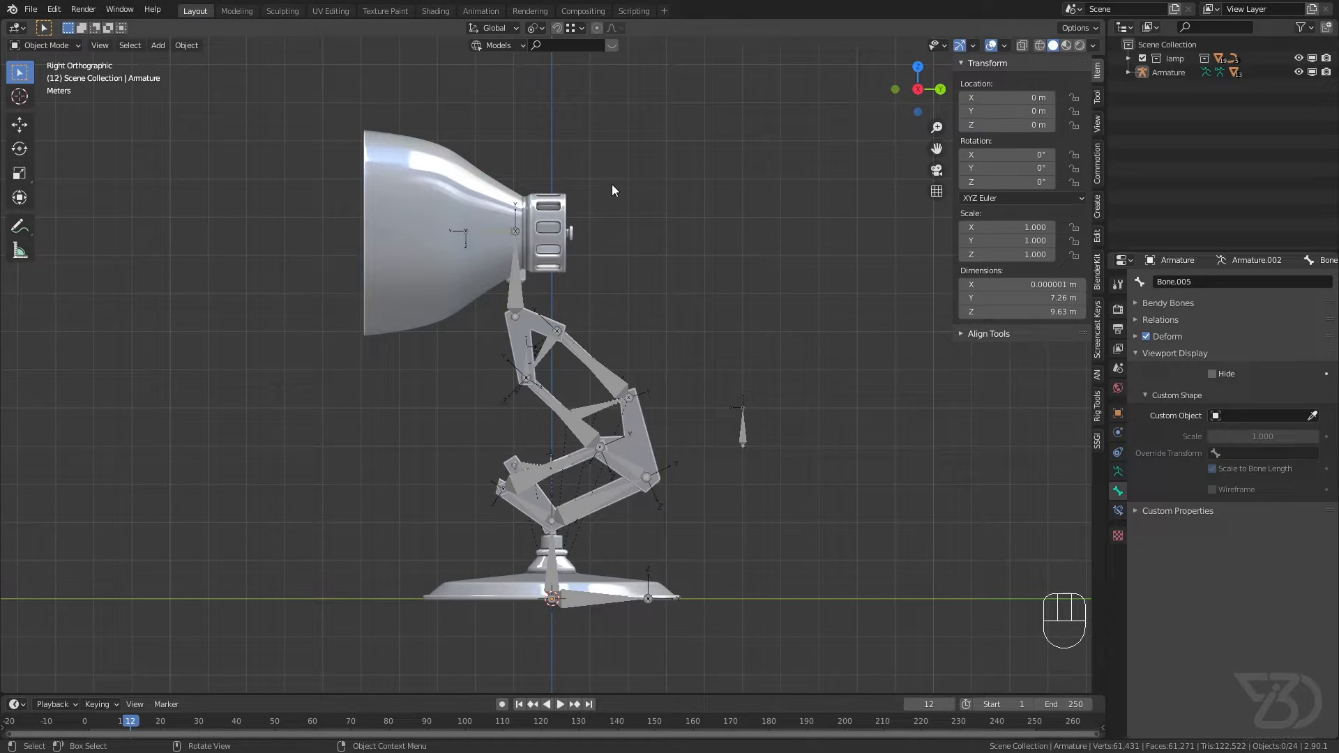
Step: Select the armature, switch it to Pose Mode, and save the file
key("ctrl+s")
middle_click_drag(647, 333, 572, 320, "shift")
left_click(400, 269)
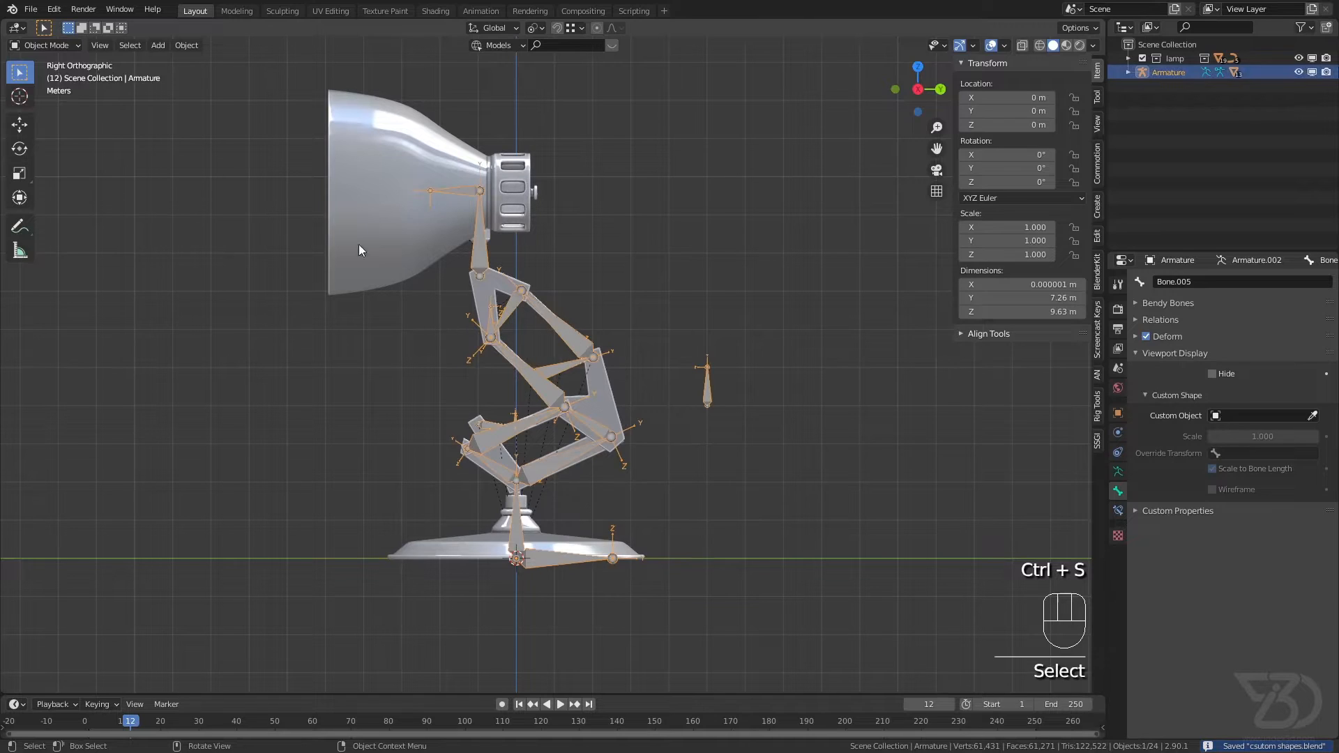
left_click(43, 46)
middle_click_drag(317, 302, 266, 277, "shift")
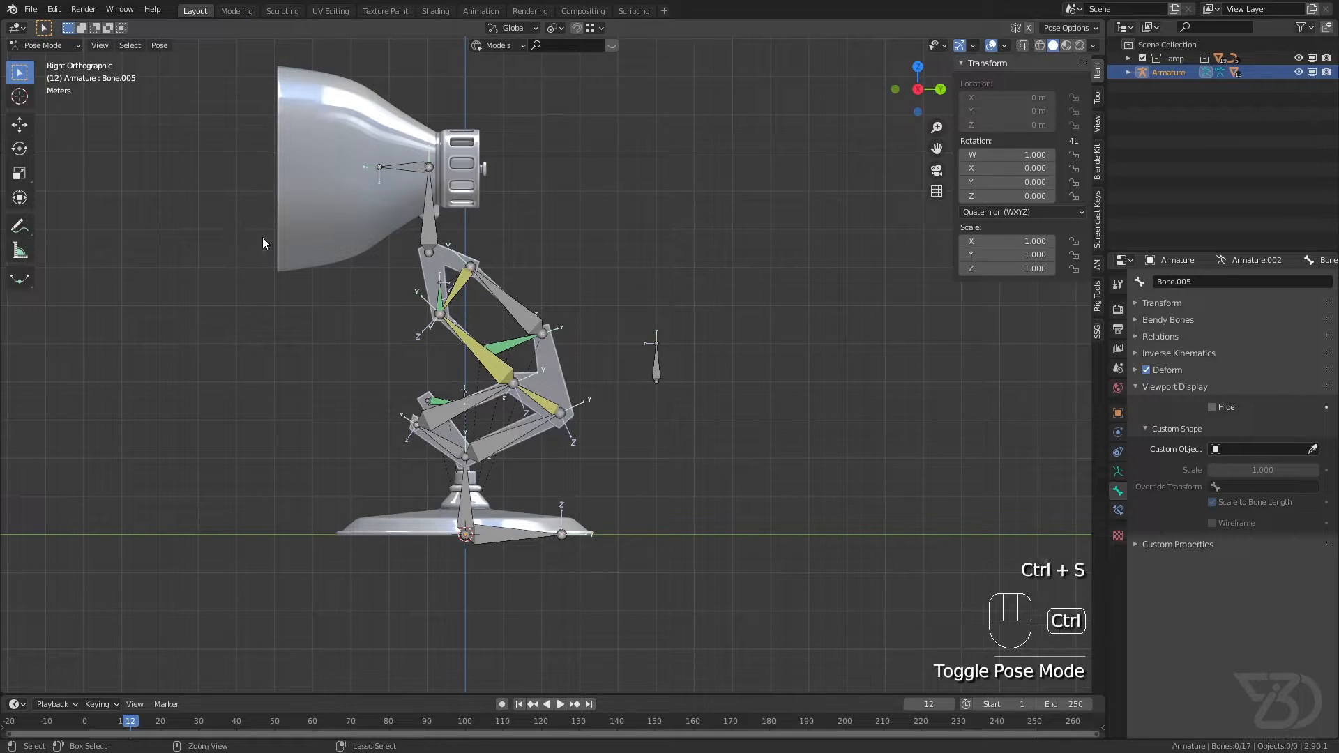
key("ctrl+s")
Step: Move the arm and spring bones to the first bone layer of the second layer block, then open the armature's skeleton settings and save the file
scroll(428, 285, "up", 3)
left_click_drag(420, 254, 604, 374)
left_click_drag(407, 401, 565, 457, "shift")
left_click_drag(397, 452, 611, 572, "shift")
middle_click_drag(530, 550, 544, 534, "shift")
key("ctrl+s")
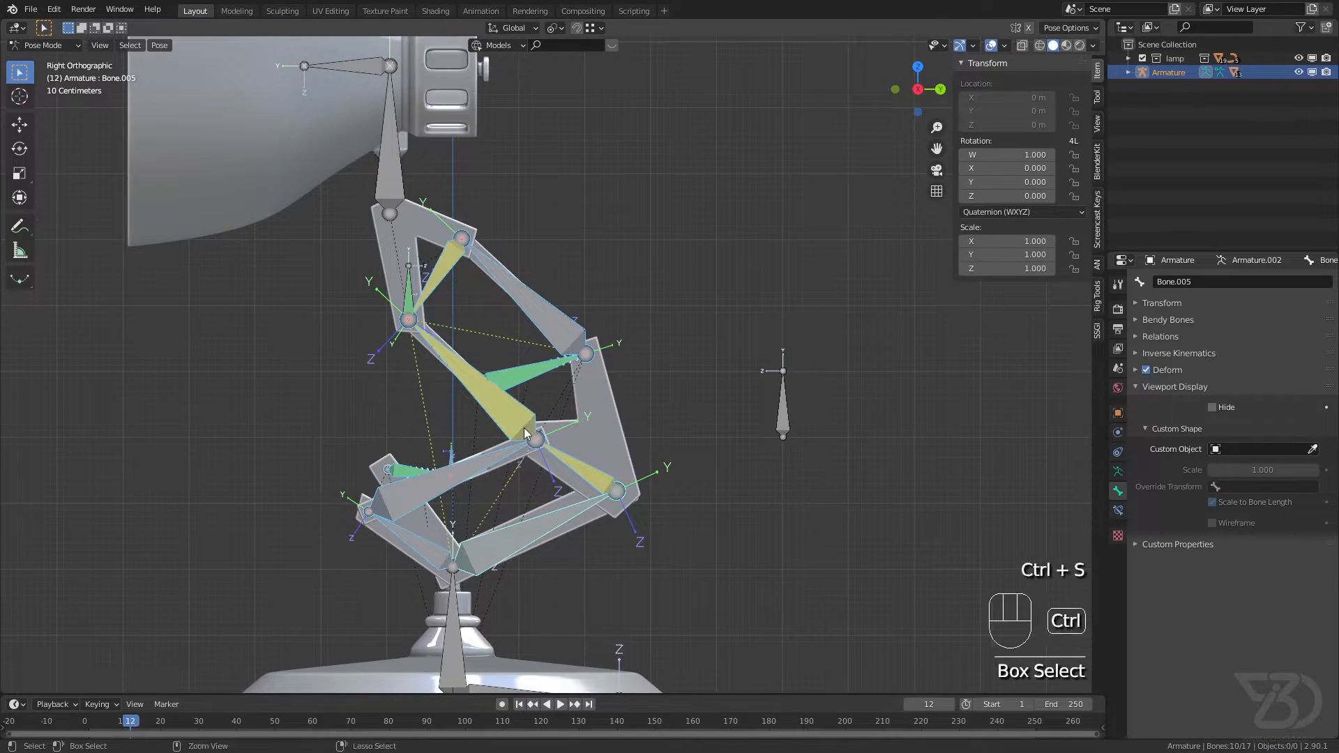
scroll(548, 435, "down", 1)
left_click(160, 46)
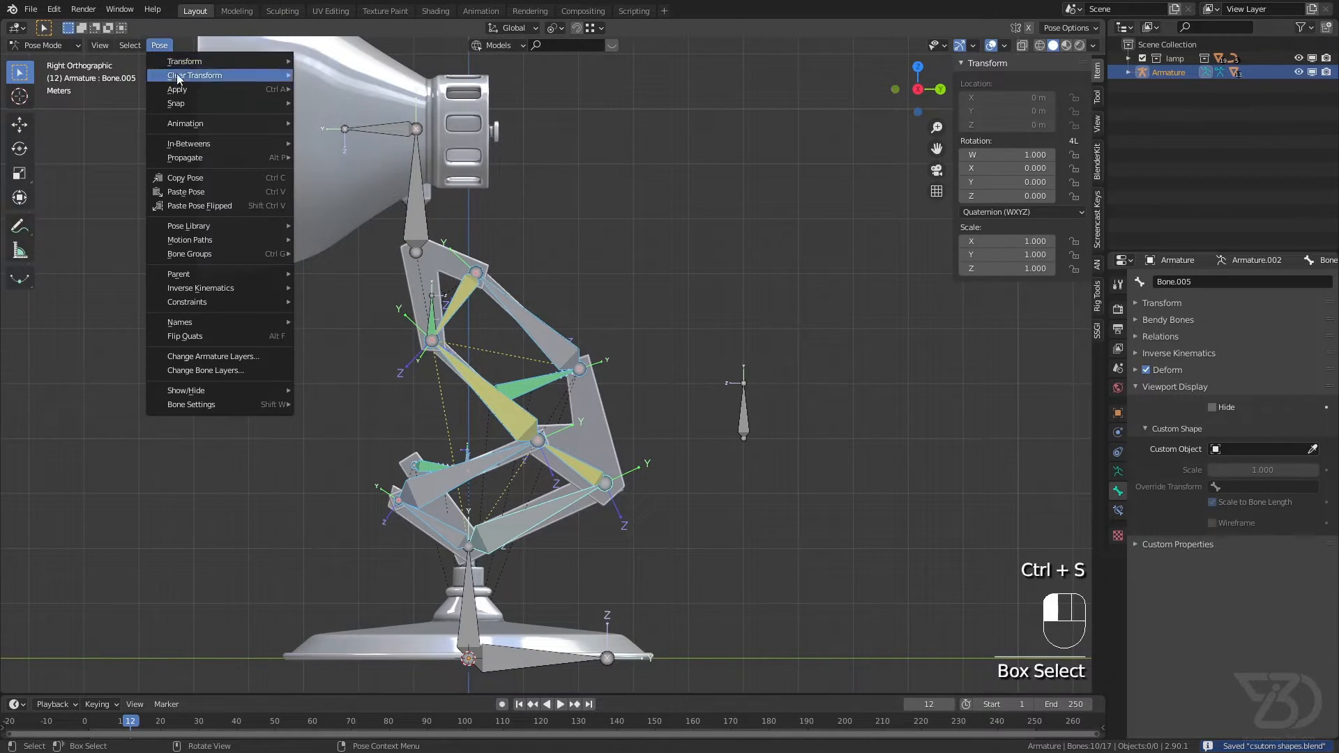
left_click(212, 375)
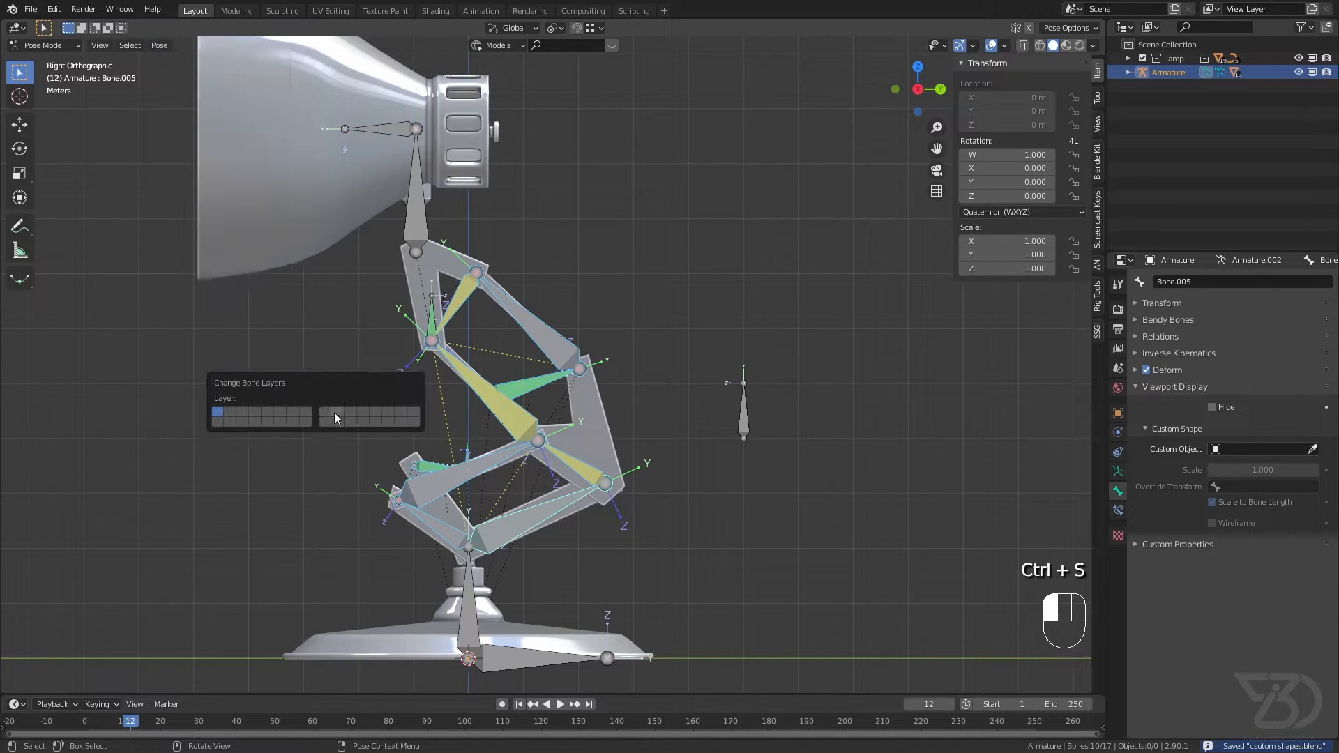
left_click(323, 413)
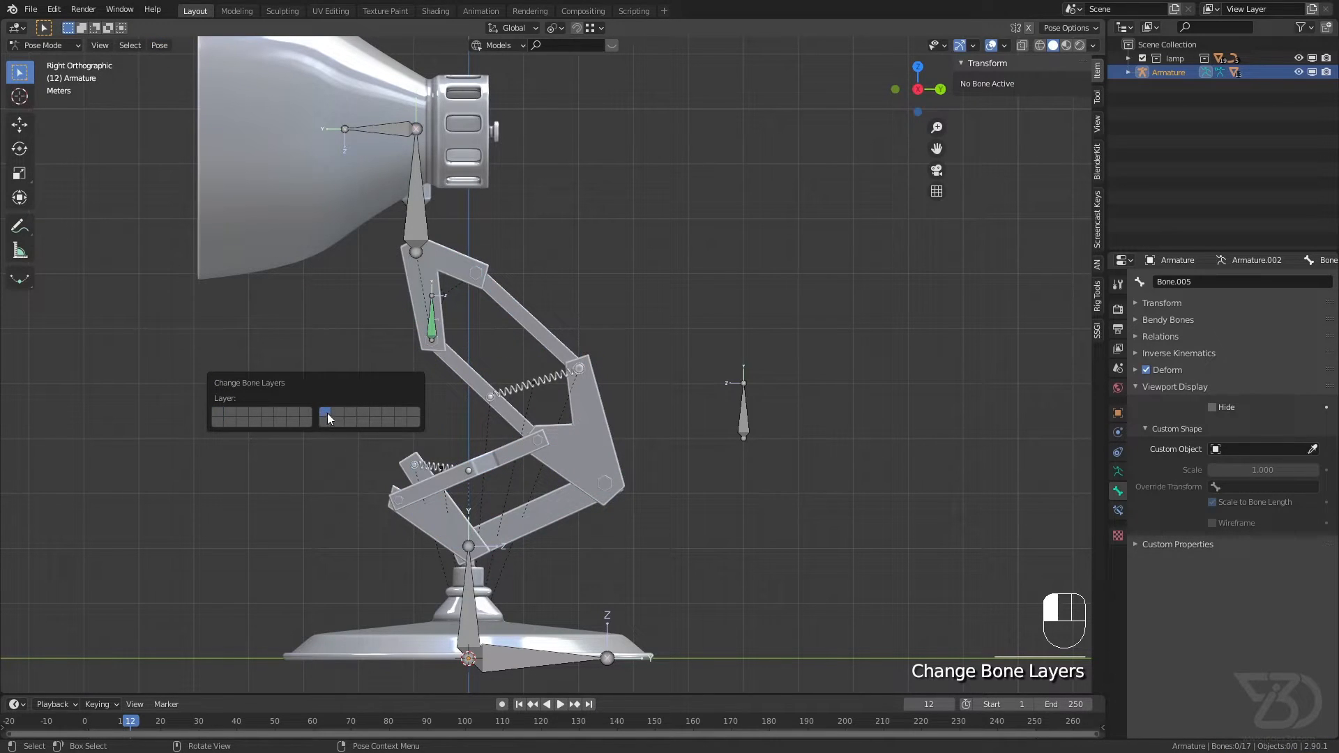
left_click(1117, 471)
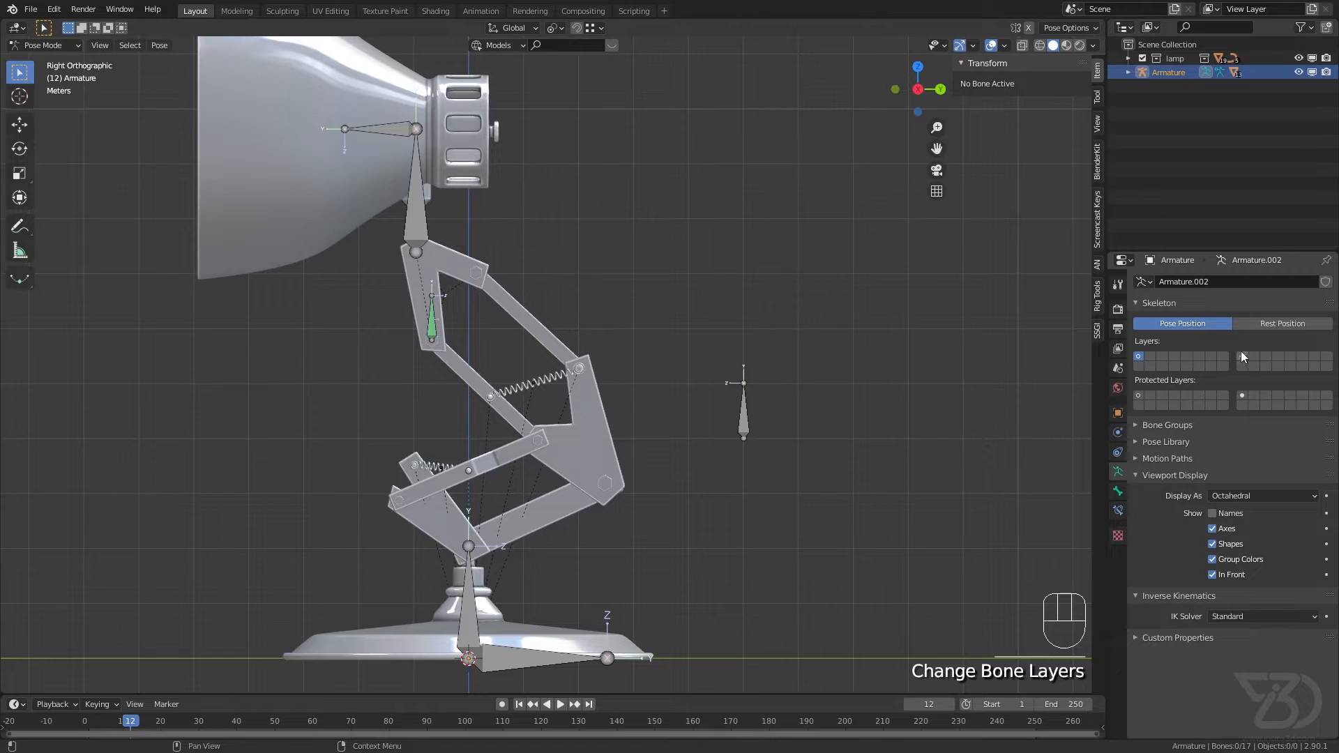
key("ctrl+s")
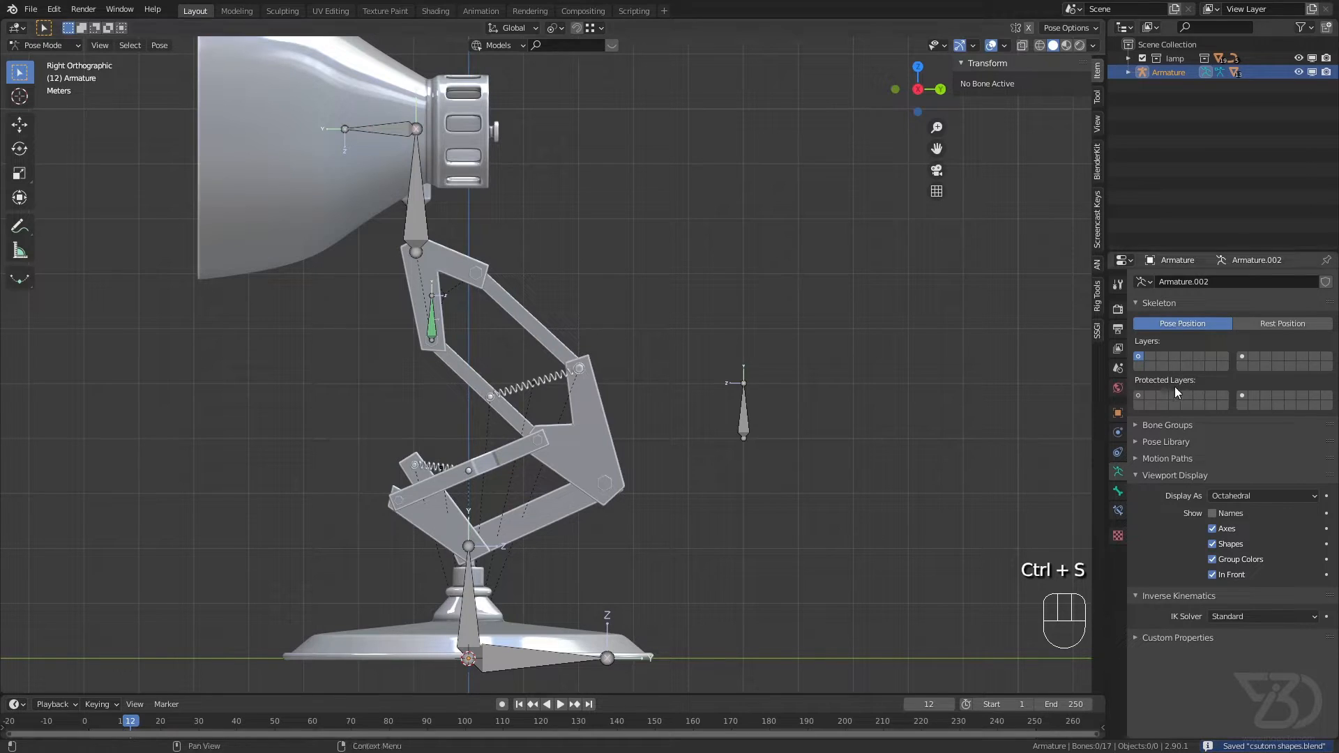
Step: Show only the second layer block's first bone layer, save the file, and switch back to the first bone layer
left_click(1242, 357)
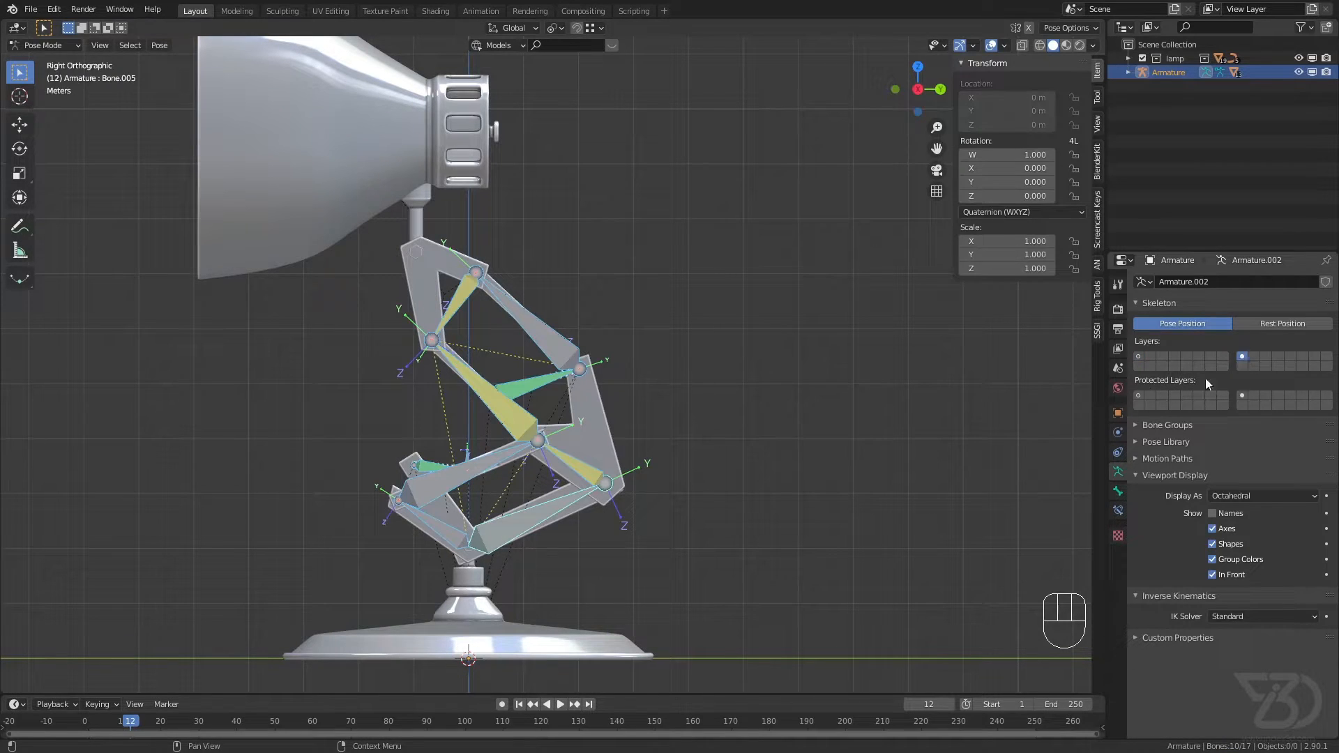
left_click(1139, 356, "shift")
key("ctrl+s")
key("ctrl+s")
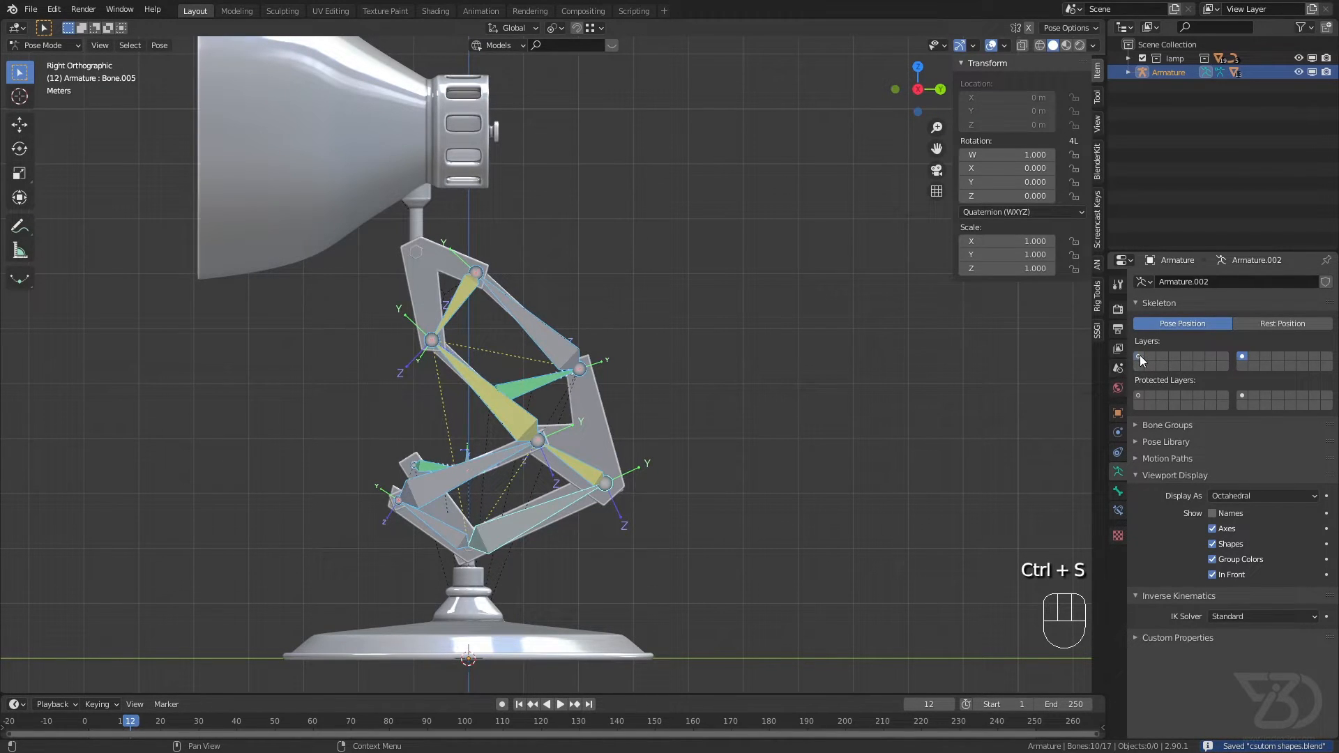
left_click(1139, 354)
scroll(499, 336, "down", 1)
scroll(659, 363, "up", 1)
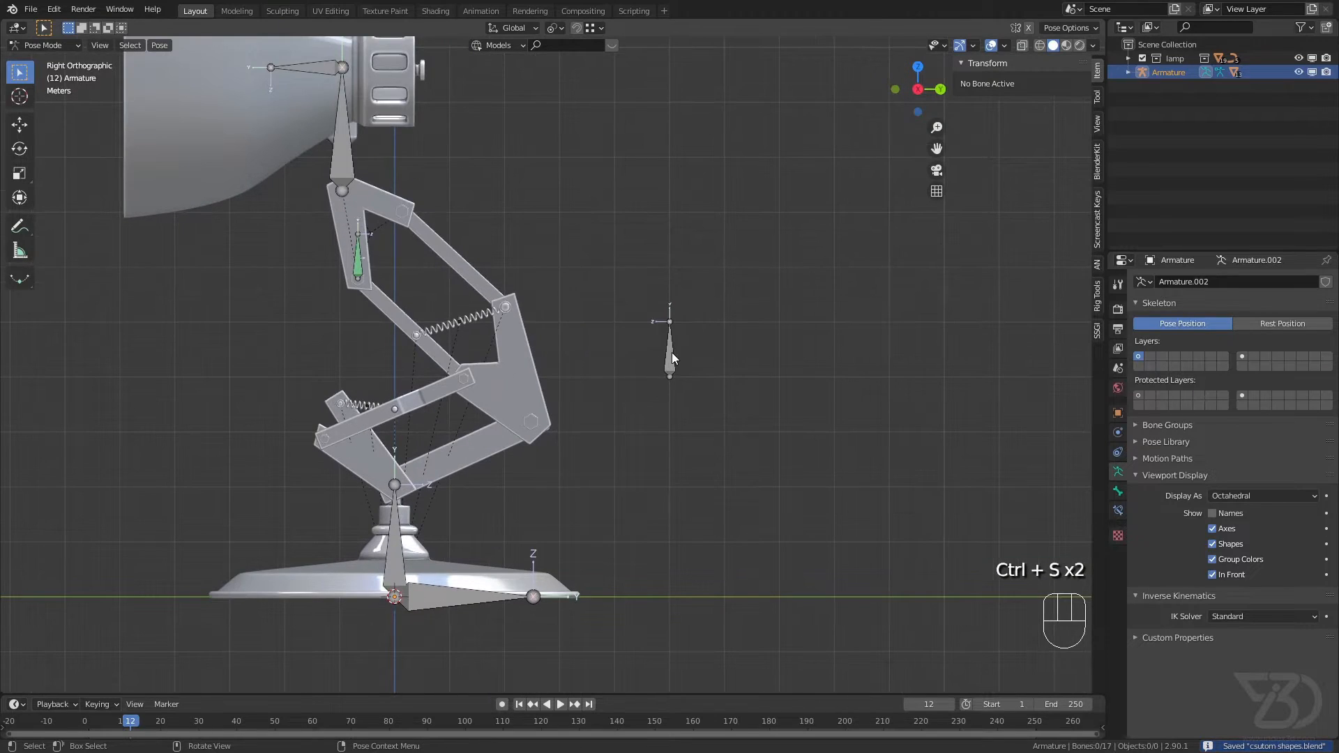
Step: Select the pole bone and switch the armature from Pose Mode to Object Mode
left_click(670, 352)
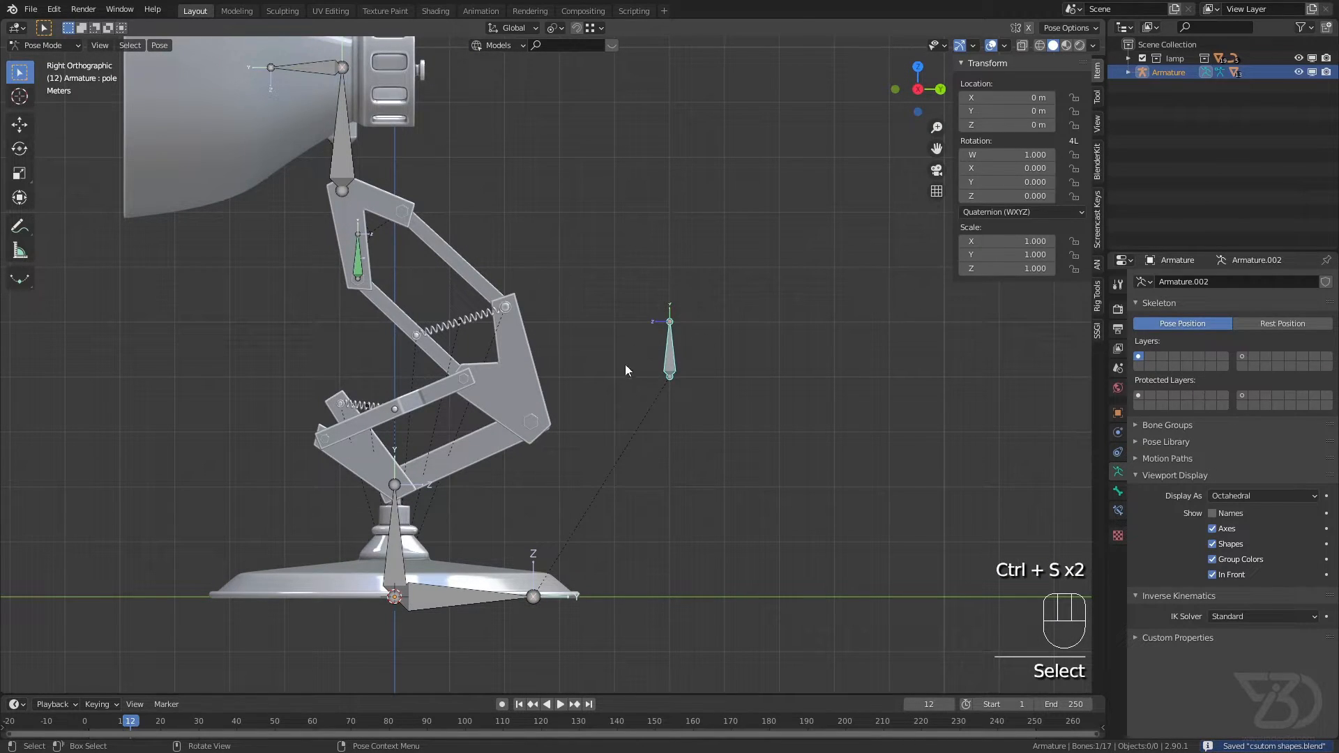
left_click(51, 46)
left_click(64, 62)
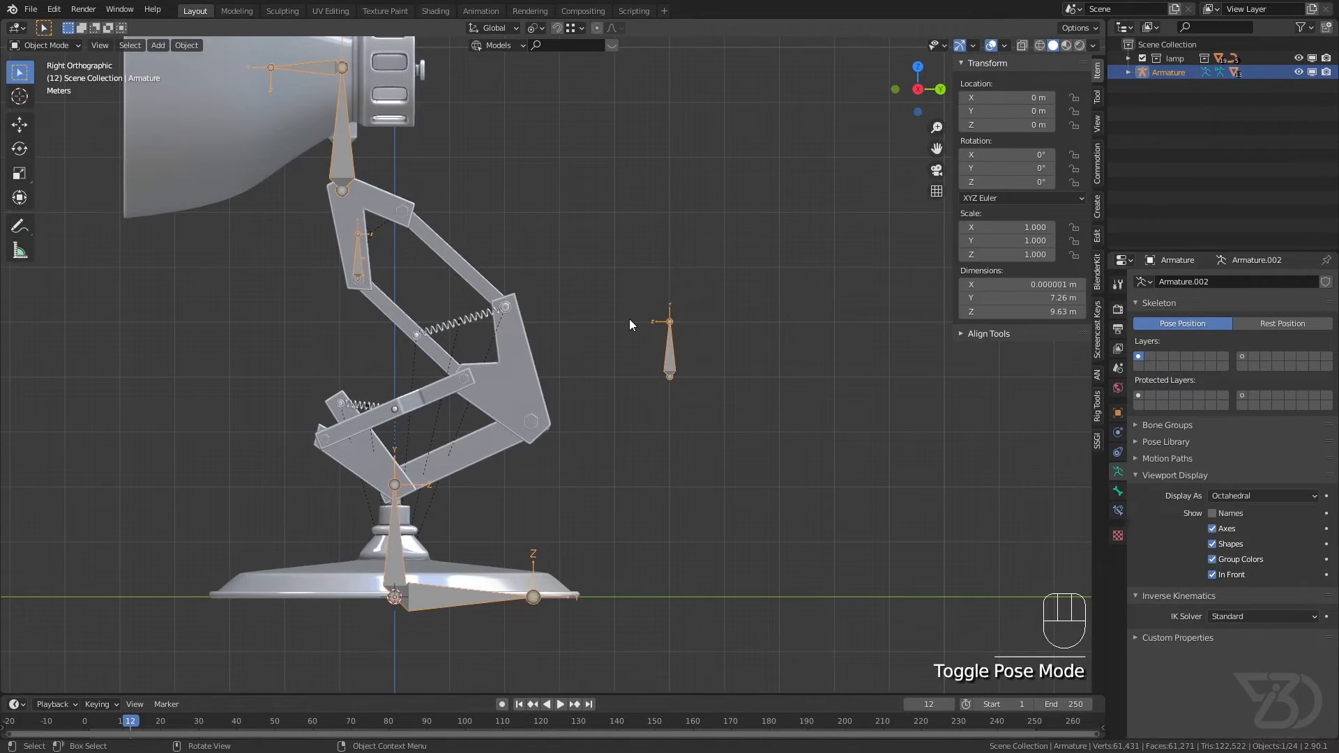
Step: Deselect the armature, add a mesh circle with 32 vertices and 1 m radius at the origin, and save the file
left_click(634, 380)
middle_click_drag(628, 427, 652, 401)
key("shift+a")
mouse_move(650, 396)
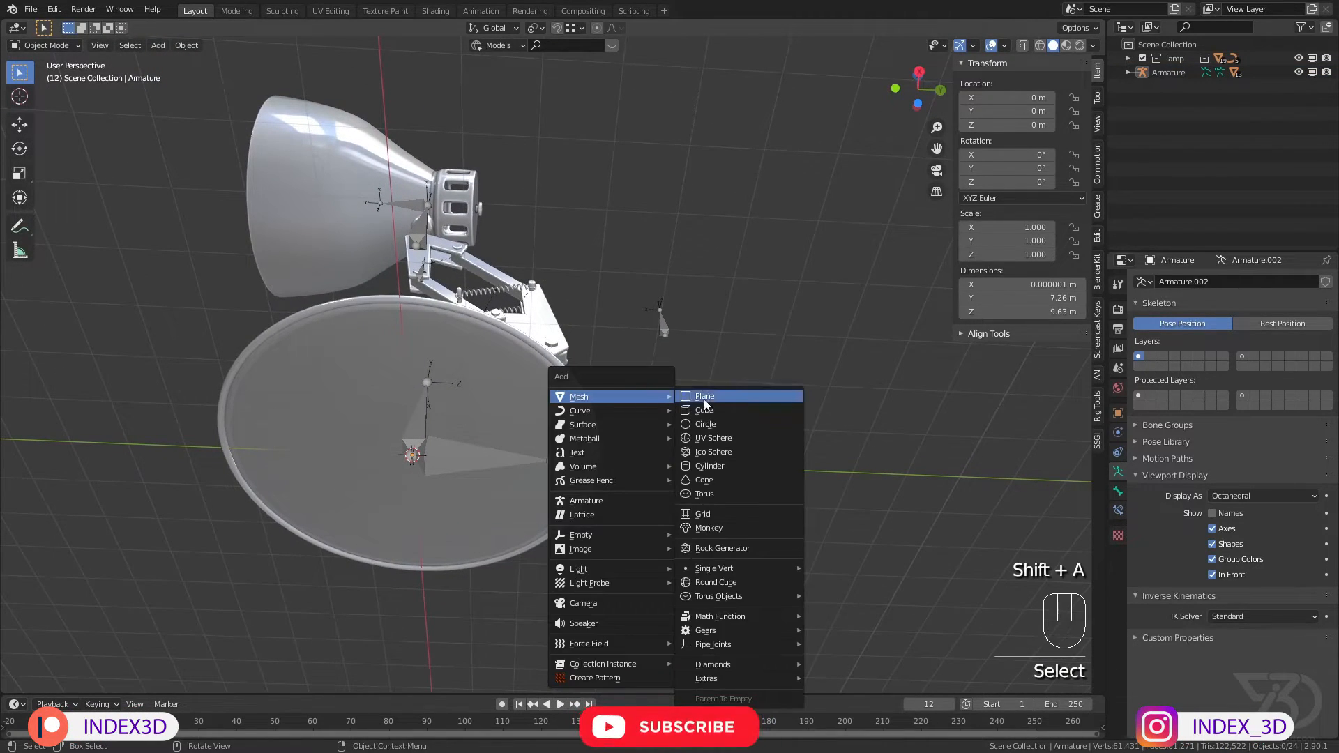
left_click(705, 424)
scroll(403, 459, "up", 3)
middle_click_drag(403, 458, 392, 389)
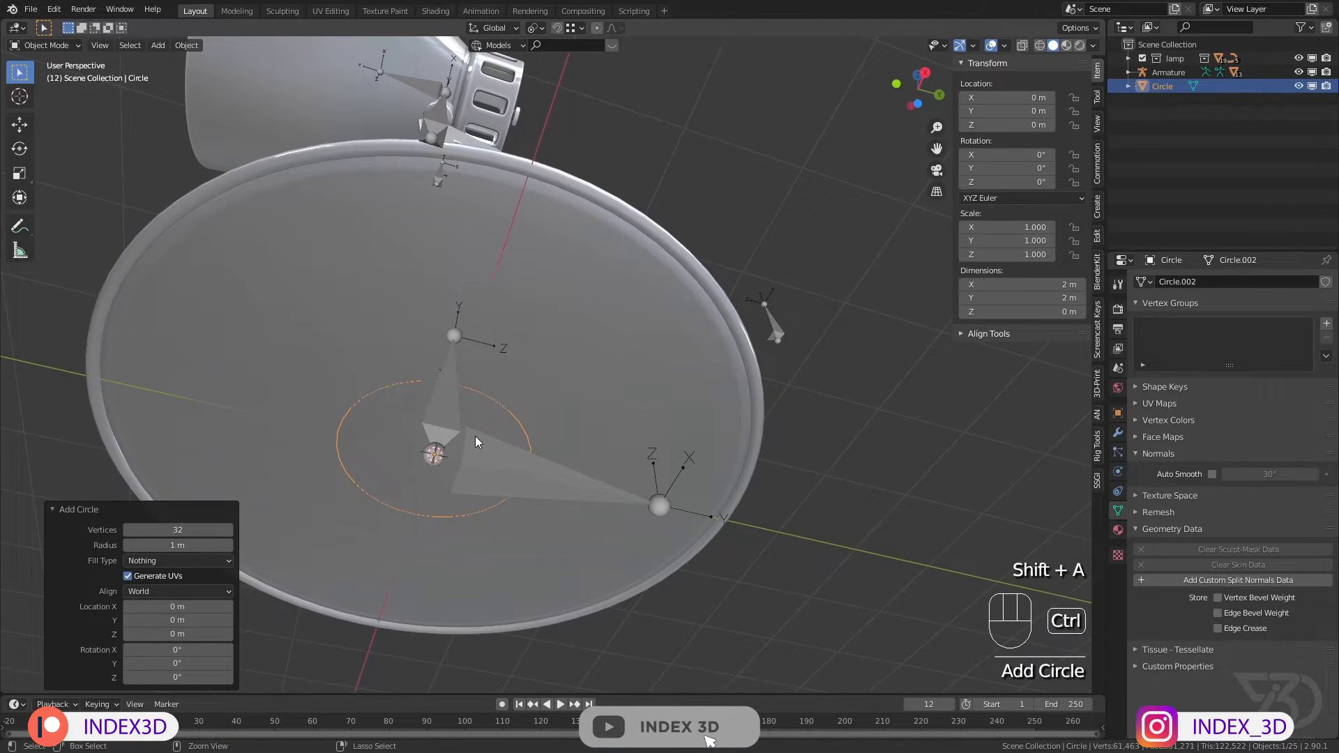
key("ctrl+s")
Step: Isolate the circle in local view, save the file, and enter Edit Mode on it
key("KP_Divide")
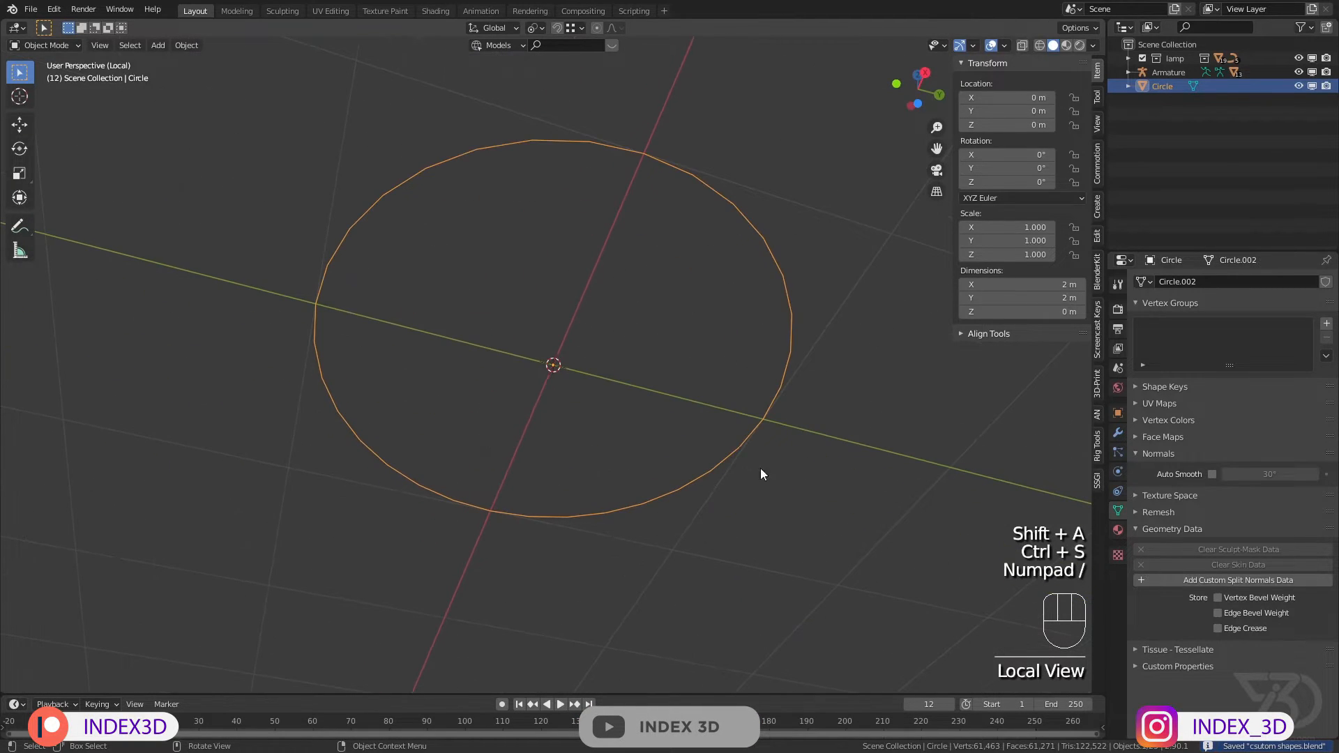
middle_click_drag(725, 391, 701, 455)
key("ctrl+s")
key("KP_7")
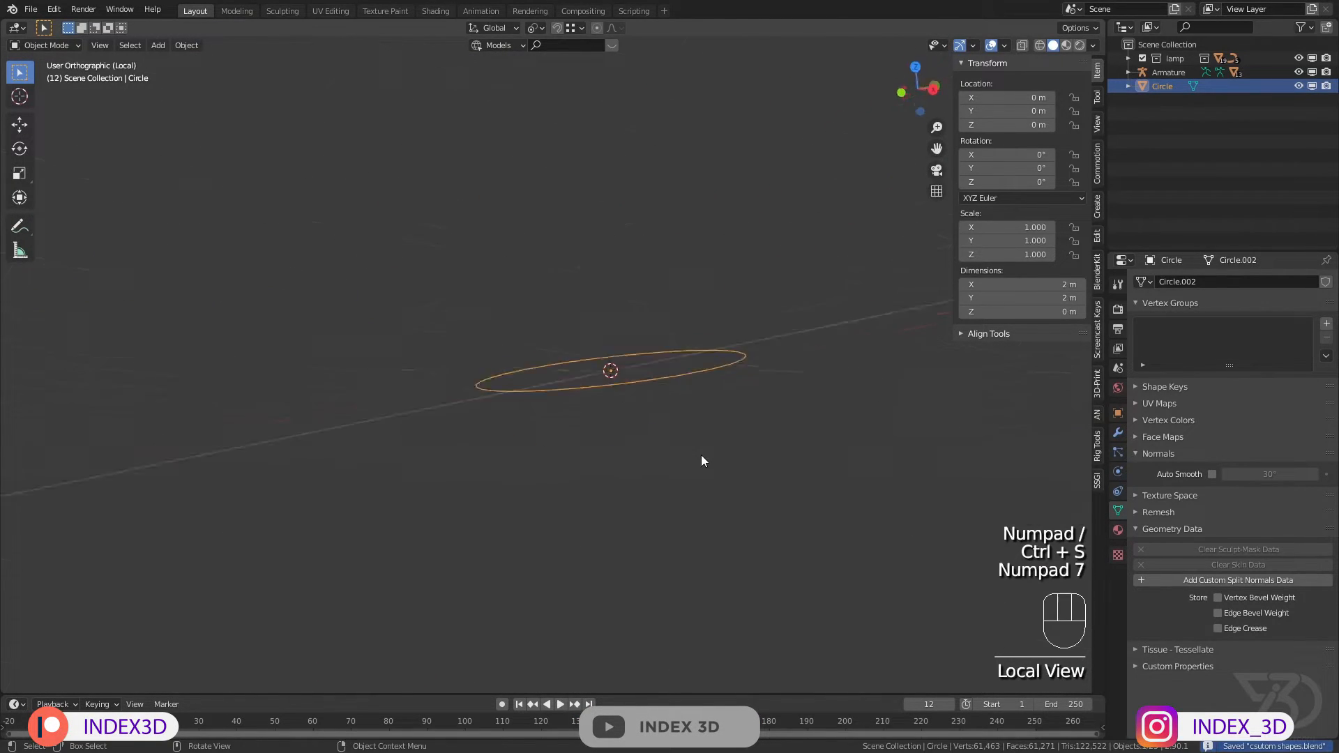
key("ctrl+s")
middle_click_drag(652, 379, 691, 346)
key("Tab")
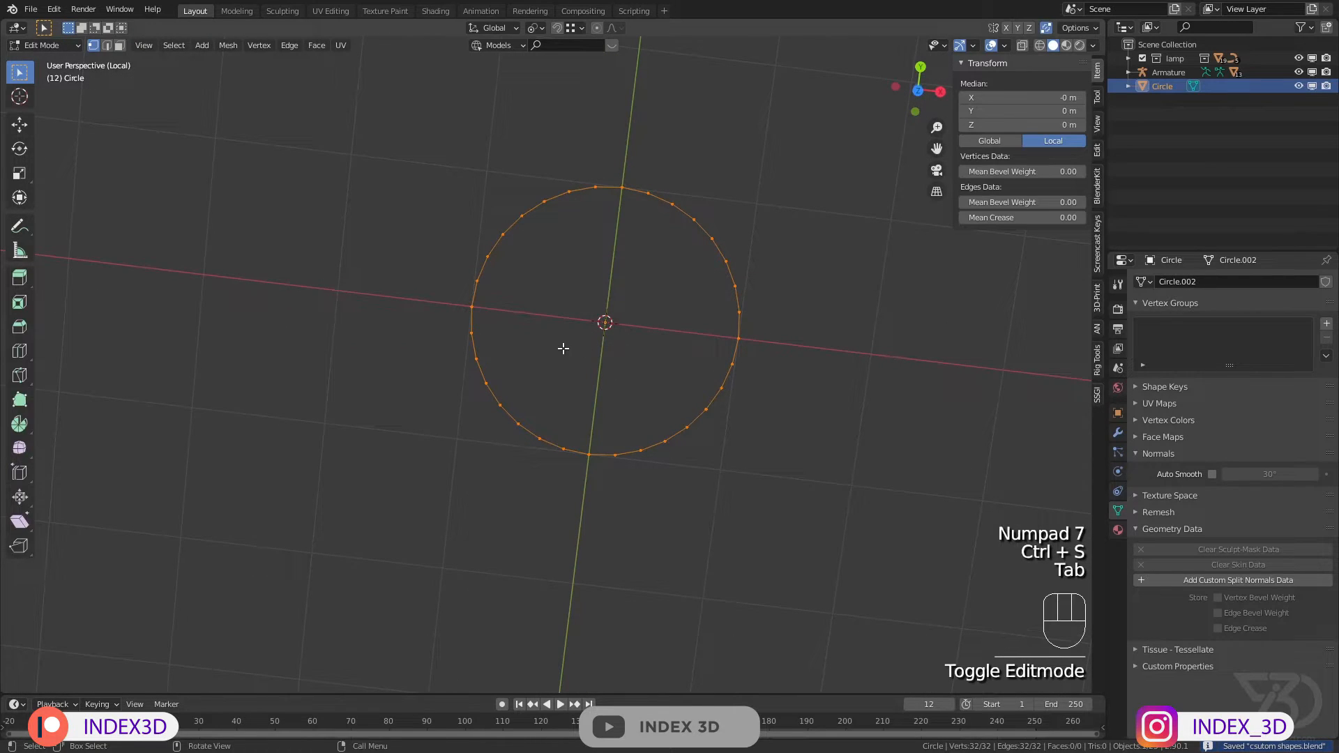
Step: Save the file and delete the circle's vertices below the X axis in top view, leaving a half circle
key("KP_1")
key("KP_7")
key("ctrl+s")
left_click_drag(429, 328, 889, 517)
key("x")
left_click(711, 397)
Step: Form an arrowhead at the half circle's positive X end by extruding one short edge inward, about 0.4 m long, and another outward
scroll(707, 350, "up", 3)
left_click(707, 351)
key("e")
left_click(635, 304)
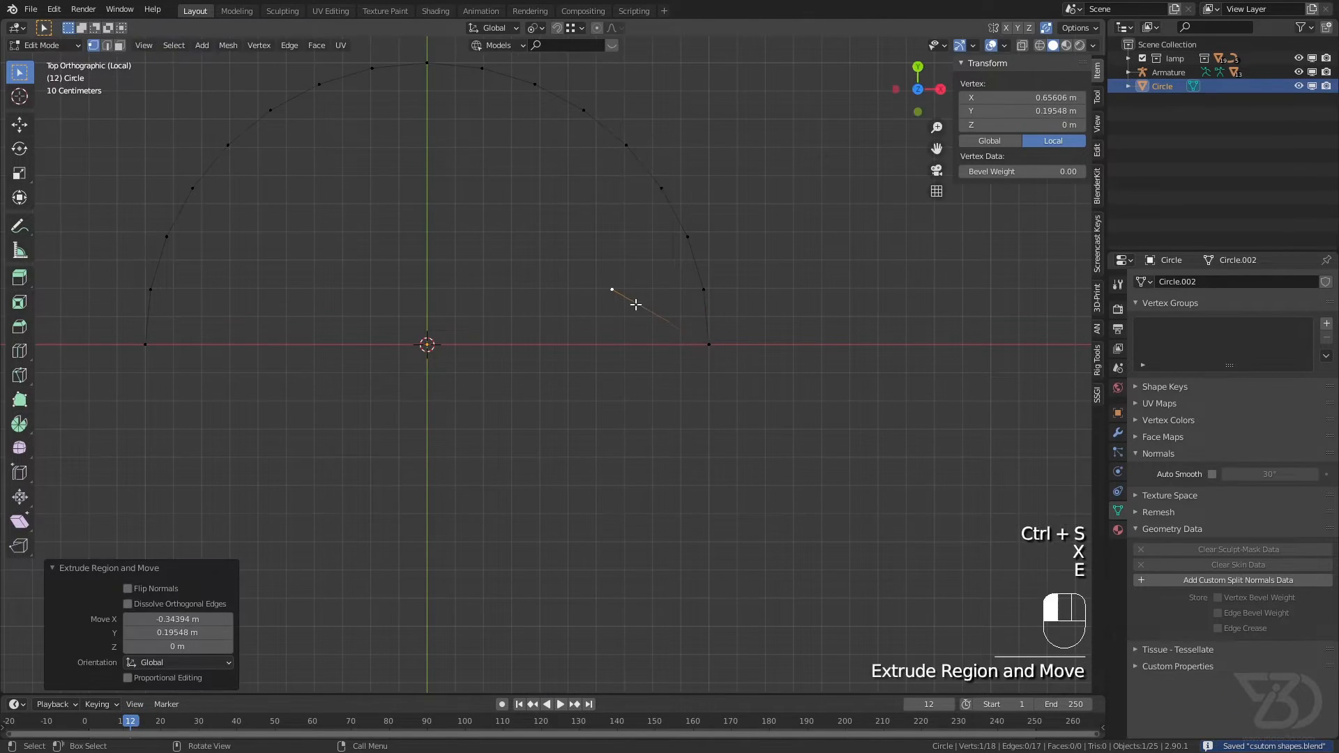
left_click(714, 345)
key("e")
left_click(781, 275)
key("e")
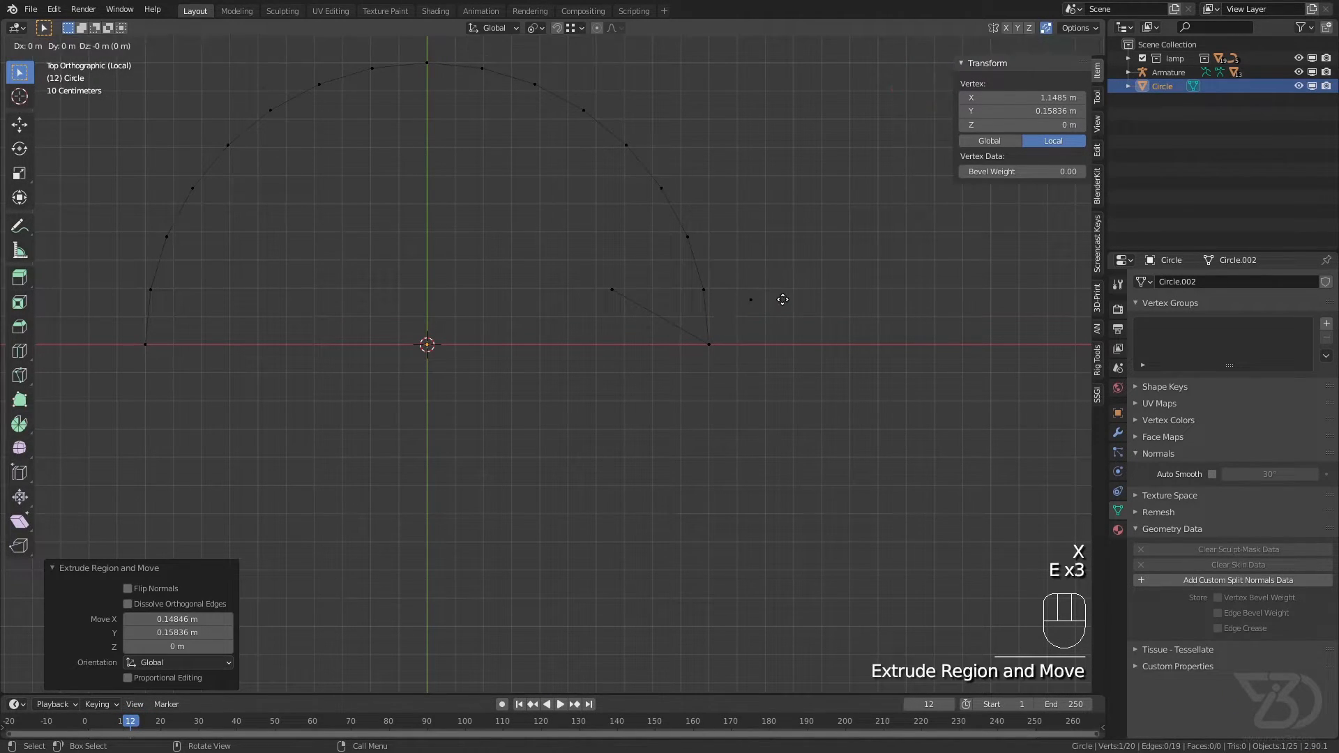
right_click(782, 299)
key("ctrl+z")
key("g")
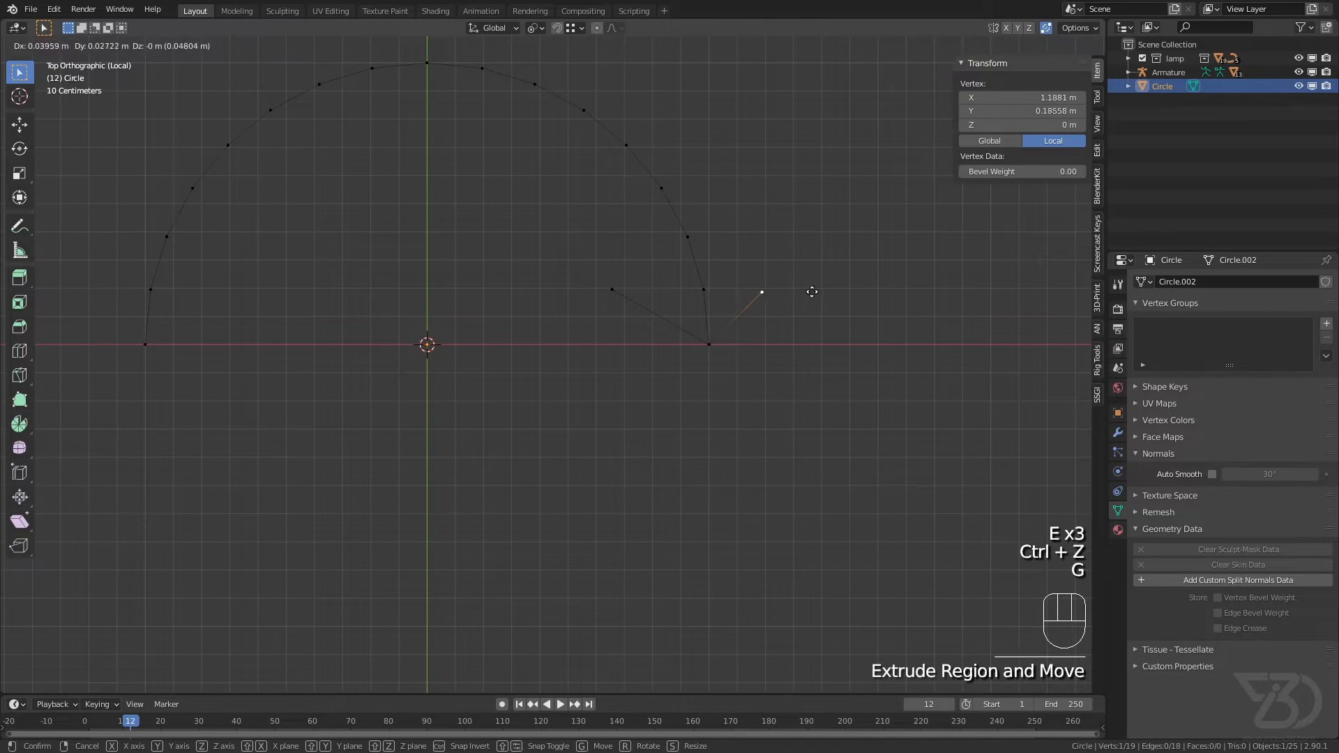
left_click(822, 285)
Step: Extrude one edge inward and one edge outward, about 0.38 m long, from the half circle's negative X end to form a second arrowhead
left_click(159, 343)
key("e")
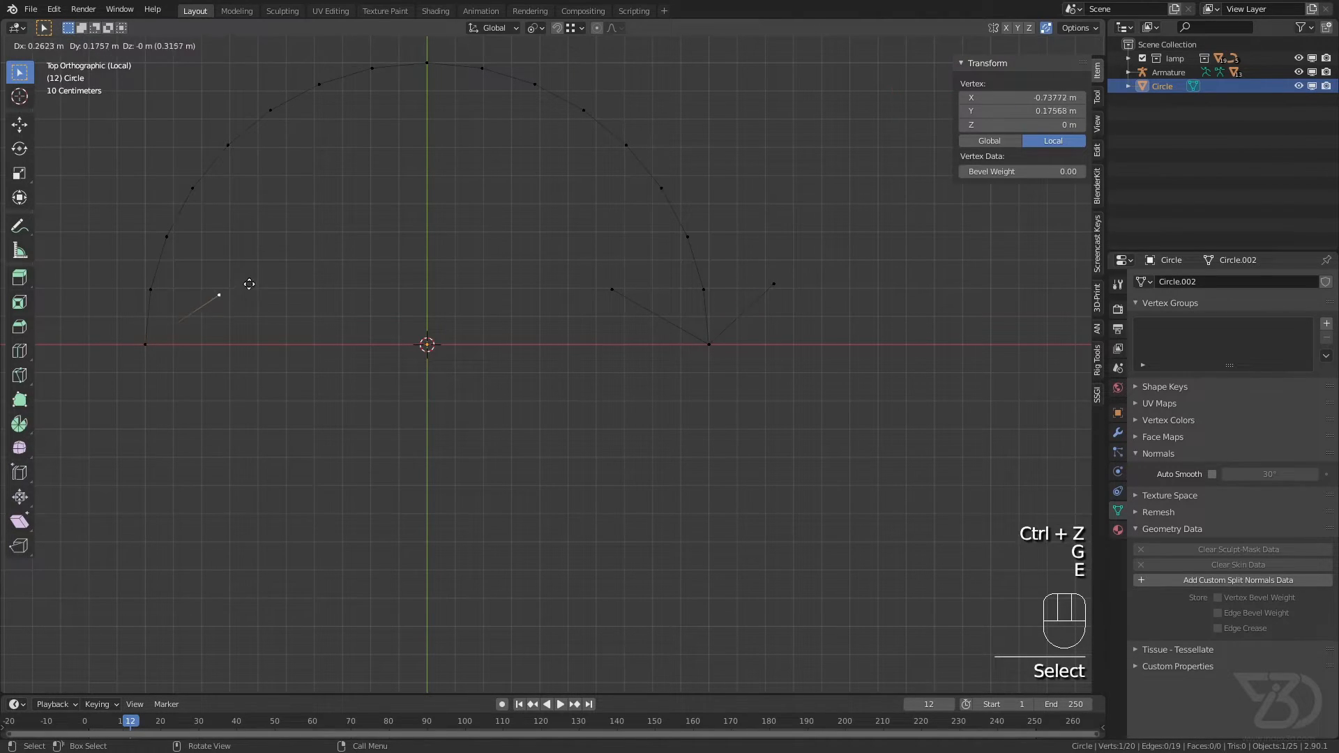
left_click(239, 276)
left_click(142, 343)
key("e")
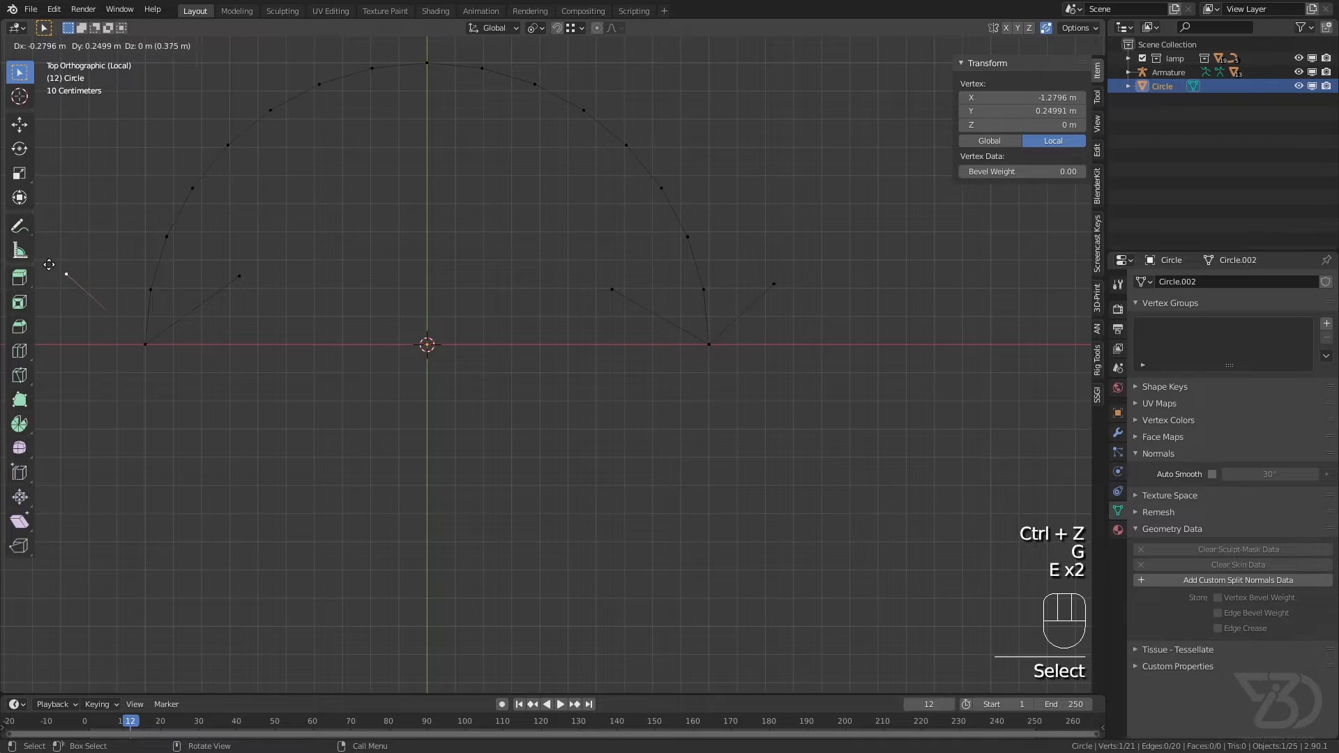
left_click(48, 264)
Step: Leave Edit Mode on the double-arrow arc, exit local view, and save the file
key("Tab")
middle_click_drag(380, 278, 553, 290)
scroll(554, 290, "down", 3)
key("ctrl+s")
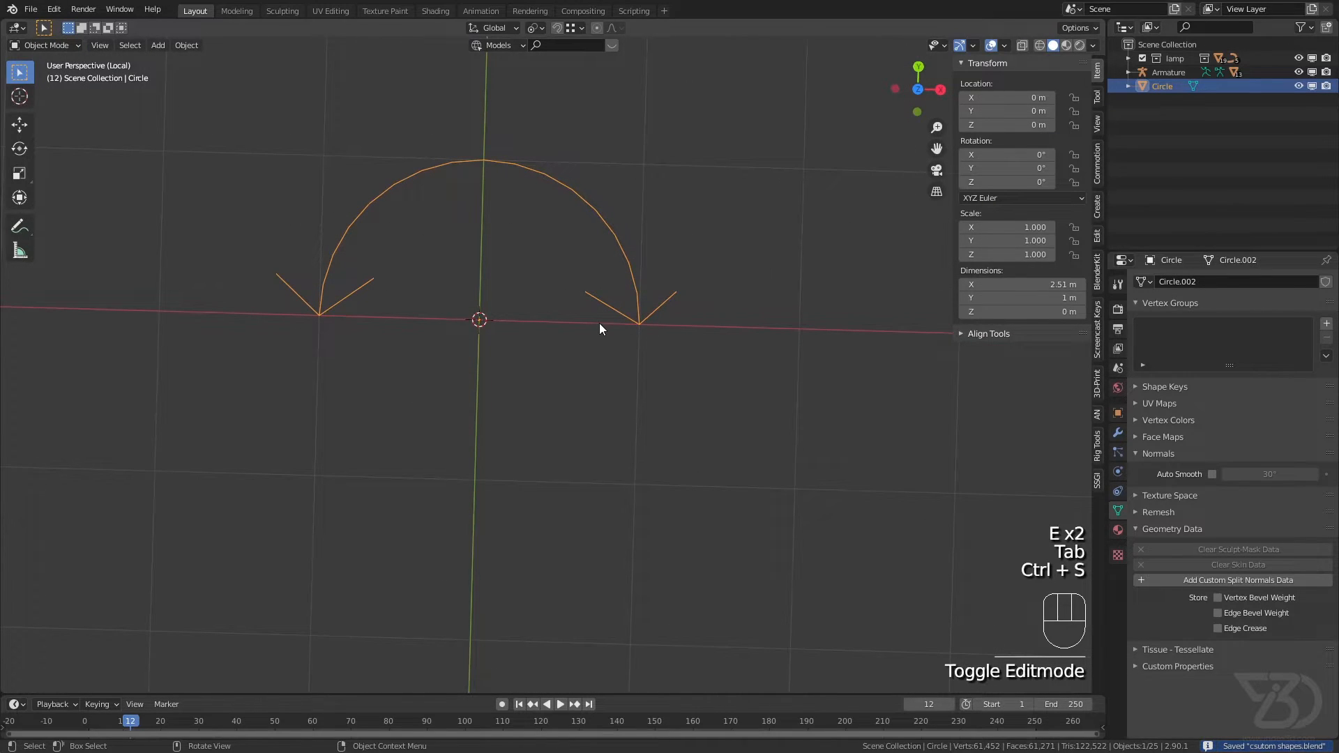
key("KP_Divide")
key("ctrl+s")
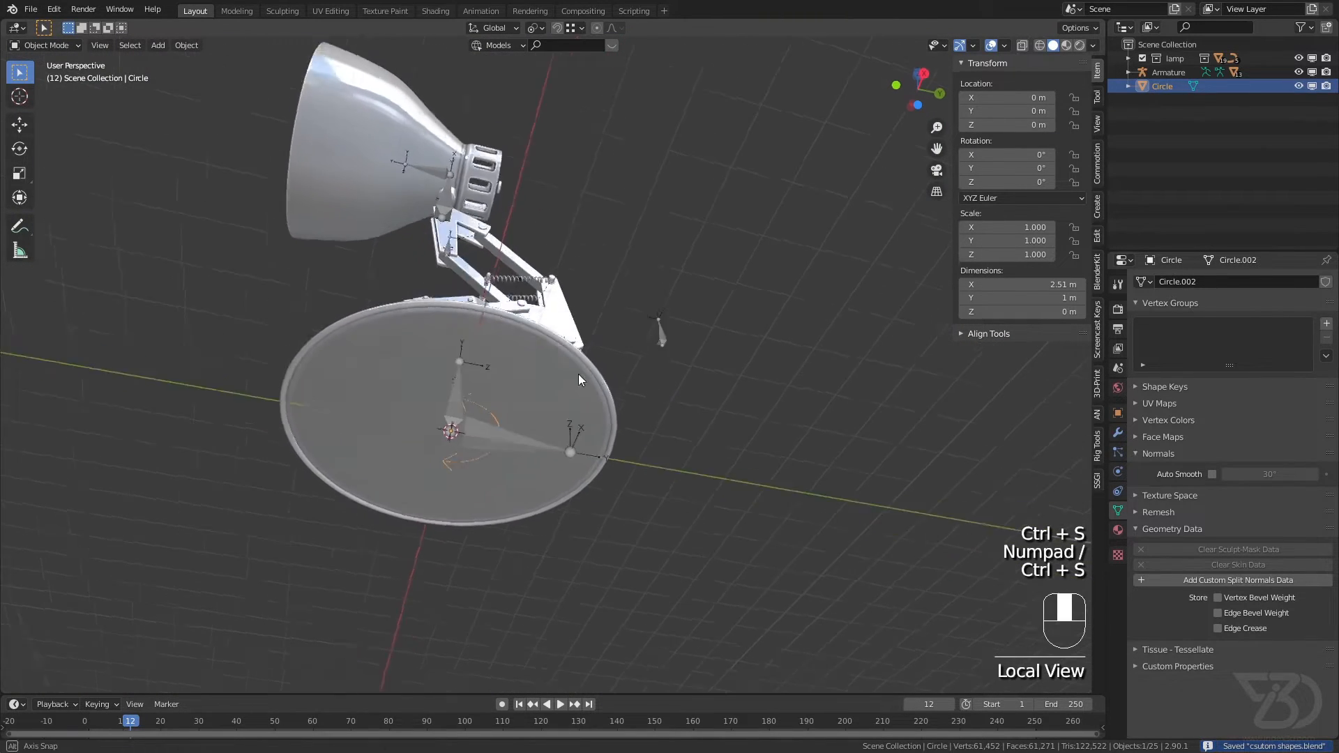
Step: Put the armature in Pose Mode and assign the Circle object as the pole bone's custom shape
left_click(542, 234)
left_click(46, 44)
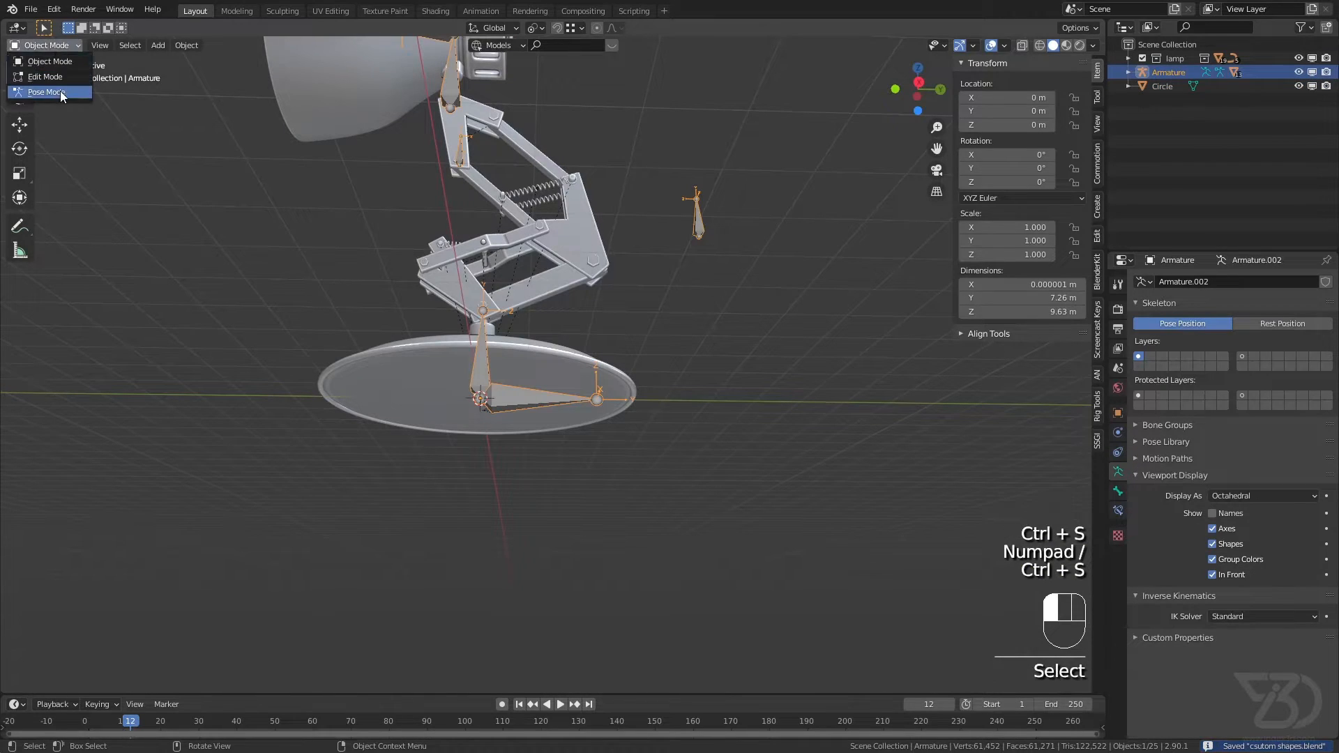
left_click(42, 94)
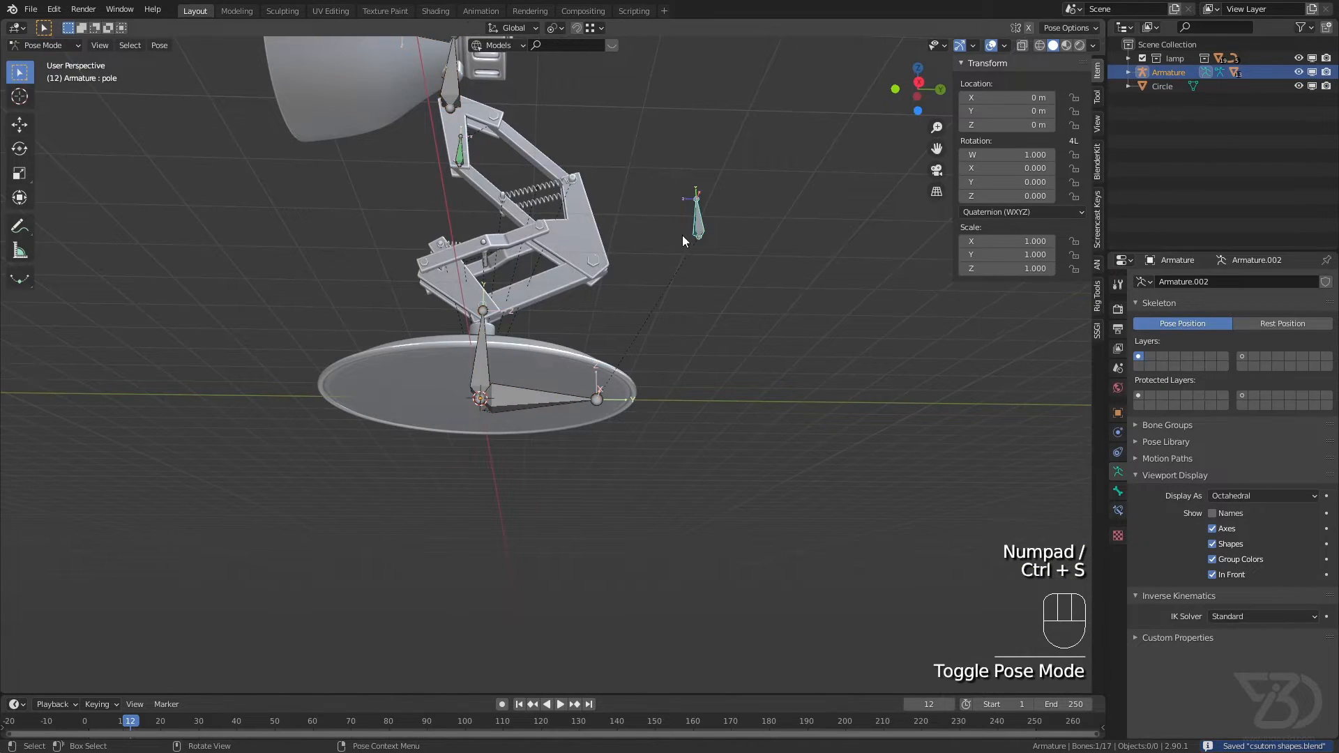
left_click(1118, 491)
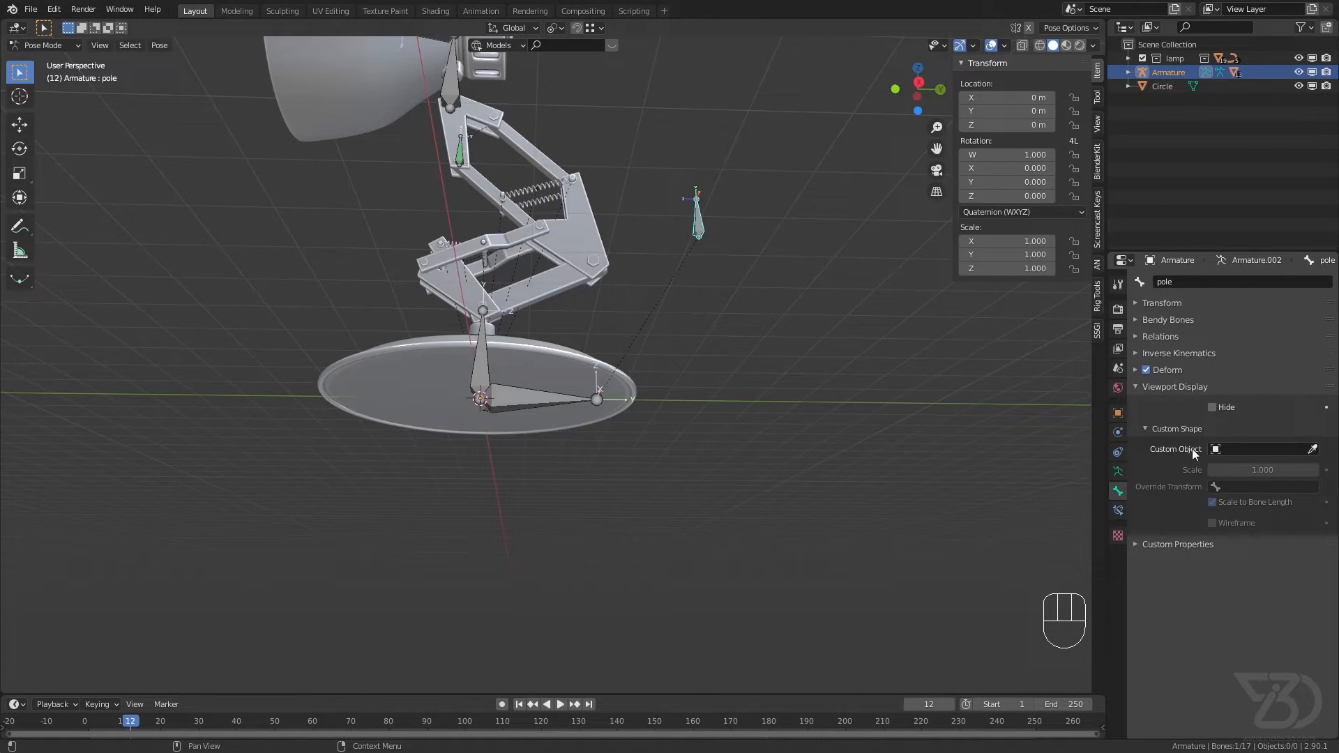
left_click(1310, 449)
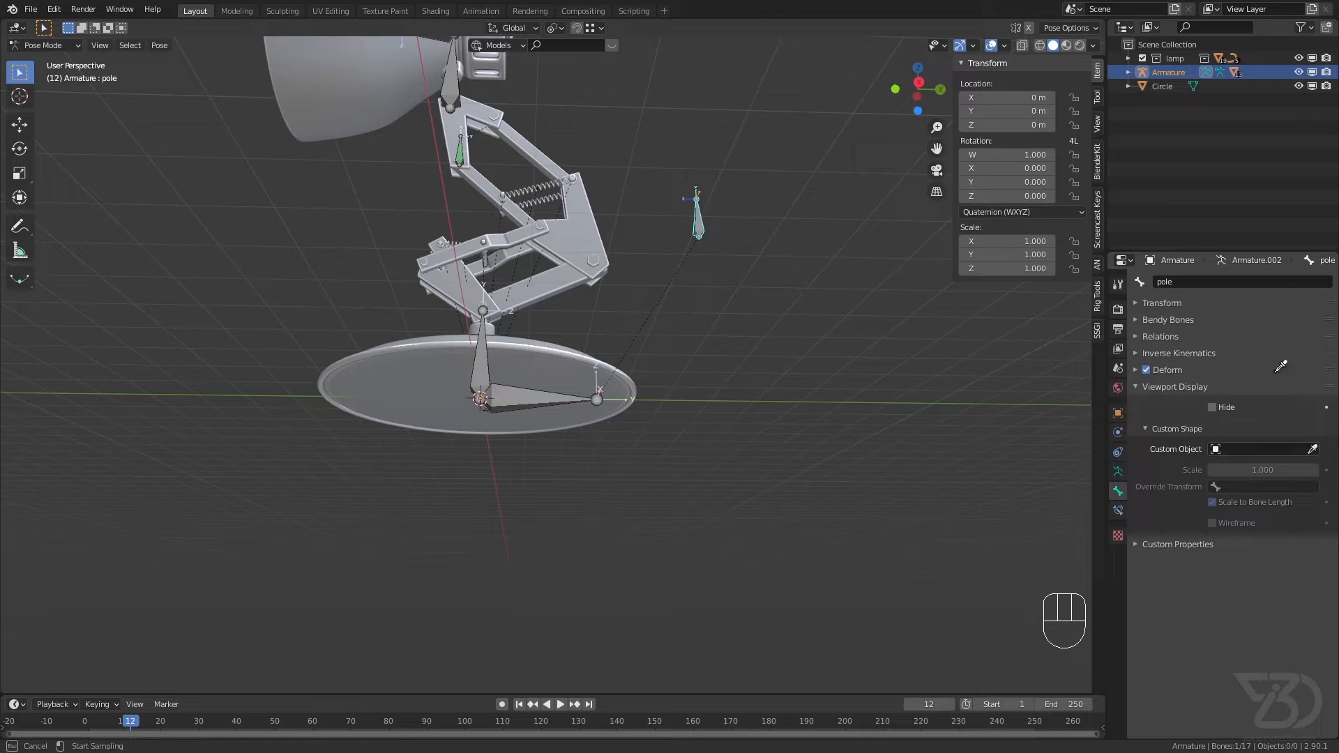
left_click(1161, 87)
scroll(736, 220, "up", 4)
middle_click_drag(687, 207, 719, 224)
middle_click_drag(566, 108, 767, 321, "shift")
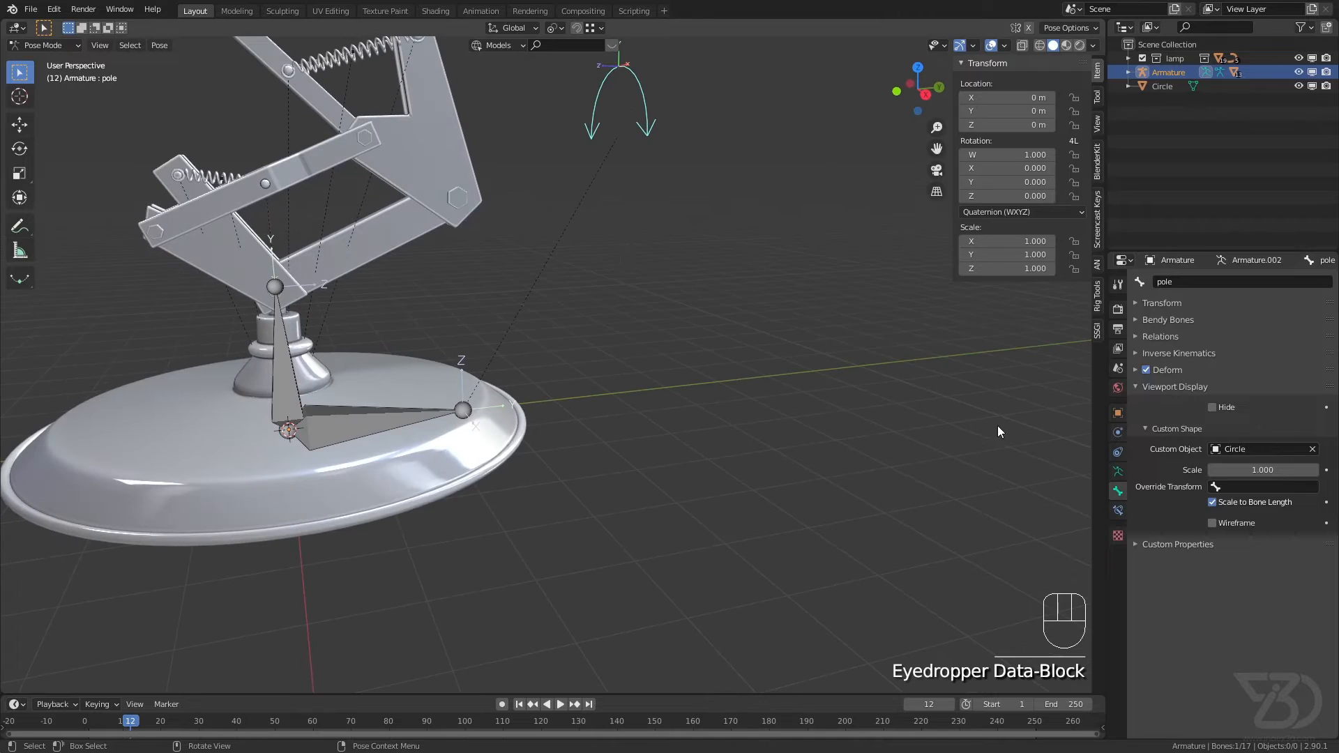
Step: Try a different scale for the pole bone's custom shape, undo it, and save the file
left_click_drag(1256, 470, 1305, 470)
key("ctrl+z")
middle_click_drag(682, 283, 592, 270)
scroll(605, 209, "down", 2)
key("ctrl+s")
Step: Select the Circle object at the lamp base, enter Edit Mode, and select all its vertices
scroll(516, 408, "up", 4)
middle_click_drag(453, 397, 427, 307)
scroll(474, 404, "up", 2)
middle_click_drag(521, 510, 497, 474, "shift")
left_click(486, 482)
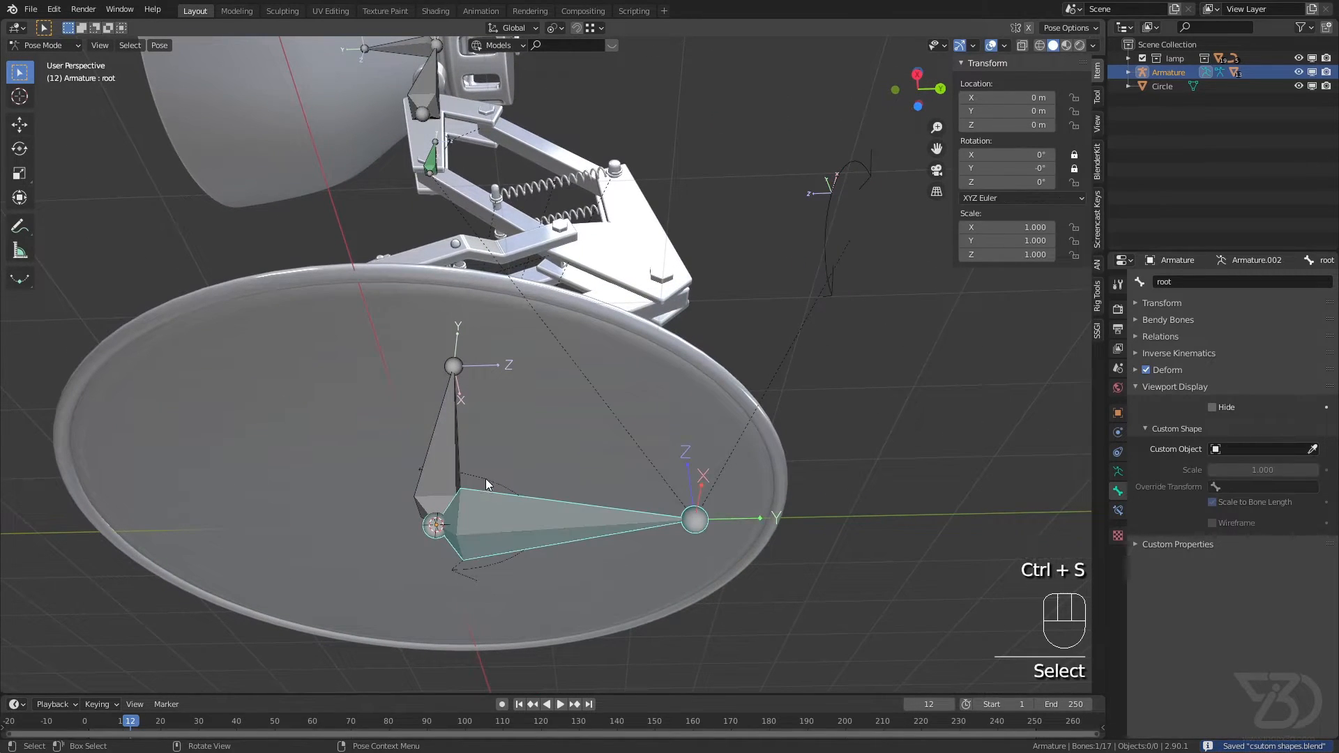
left_click(485, 478)
left_click(486, 478)
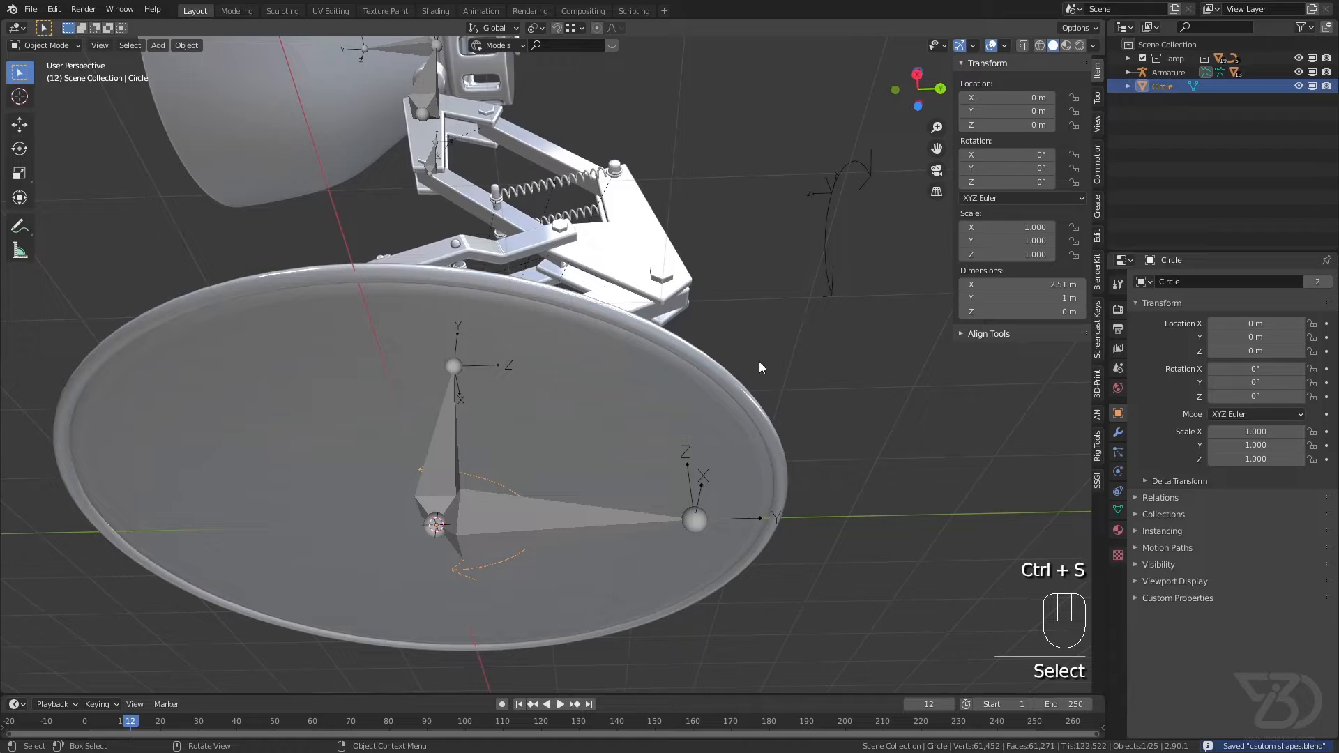
key("Tab")
key("a")
scroll(697, 360, "down", 4)
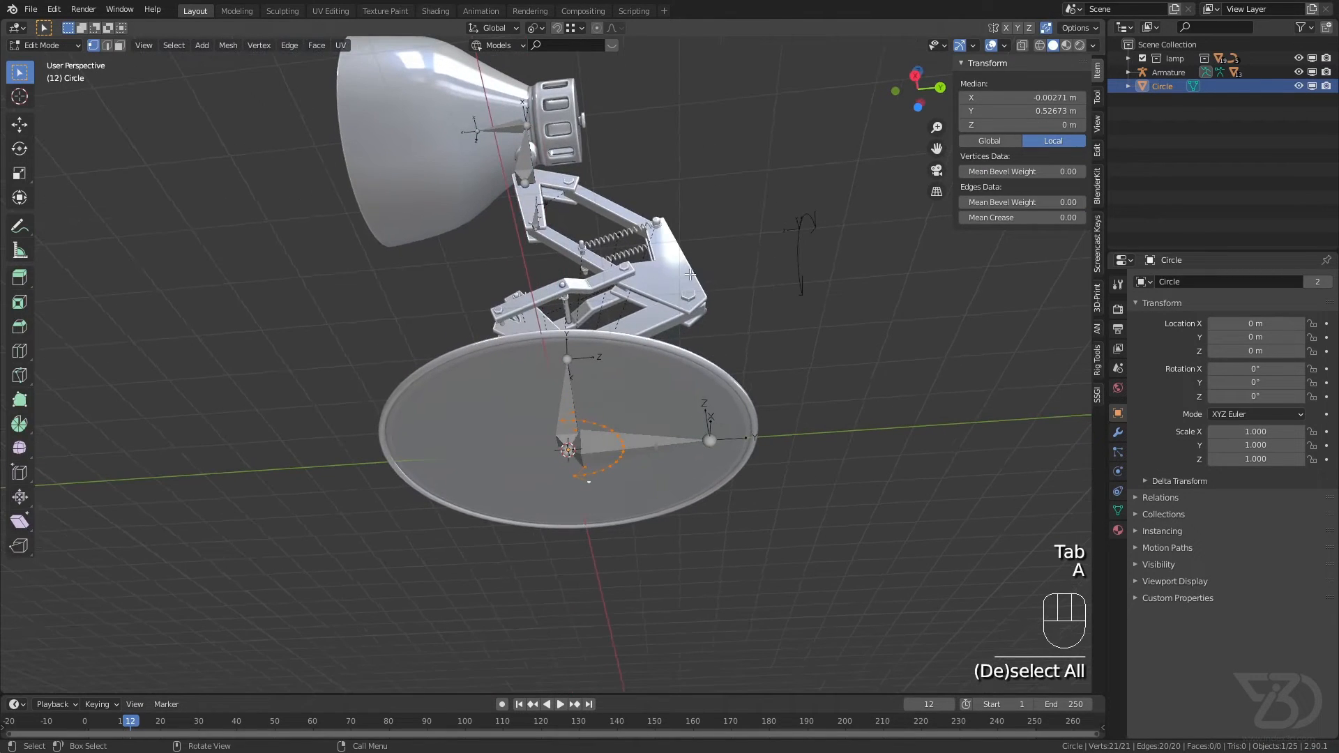
Step: Rotate the double-arrow arc's geometry -90° about the global X axis and save the file
key("r")
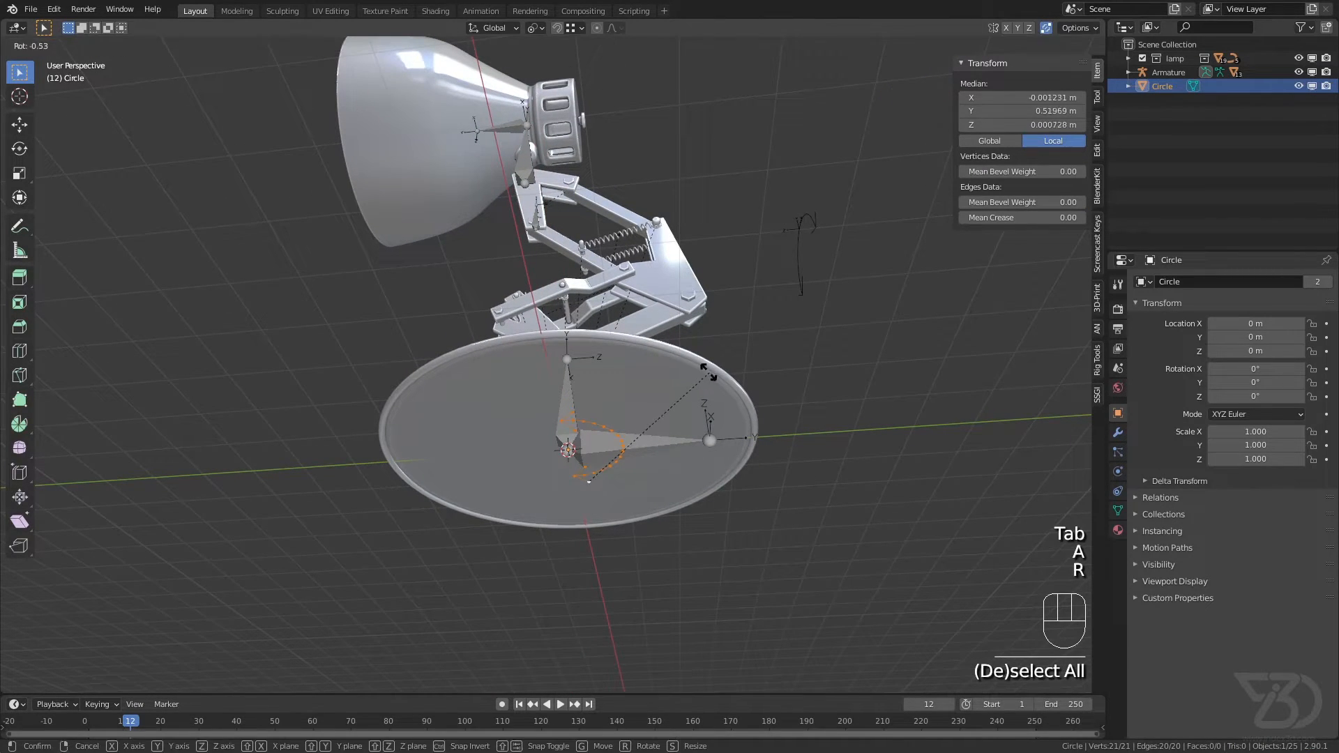
key("x")
key("KP_Subtract")
key("KP_9")
key("KP_0")
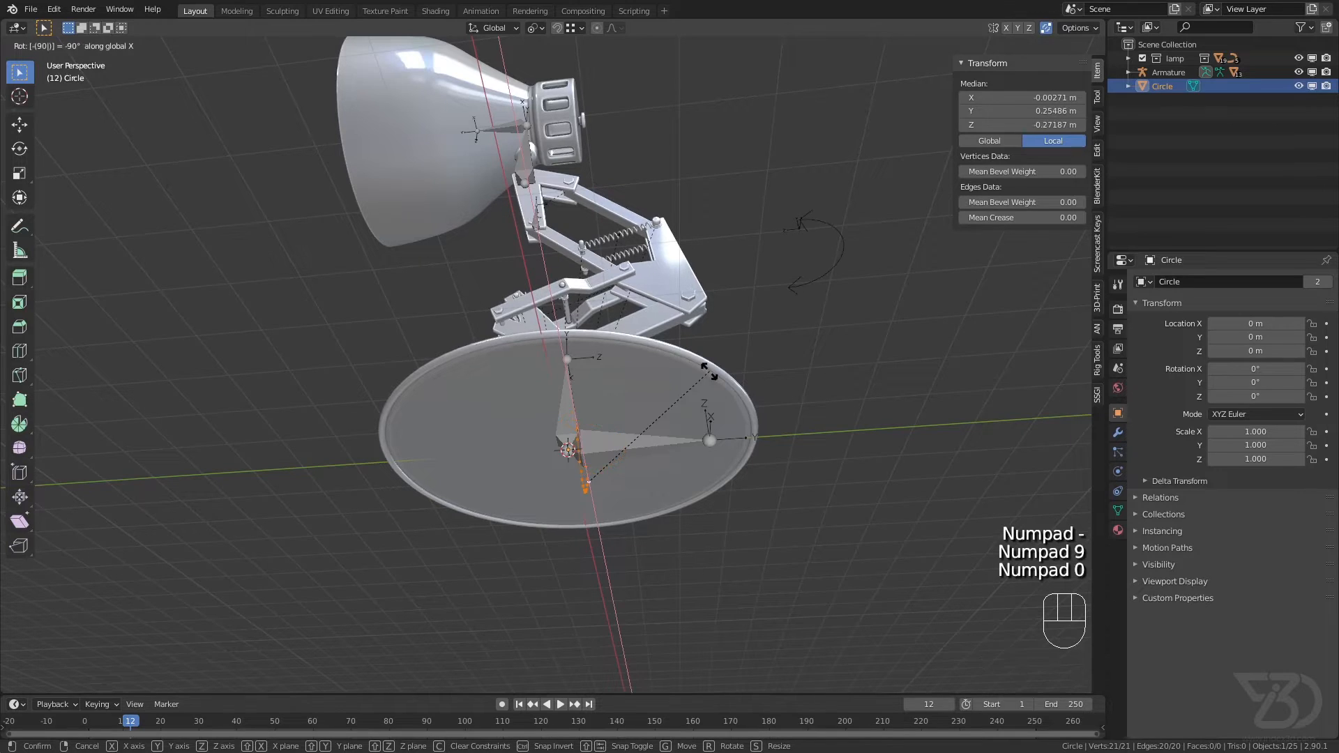
key("KP_Enter")
key("ctrl+s")
Step: Leave Edit Mode on the Circle, select the pole bone in Pose Mode to check its custom shape, and save the file
scroll(774, 307, "down", 4)
middle_click_drag(774, 304, 785, 377)
key("Tab")
key("ctrl+s")
middle_click_drag(809, 199, 706, 336, "shift")
left_click(792, 287)
middle_click_drag(792, 287, 711, 340, "shift")
scroll(711, 340, "up", 3)
key("ctrl+s")
scroll(579, 310, "down", 1)
middle_click_drag(568, 314, 604, 309, "shift")
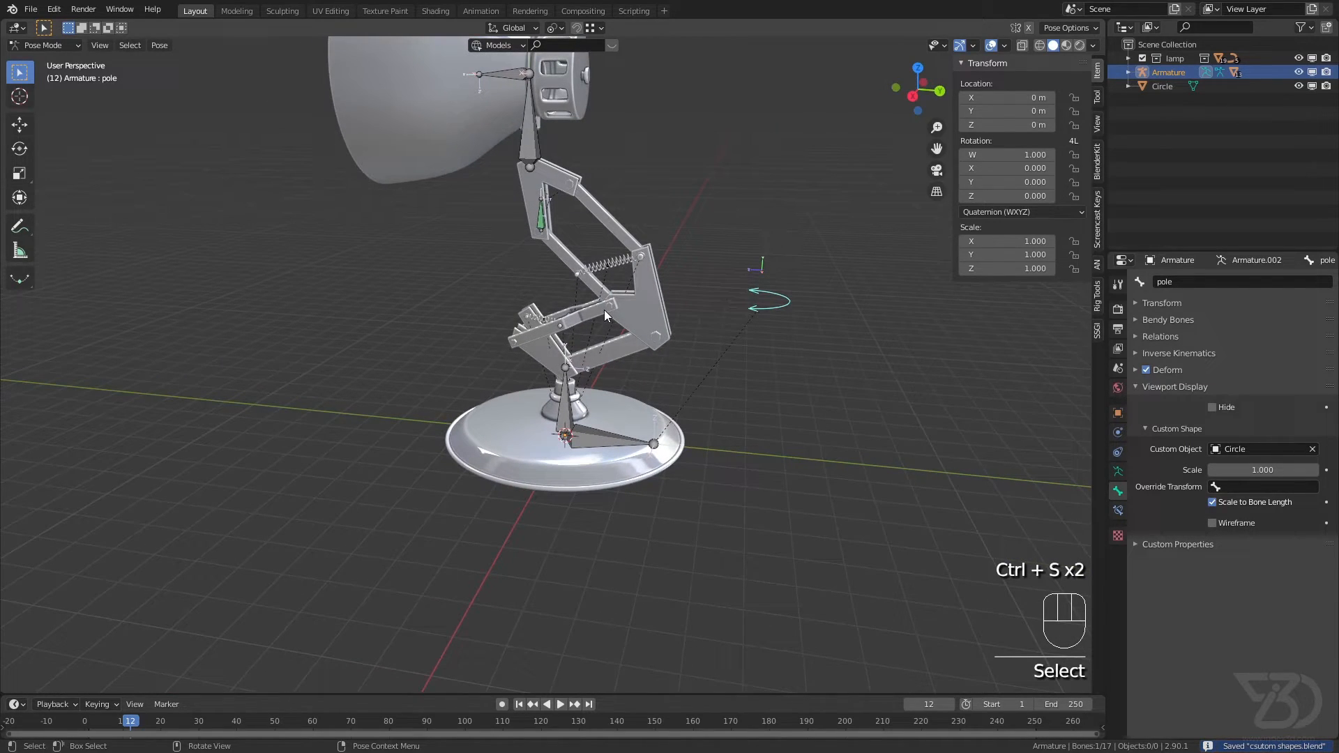
key("ctrl+s")
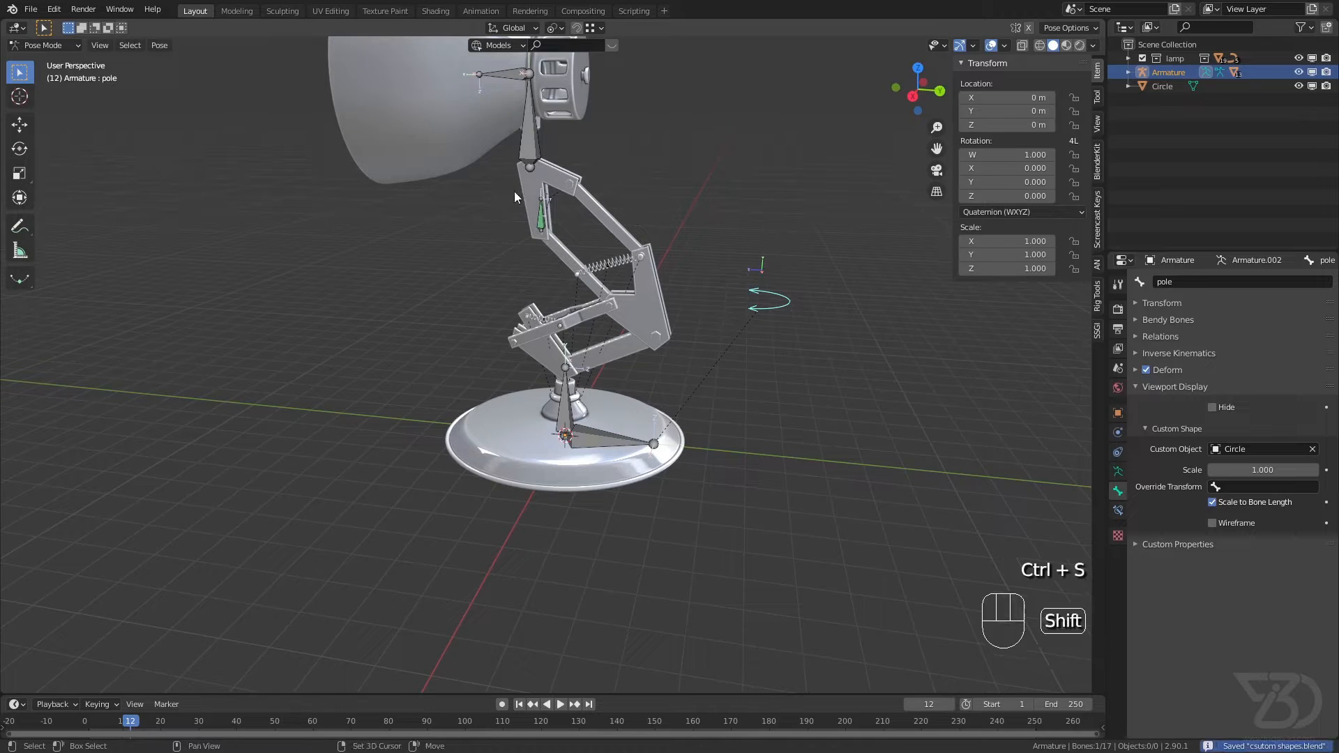
Step: Select the main IK bone, review the Bone Widget shapes and library options, and save the file
scroll(544, 264, "up", 3)
left_click(541, 271)
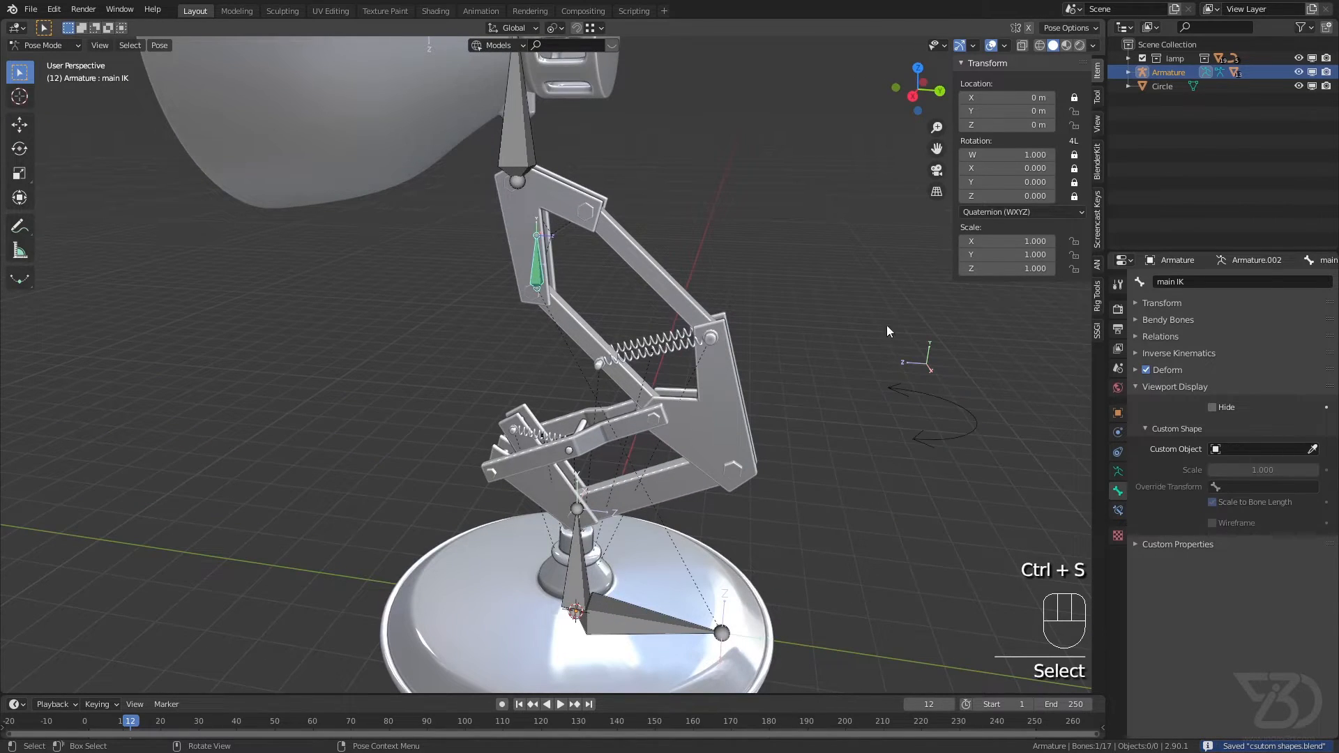
left_click(1099, 301)
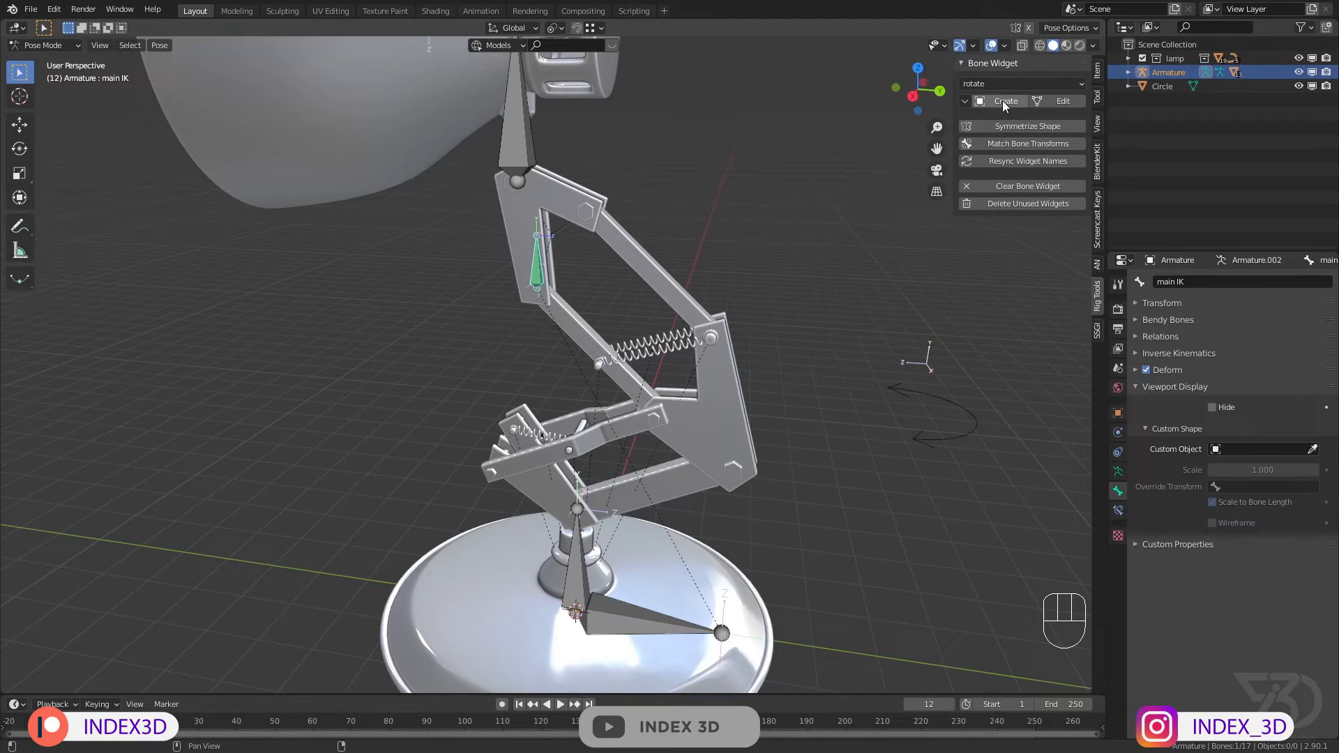
left_click(993, 81)
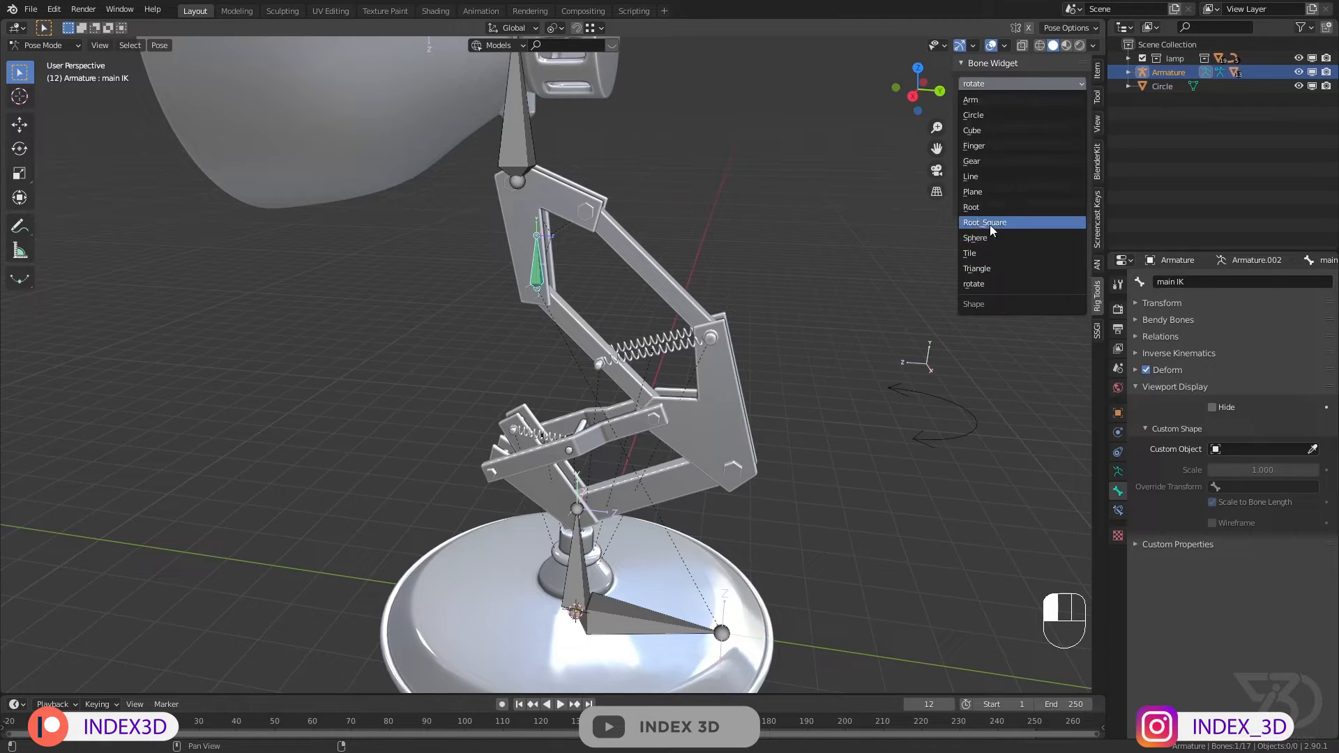
left_click(967, 101)
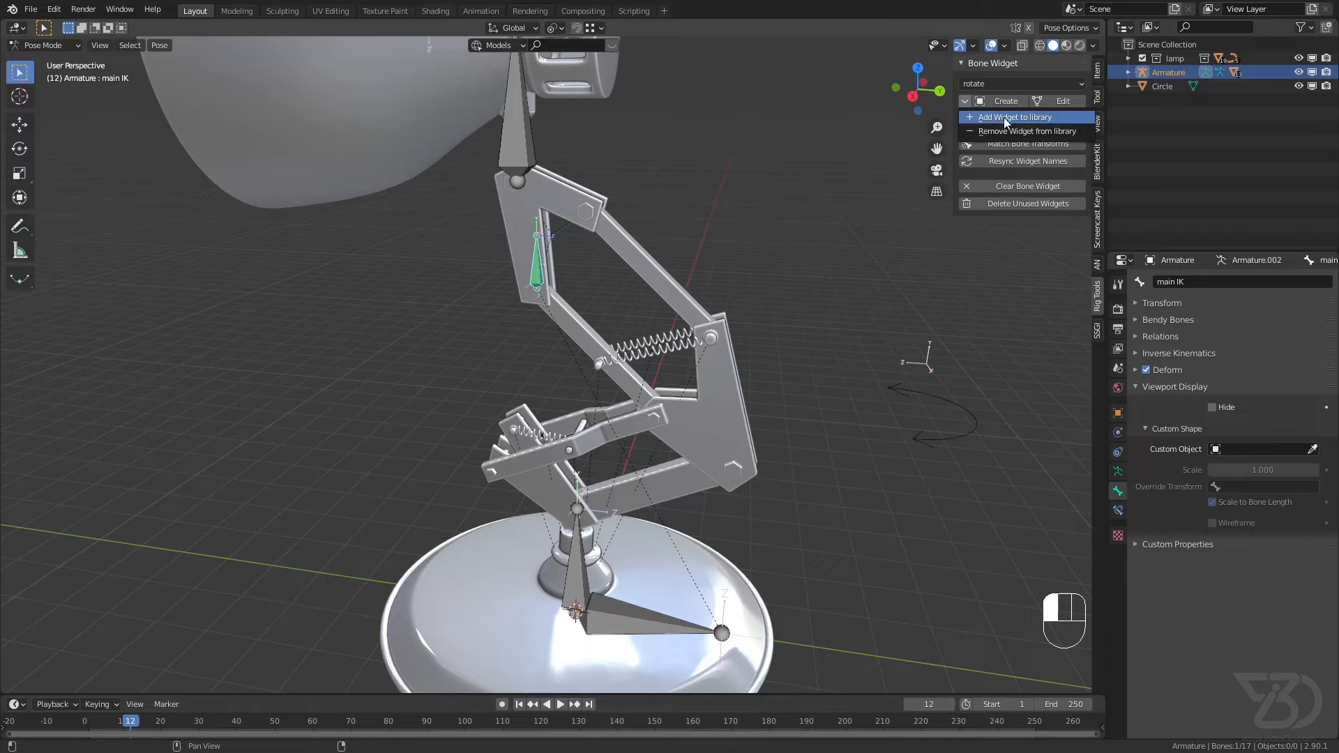
key("ctrl+s")
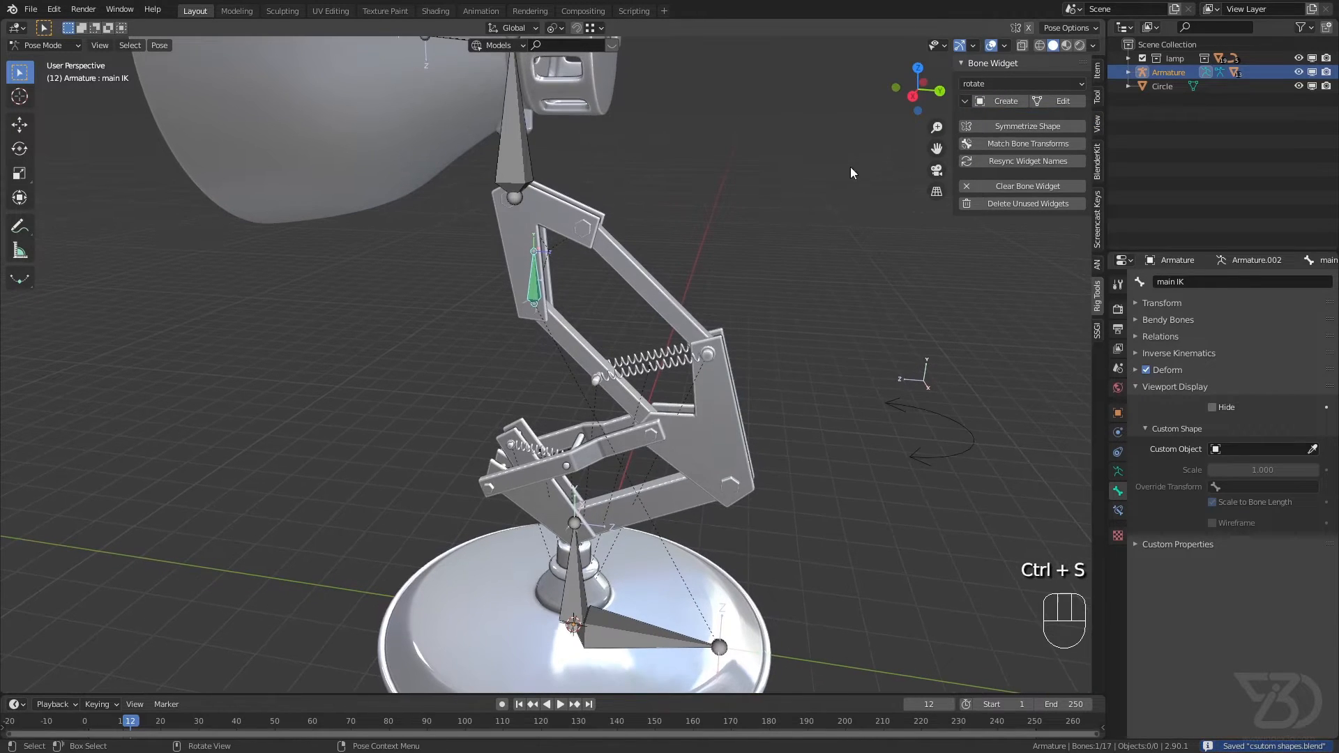
Step: Select the root bone at the lamp base and create the Root widget as its custom shape
scroll(534, 231, "up", 2)
scroll(547, 314, "down", 3)
middle_click_drag(558, 433, 553, 307, "shift")
scroll(617, 474, "up", 2)
left_click(612, 487)
left_click(988, 84)
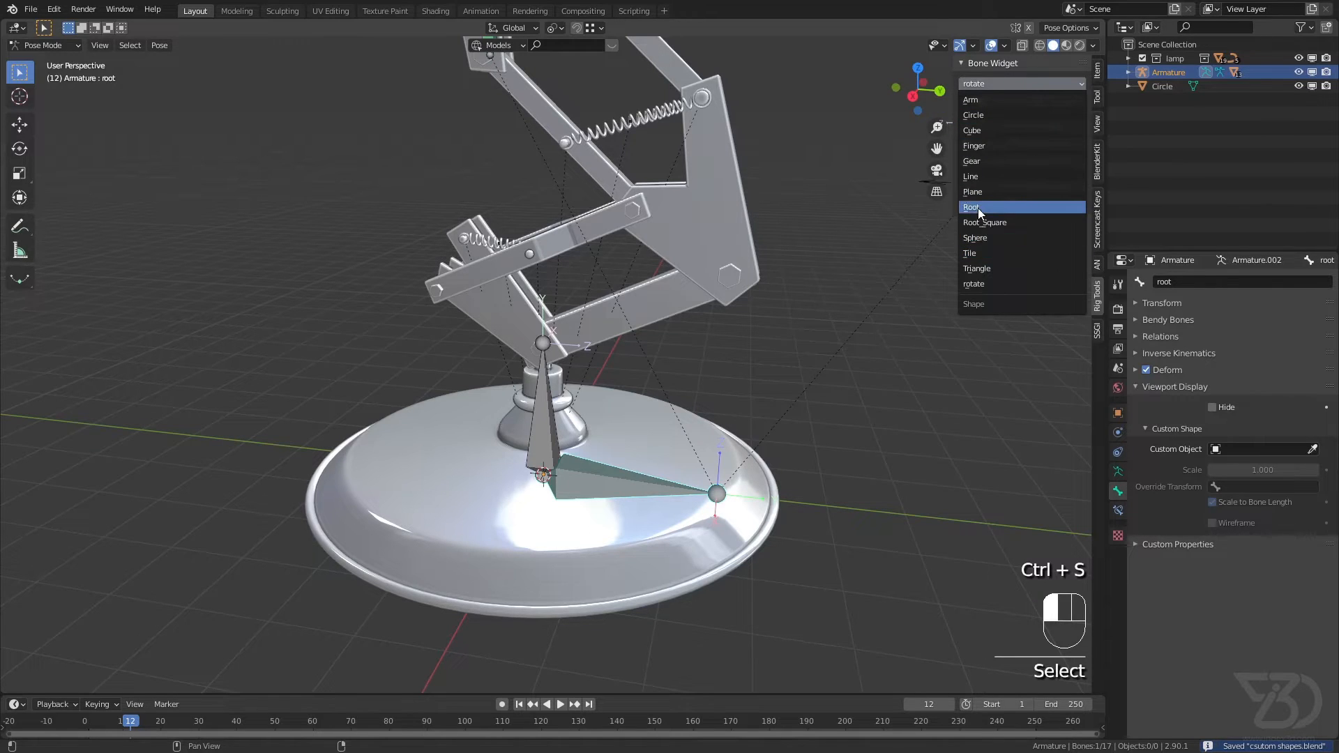
left_click(978, 207)
left_click(1001, 102)
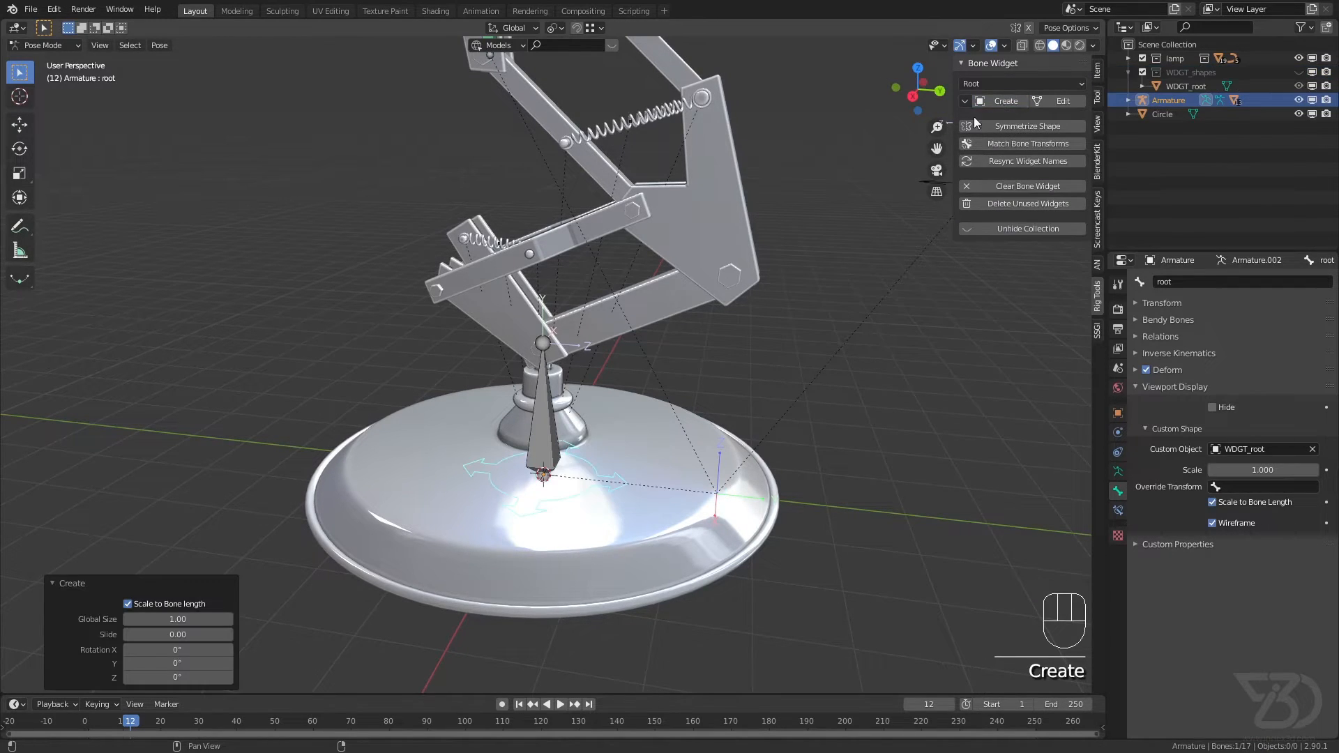
Step: Enlarge the root bone's widget to a Global Size of about 4.21 so it surrounds the lamp base, and save the file
scroll(569, 488, "up", 2)
mouse_move(569, 485)
middle_mouse_down()
mouse_move(639, 459)
mouse_move(579, 488)
middle_mouse_up()
scroll(587, 484, "down", 2)
left_click_drag(168, 618, 235, 619)
middle_click_drag(460, 474, 499, 458)
key("ctrl+s")
Step: Create a Root widget for the base bone and set its Global Size to 1
left_click(499, 457)
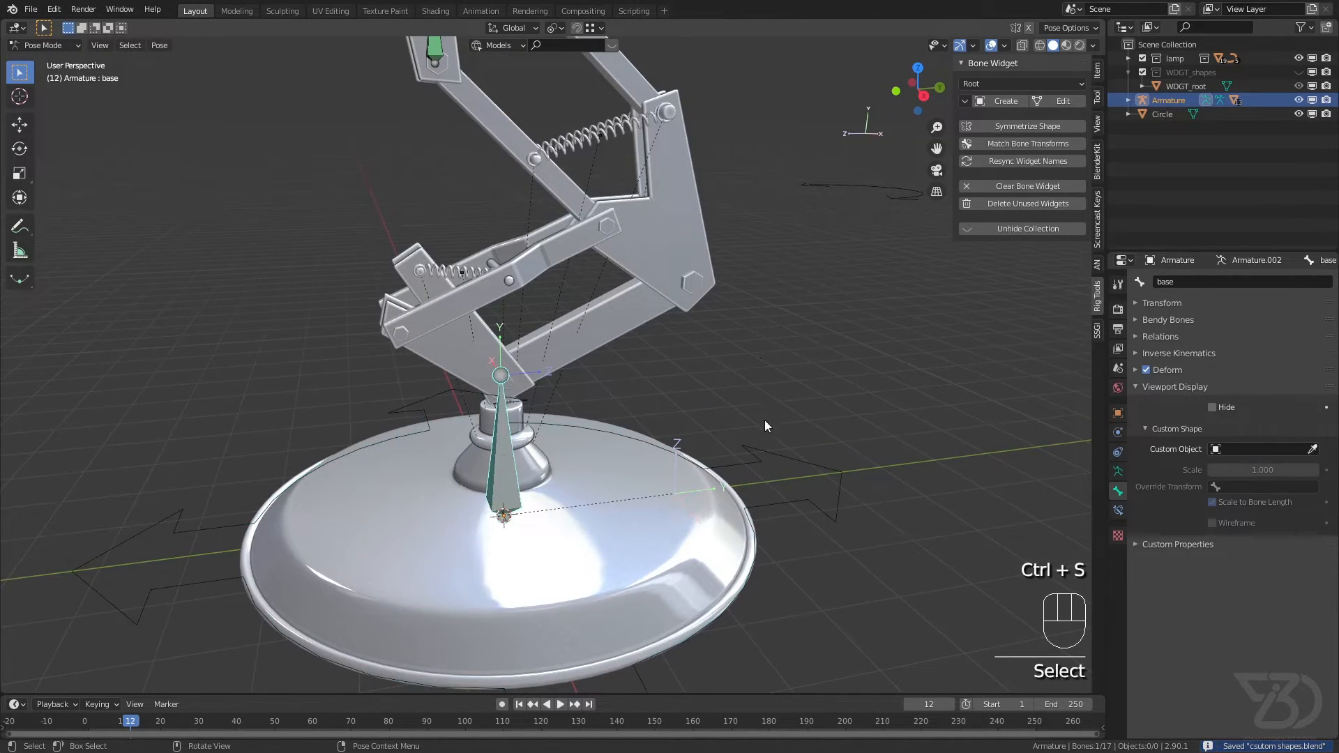
left_click(997, 86)
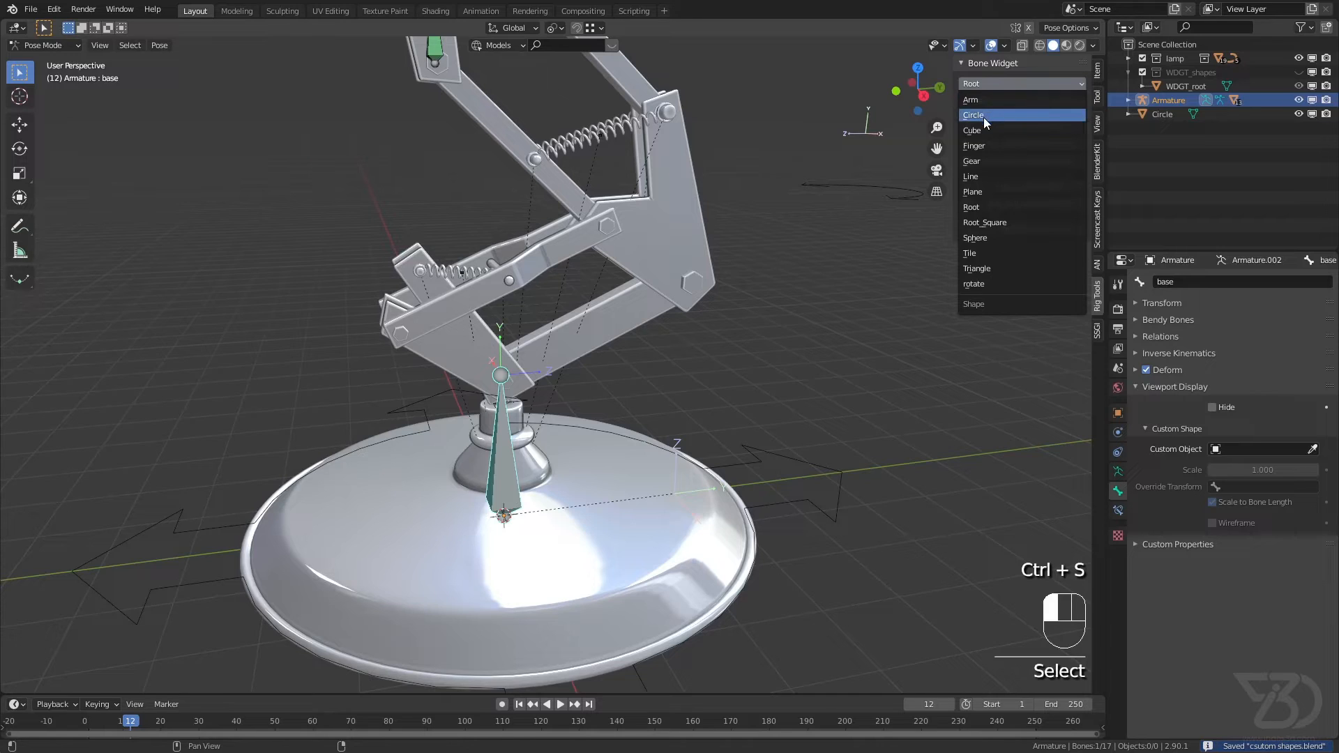
left_click(982, 116)
left_click(986, 83)
left_click(983, 208)
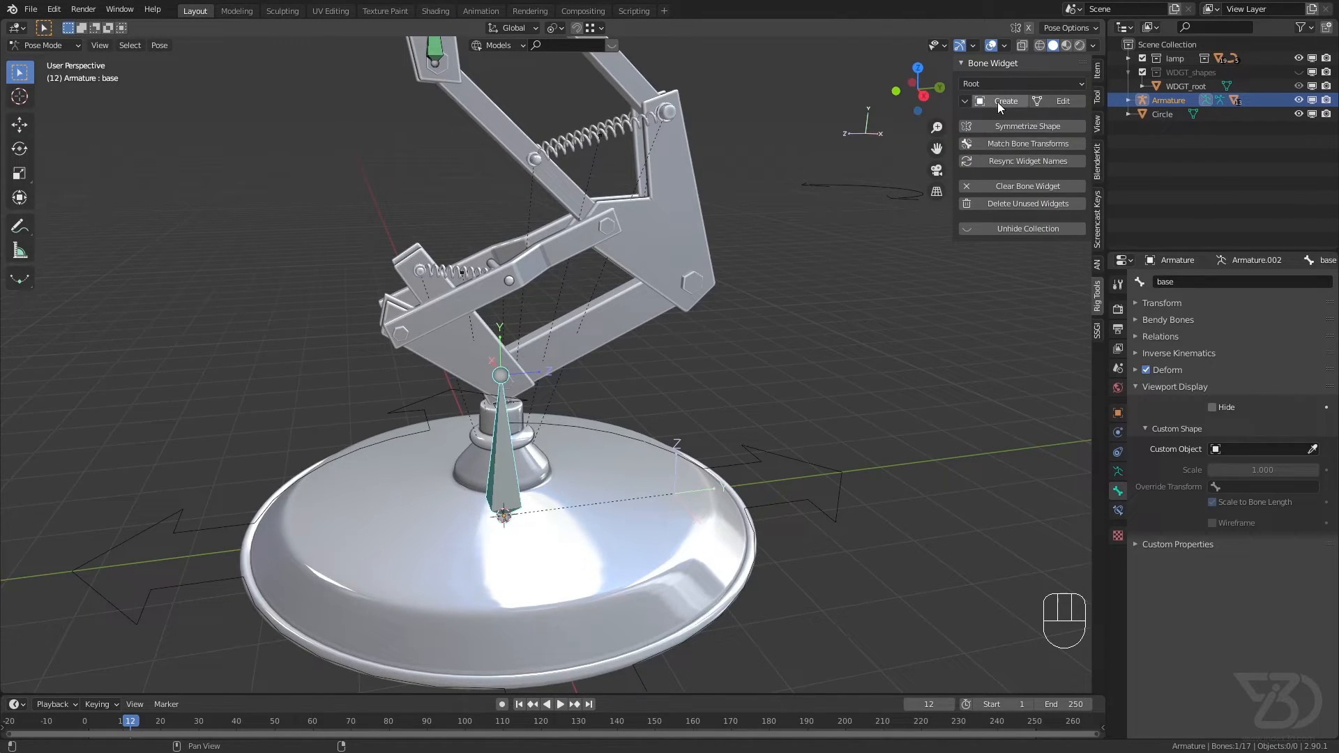
left_click(997, 102)
mouse_move(287, 572)
middle_mouse_down()
mouse_move(539, 438)
mouse_move(305, 574)
middle_mouse_up()
left_click(187, 619)
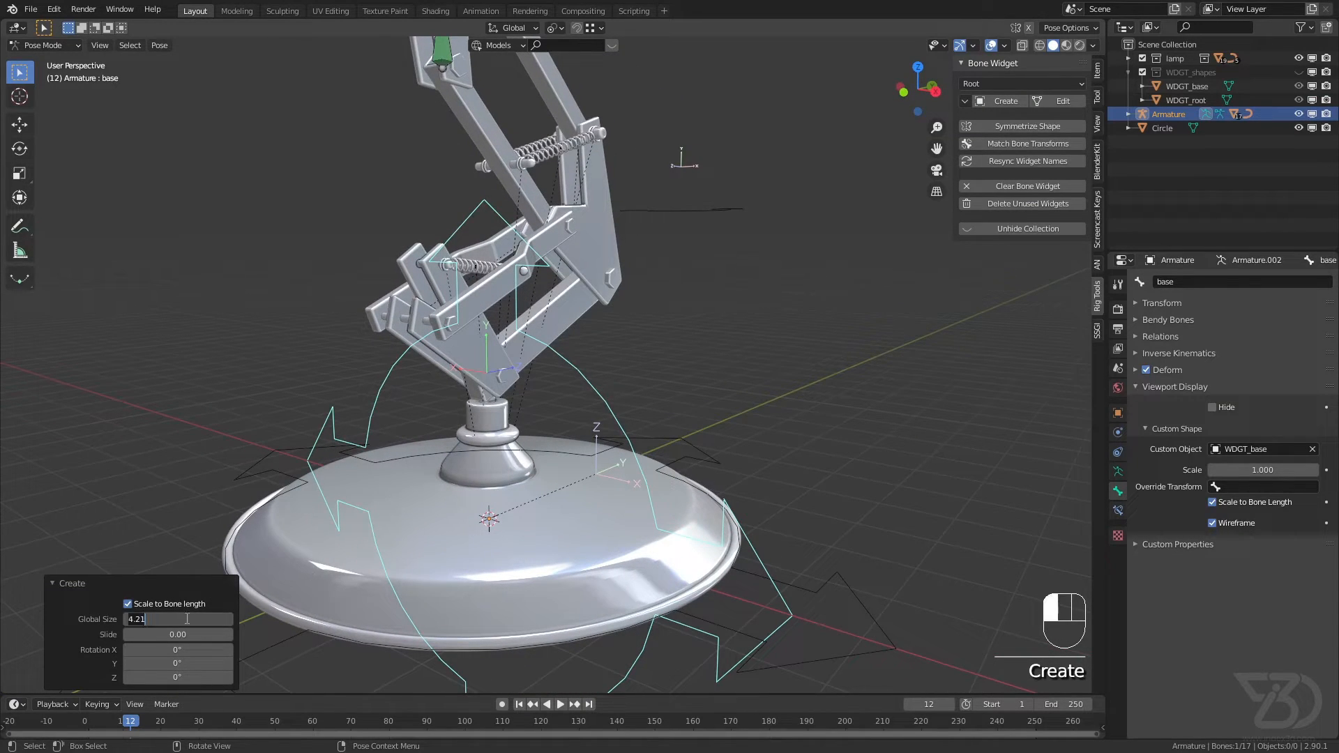
type("1")
key("Return")
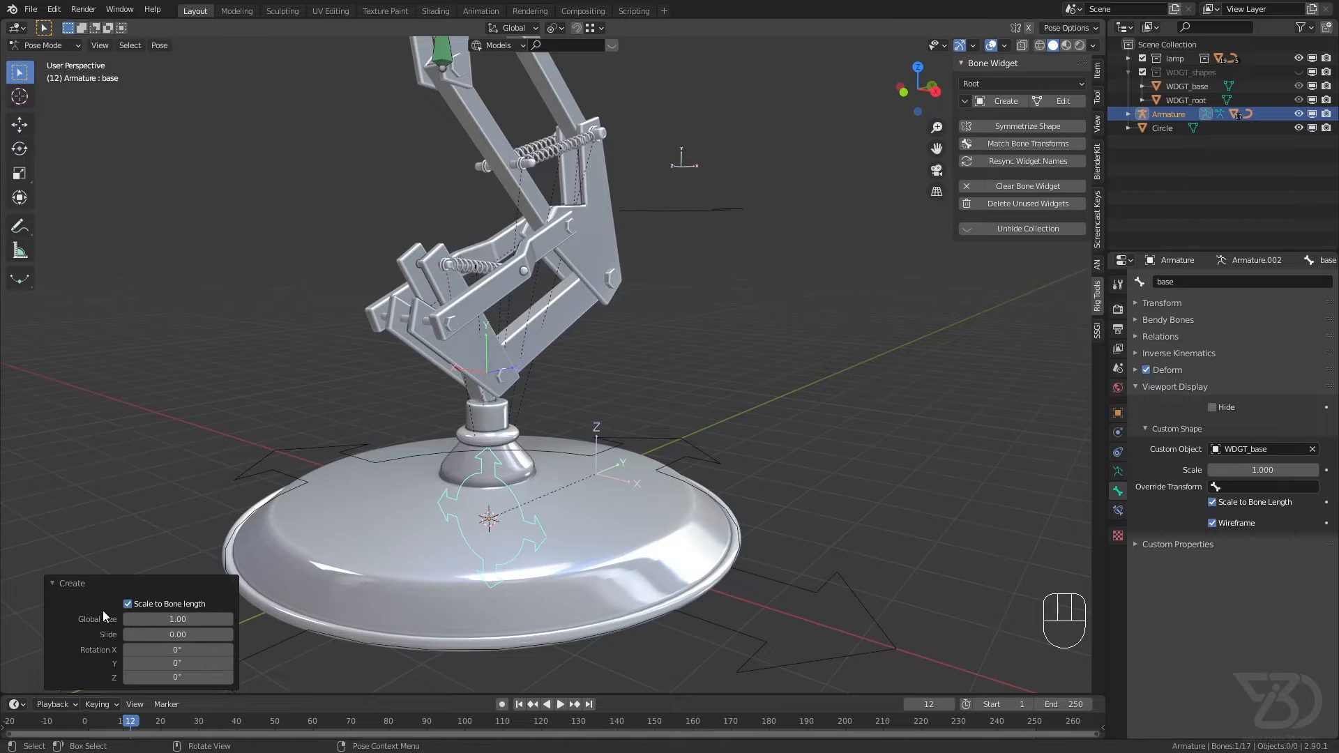
Step: Set the base widget's X rotation to 90° and its Slide to about 0.66, and save the file
left_click_drag(178, 649, 198, 649)
left_click(178, 649)
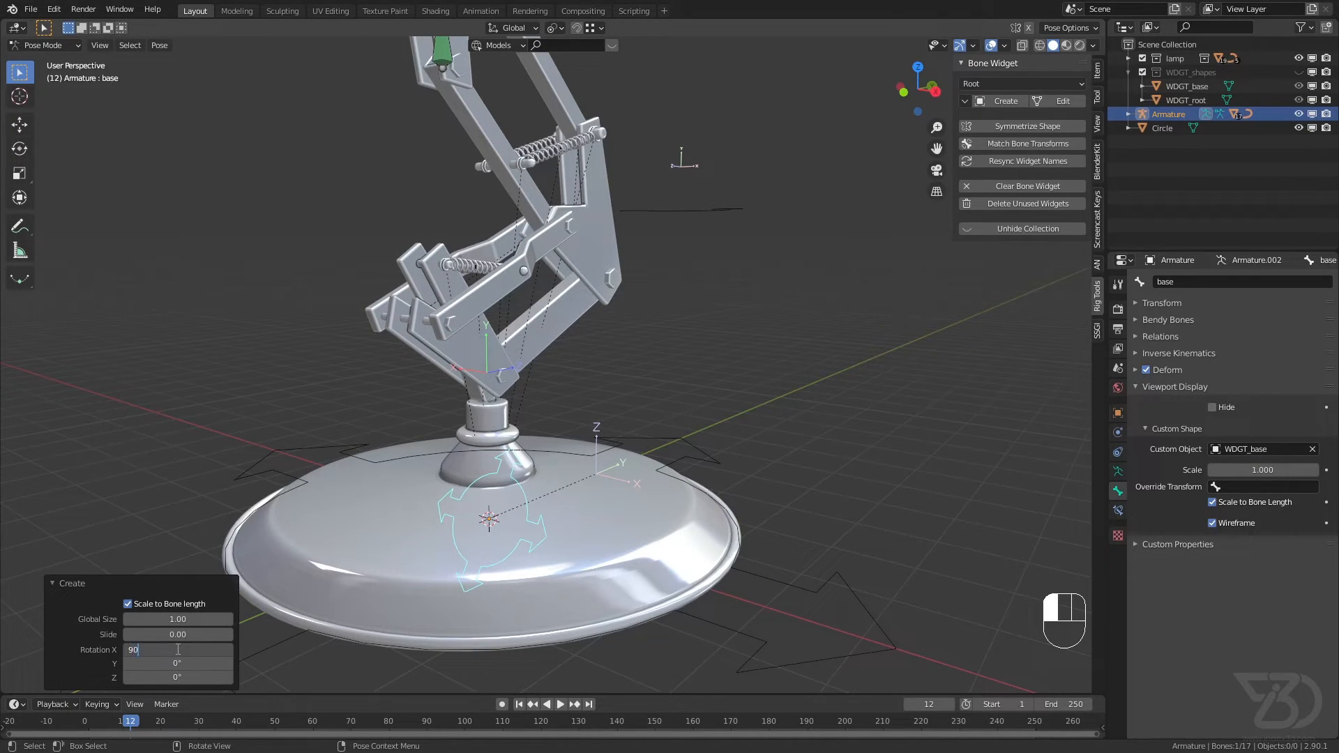
key("Return")
middle_click_drag(480, 515, 391, 499)
mouse_move(178, 634)
left_mouse_down()
mouse_move(209, 633)
mouse_move(194, 634)
left_mouse_up()
mouse_move(451, 490)
middle_mouse_down()
mouse_move(616, 457)
mouse_move(476, 486)
middle_mouse_up()
key("ctrl+s")
Step: Select the main IK bone in the upper arm and create the Root widget as its custom shape
scroll(565, 398, "down", 2)
middle_click_drag(566, 396, 586, 537, "shift")
scroll(586, 540, "up", 2)
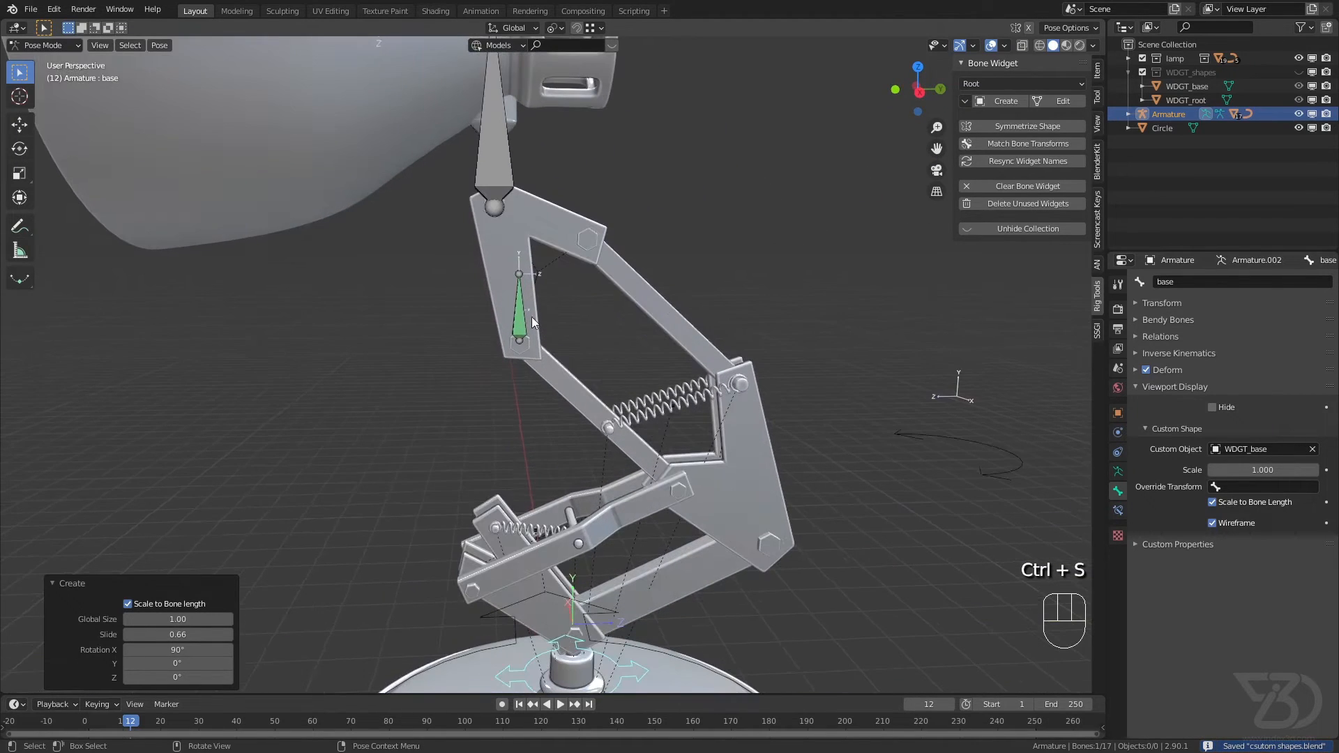
left_click(538, 279)
left_click(987, 84)
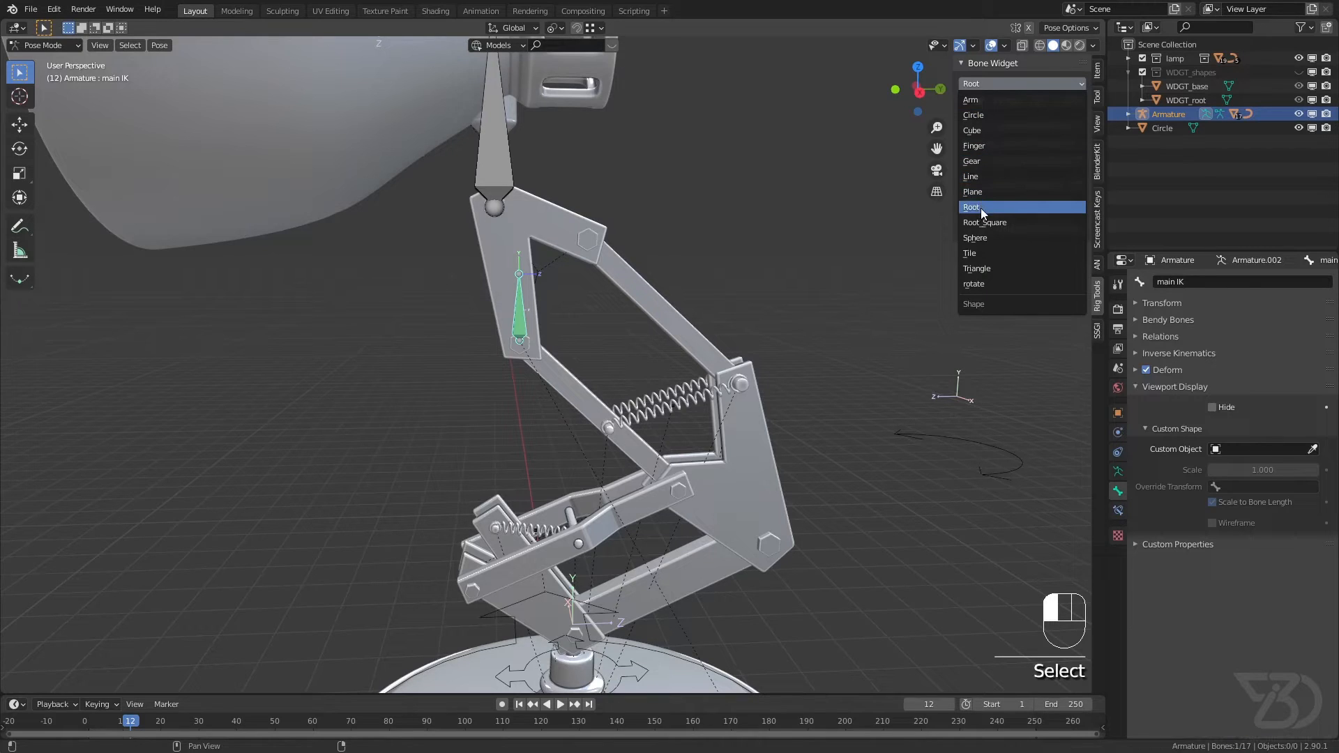
left_click(980, 208)
left_click(999, 102)
Step: Reset the main IK widget's X rotation and Slide to 0
middle_click_drag(558, 322, 654, 337)
left_click(187, 651)
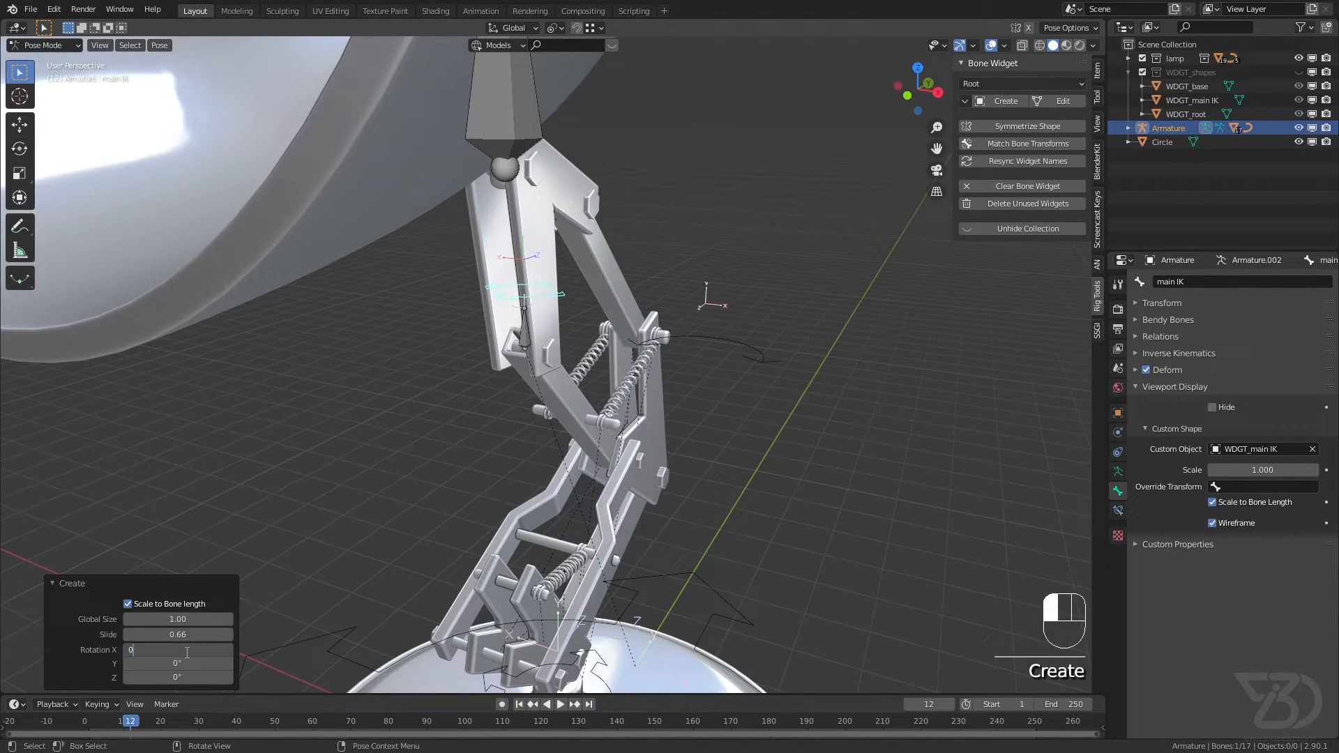
left_click(172, 635)
key("Return")
scroll(545, 341, "up", 5)
middle_click_drag(545, 340, 478, 336)
scroll(477, 336, "down", 1)
Step: Set the main IK widget's Y rotation to 90° and save the file
left_click_drag(177, 669, 176, 666)
left_click(176, 663)
type("90")
key("Return")
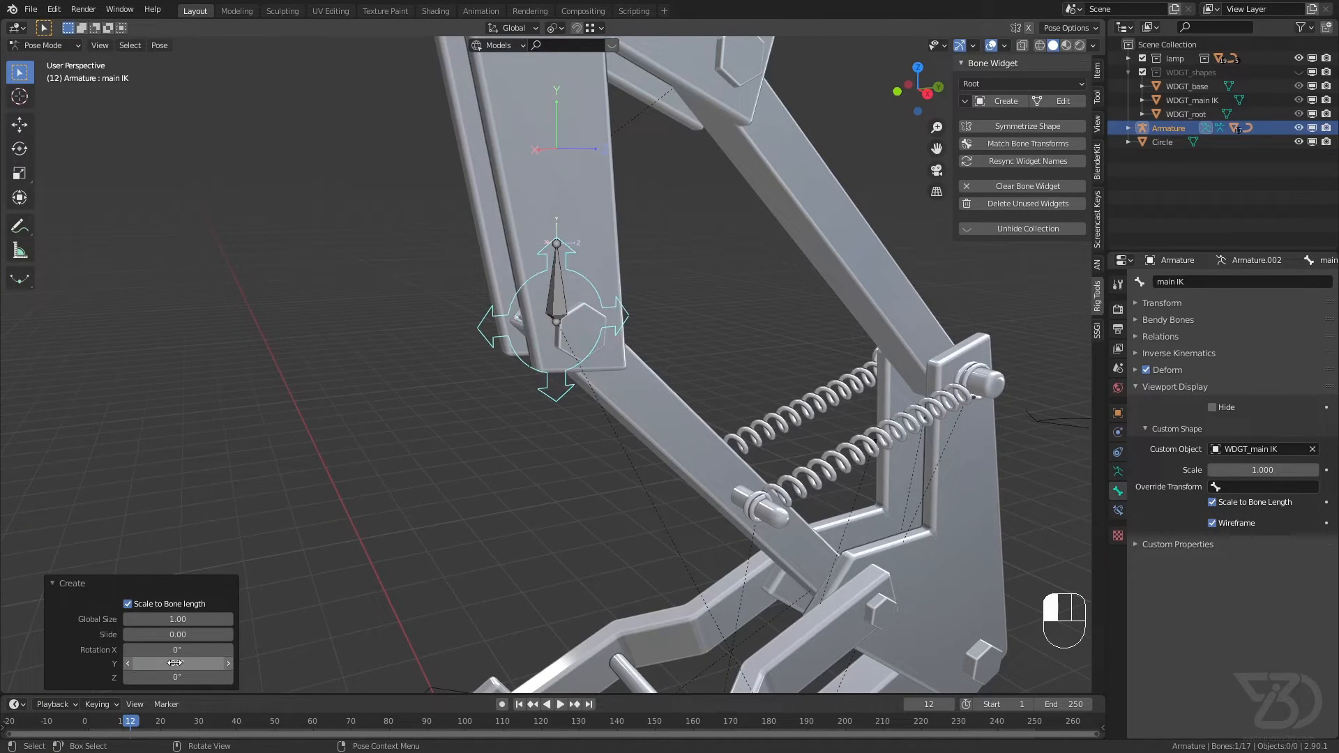
scroll(499, 404, "up", 3)
scroll(585, 259, "down", 1)
middle_click_drag(585, 260, 559, 401, "shift")
key("ctrl+s")
scroll(601, 306, "down", 2)
key("ctrl+s")
scroll(498, 282, "down", 1)
Step: Select Bone.010 on the neck below the lamp head, save the file, and create the Circle widget for it
middle_click_drag(495, 276, 497, 411, "shift")
middle_click_drag(496, 353, 503, 400, "shift")
scroll(507, 249, "down", 2)
middle_click_drag(506, 250, 536, 305, "shift")
left_click(496, 241)
key("ctrl+s")
scroll(523, 244, "down", 2)
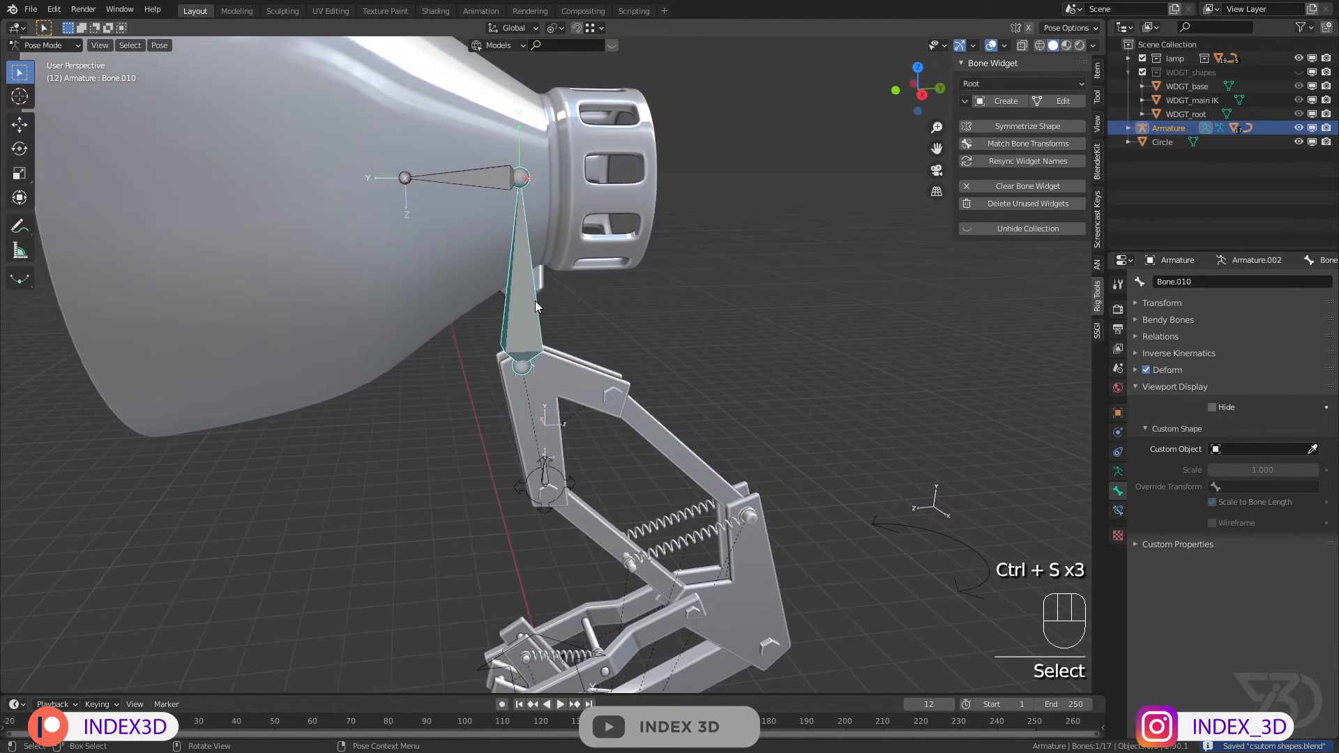
left_click(1001, 88)
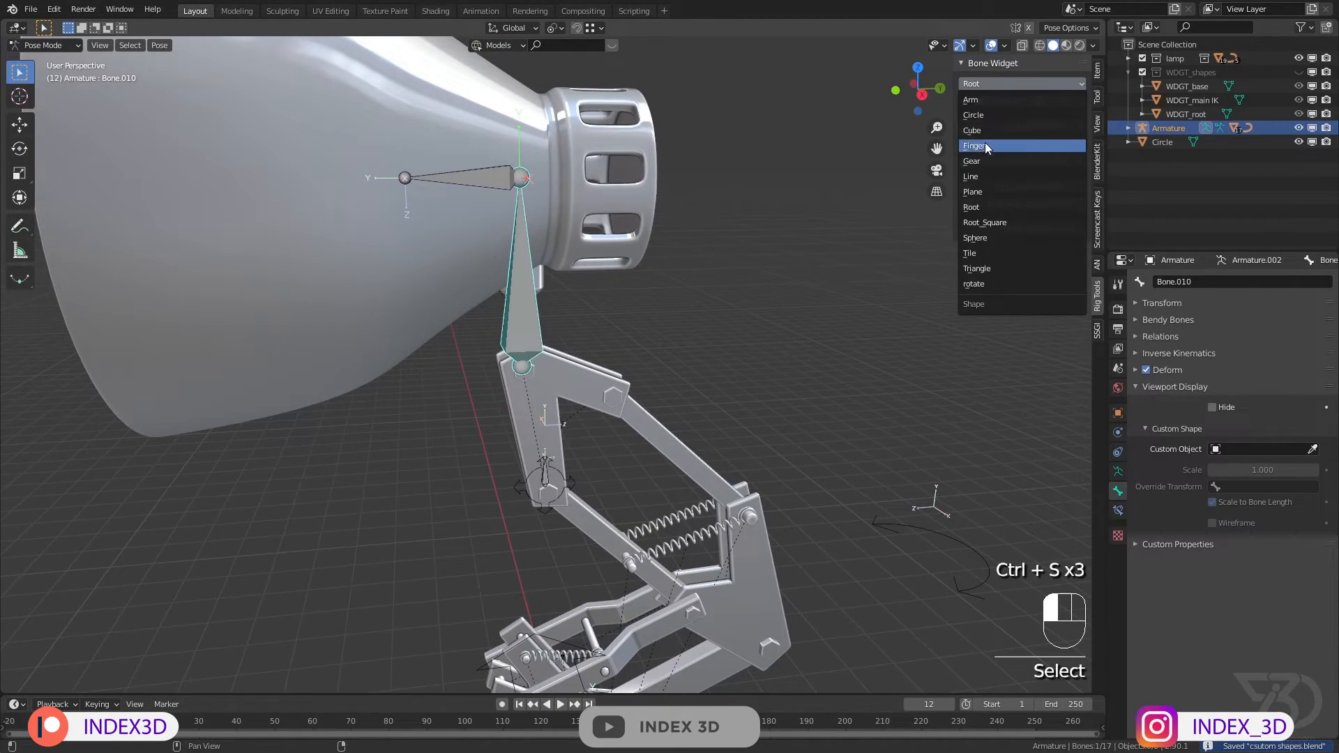
left_click(982, 114)
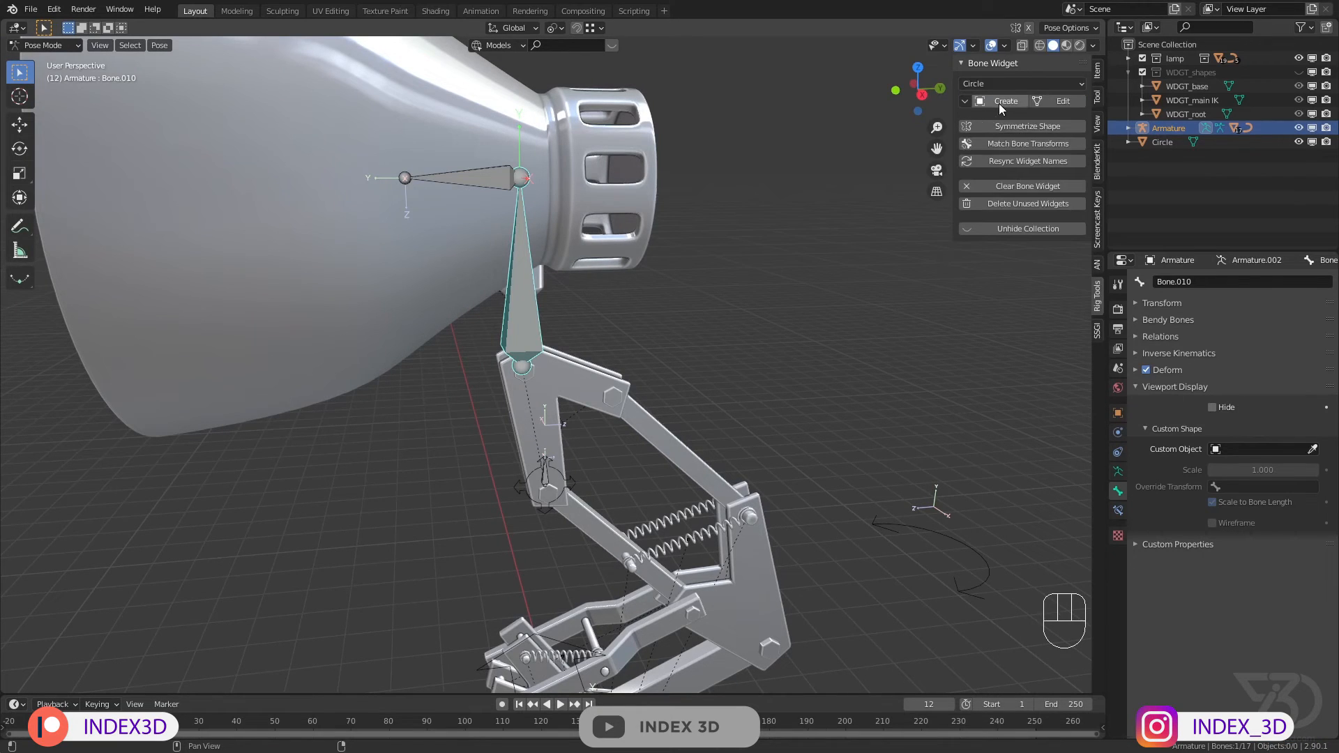
left_click(999, 102)
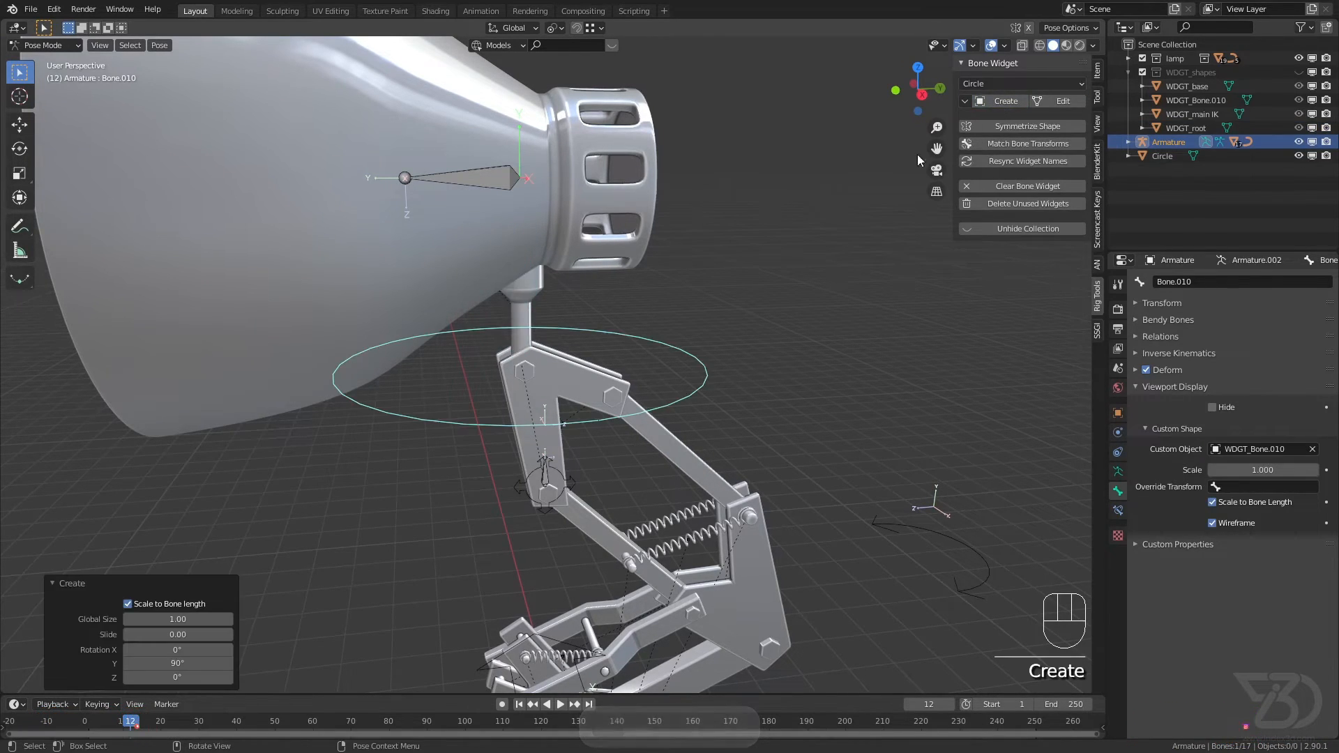
Step: Set the neck circle widget's X and Y rotations to 0° and Z to 90°, and reduce its Global Size to about 0.55
left_click(184, 663)
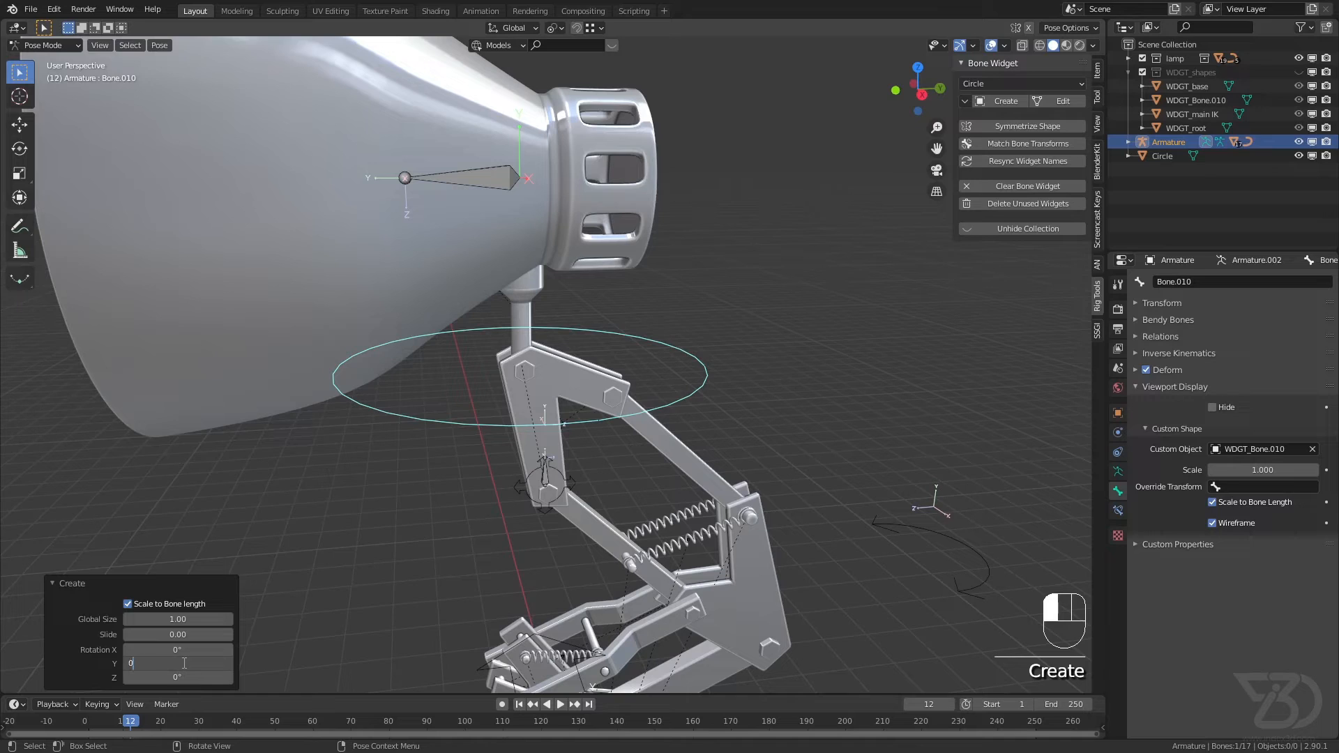
left_click_drag(169, 649, 189, 650)
left_click(174, 651)
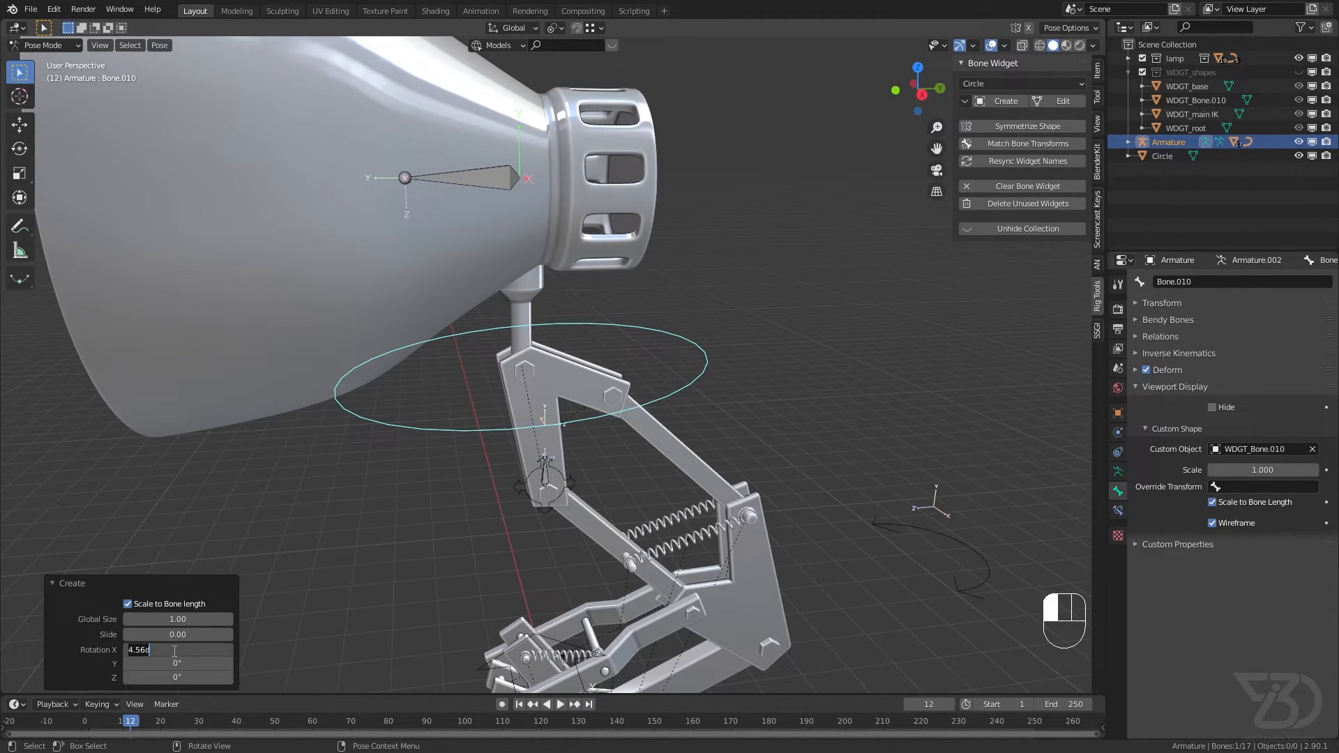
type("0")
key("Return")
left_click(171, 676)
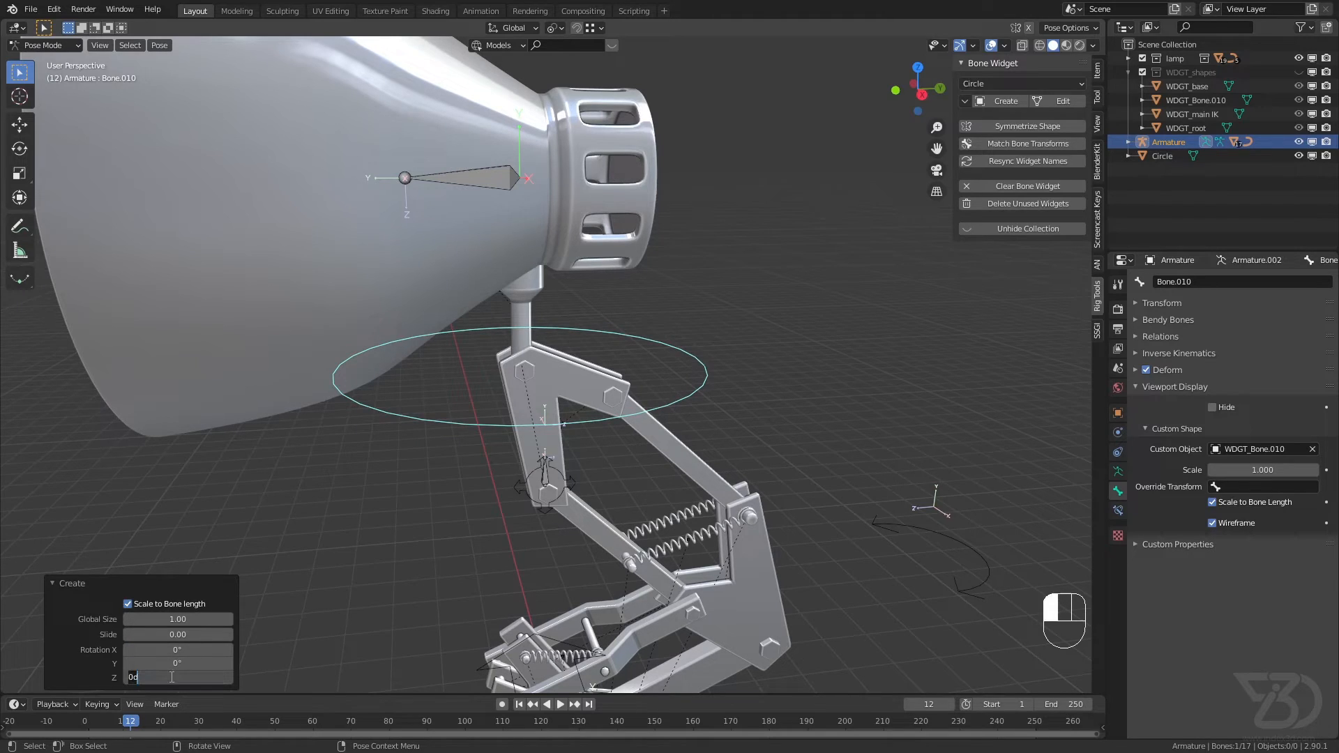
type("90")
key("Return")
left_click_drag(178, 620, 135, 619)
Step: Create a Circle widget for Bone.011 inside the lamp head and set its Z rotation to 0°
left_click(500, 182)
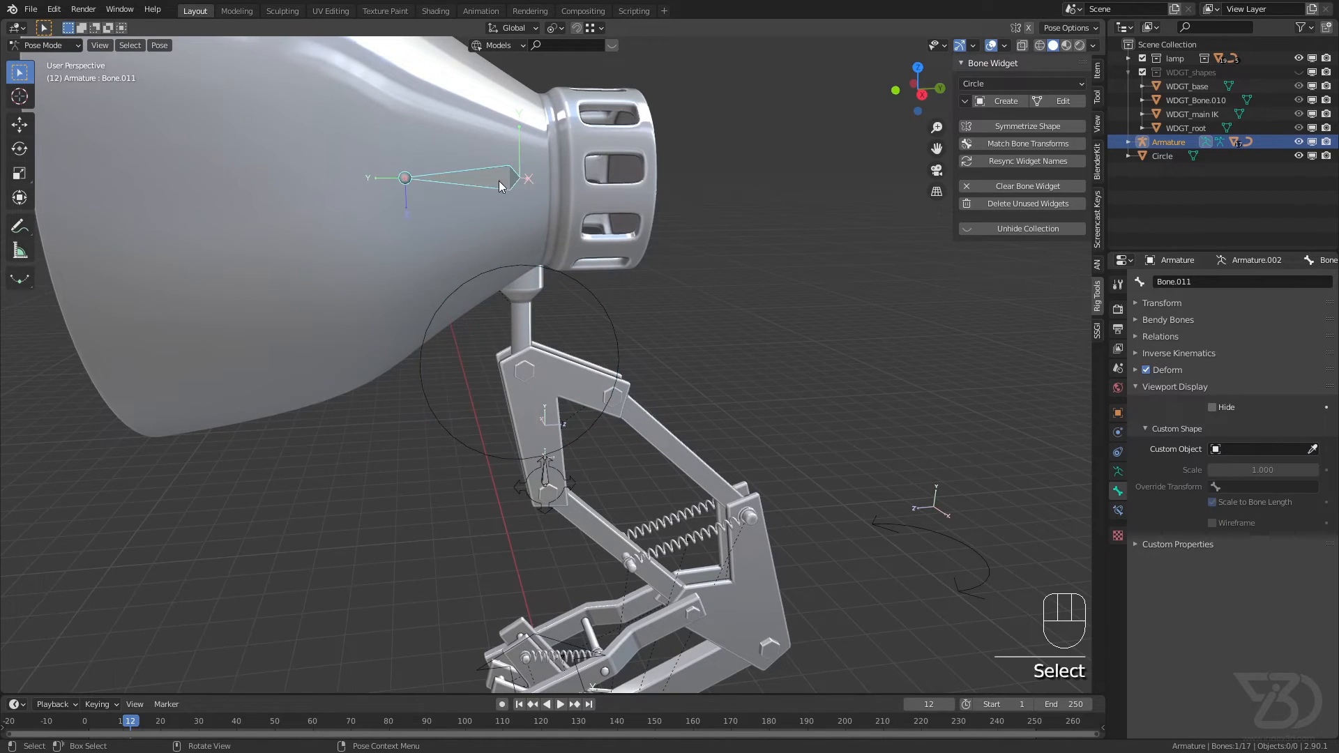
left_click(1006, 102)
left_click(183, 677)
type("90d")
key("Return")
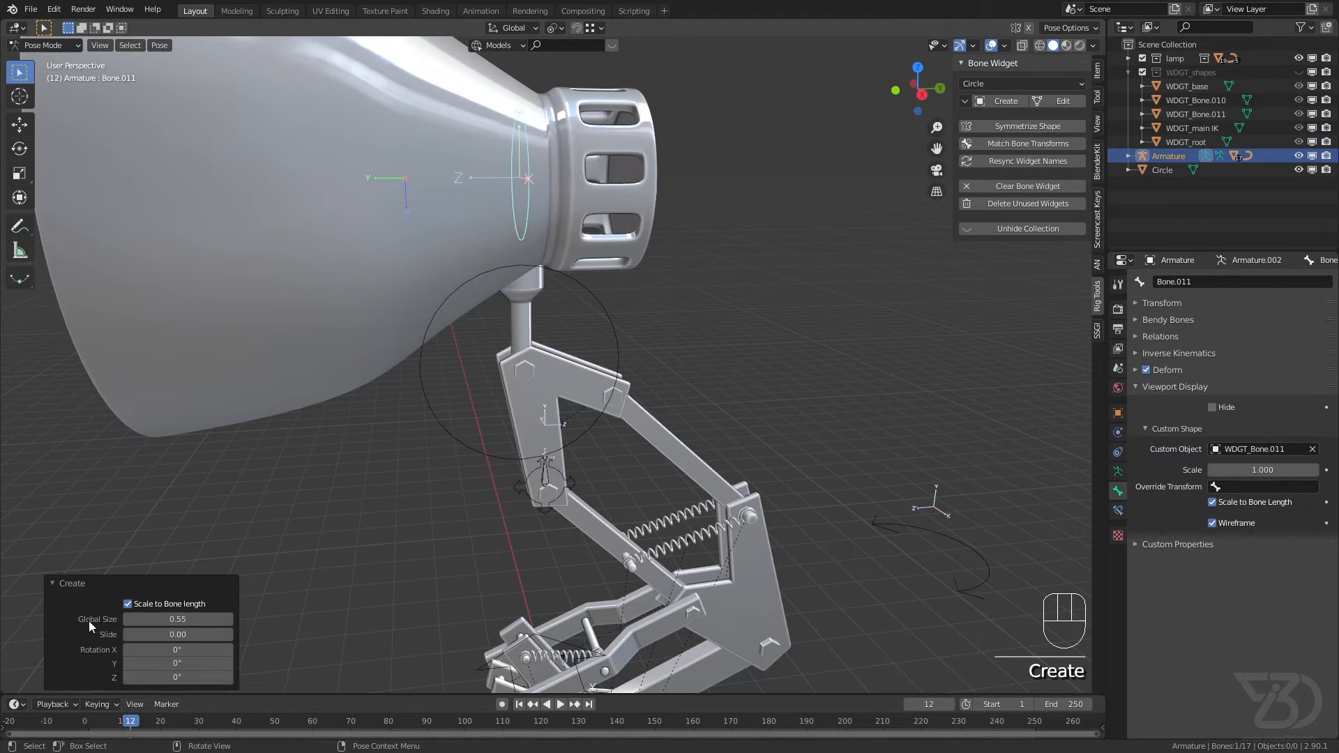
Step: Set the lamp head widget's X rotation to 90° and its Global Size to 1, and save the file
left_click_drag(177, 649, 184, 650)
left_click(183, 650)
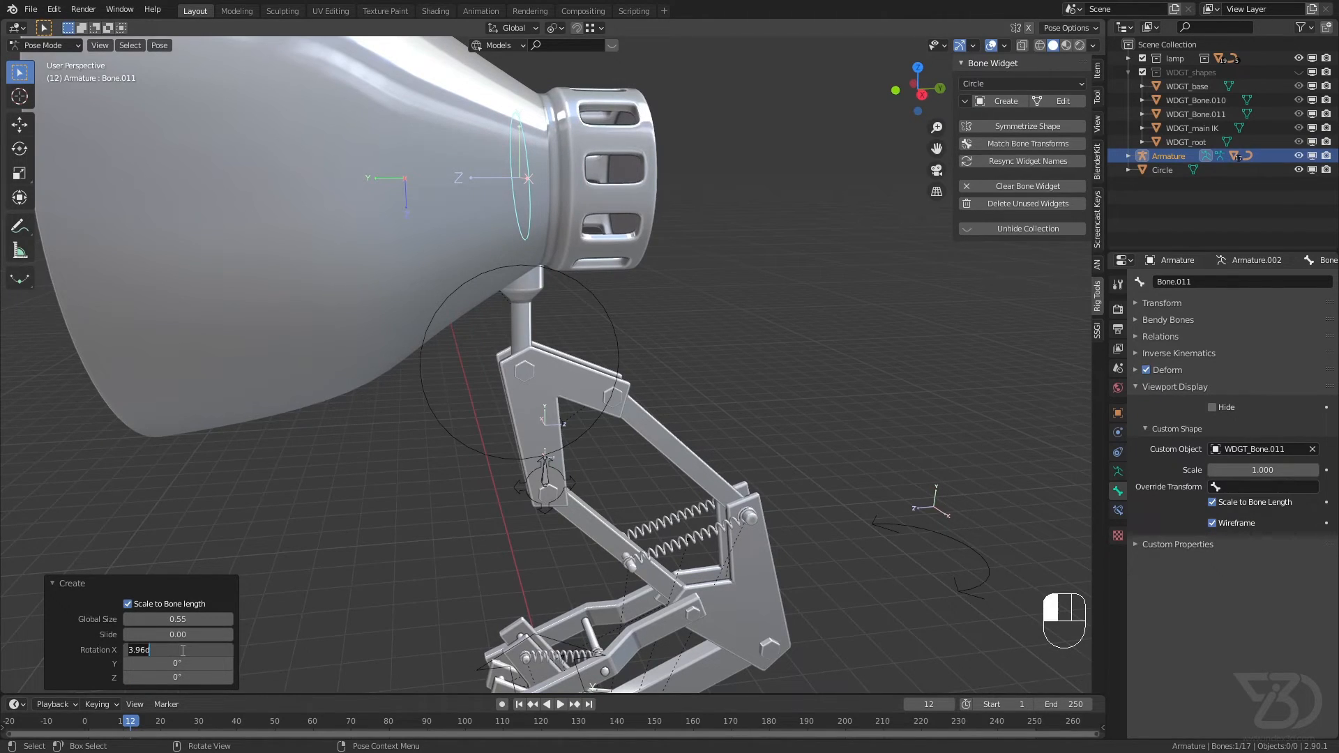
key("Return")
left_click(176, 618)
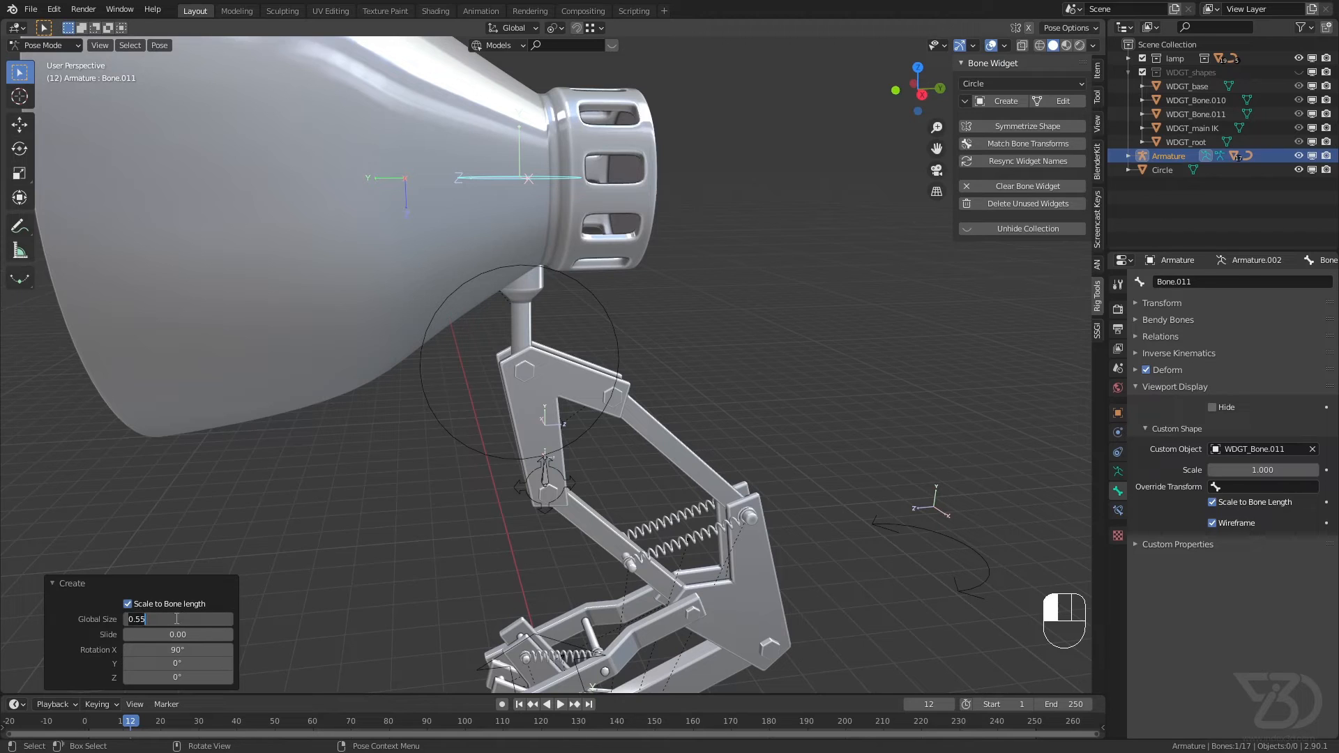
key("Return")
scroll(512, 349, "down", 4)
mouse_move(512, 350)
middle_mouse_down()
mouse_move(473, 336)
mouse_move(531, 362)
middle_mouse_up()
key("ctrl+s")
scroll(414, 315, "down", 3)
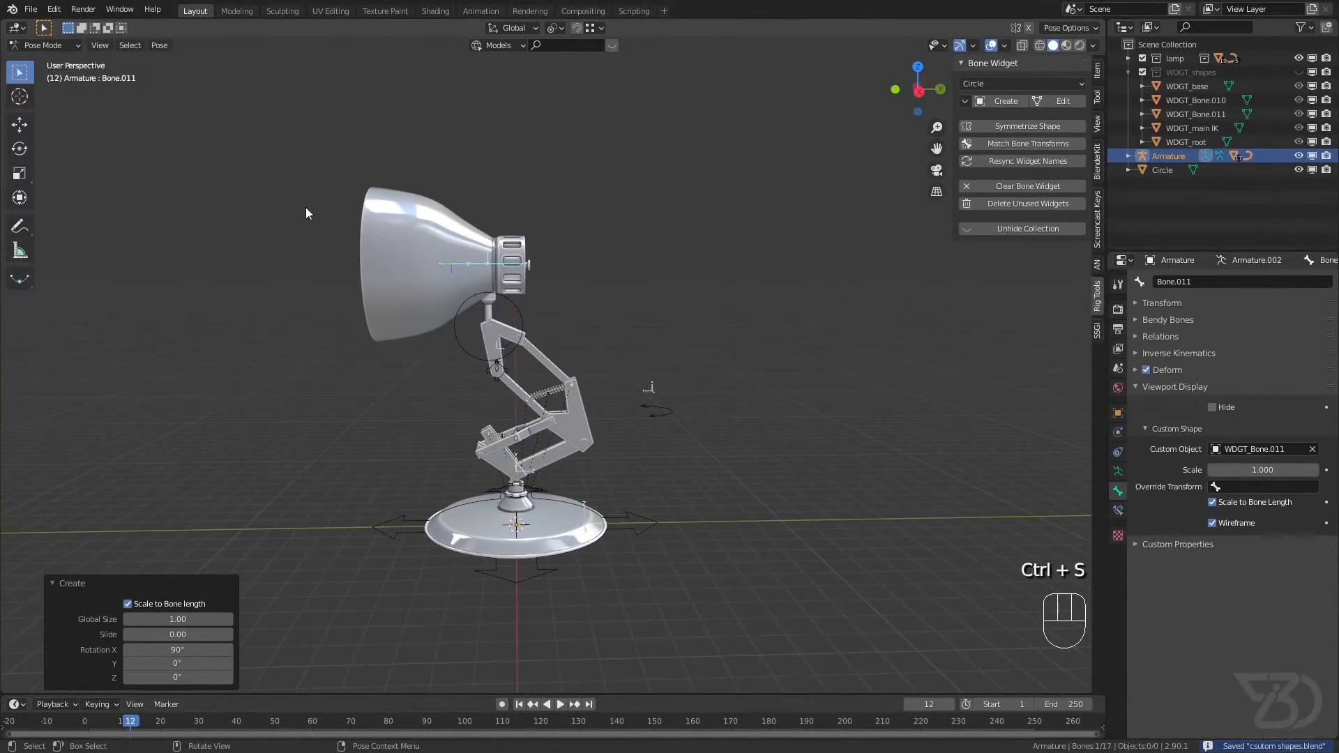
Step: Test the lamp head and neck controls by rotating Bone.011 and Bone.010, without keeping the pose
left_click(491, 264)
key("r")
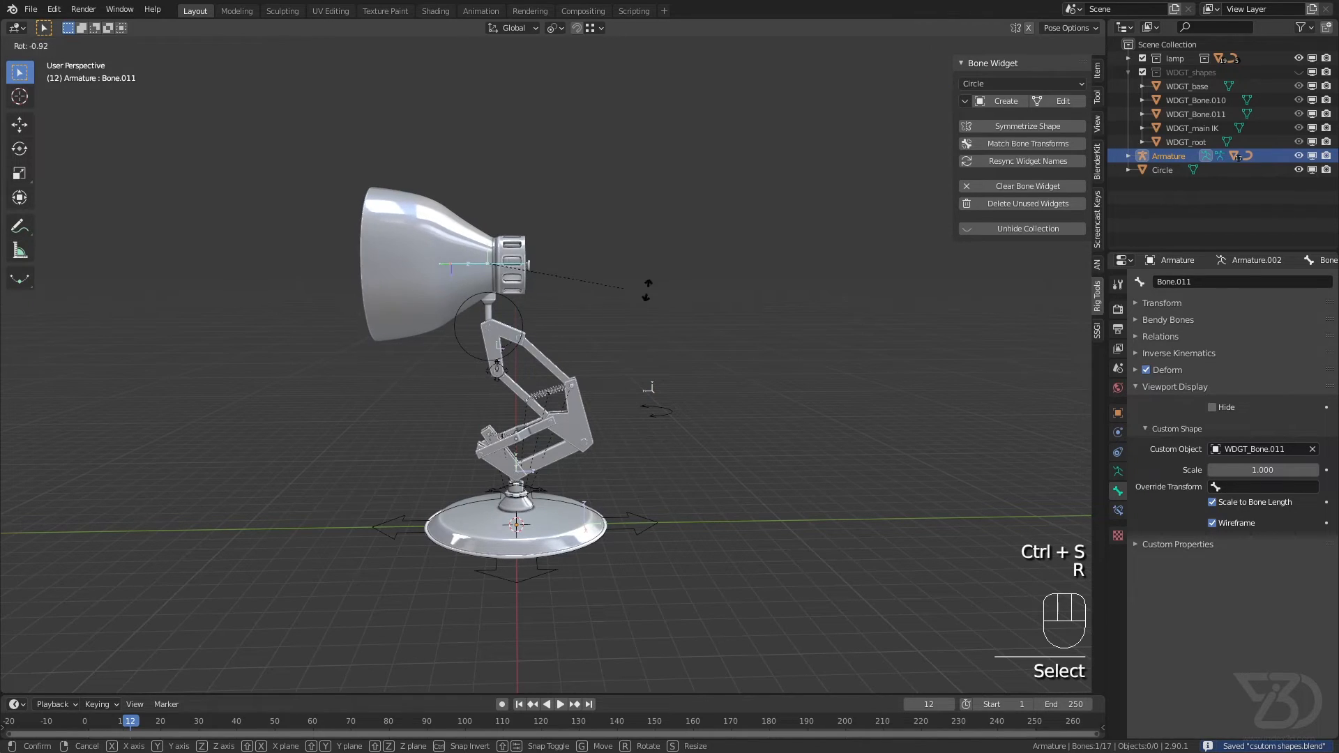
right_click(423, 316)
left_click(516, 309)
key("r")
key("r")
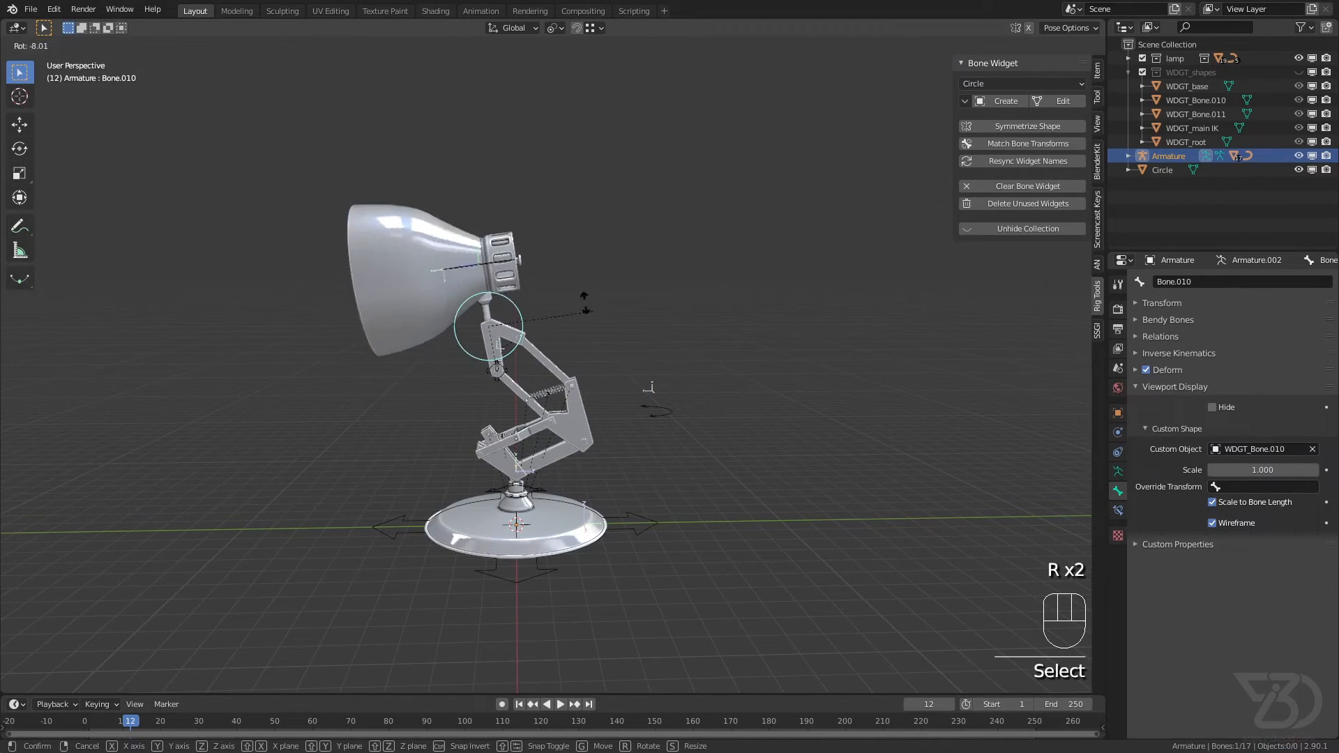
scroll(502, 387, "up", 3)
Step: Test the main IK and pole controls by moving each one and cancelling the move
left_click(493, 357)
key("g")
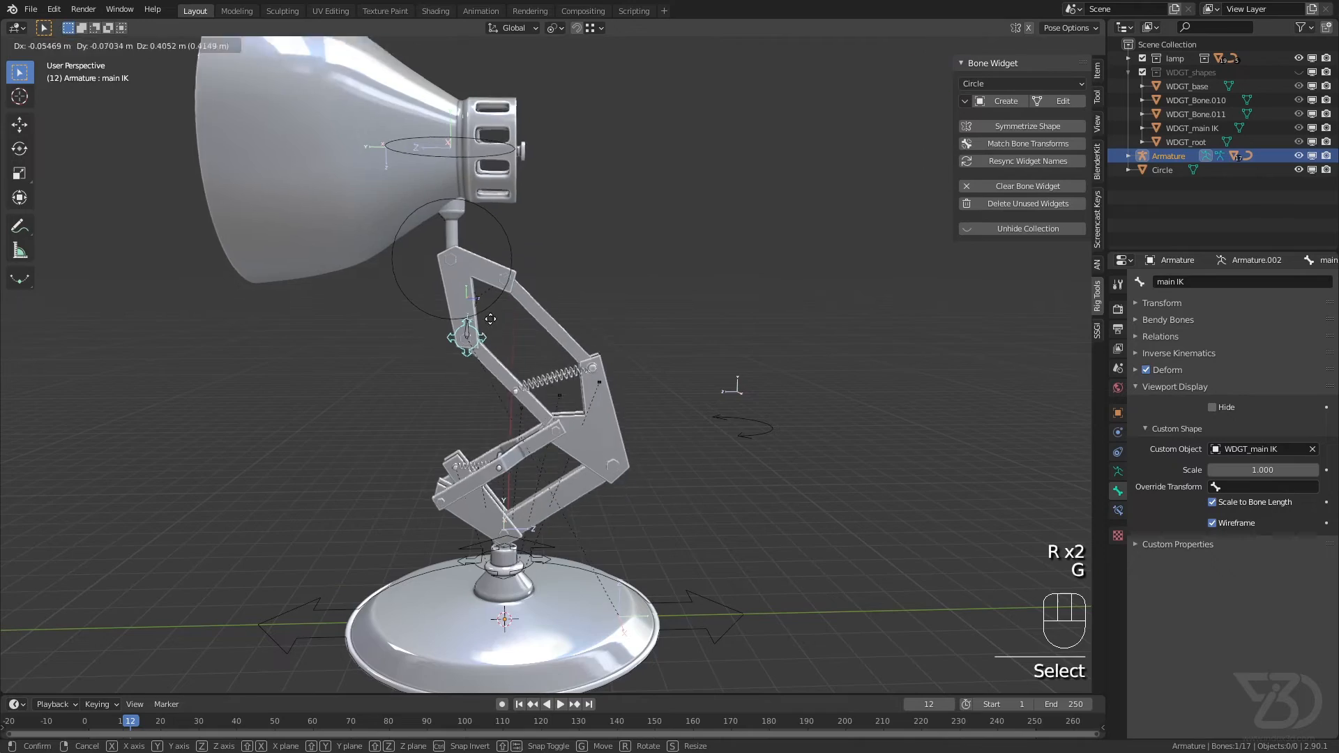
right_click(517, 314)
left_click(771, 429)
middle_click_drag(774, 431, 737, 472)
key("g")
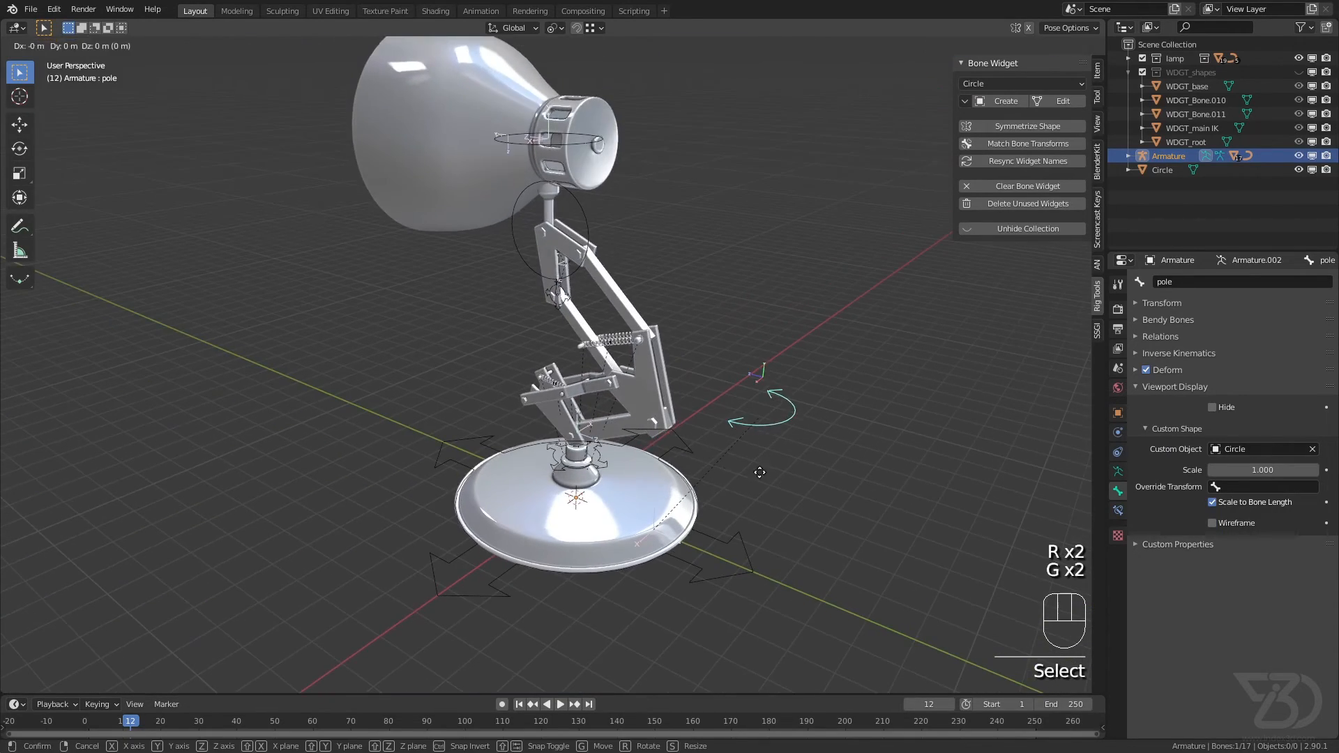
right_click(708, 498)
Step: Test moving the root and base controls, cancel each move, and save the file
middle_click_drag(695, 514, 689, 436, "shift")
left_click(686, 481)
key("g")
right_click(679, 489)
scroll(617, 408, "up", 3)
middle_click_drag(600, 391, 591, 354)
left_click(587, 347)
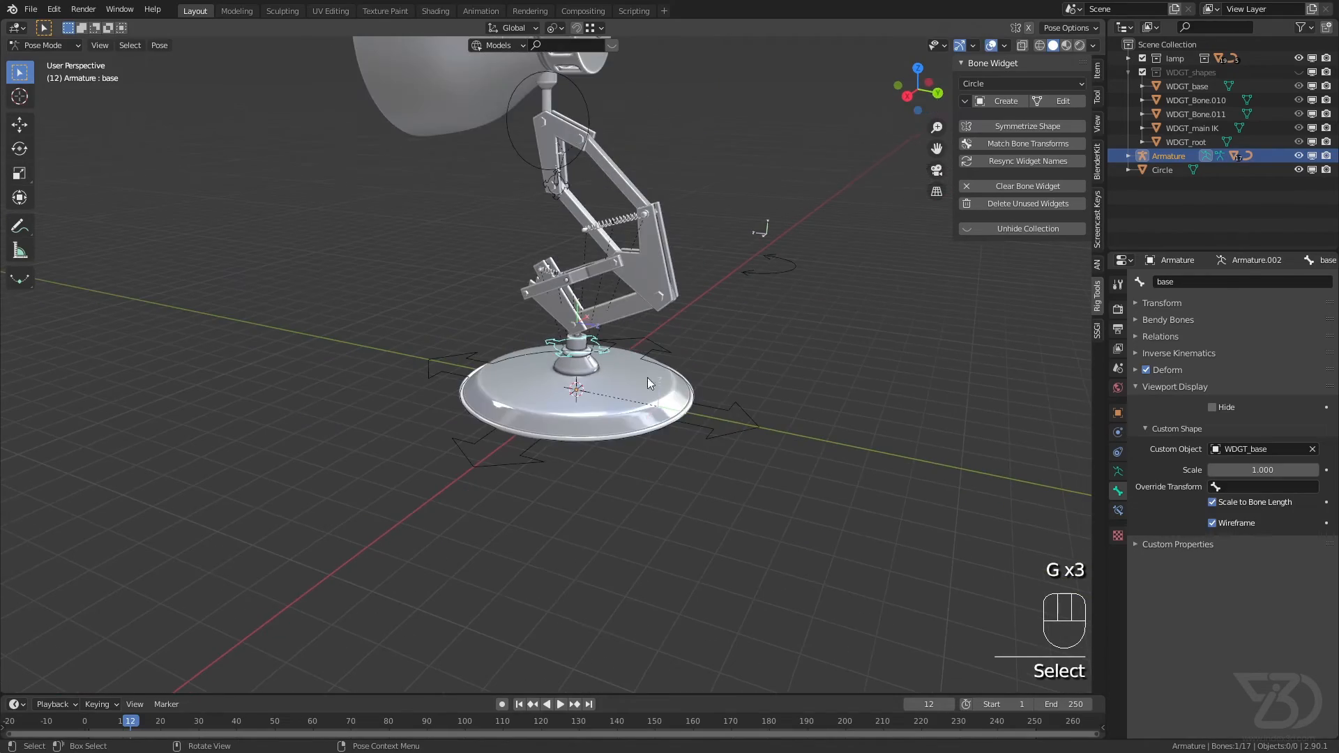
key("g")
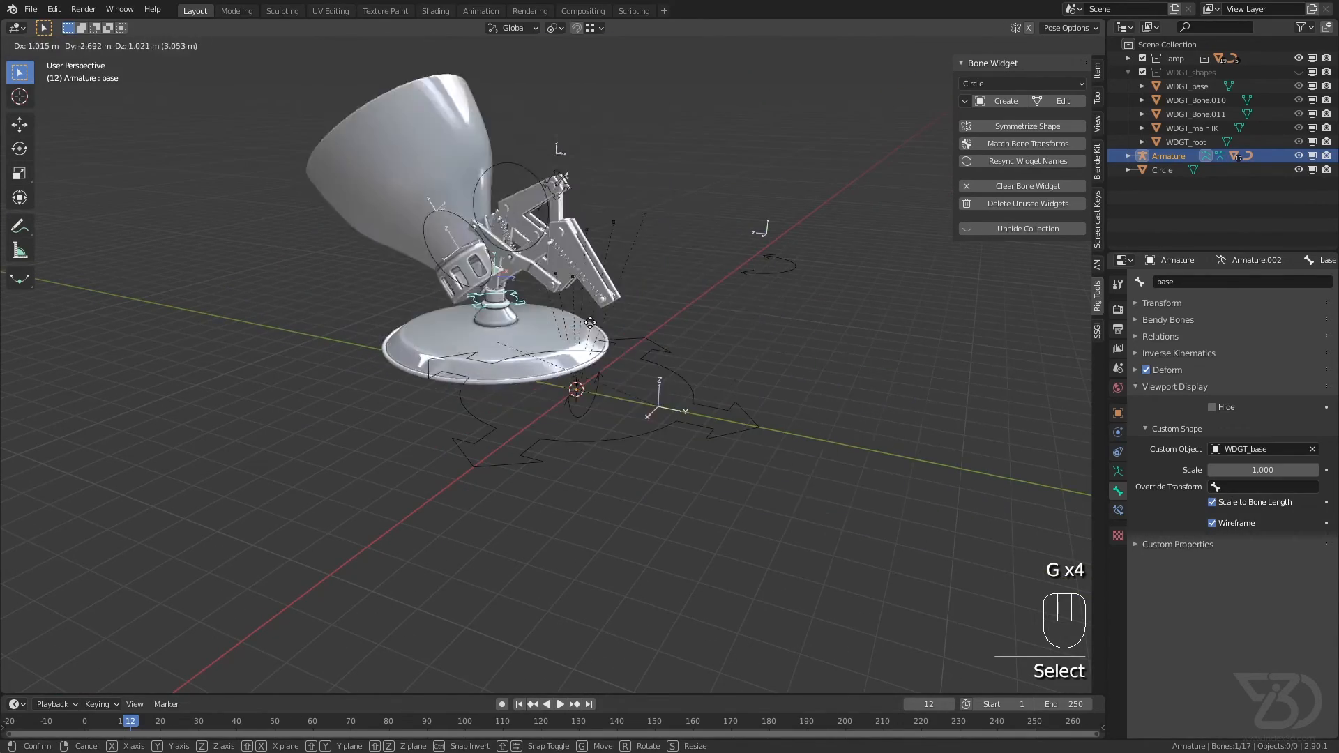
right_click(594, 301)
key("ctrl+s")
Step: Move the IK target top bone to the first layer of the second bone layer block, and save the file
middle_click_drag(567, 230, 586, 283, "shift")
scroll(523, 242, "up", 2)
scroll(560, 279, "up", 10)
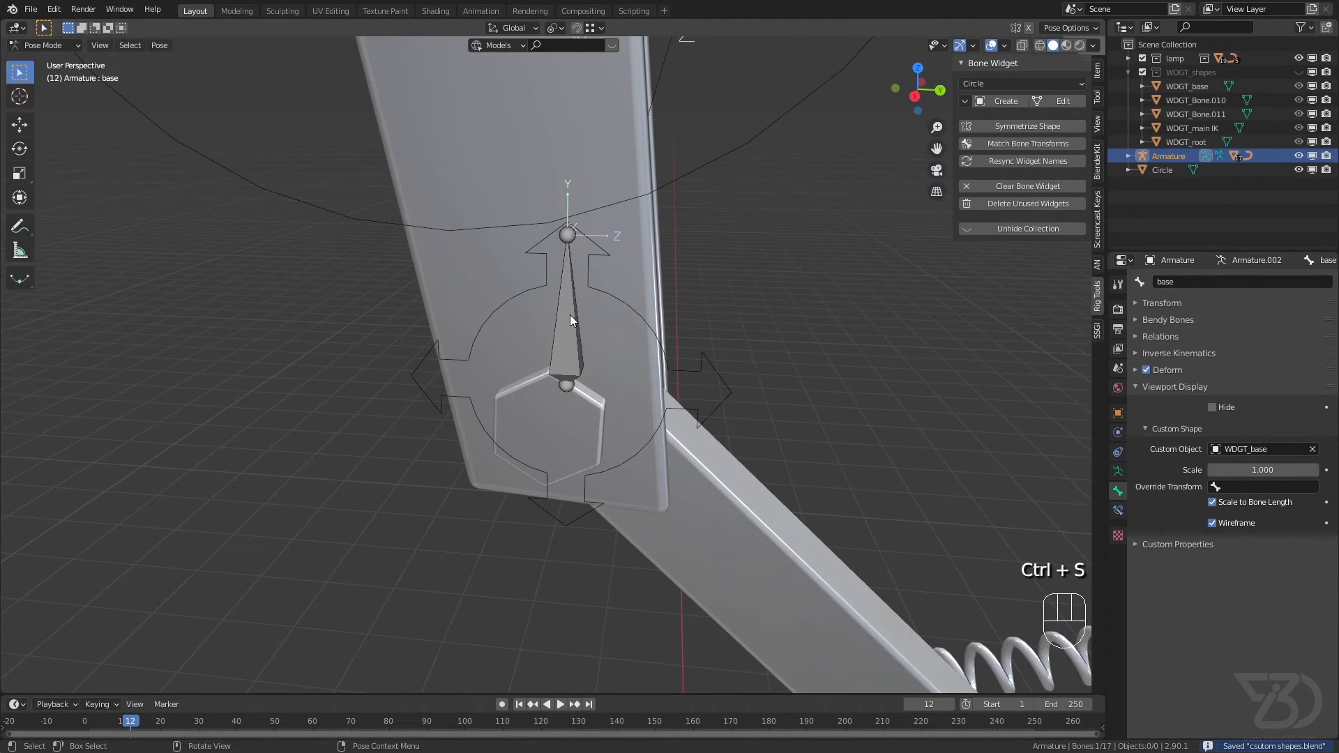
left_click(570, 315)
left_click(159, 45)
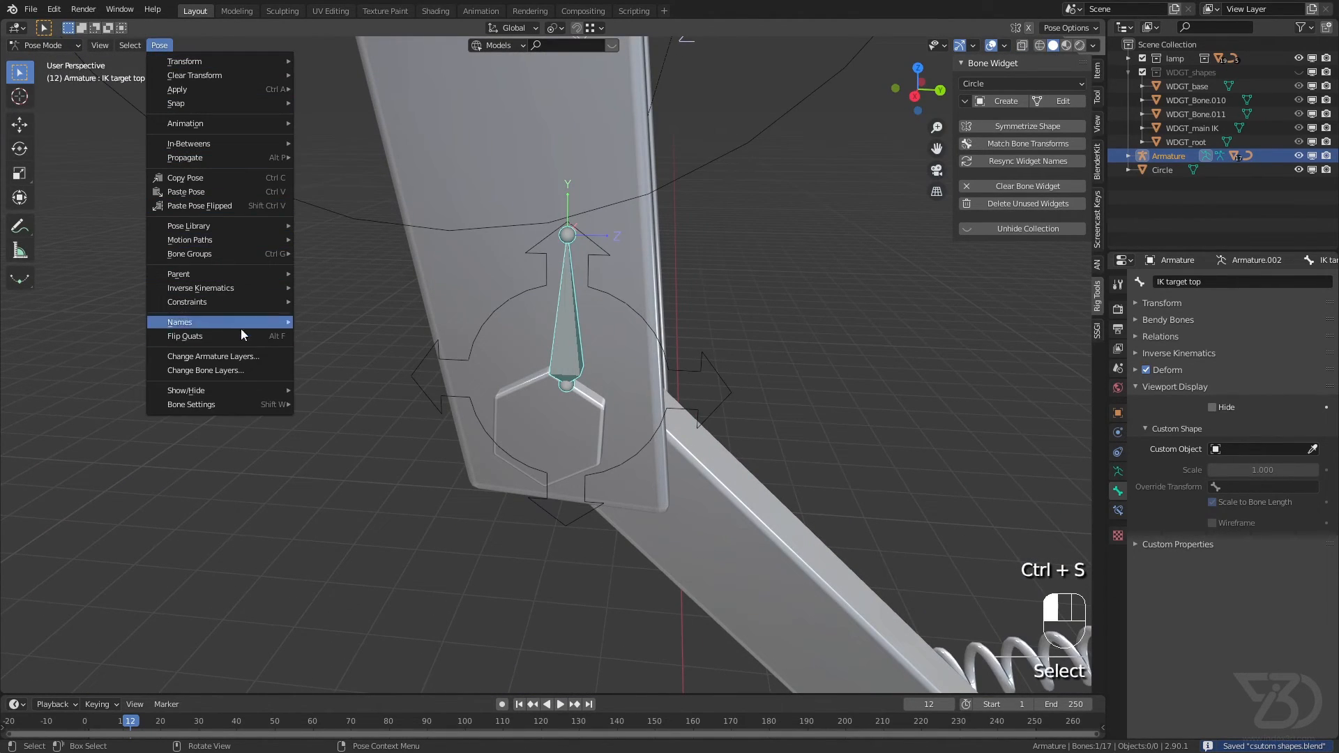
left_click(191, 369)
left_click(315, 413)
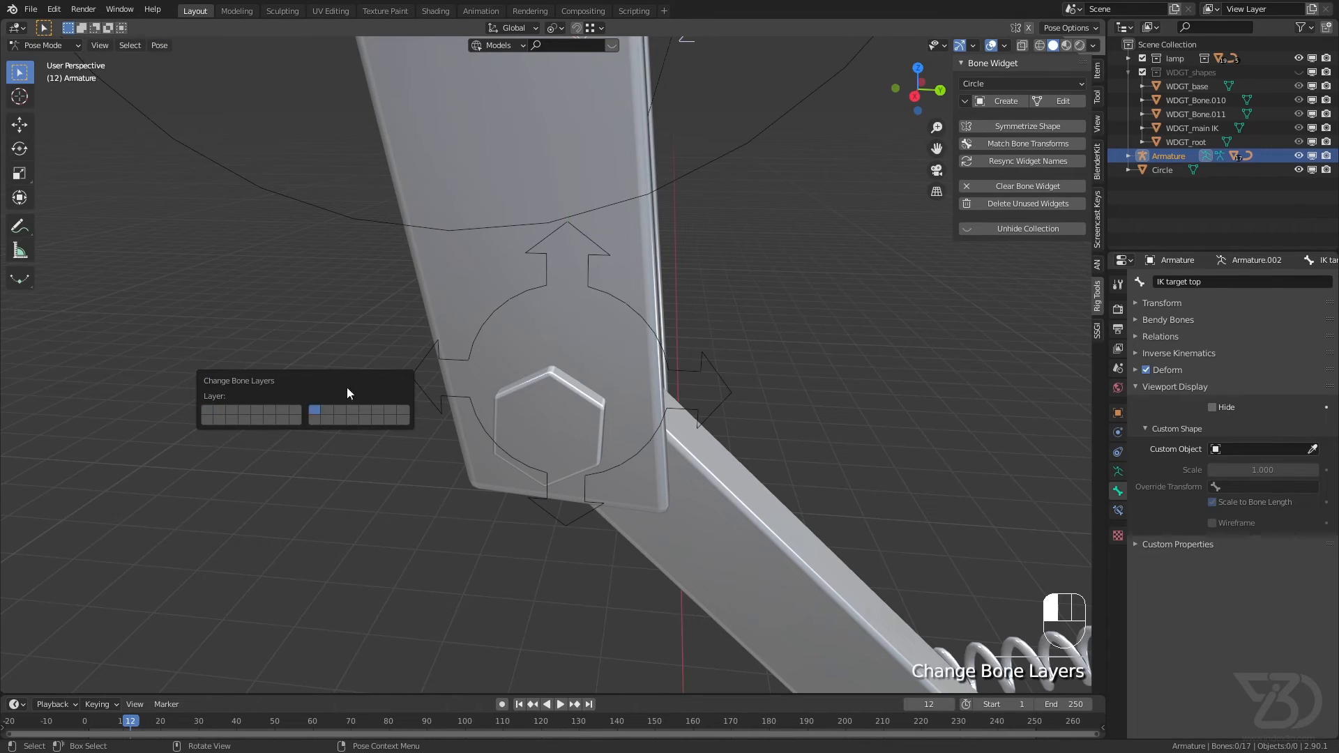
scroll(572, 405, "down", 5)
middle_click_drag(705, 420, 639, 416)
key("ctrl+s")
Step: Select all the remaining visible control bones and inspect their custom shapes on the whole lamp
scroll(688, 416, "down", 4)
scroll(639, 418, "down", 4)
key("a")
key("KP_Decimal")
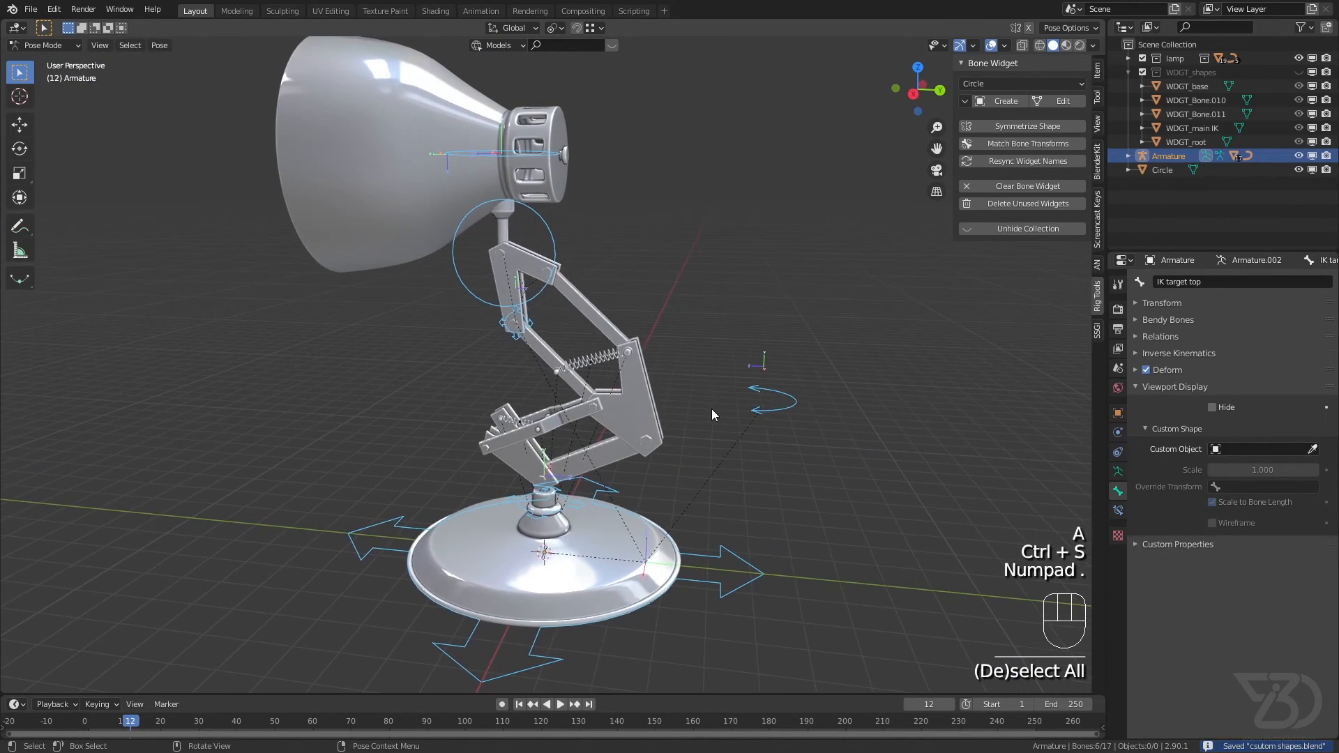
key("KP_1")
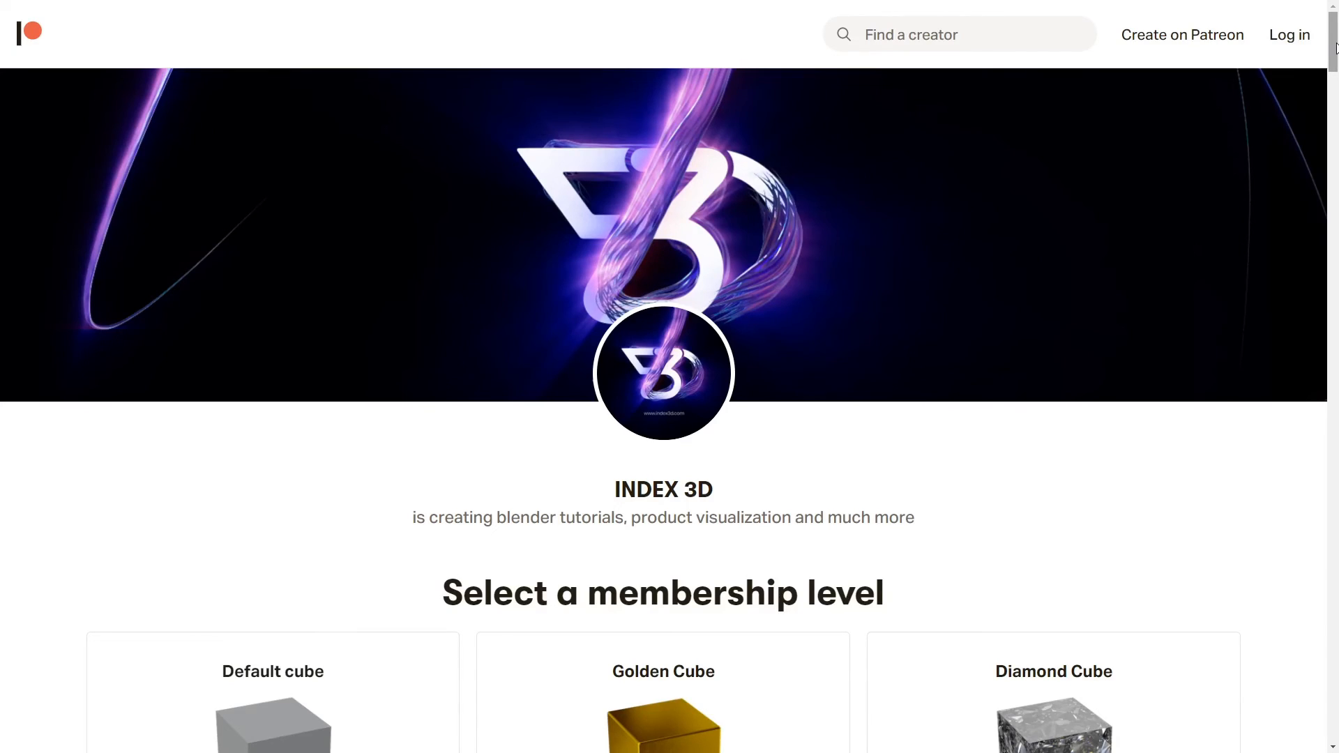
left_click_drag(1335, 48, 1330, 109)
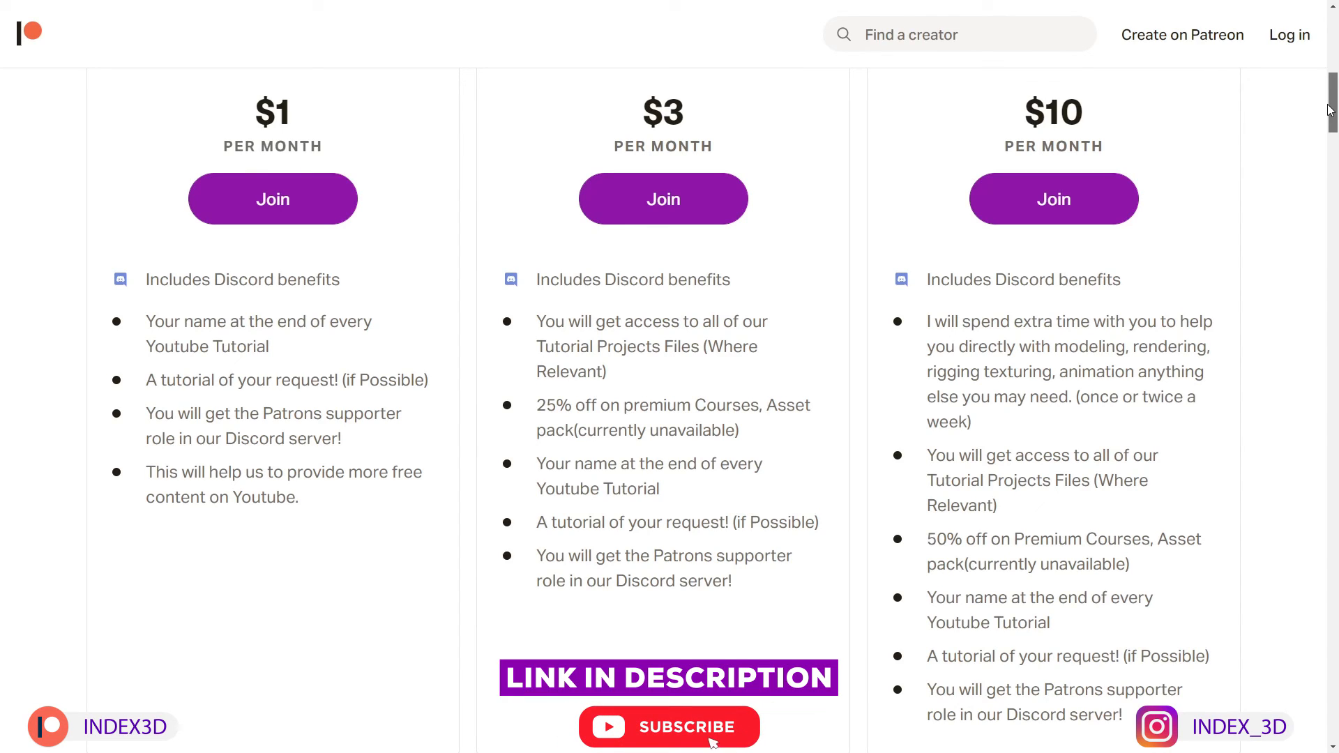